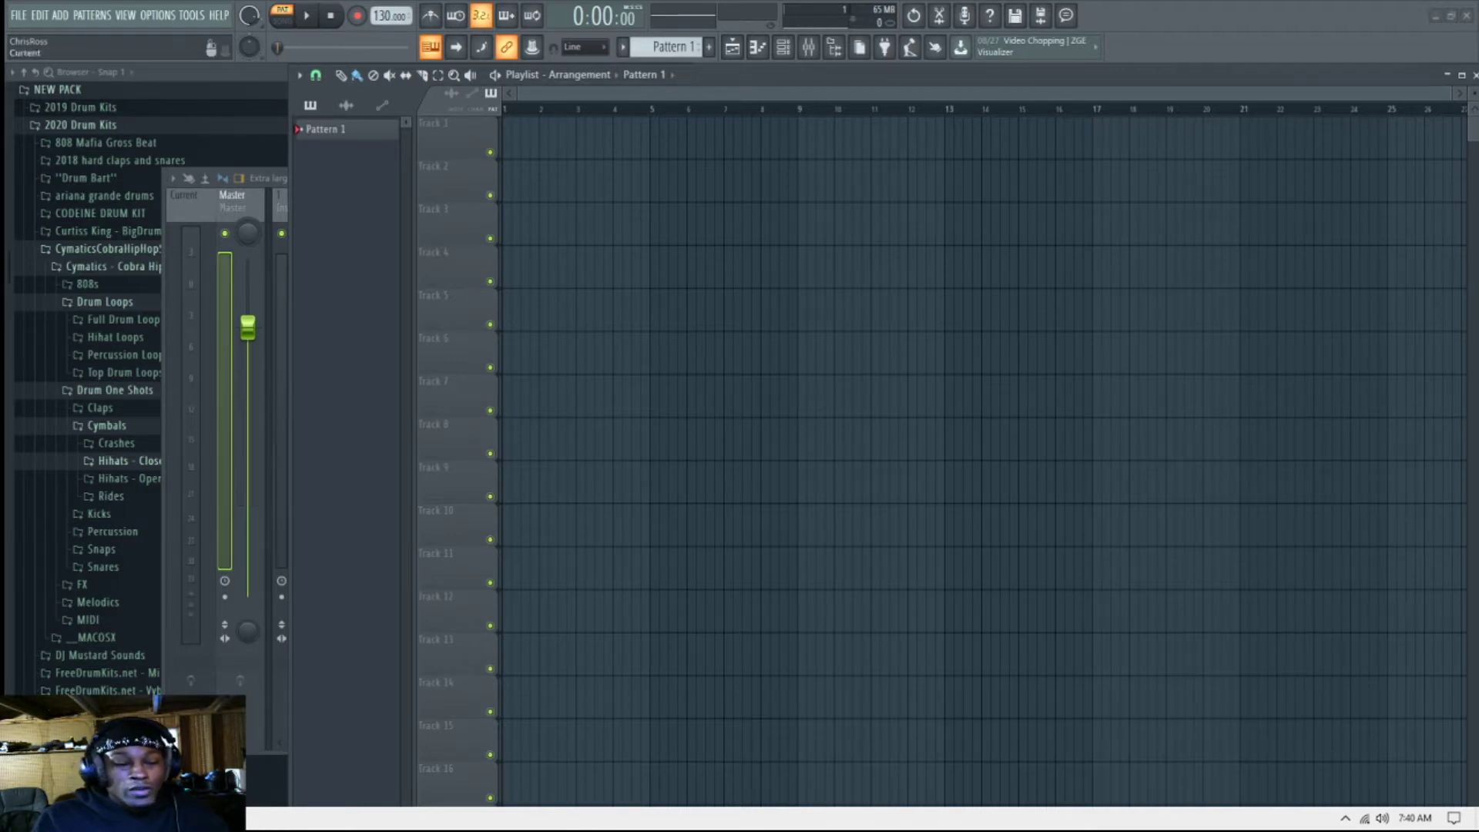
Step: Open File Explorer maximized and browse into the G: drive
{"action": "key", "text": "super"}
{"action": "left_click", "coordinate": [132, 439]}
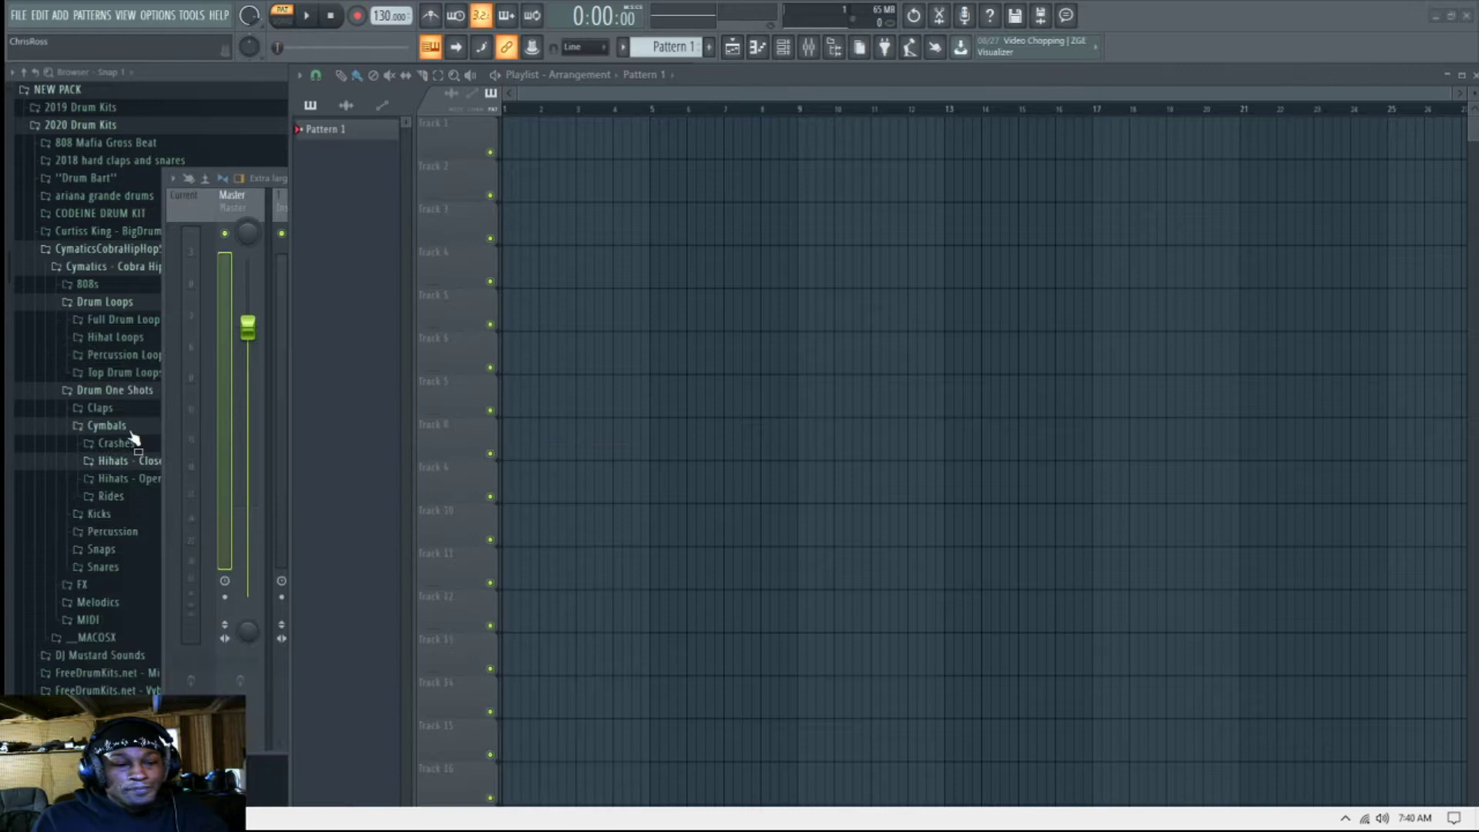
{"action": "left_click", "coordinate": [1256, 48]}
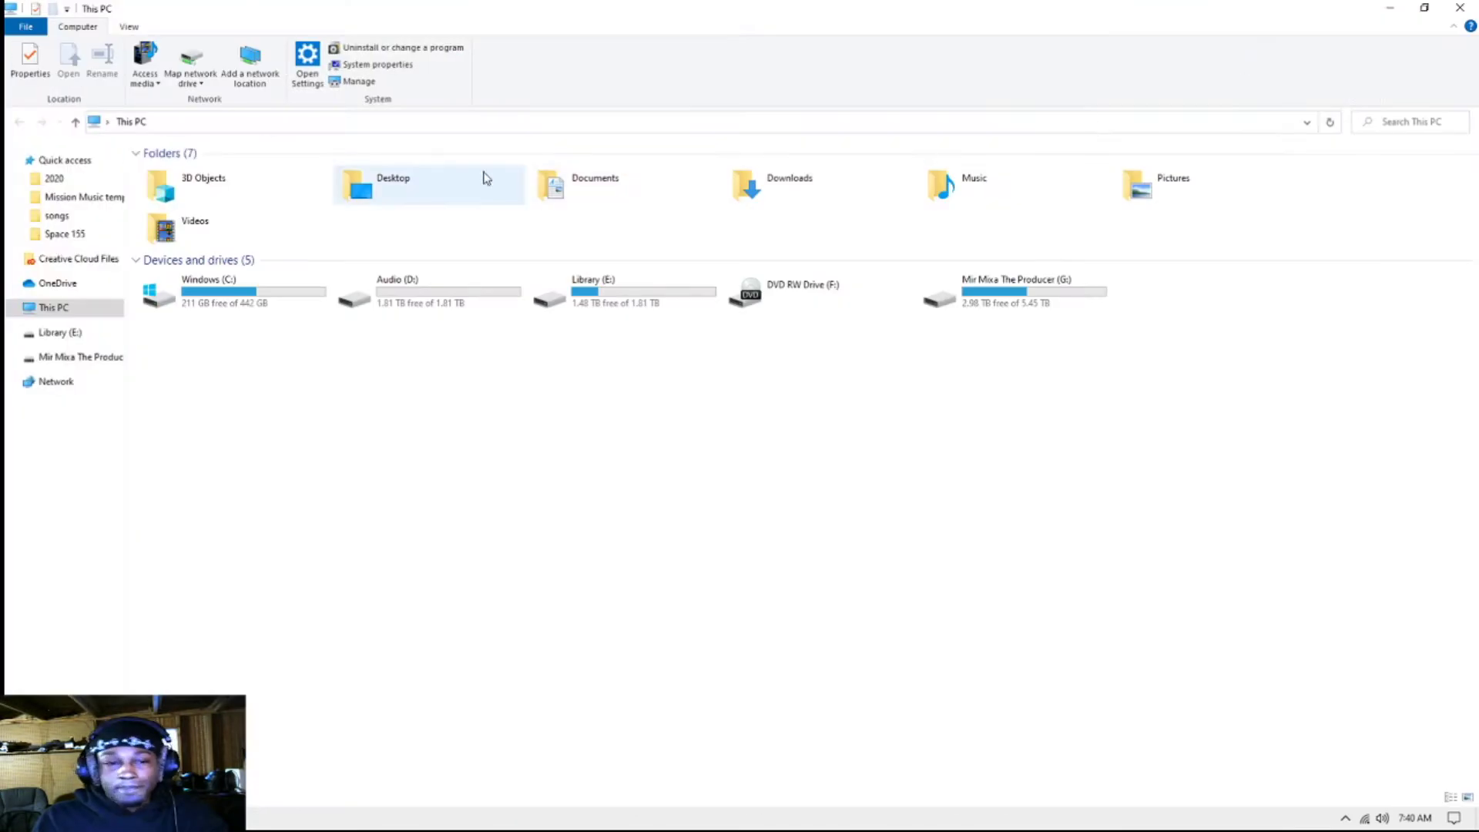
{"action": "double_click", "coordinate": [1039, 307]}
{"action": "scroll", "coordinate": [871, 336], "scroll_direction": "down", "scroll_amount": 10}
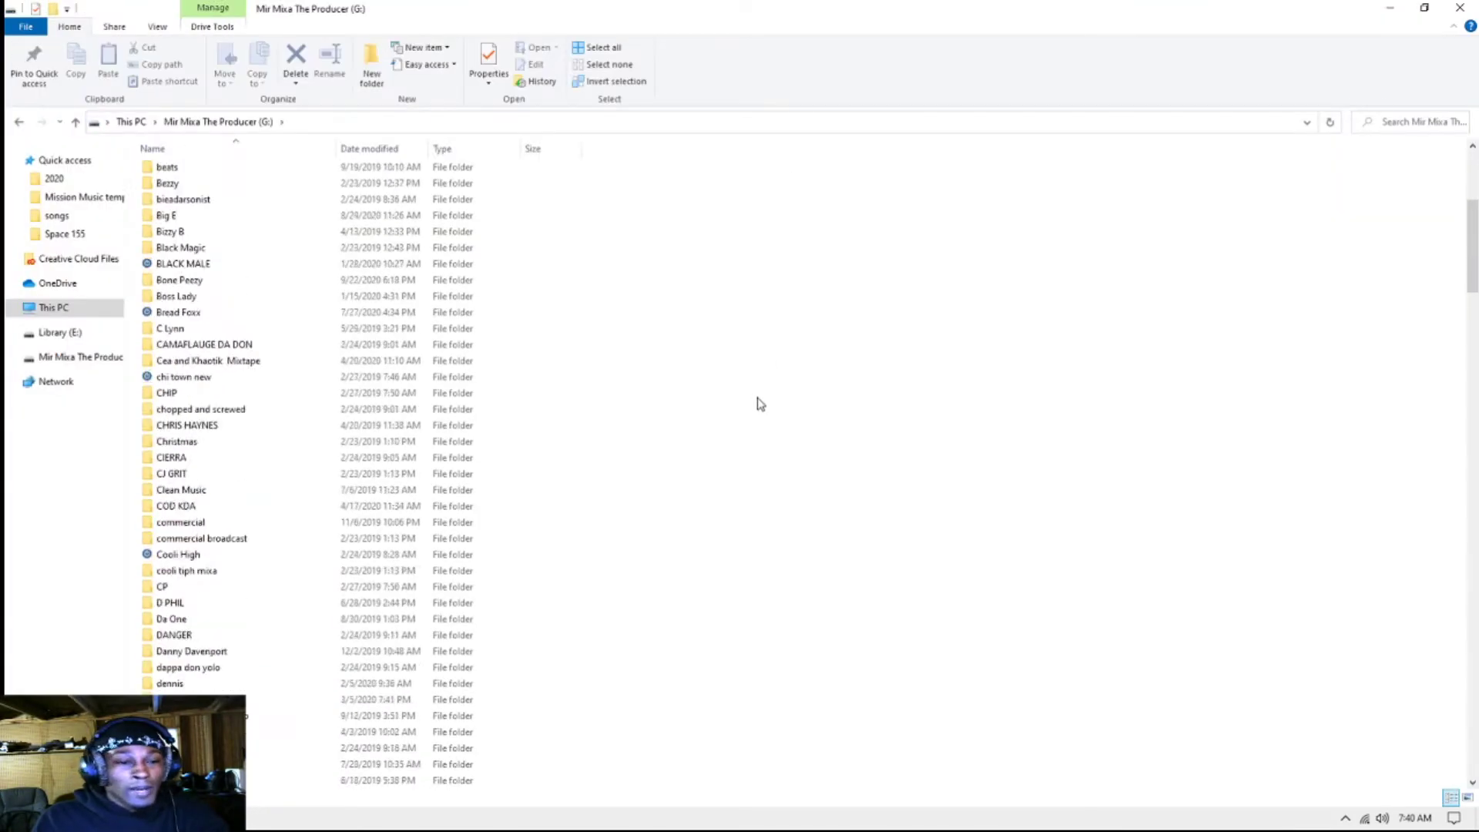
{"action": "scroll", "coordinate": [314, 713], "scroll_direction": "down", "scroll_amount": 5}
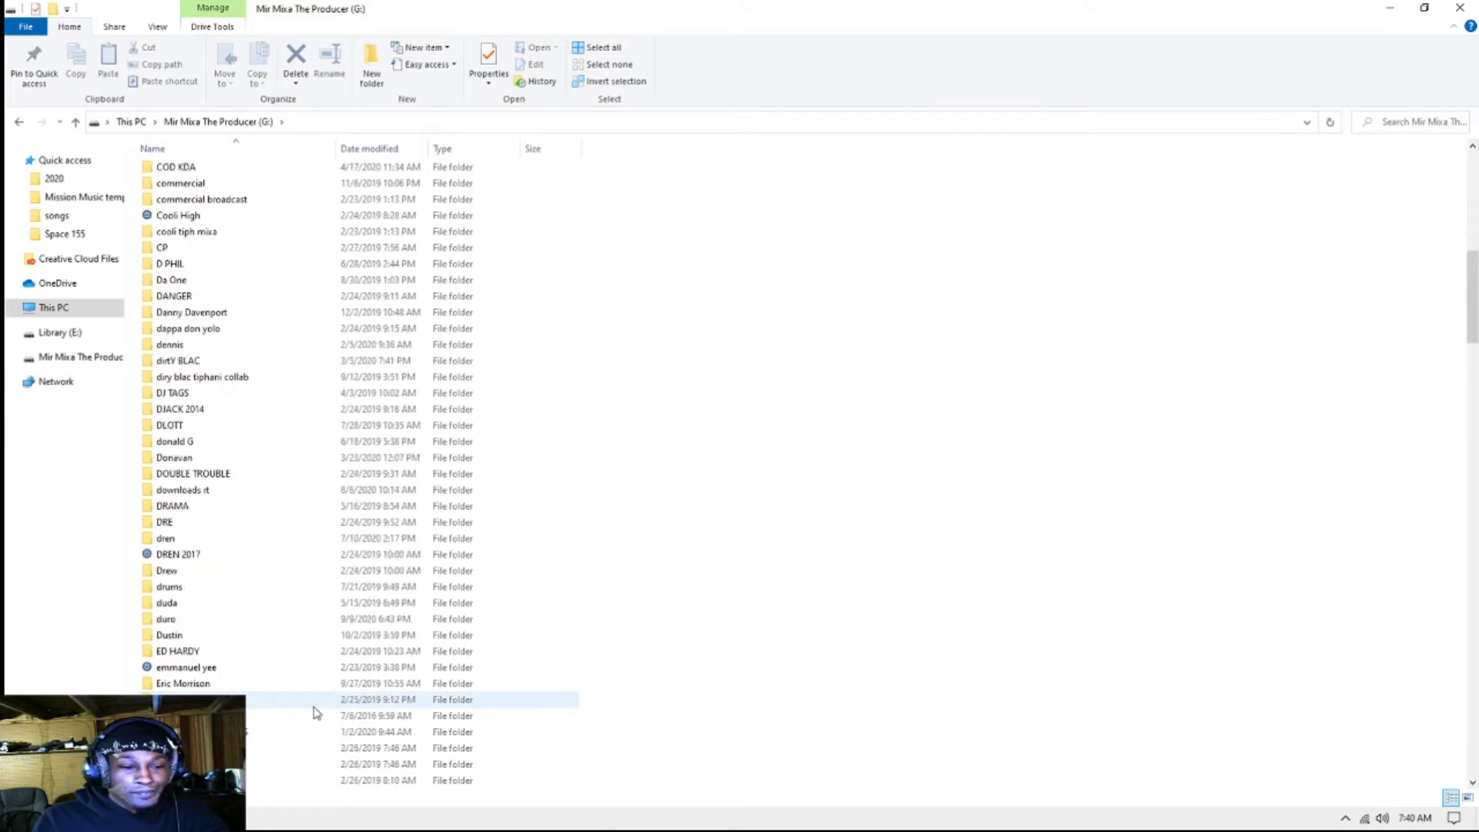
Step: Open duda\songs and drop Hate2020.mp3 onto Track 1 of the FL Studio playlist
{"action": "double_click", "coordinate": [193, 605]}
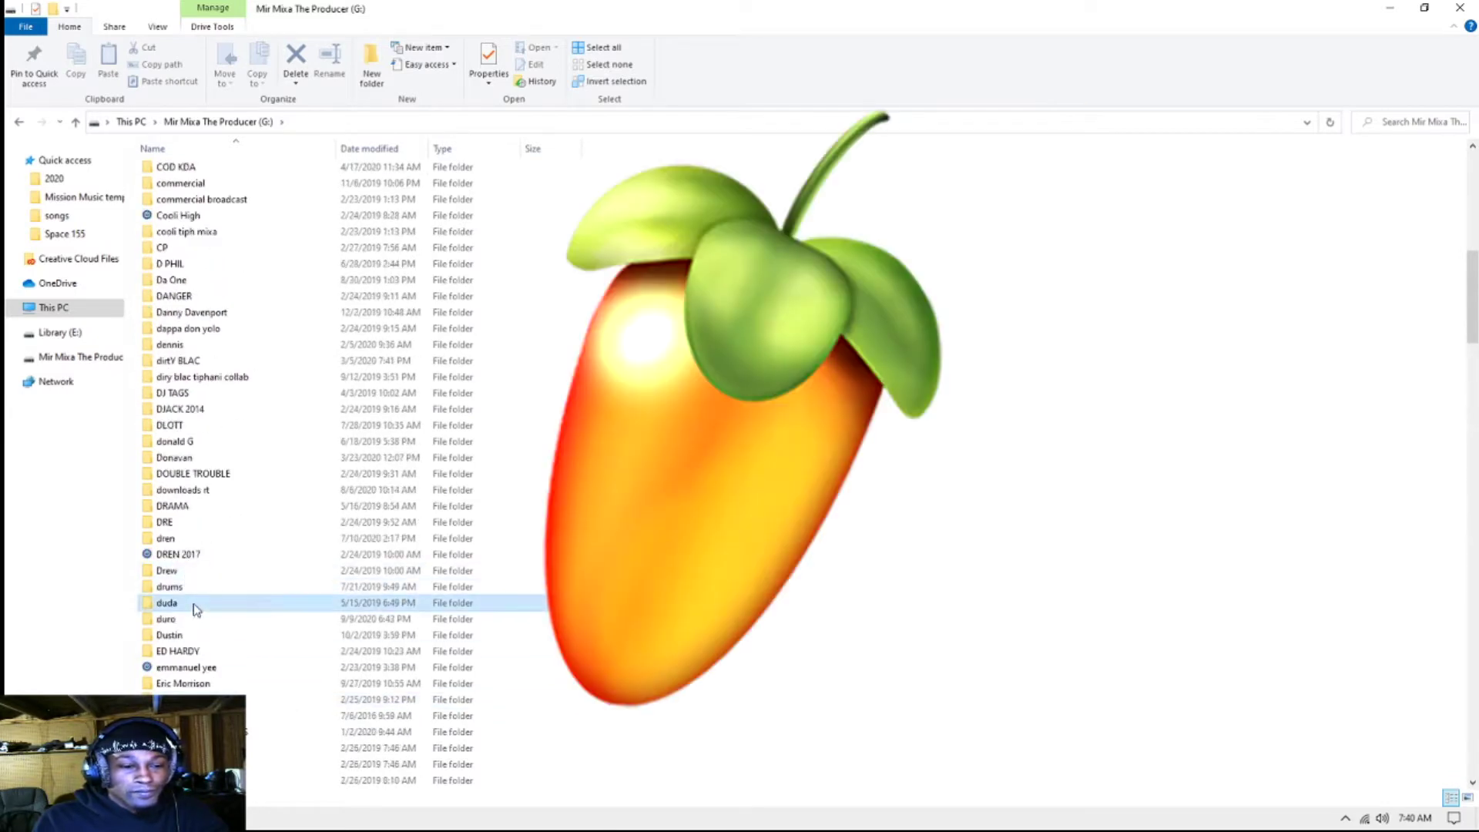
{"action": "left_click", "coordinate": [198, 219]}
{"action": "double_click", "coordinate": [198, 219]}
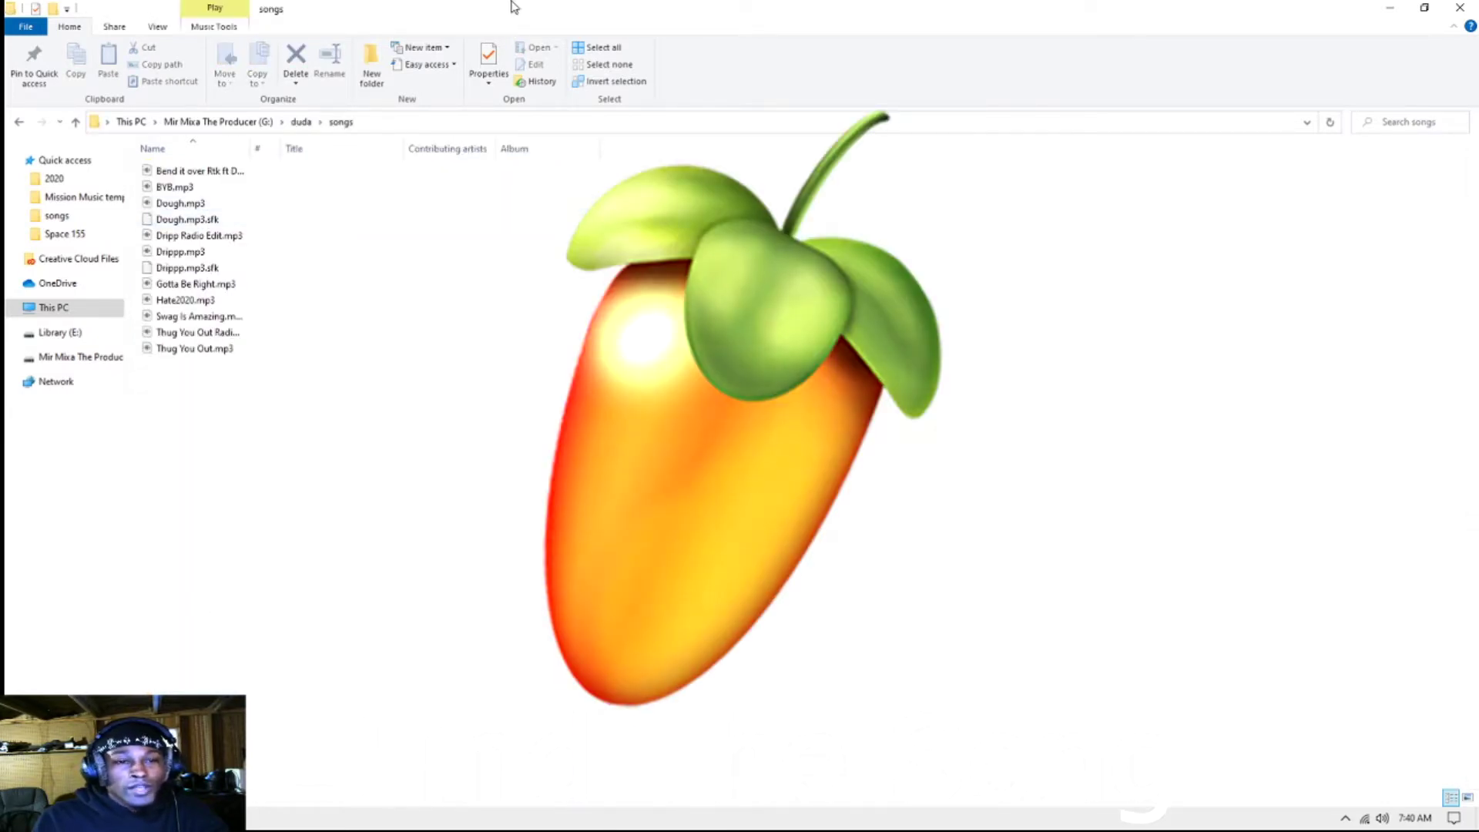
{"action": "left_click_drag", "start_coordinate": [539, 13], "coordinate": [1151, 44]}
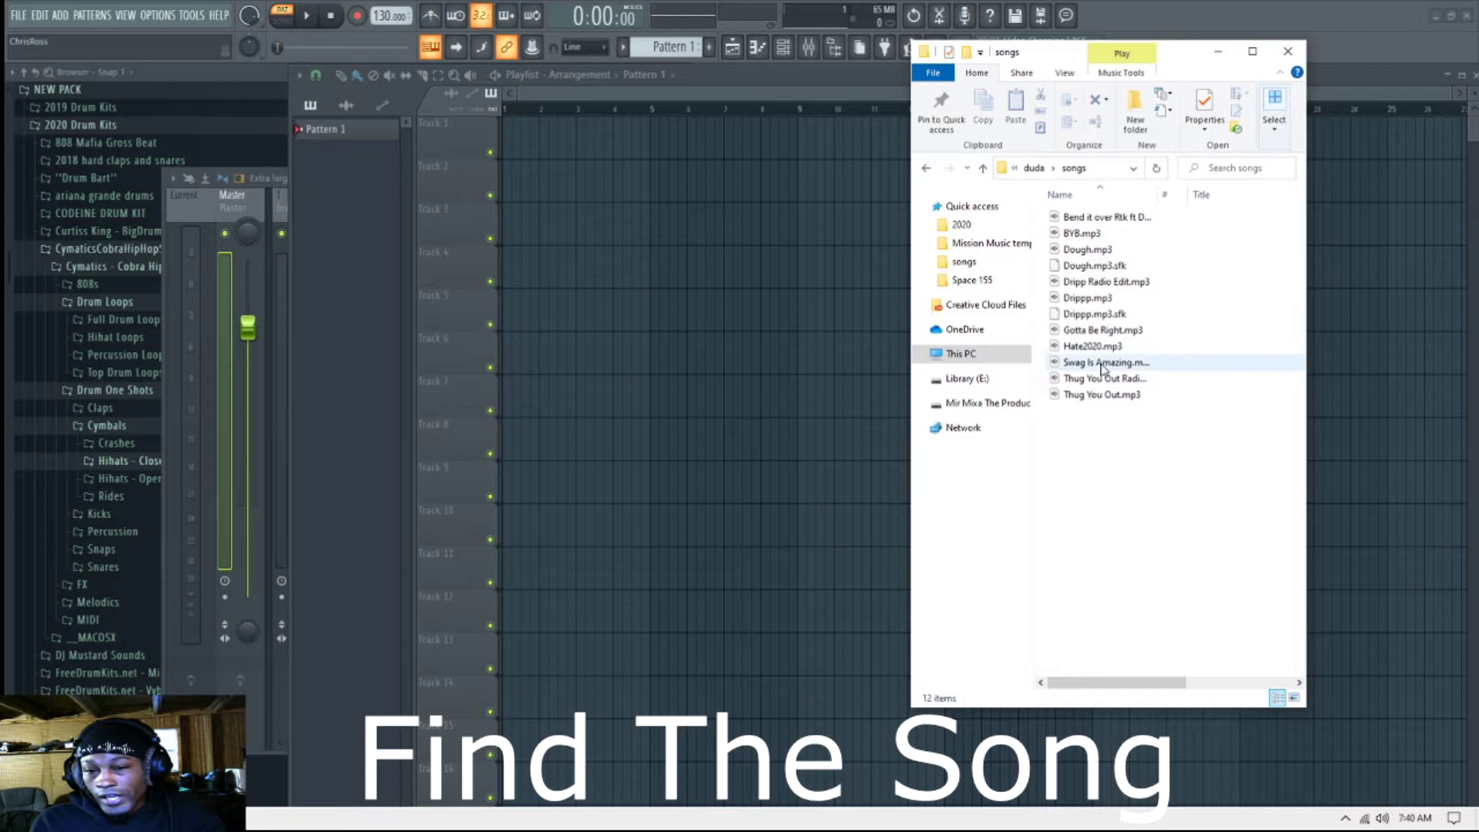
{"action": "left_click_drag", "start_coordinate": [1092, 347], "coordinate": [538, 143]}
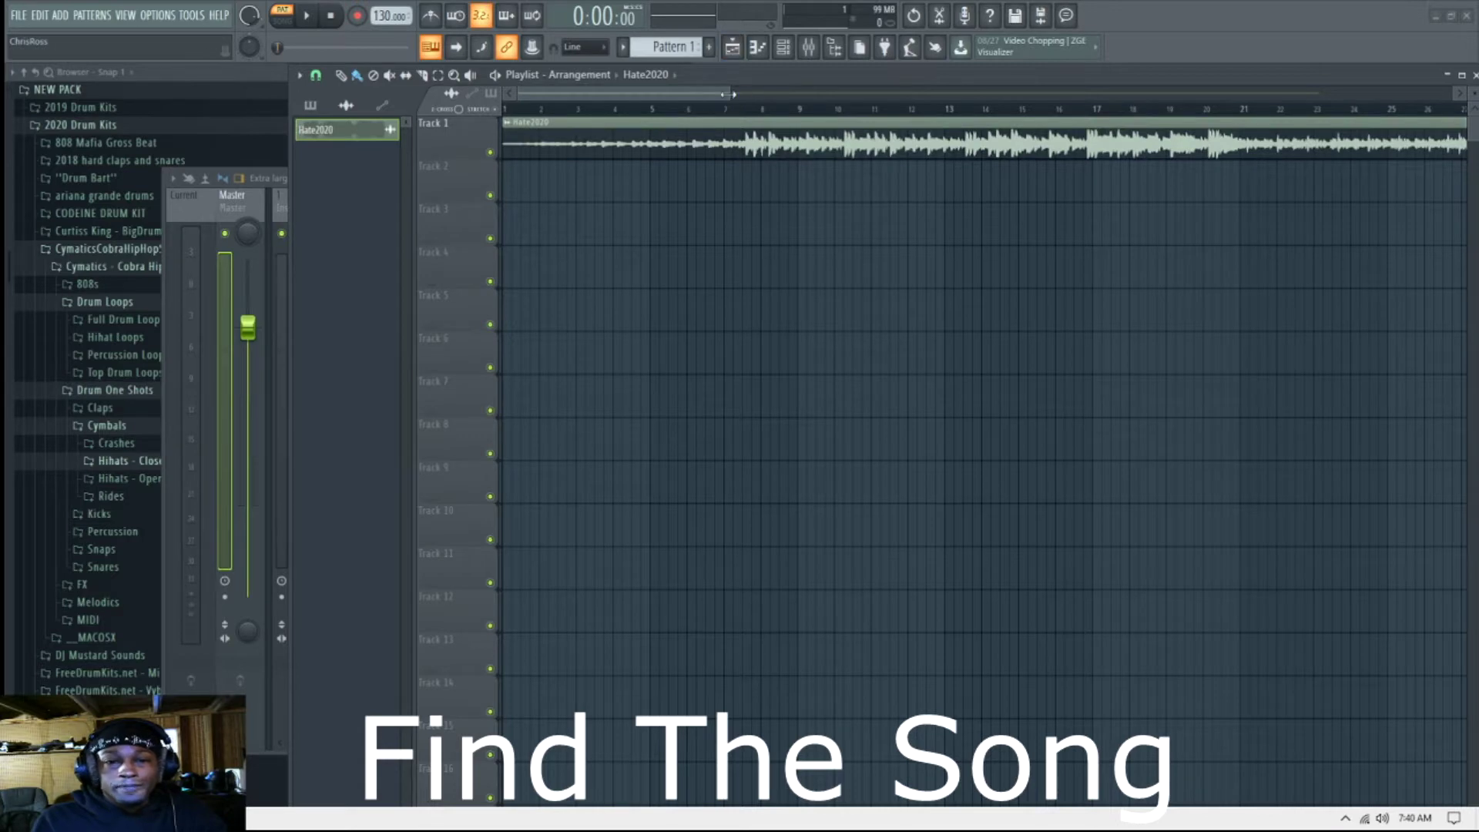
Step: Zoom out the playlist and send the Hate2020 clip's waveform to the audio editor
{"action": "left_click_drag", "start_coordinate": [730, 93], "coordinate": [1123, 113]}
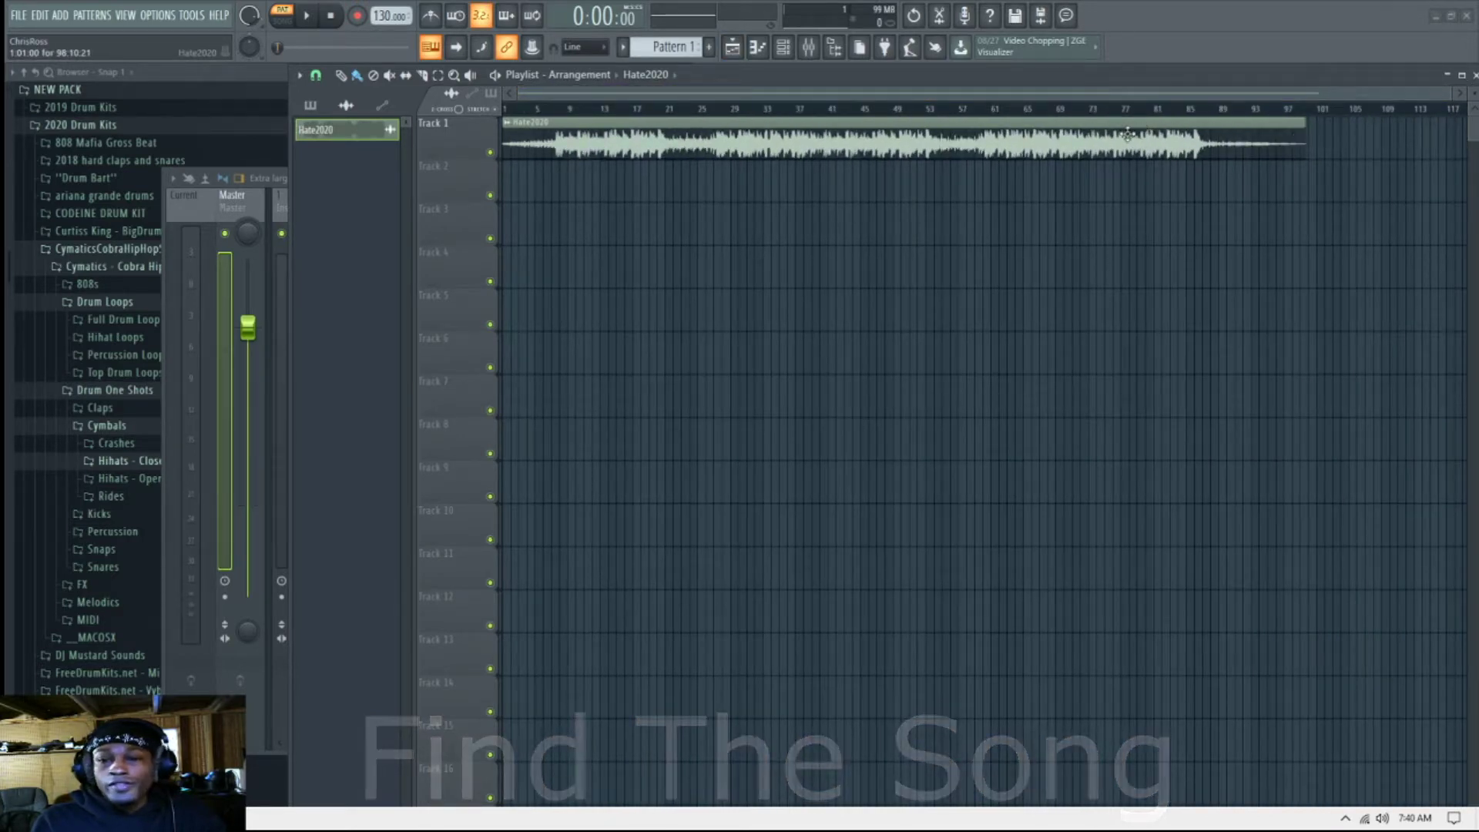
{"action": "double_click", "coordinate": [751, 134]}
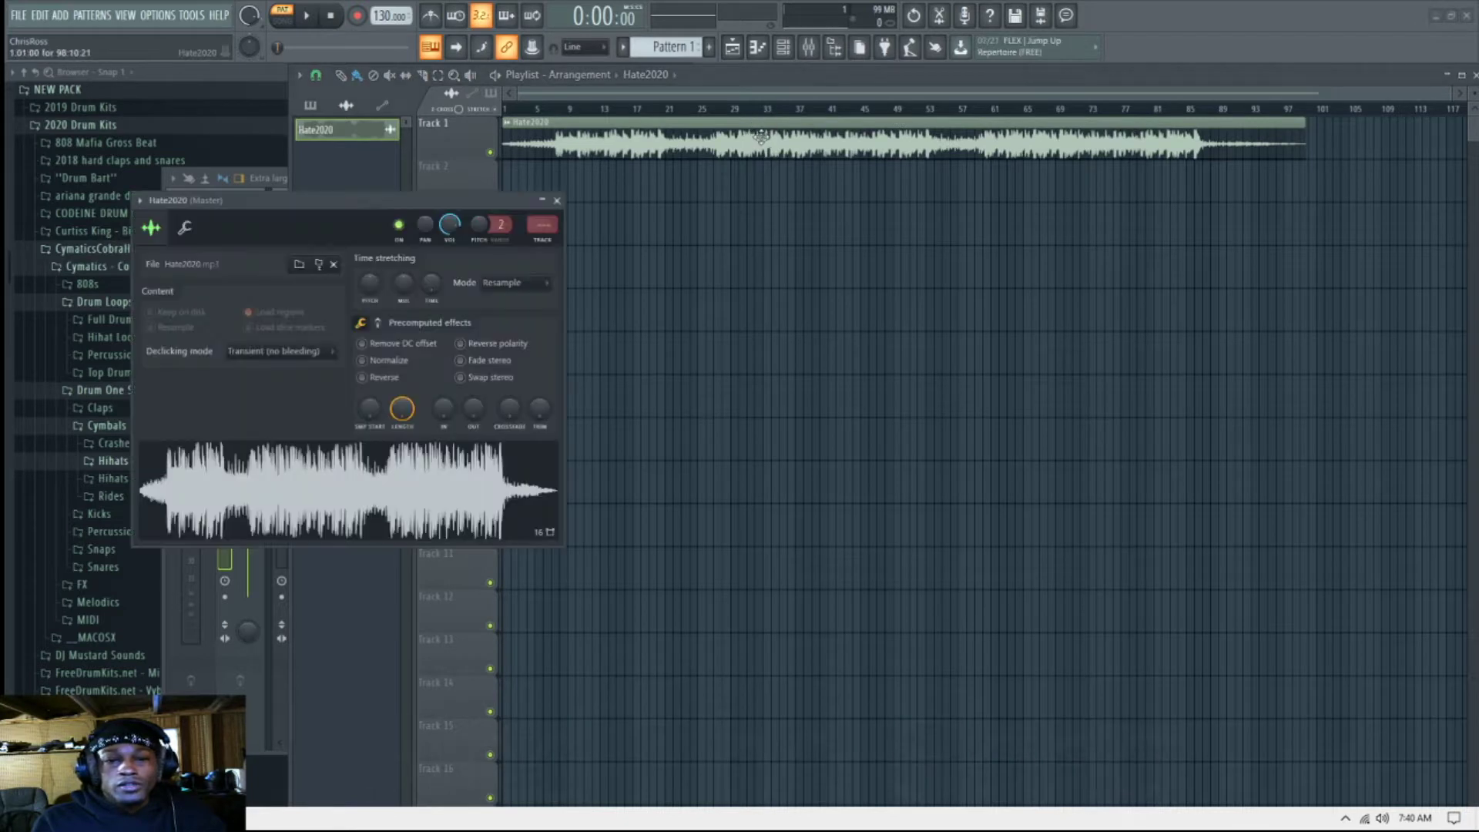
{"action": "right_click", "coordinate": [355, 476]}
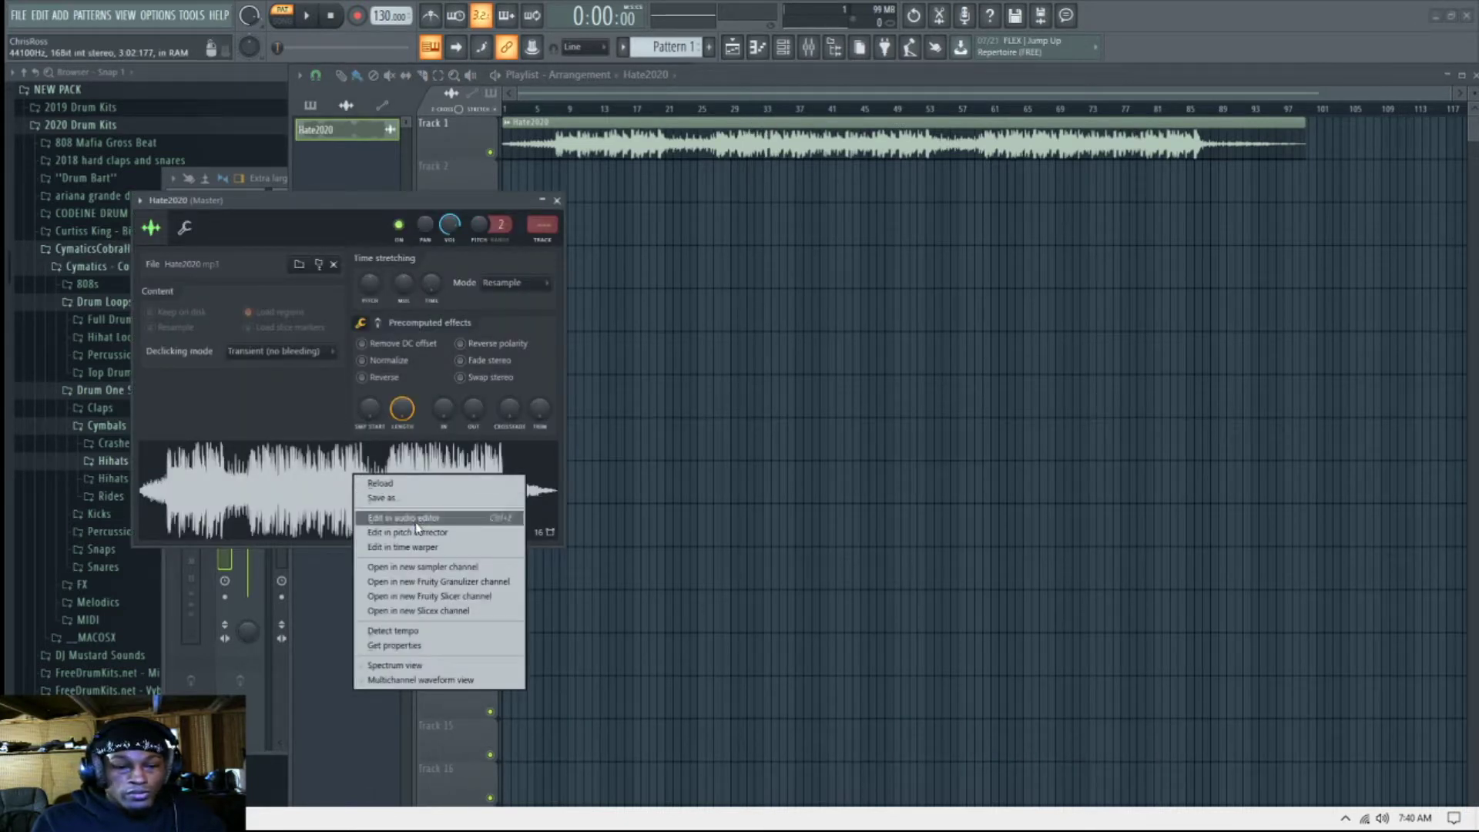
{"action": "left_click", "coordinate": [804, 146]}
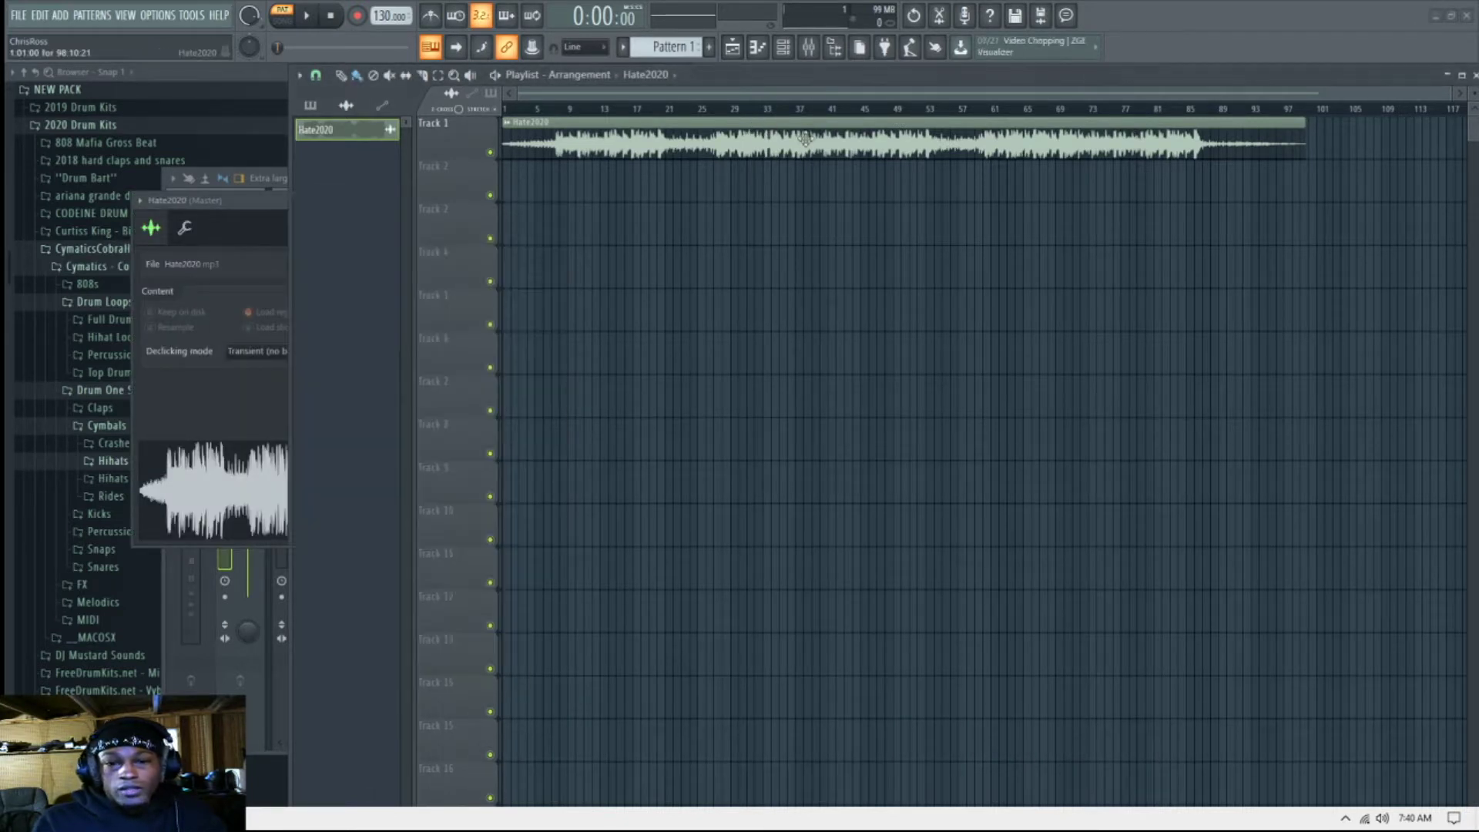
{"action": "double_click", "coordinate": [733, 149]}
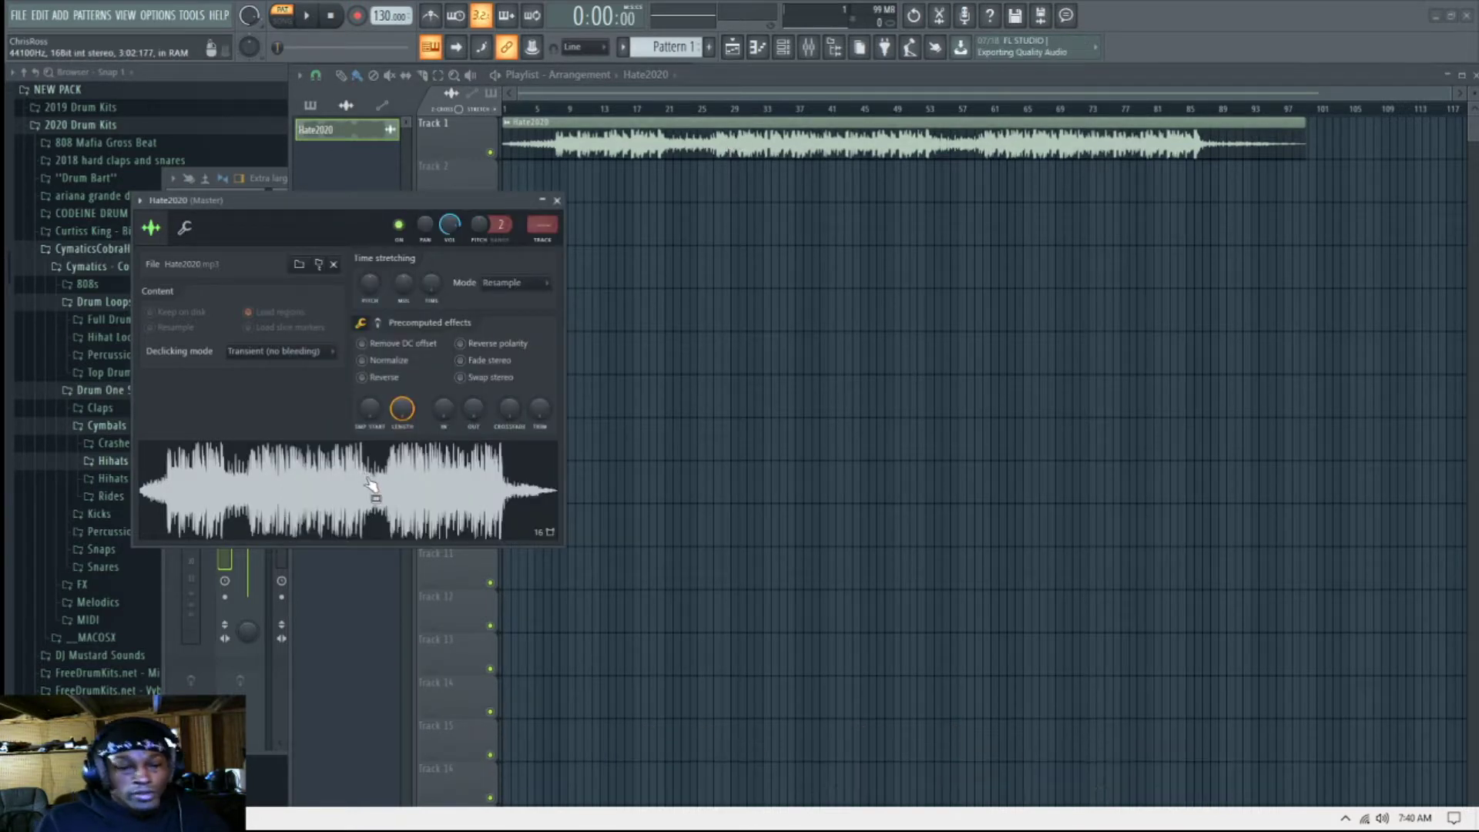
{"action": "right_click", "coordinate": [327, 474]}
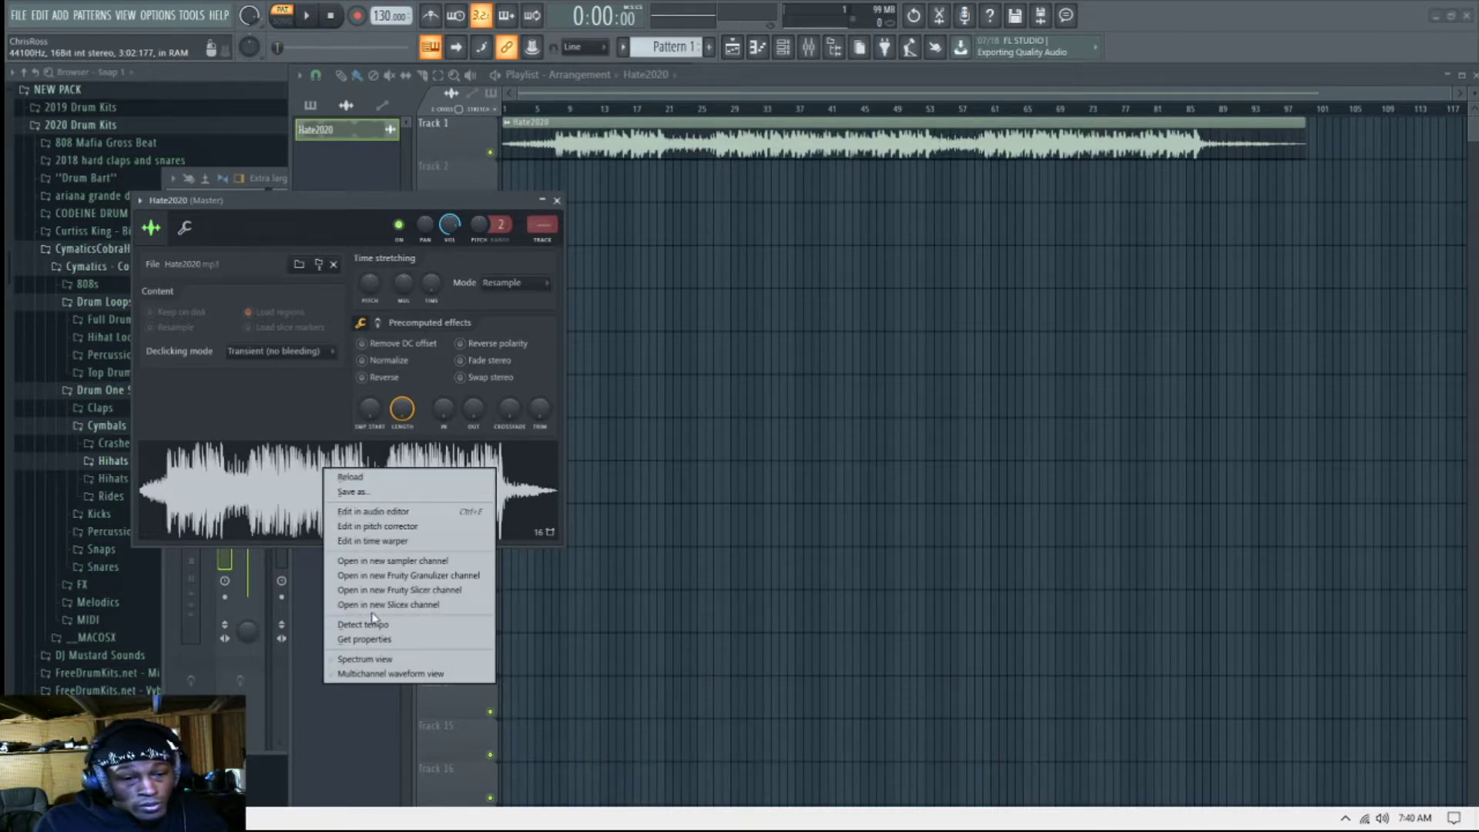
{"action": "left_click", "coordinate": [400, 513]}
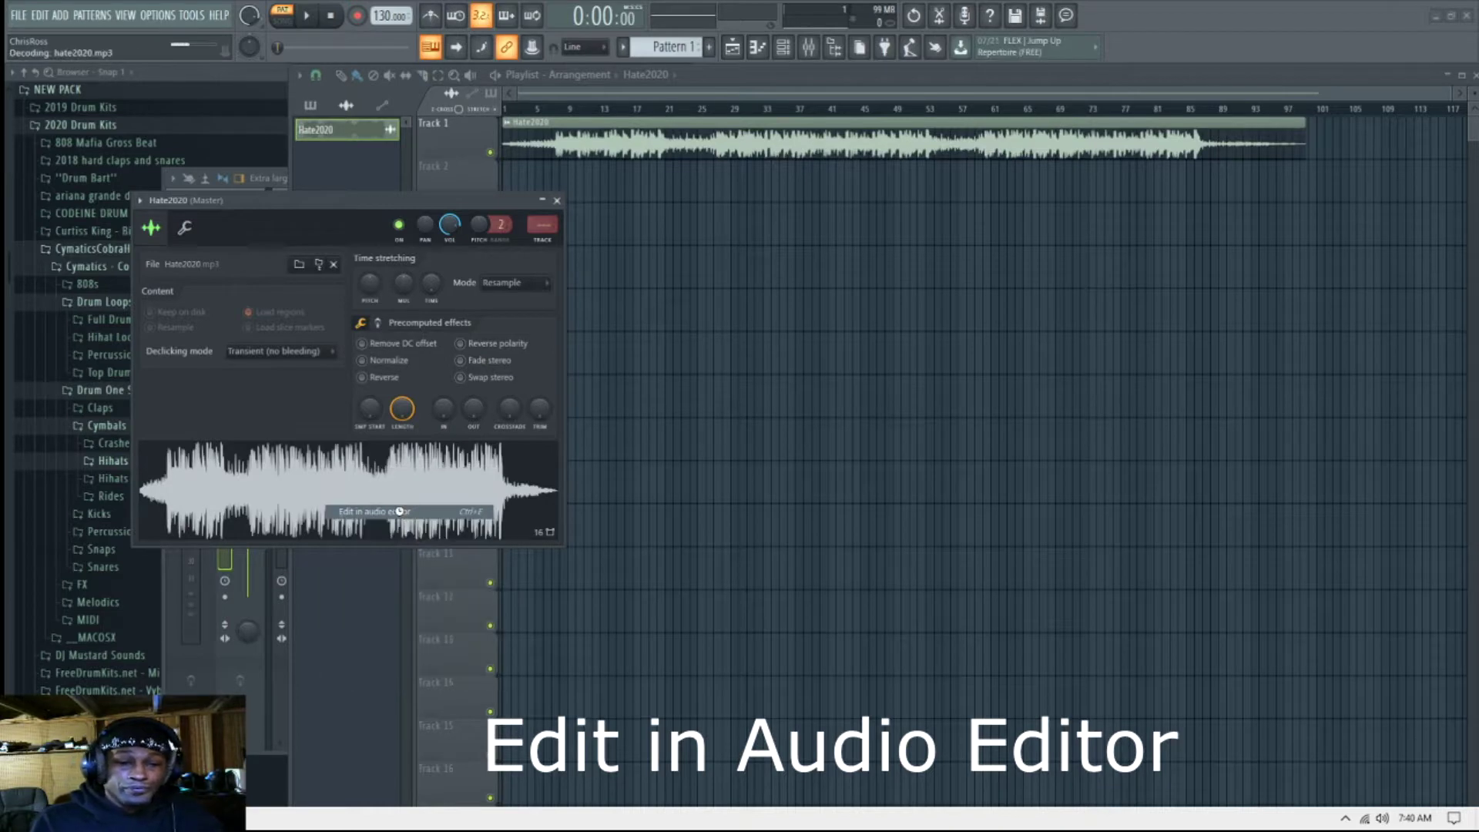
Step: In Edison, select roughly the first 49 seconds of the song and cut them
{"action": "left_click_drag", "start_coordinate": [387, 126], "coordinate": [842, 157]}
{"action": "left_click_drag", "start_coordinate": [785, 343], "coordinate": [543, 348]}
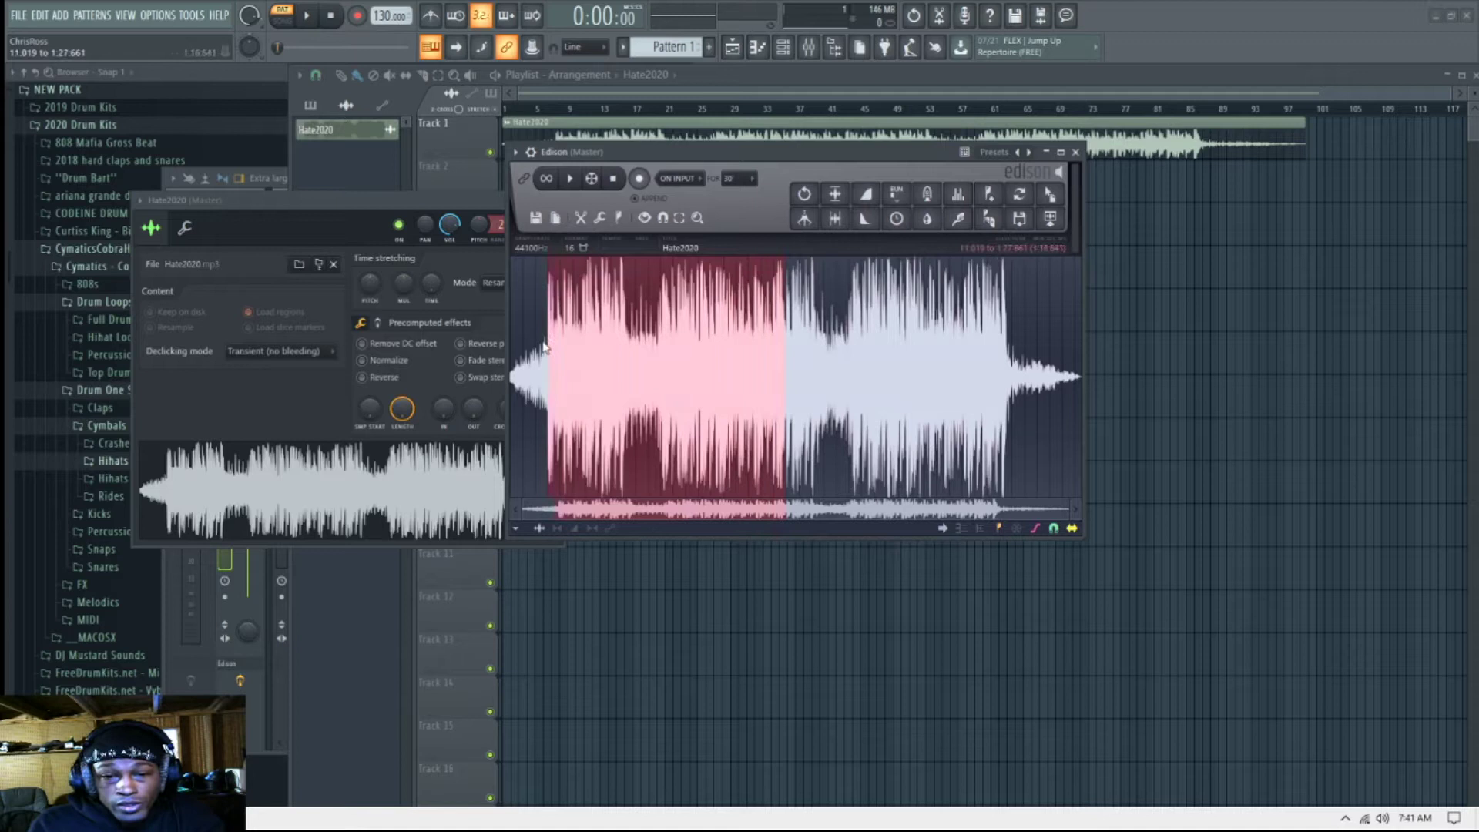
{"action": "left_click_drag", "start_coordinate": [776, 325], "coordinate": [703, 338]}
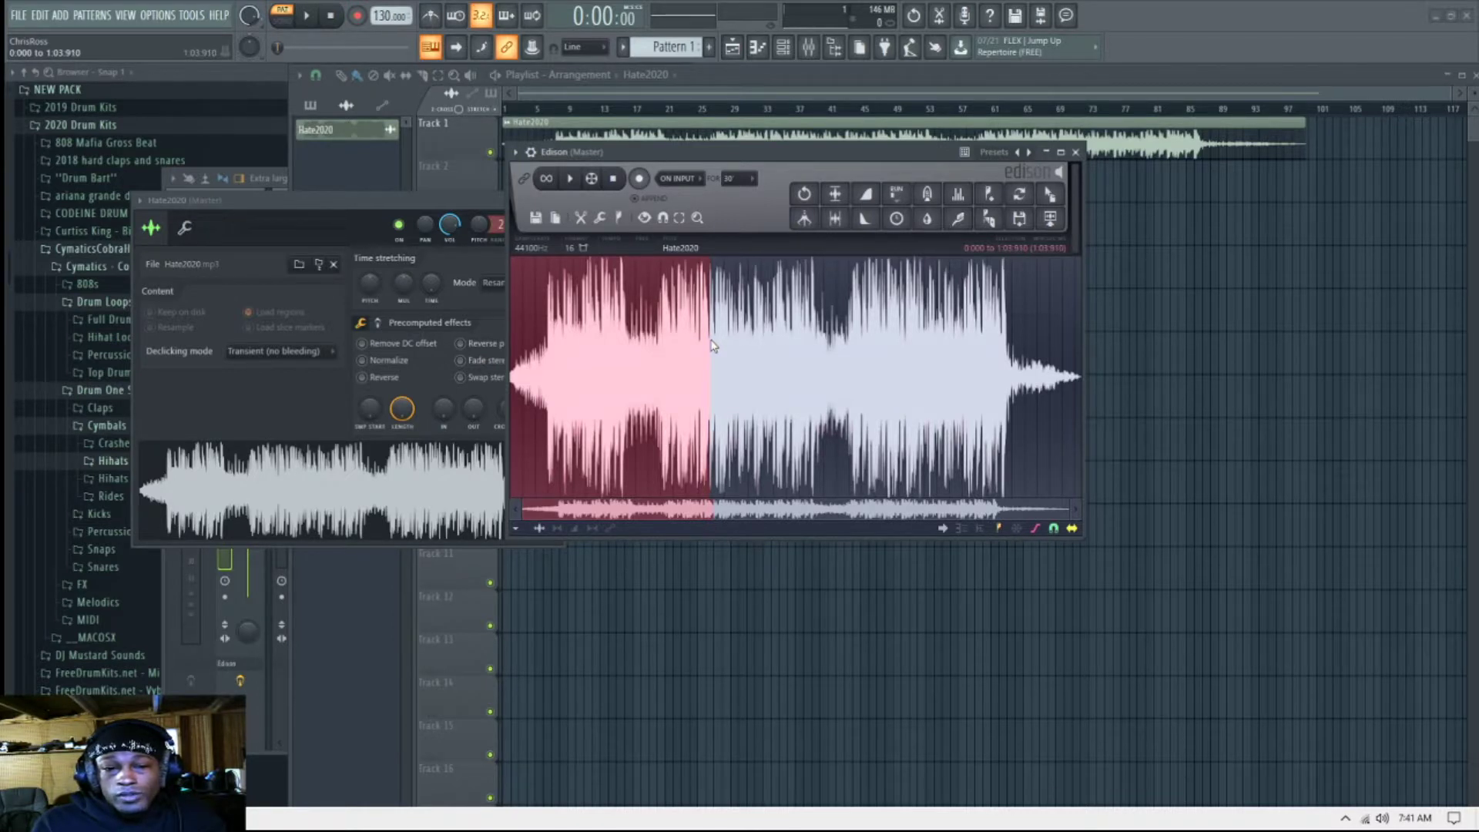
{"action": "left_click_drag", "start_coordinate": [712, 346], "coordinate": [675, 345]}
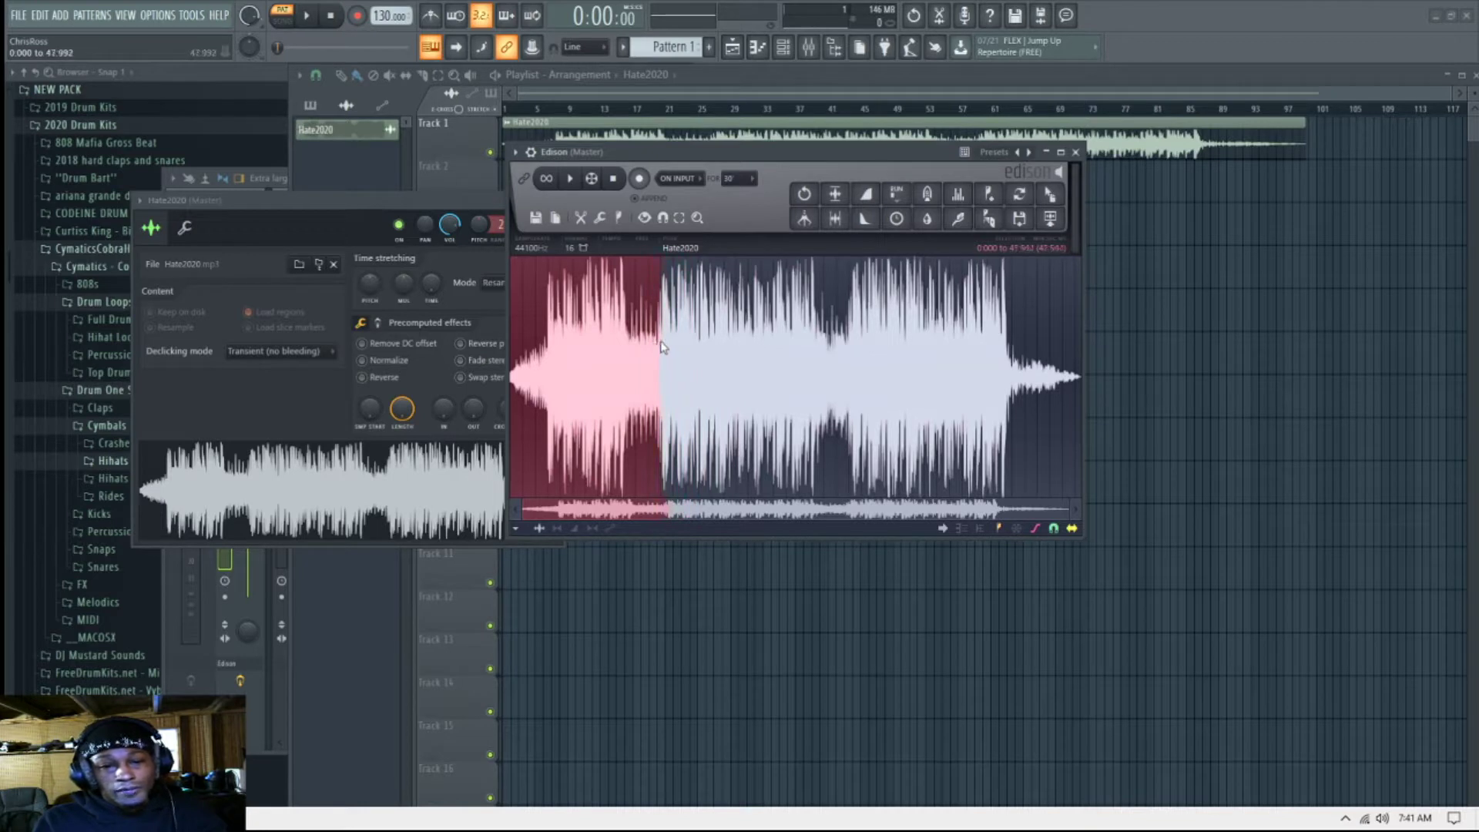
{"action": "left_click_drag", "start_coordinate": [674, 348], "coordinate": [646, 338]}
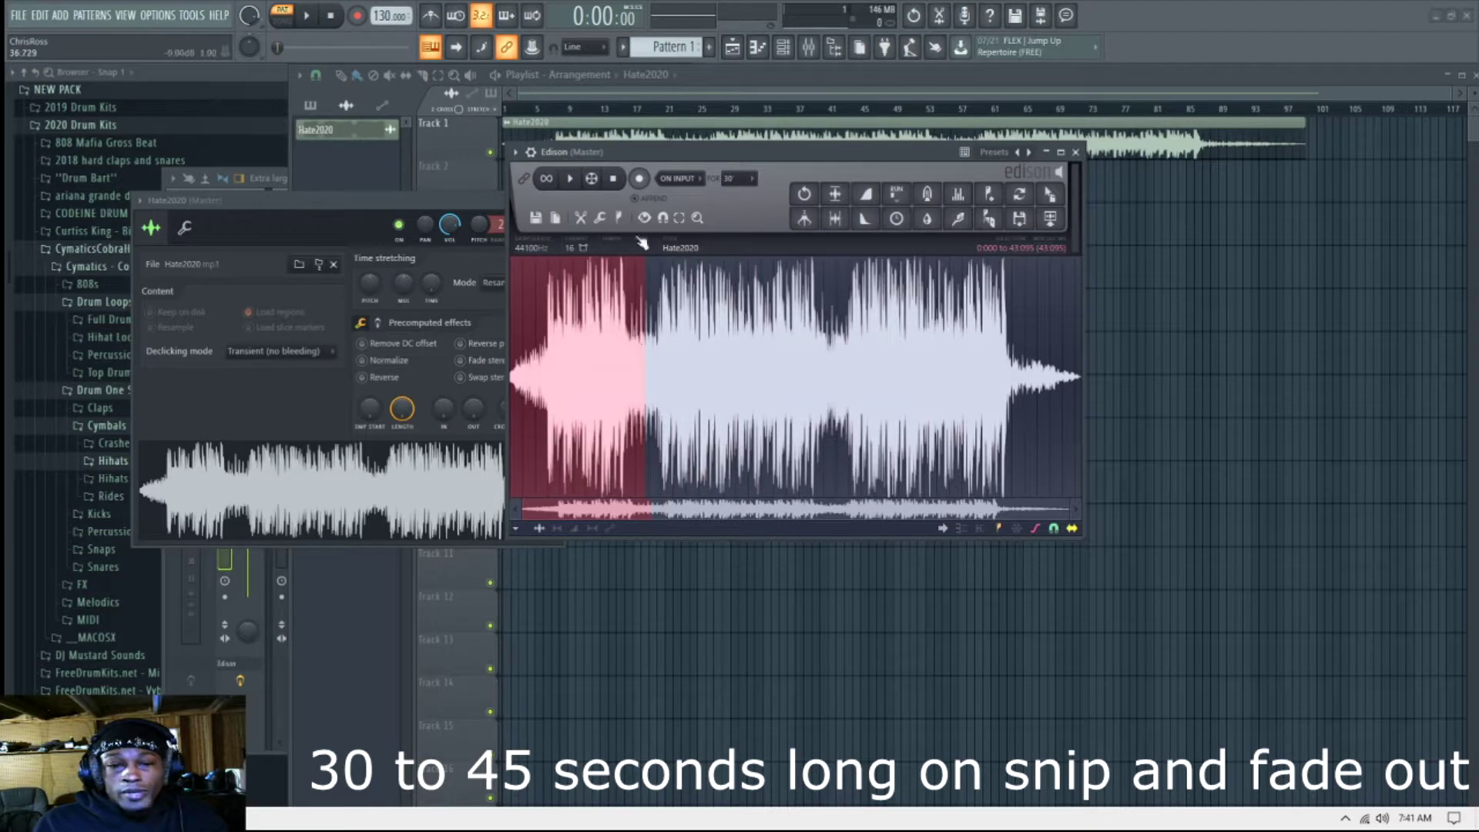
{"action": "left_click", "coordinate": [603, 219]}
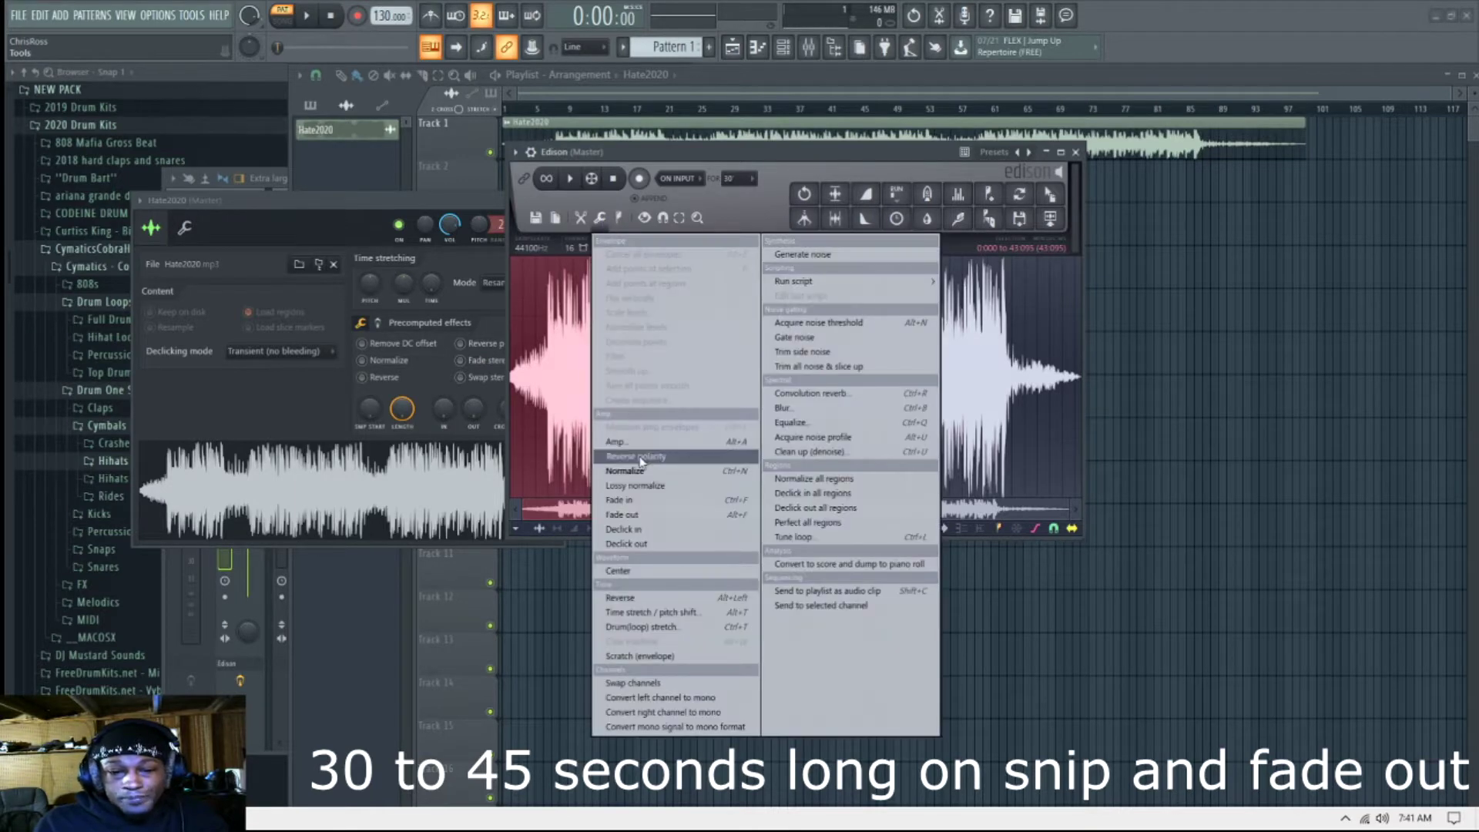
{"action": "left_click", "coordinate": [599, 225]}
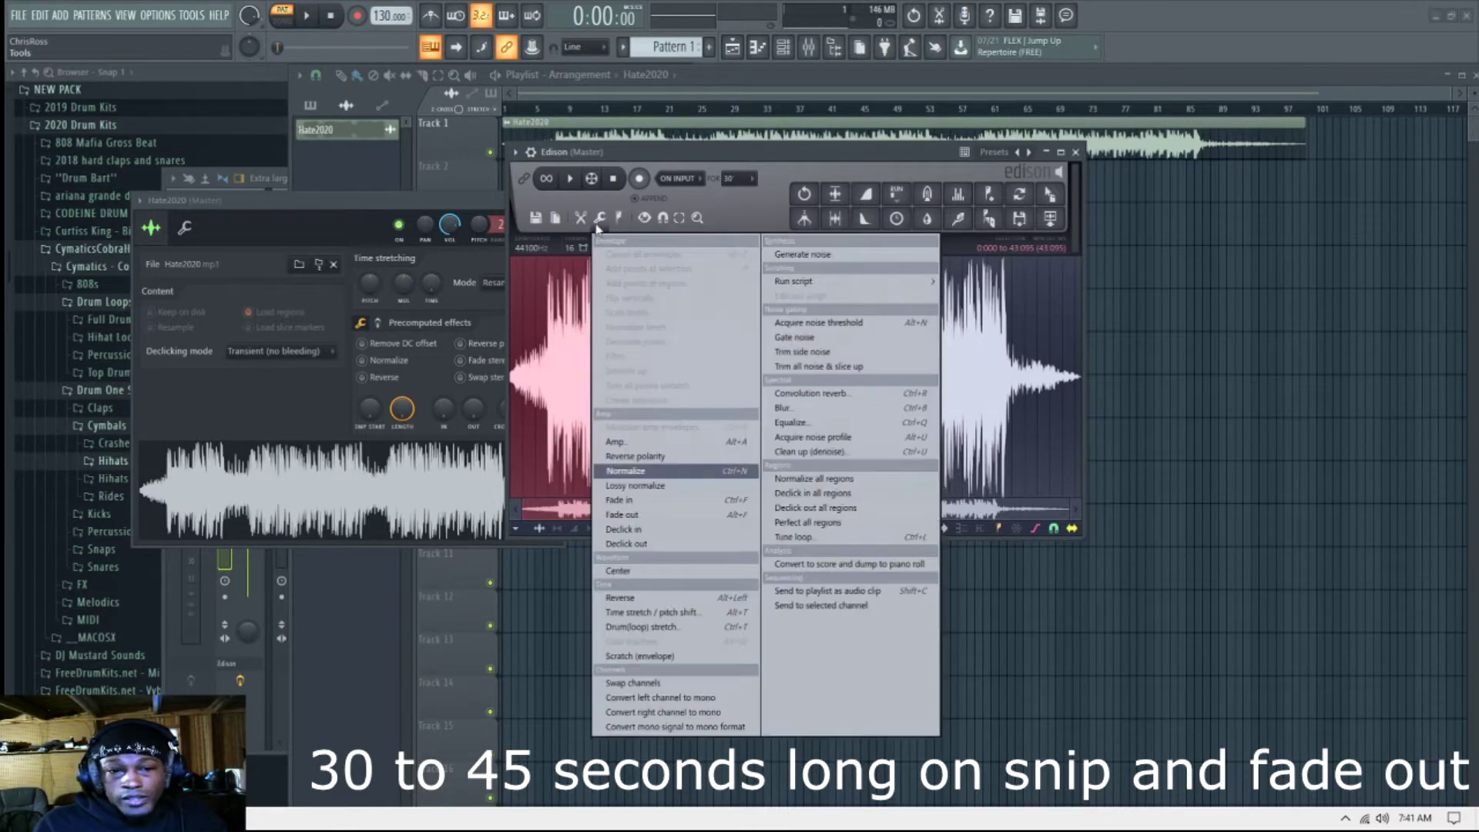
{"action": "left_click", "coordinate": [581, 218]}
{"action": "left_click", "coordinate": [581, 218]}
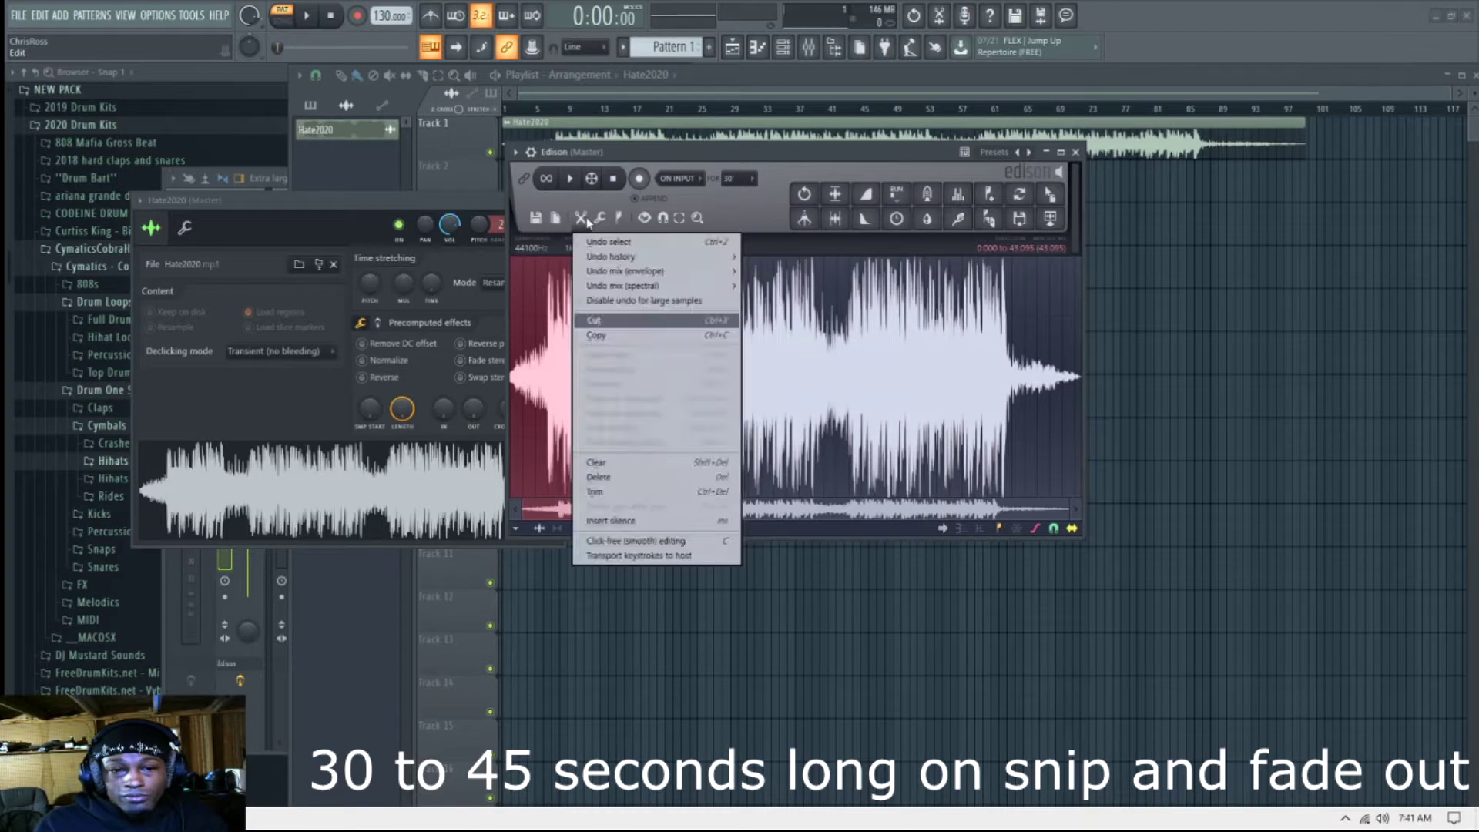
{"action": "left_click", "coordinate": [603, 322]}
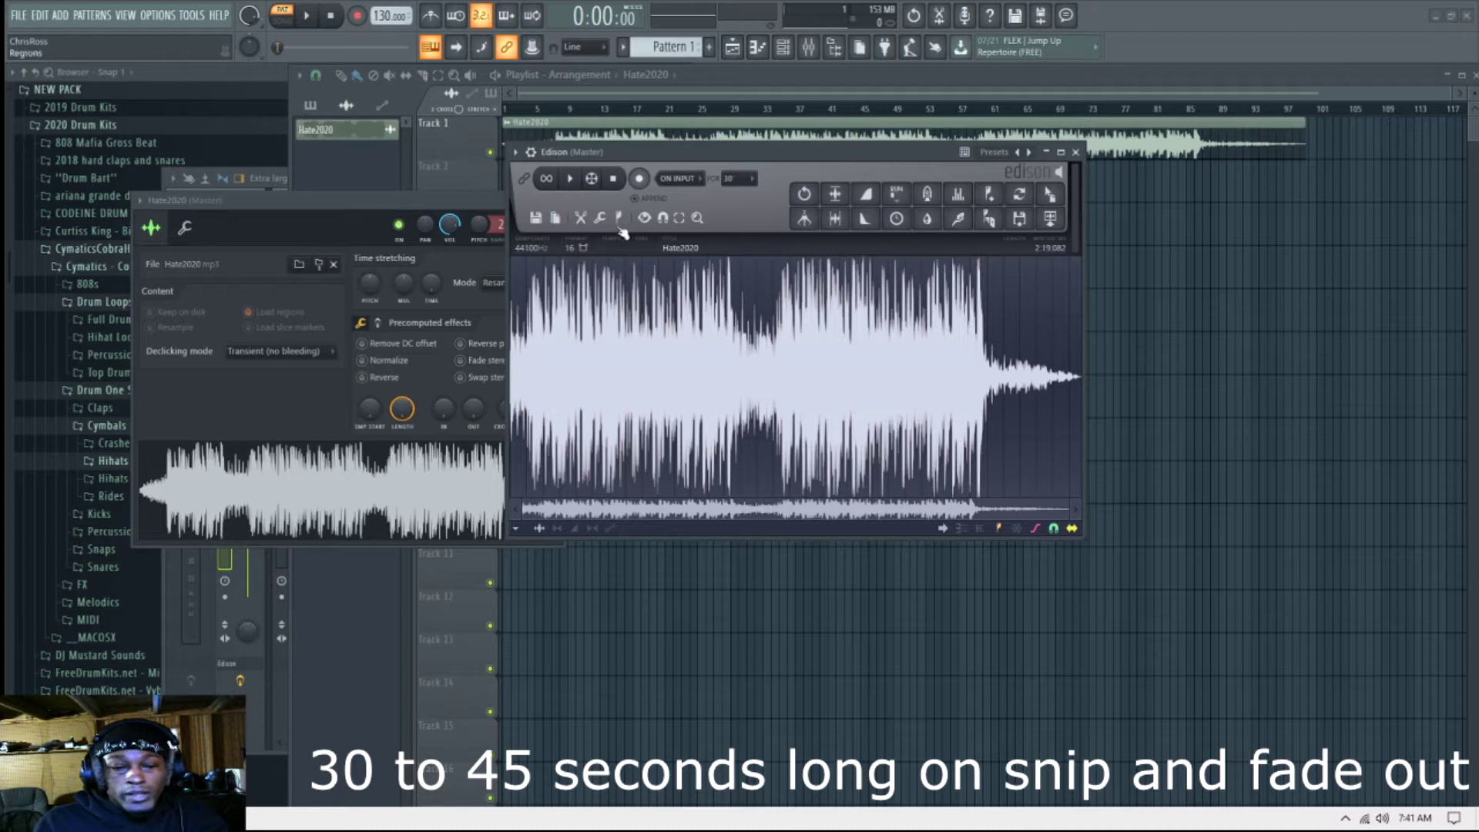
Step: Select from 43.095 to the end of the waveform and cut it away
{"action": "left_click_drag", "start_coordinate": [646, 274], "coordinate": [511, 274]}
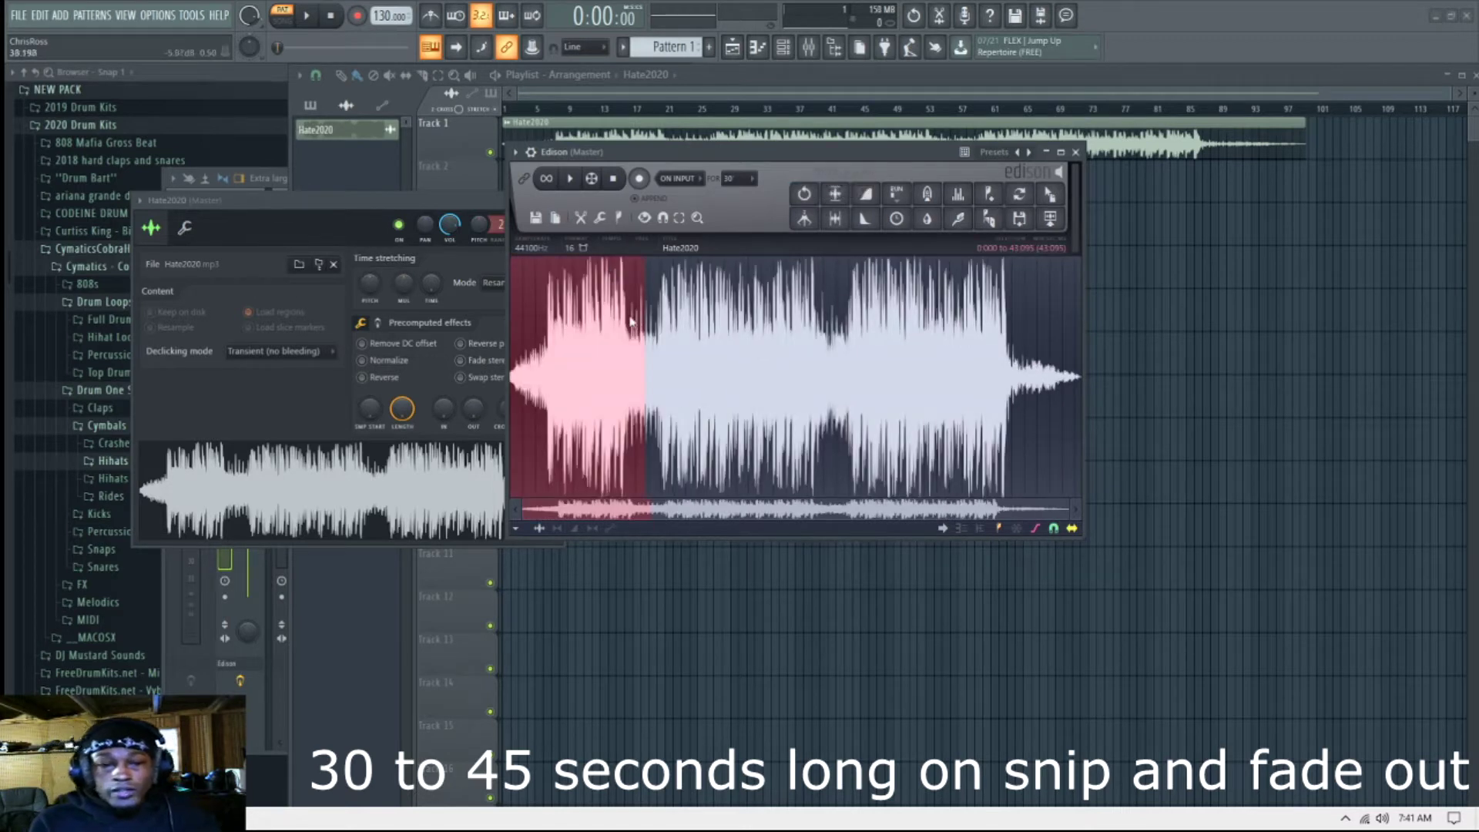
{"action": "left_click_drag", "start_coordinate": [645, 331], "coordinate": [1183, 353]}
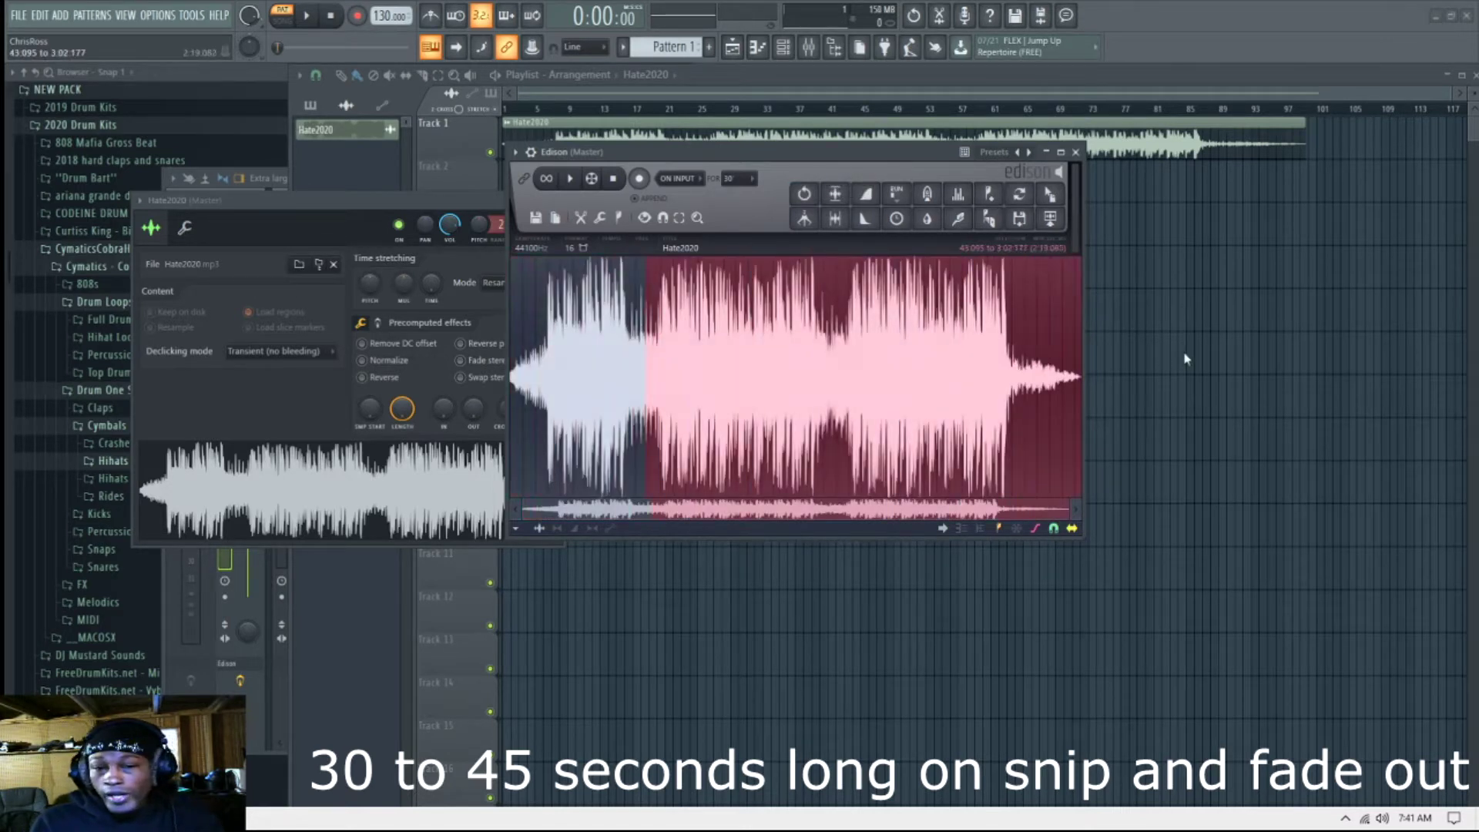
{"action": "left_click", "coordinate": [581, 217]}
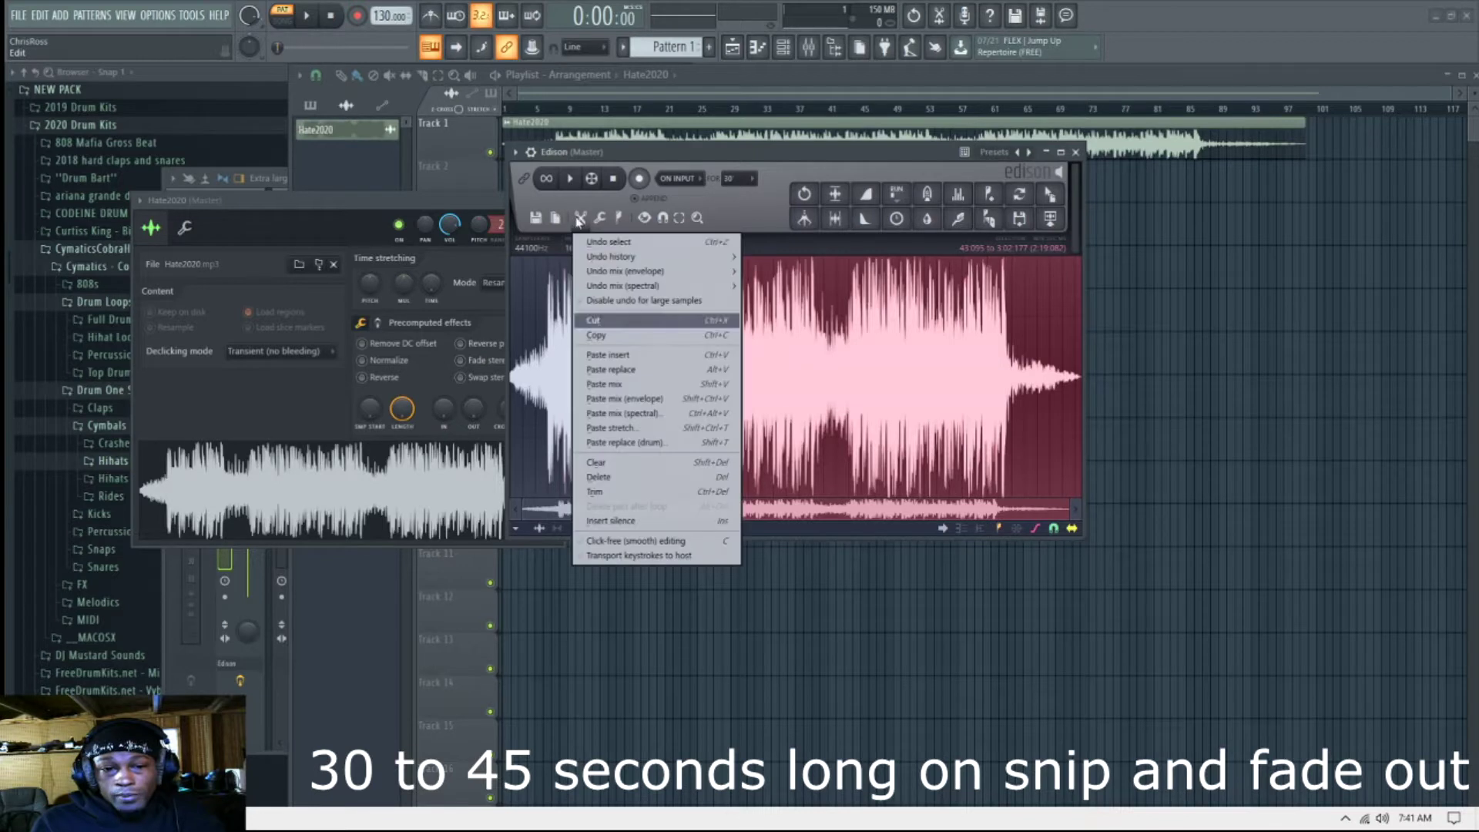
{"action": "left_click", "coordinate": [604, 327]}
Step: Fade out the ending from 38.346 to 43.095 and fade in the first four seconds
{"action": "left_click_drag", "start_coordinate": [1016, 345], "coordinate": [1145, 353]}
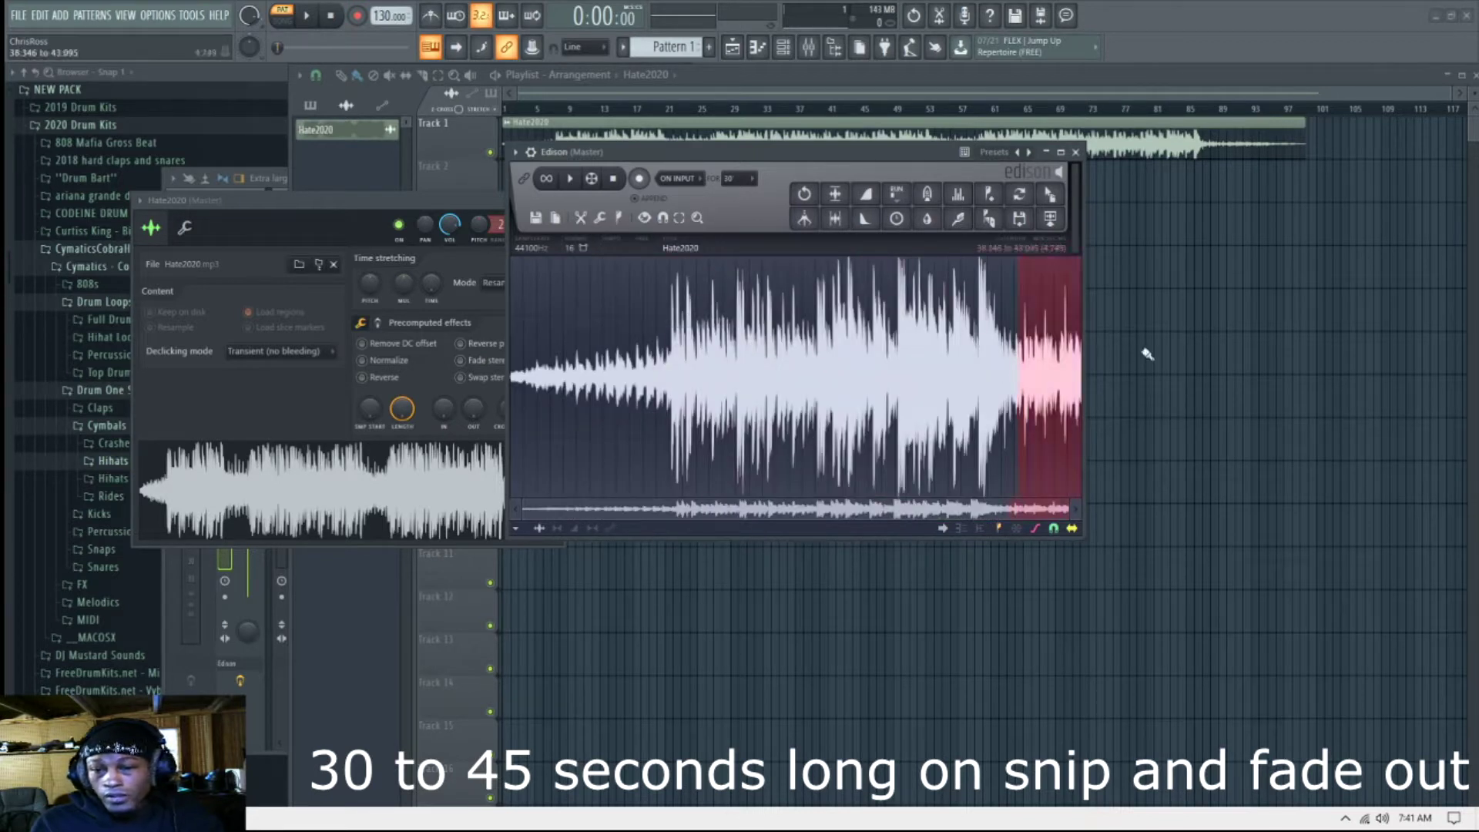
{"action": "left_click", "coordinate": [870, 221]}
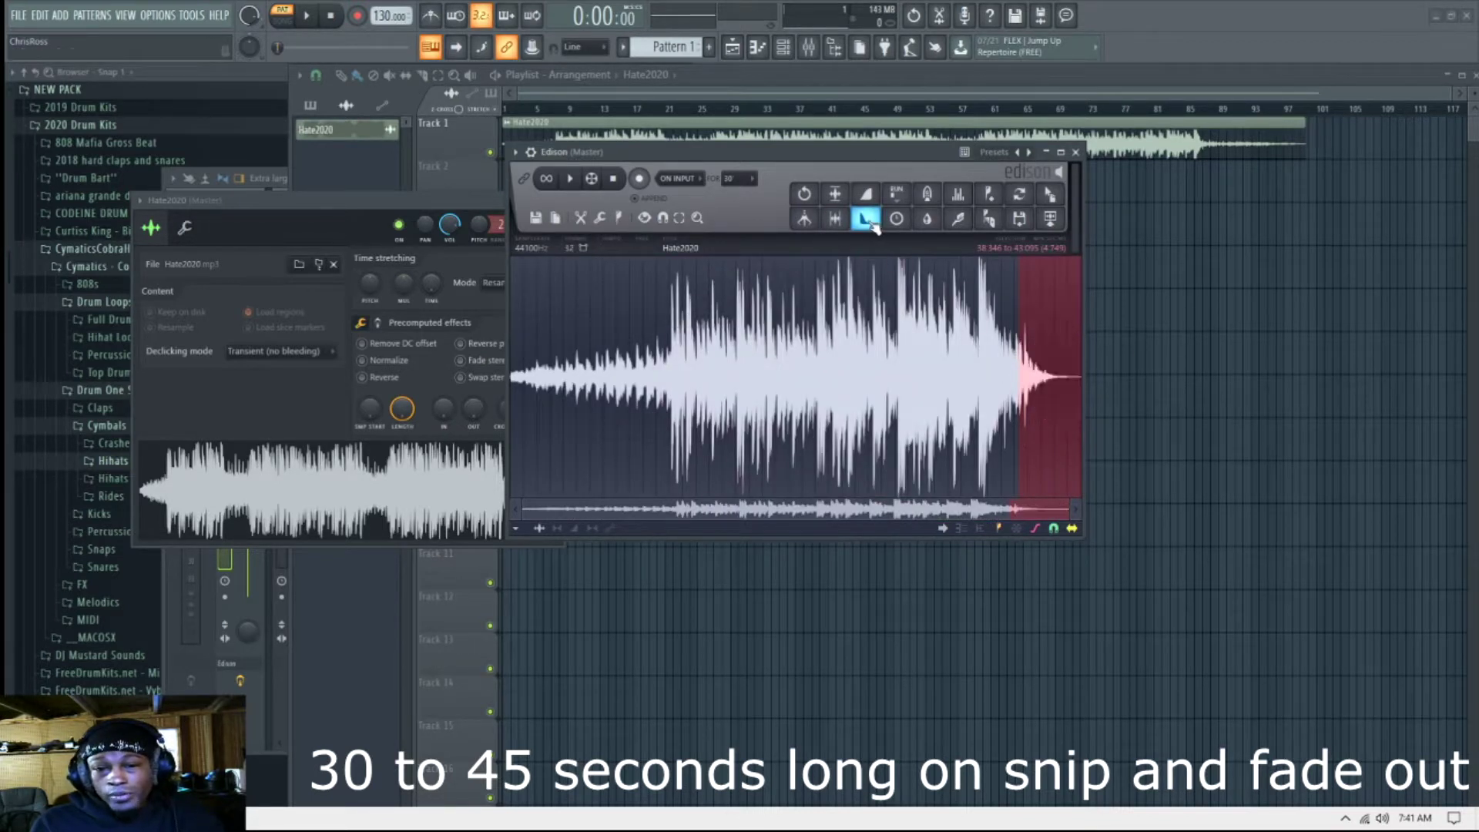
{"action": "double_click", "coordinate": [563, 352]}
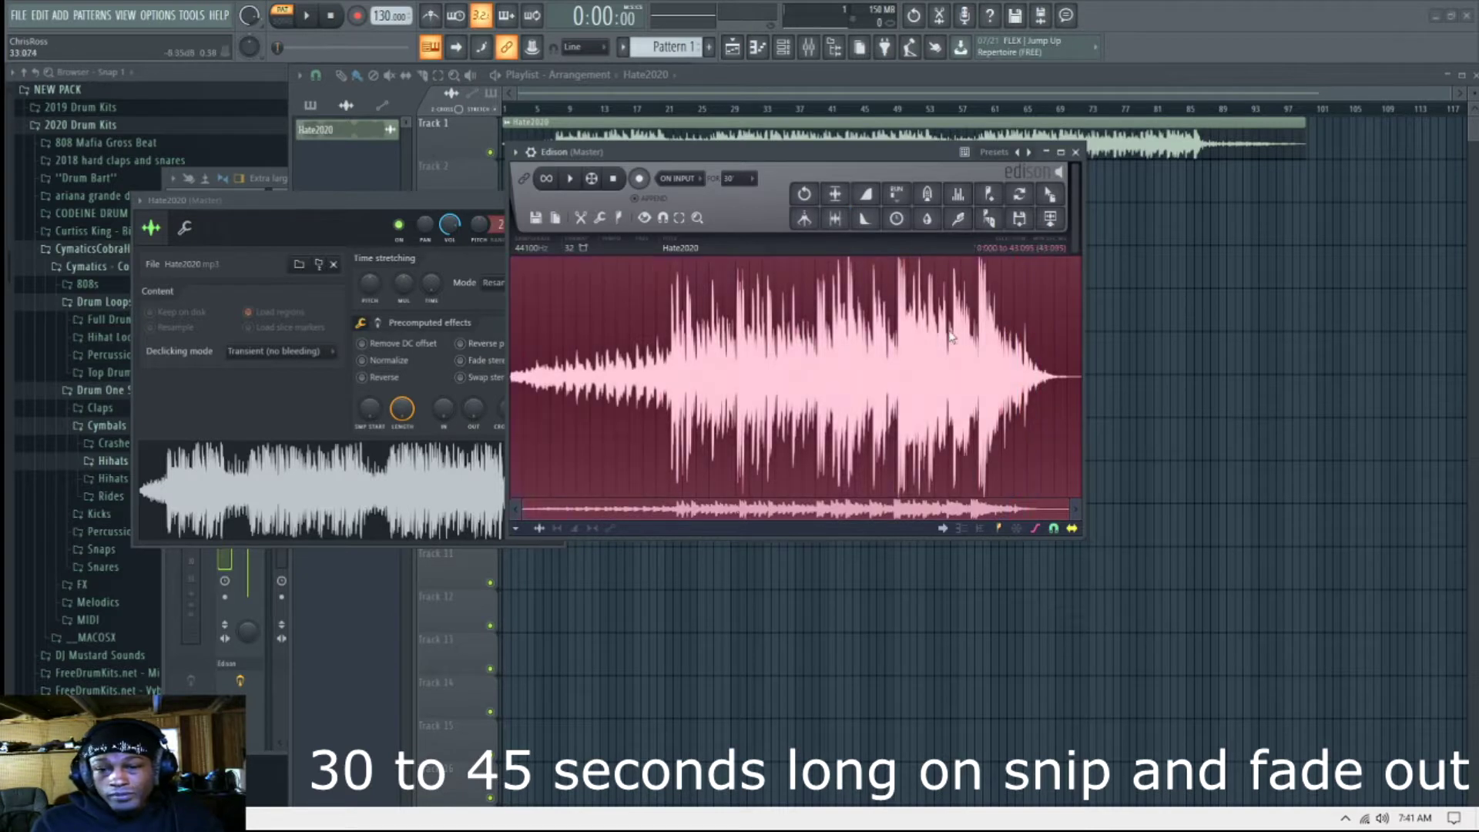
{"action": "left_click_drag", "start_coordinate": [728, 327], "coordinate": [511, 327]}
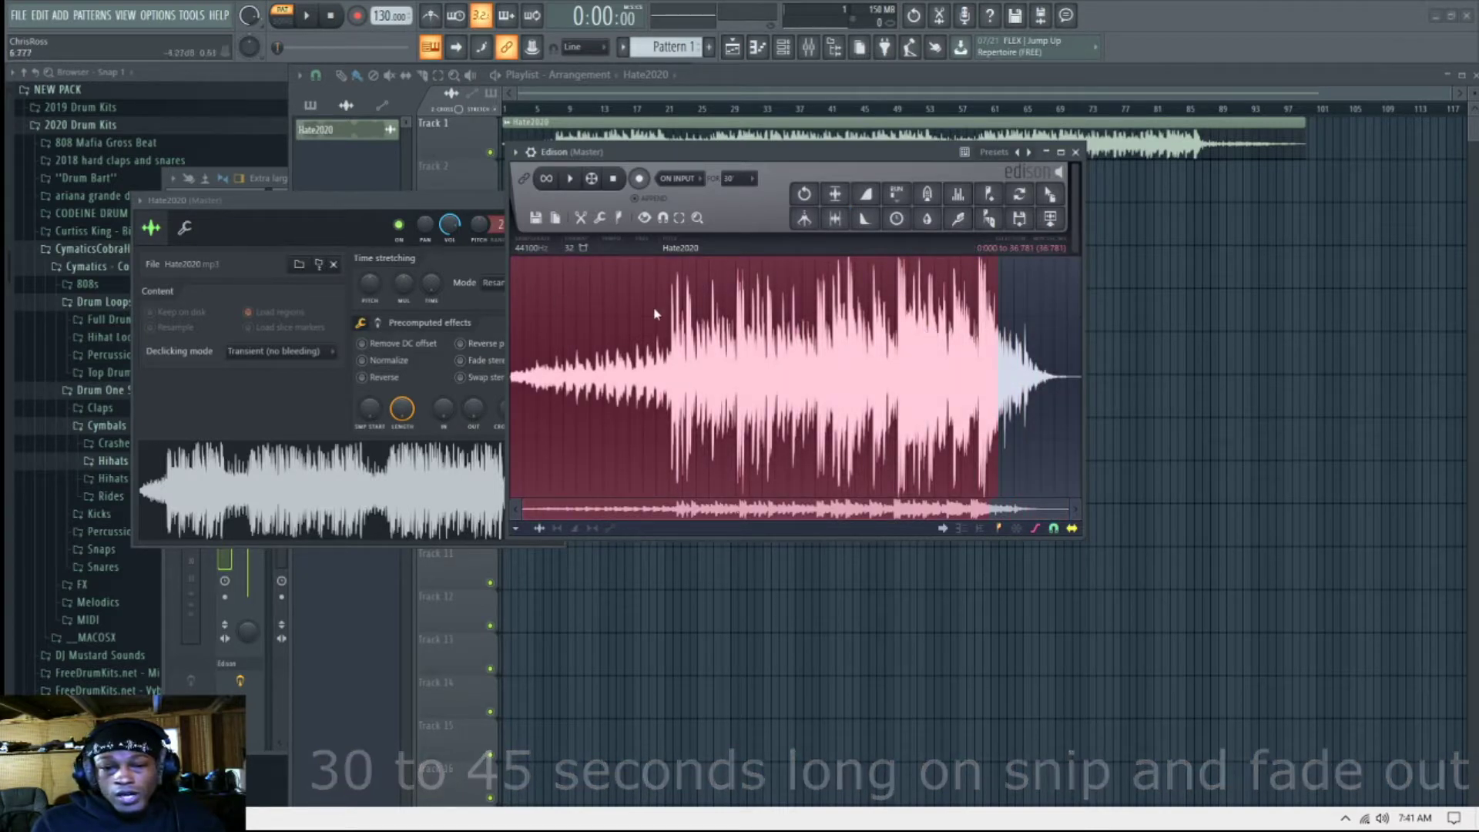
{"action": "left_click_drag", "start_coordinate": [675, 327], "coordinate": [566, 335]}
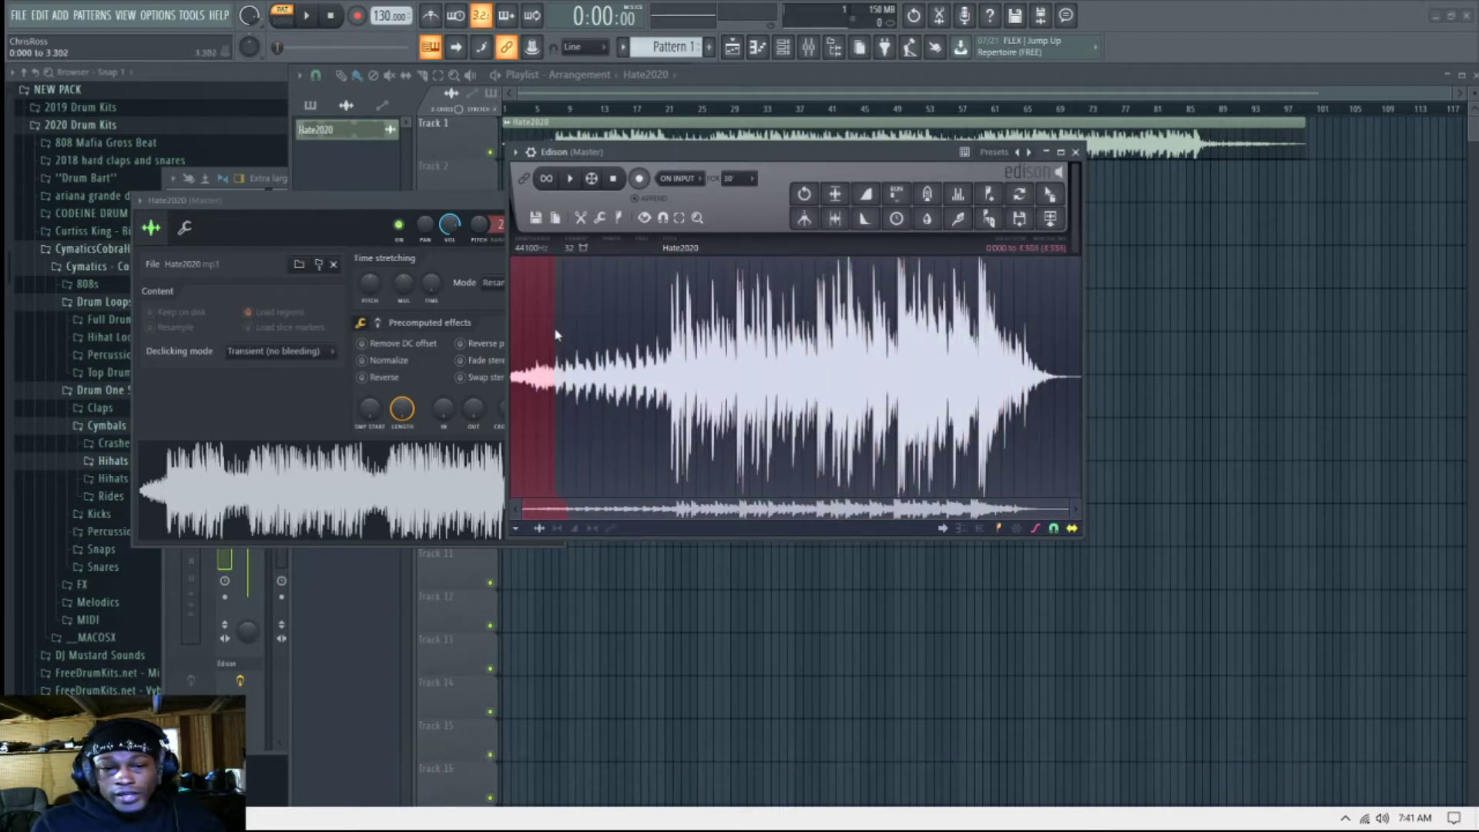
{"action": "left_click", "coordinate": [867, 194]}
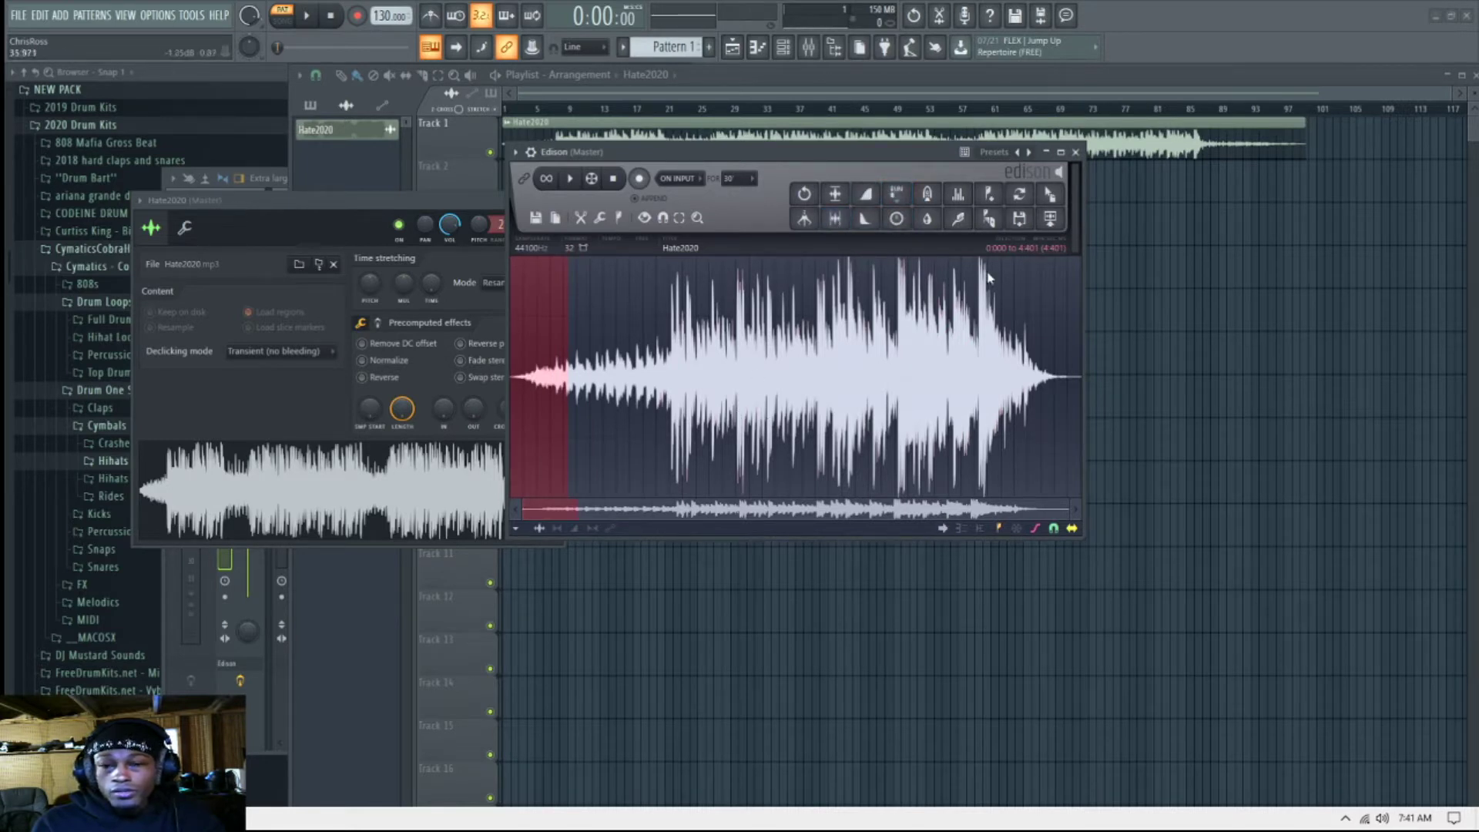
Step: Select the whole sample, play it back to hear the fades, then move Edison aside
{"action": "key", "text": "ctrl+a"}
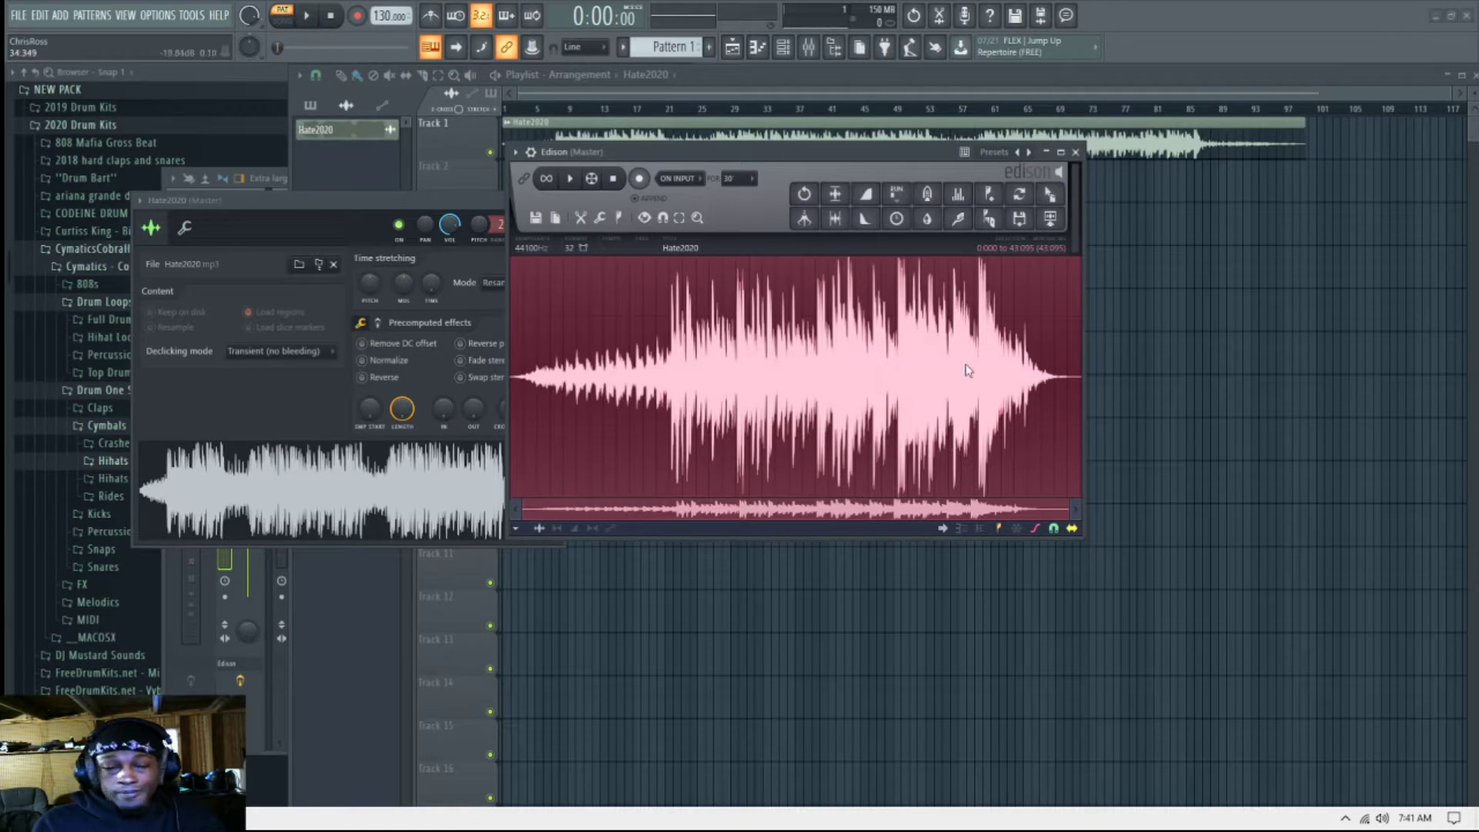
{"action": "key", "text": "space"}
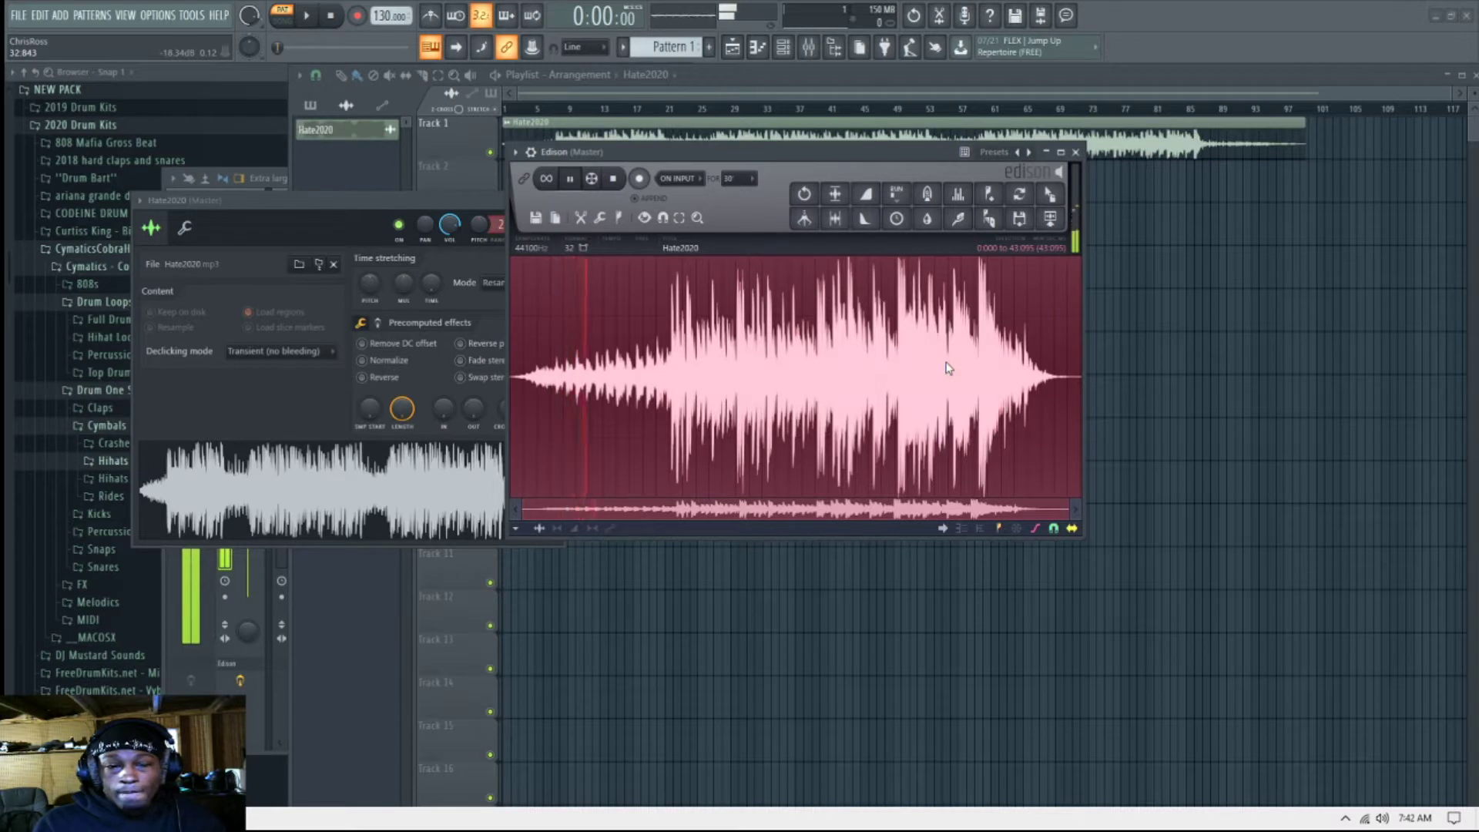
{"action": "key", "text": "space"}
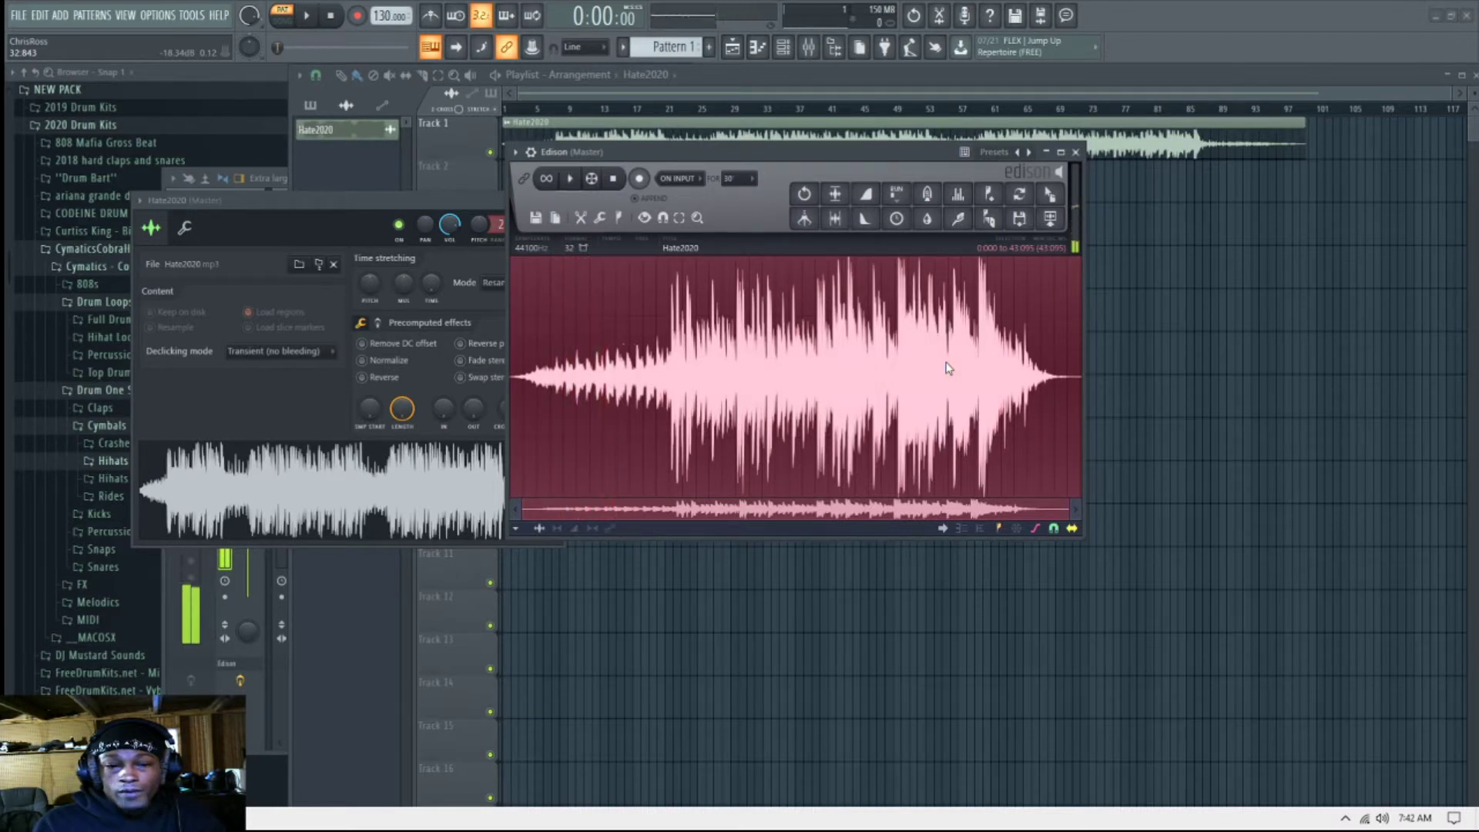
{"action": "left_click_drag", "start_coordinate": [921, 153], "coordinate": [1148, 380]}
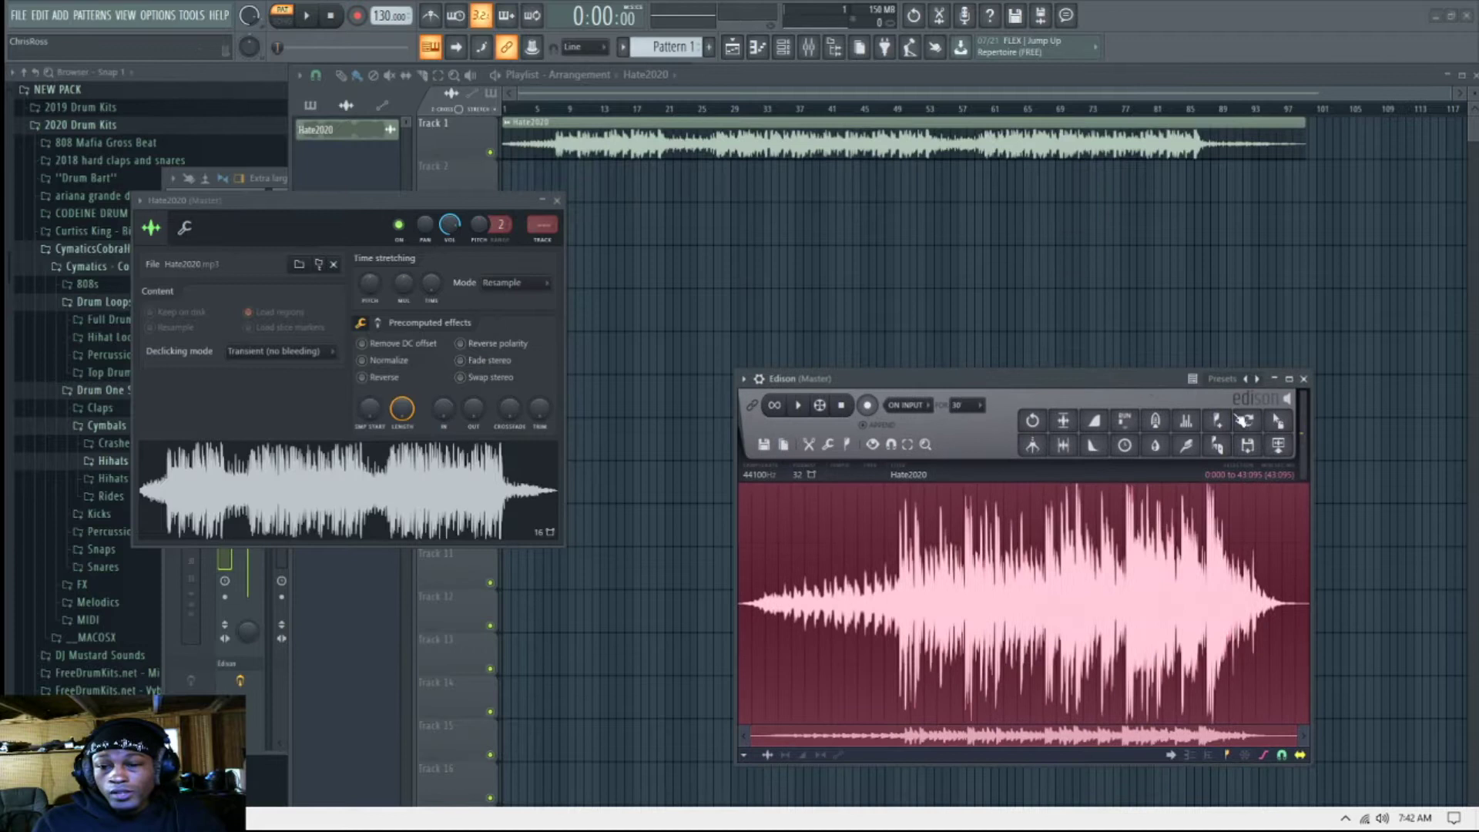
Step: Place the trimmed Hate2020_2 sample at bar 1, delete the full-length clip, and open the mixer
{"action": "left_click_drag", "start_coordinate": [1278, 422], "coordinate": [597, 145]}
{"action": "right_click", "coordinate": [697, 145]}
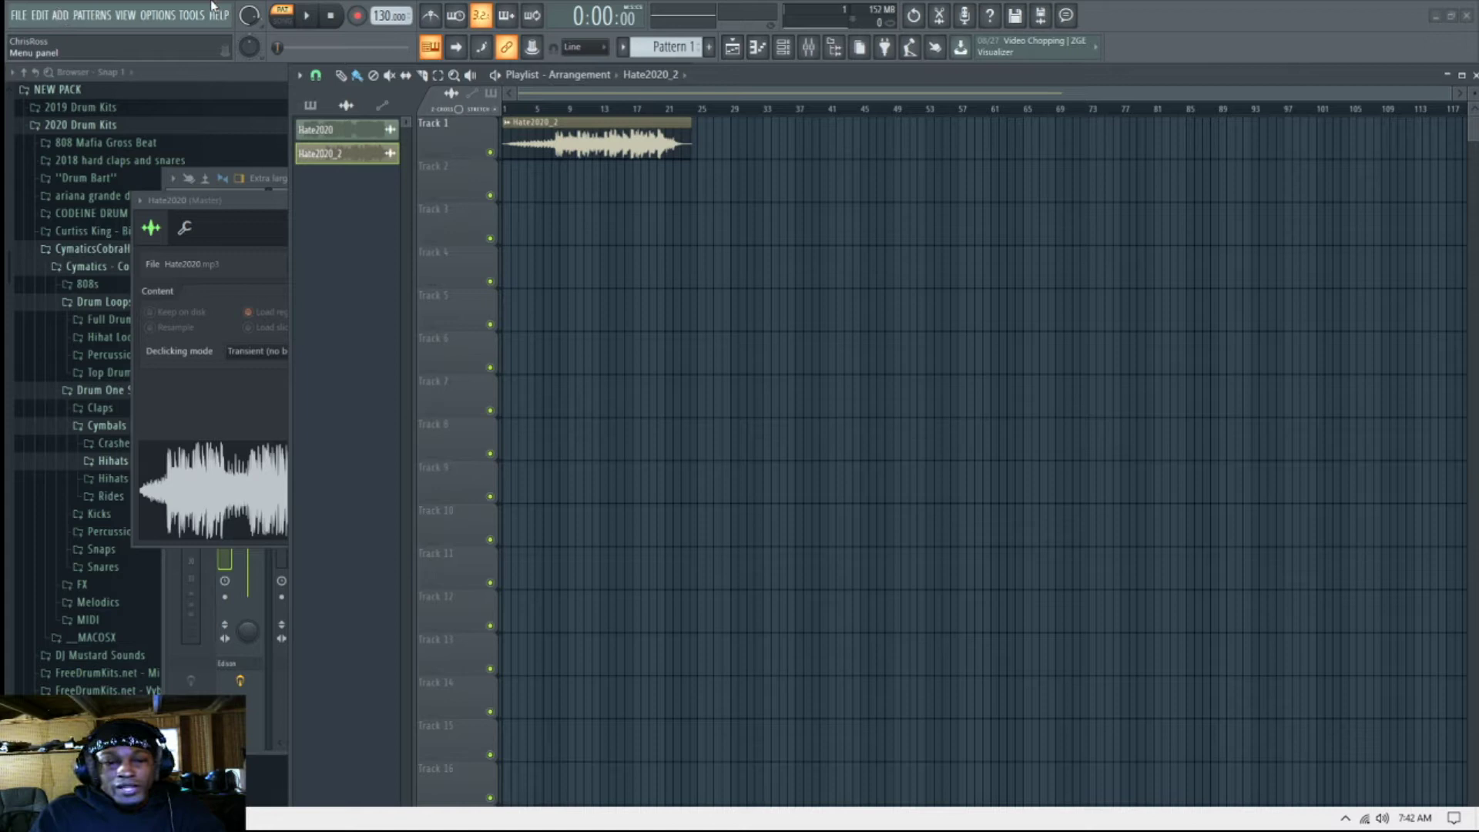
{"action": "left_click", "coordinate": [818, 56]}
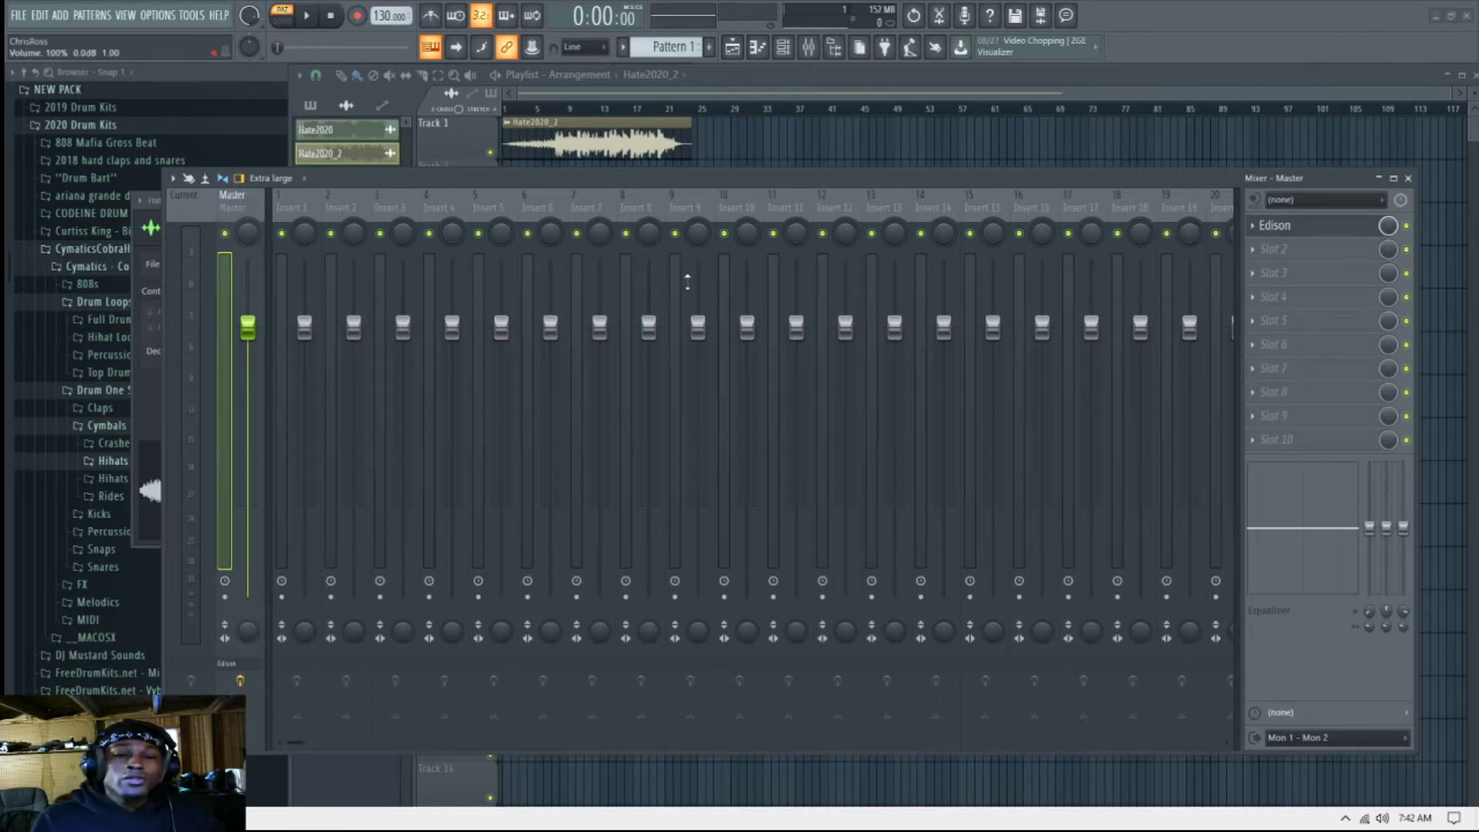
Step: Switch playback to SONG mode and open the effect list for the Master's empty slot 10
{"action": "left_click", "coordinate": [283, 23]}
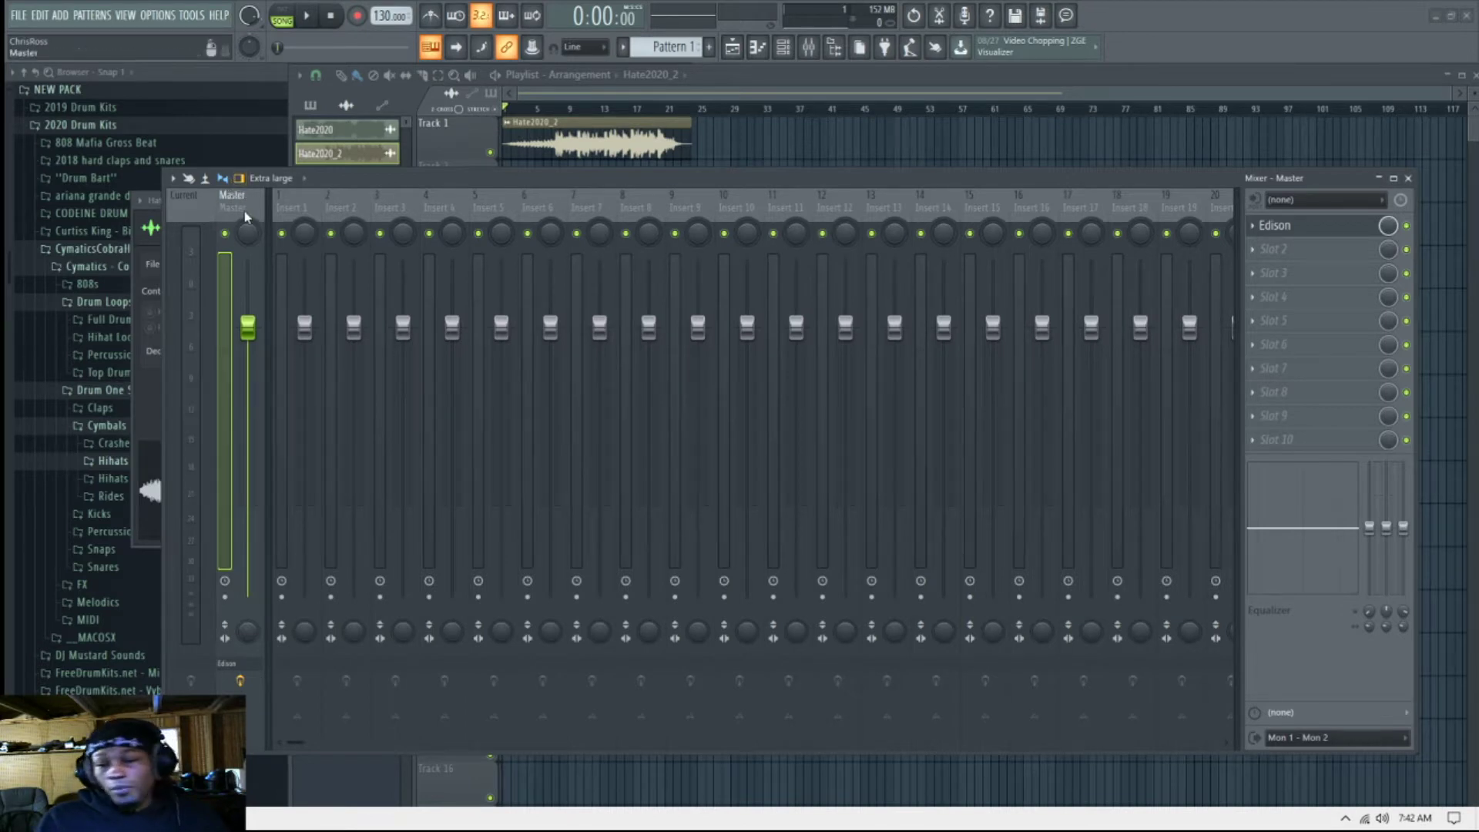
{"action": "left_click", "coordinate": [1284, 442]}
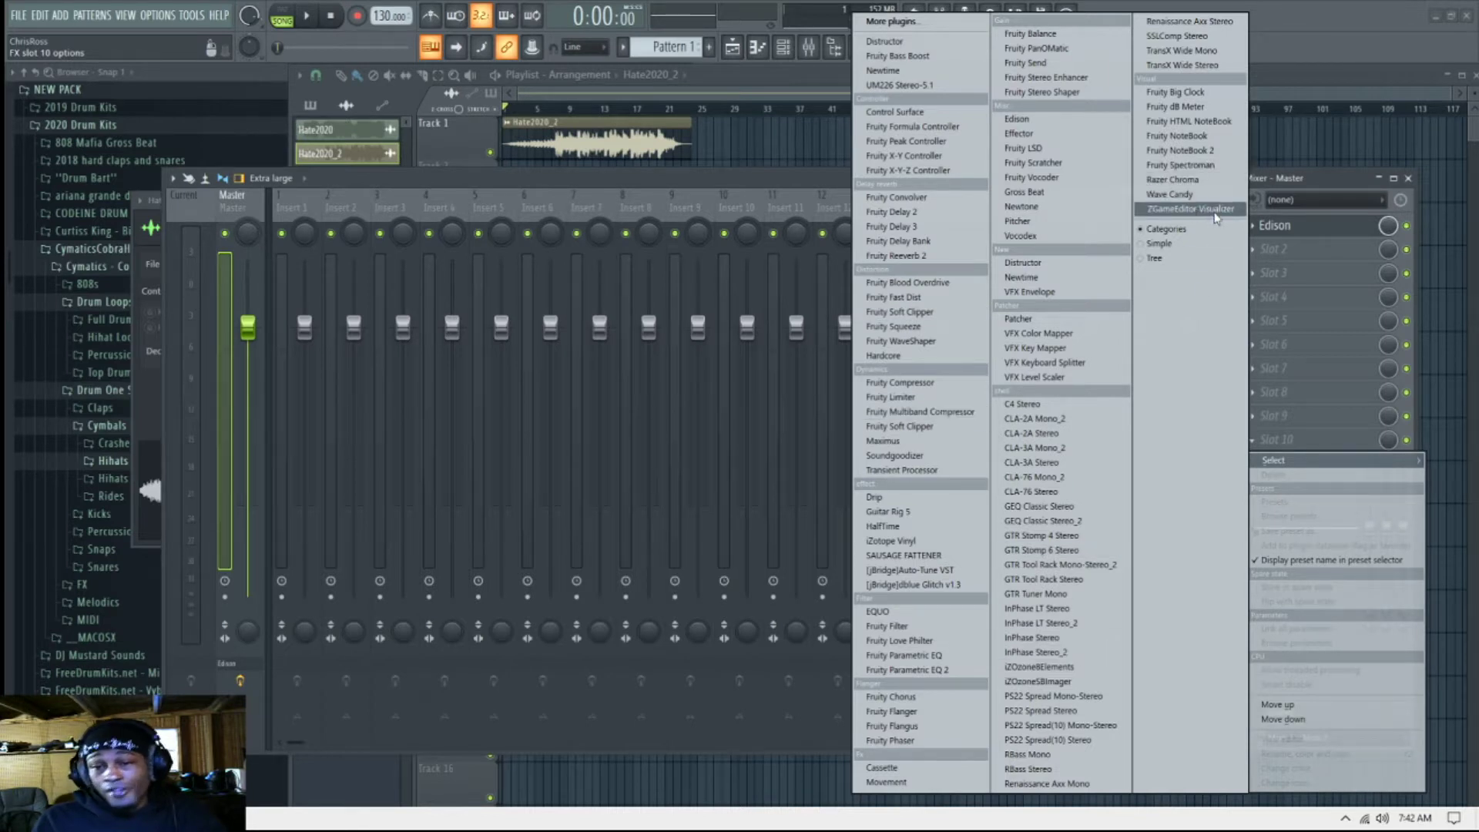
Step: Load ZGameEditor Visualizer on the Master and arrange its preview and settings windows side by side
{"action": "left_click", "coordinate": [1190, 209]}
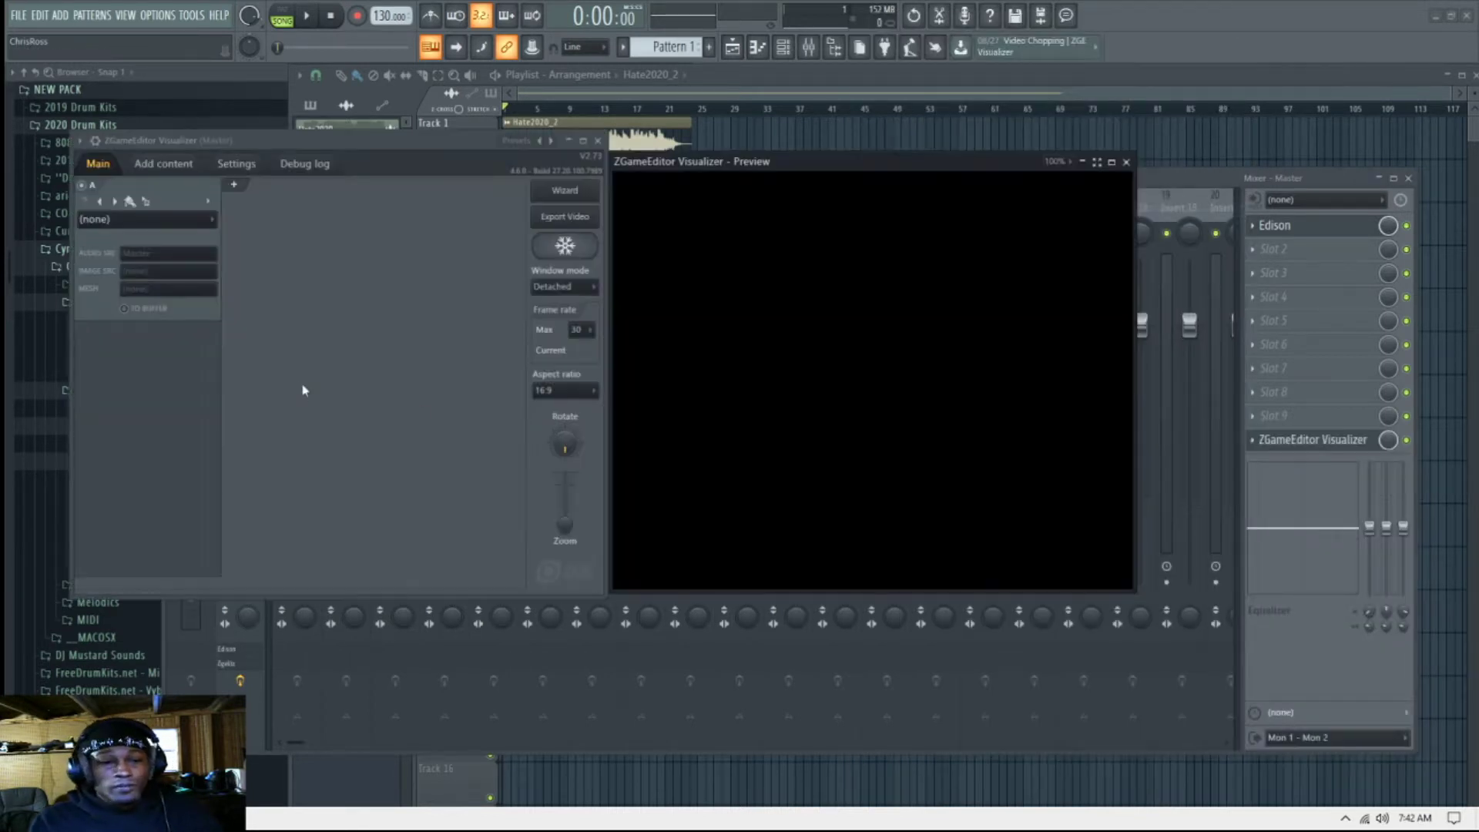
{"action": "left_click_drag", "start_coordinate": [796, 167], "coordinate": [964, 138]}
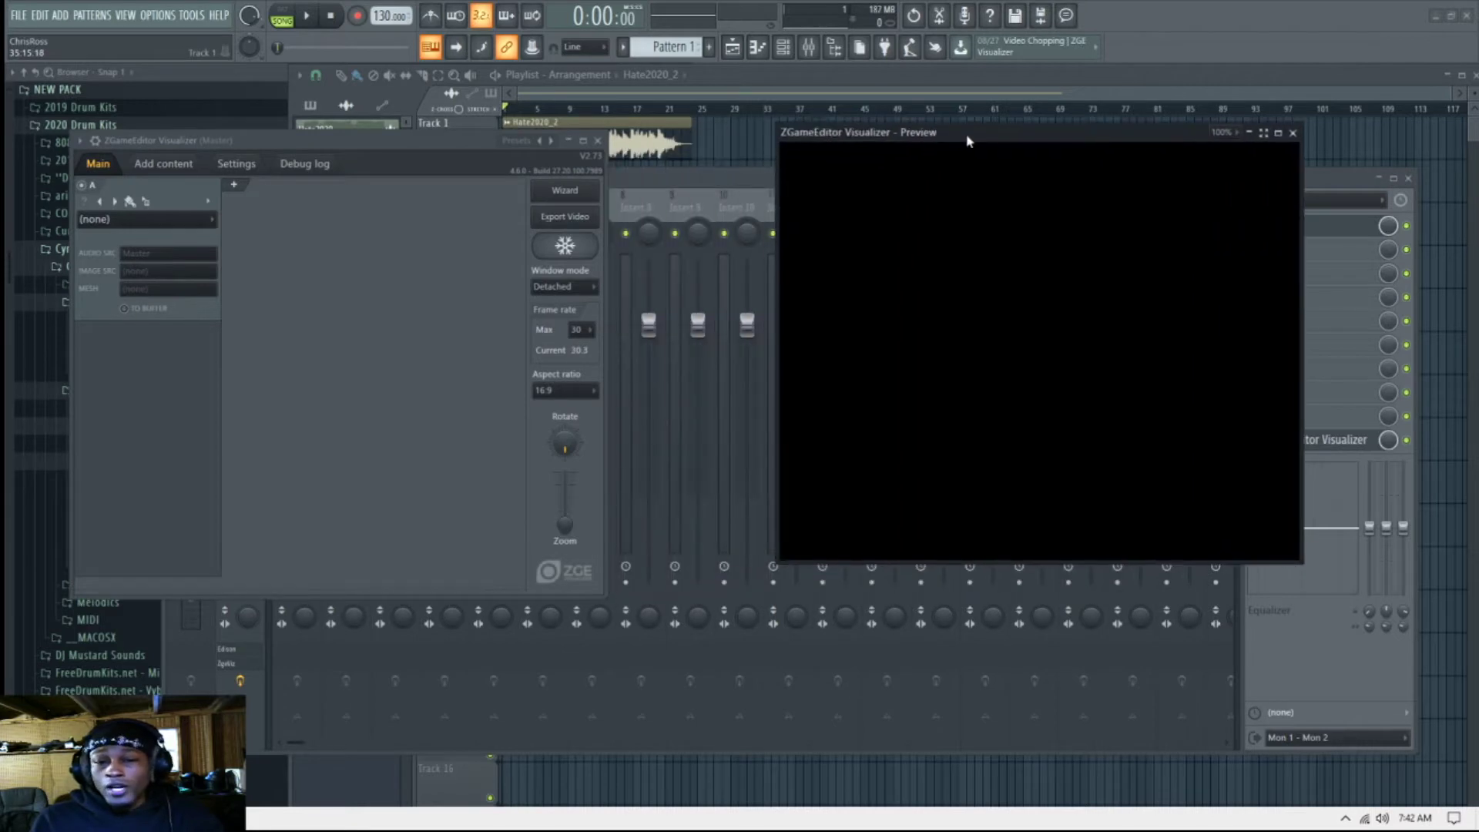
{"action": "left_click_drag", "start_coordinate": [434, 143], "coordinate": [483, 124]}
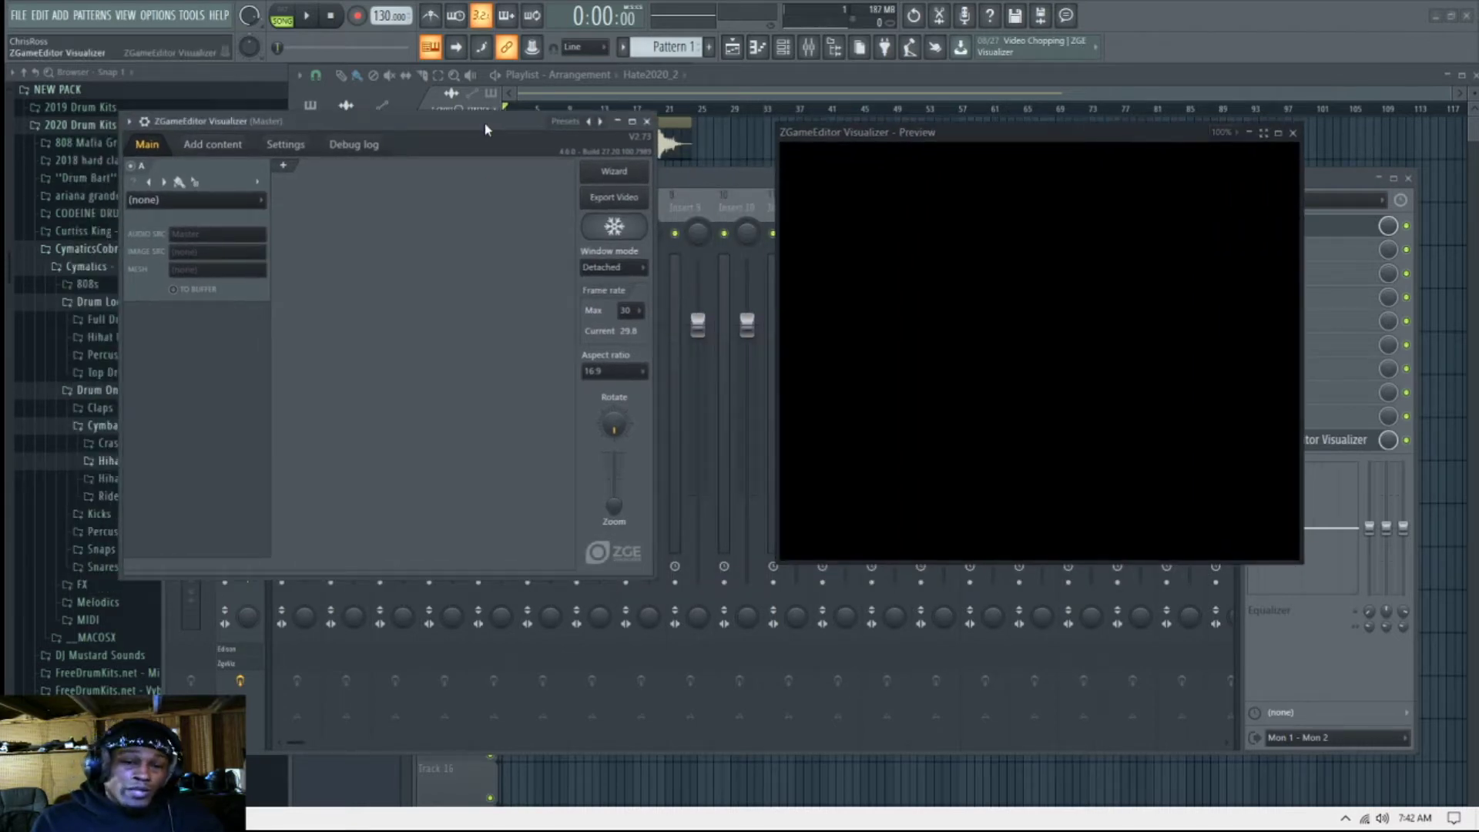
{"action": "left_click", "coordinate": [231, 208]}
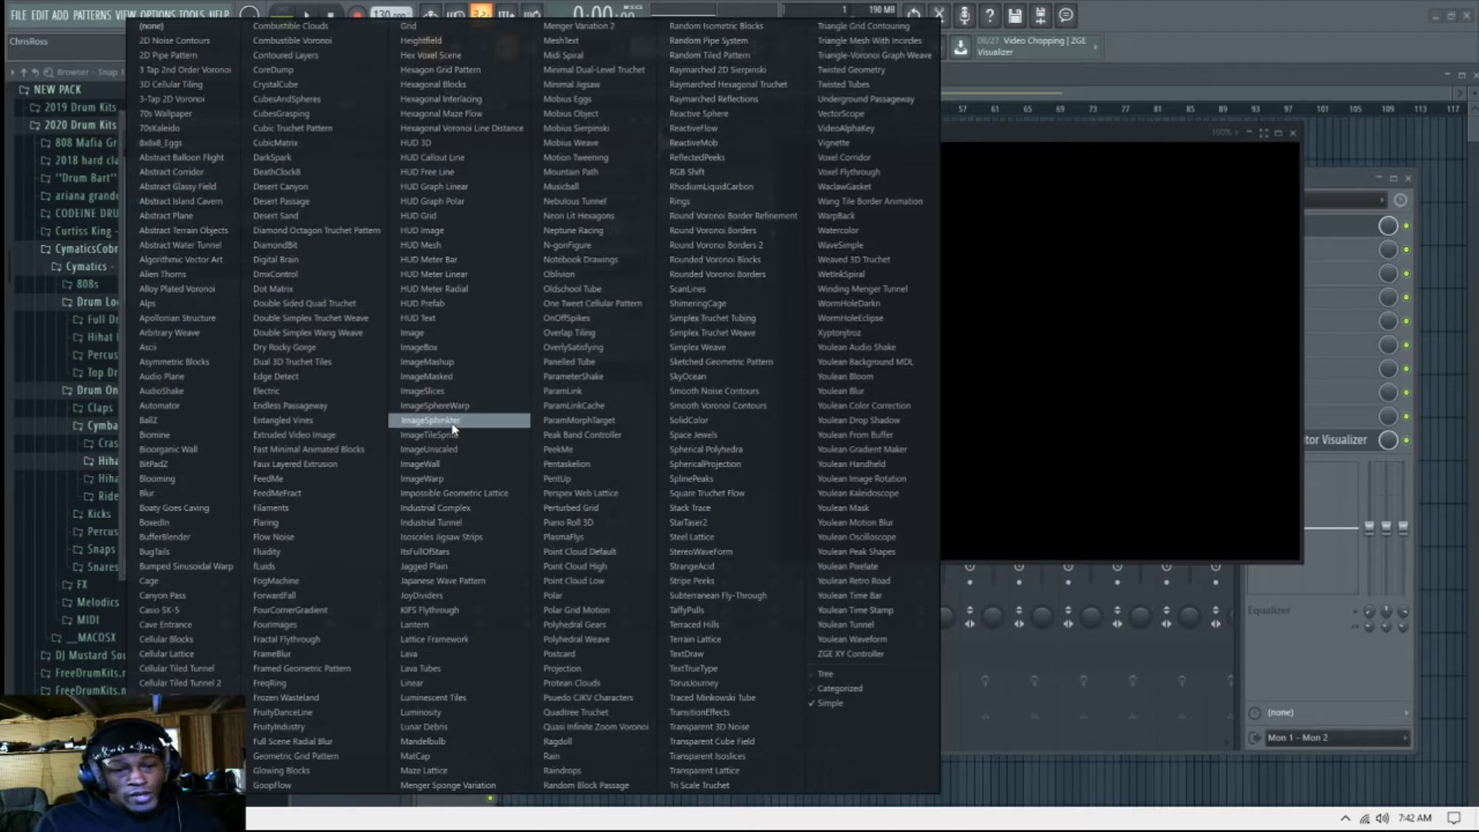
Step: Set the first layer's effect to Image and enter 'ON THE WAY' as the visualizer text
{"action": "left_click", "coordinate": [456, 333]}
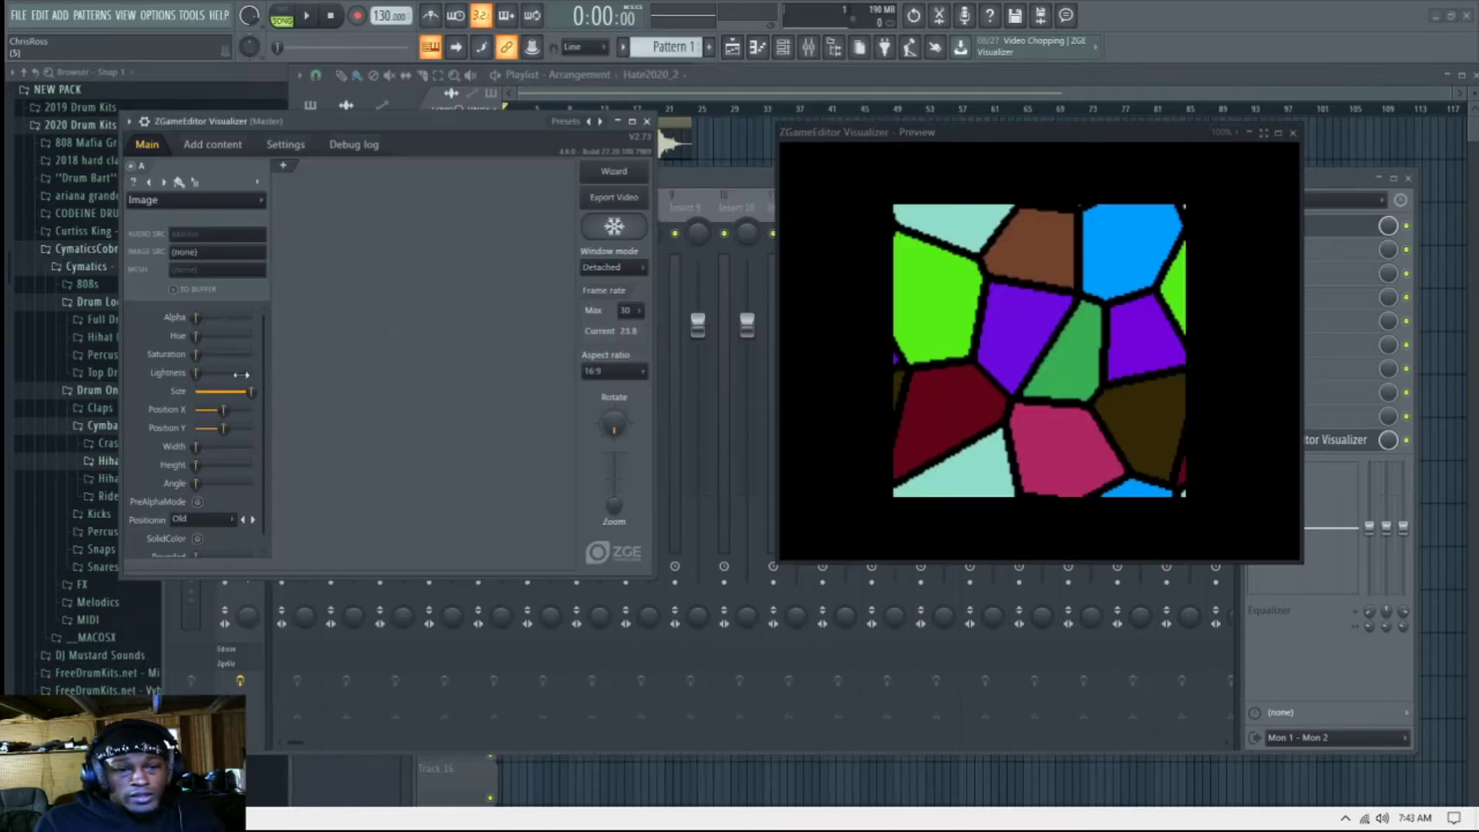
{"action": "left_click", "coordinate": [237, 147]}
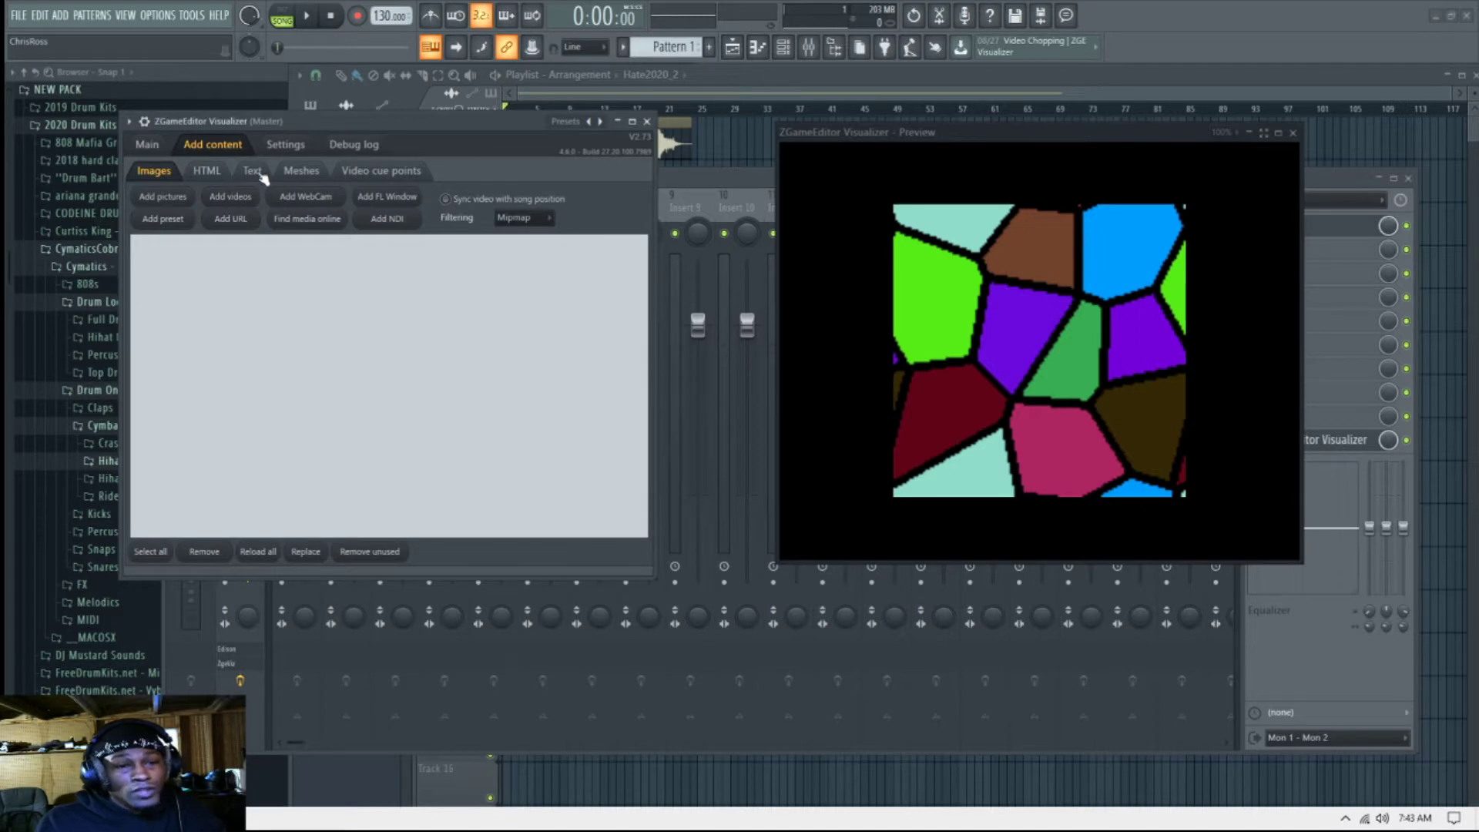
{"action": "left_click", "coordinate": [257, 173]}
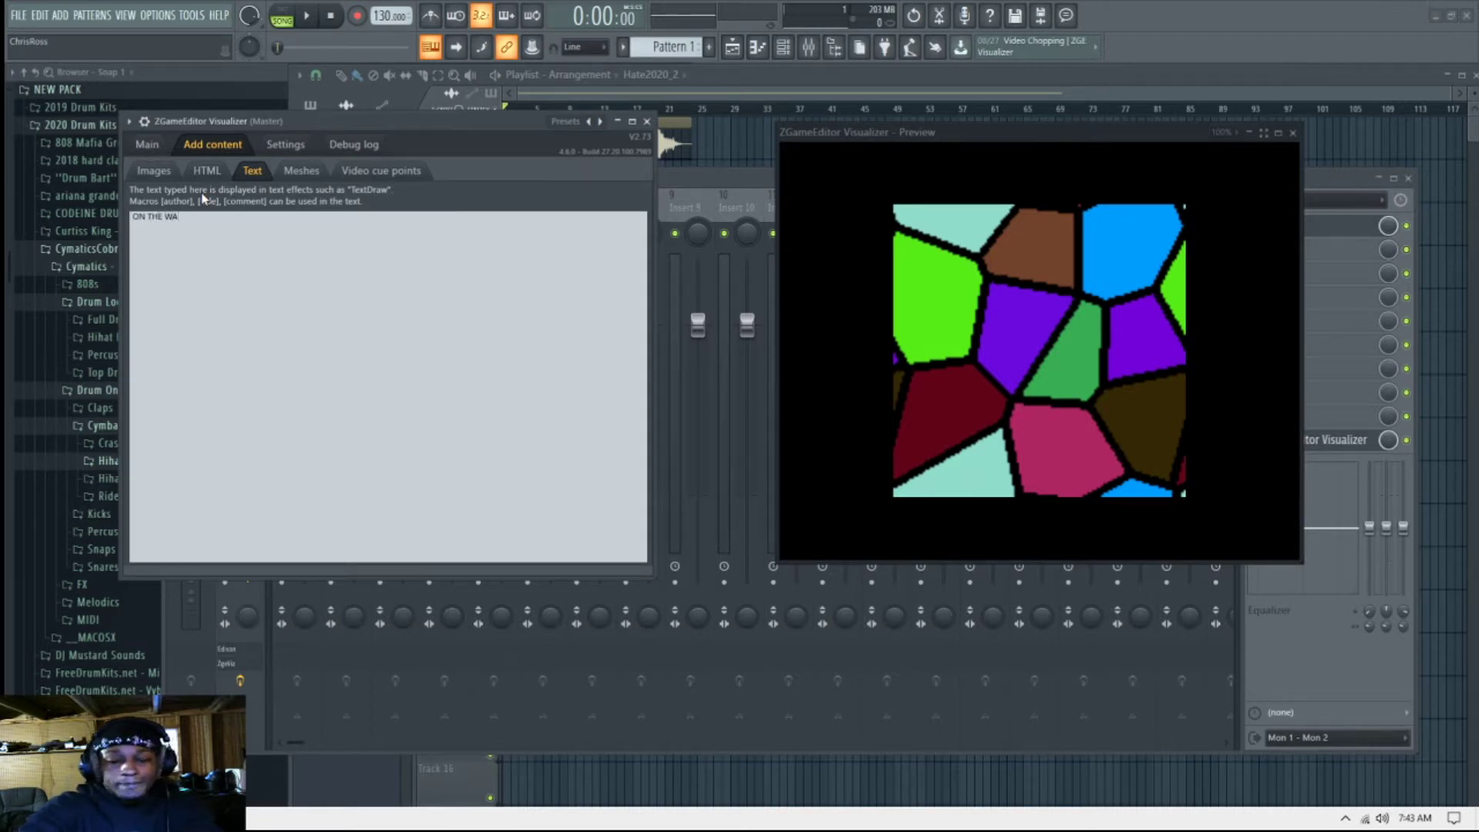
{"action": "type", "text": "Y"}
{"action": "left_click", "coordinate": [147, 145]}
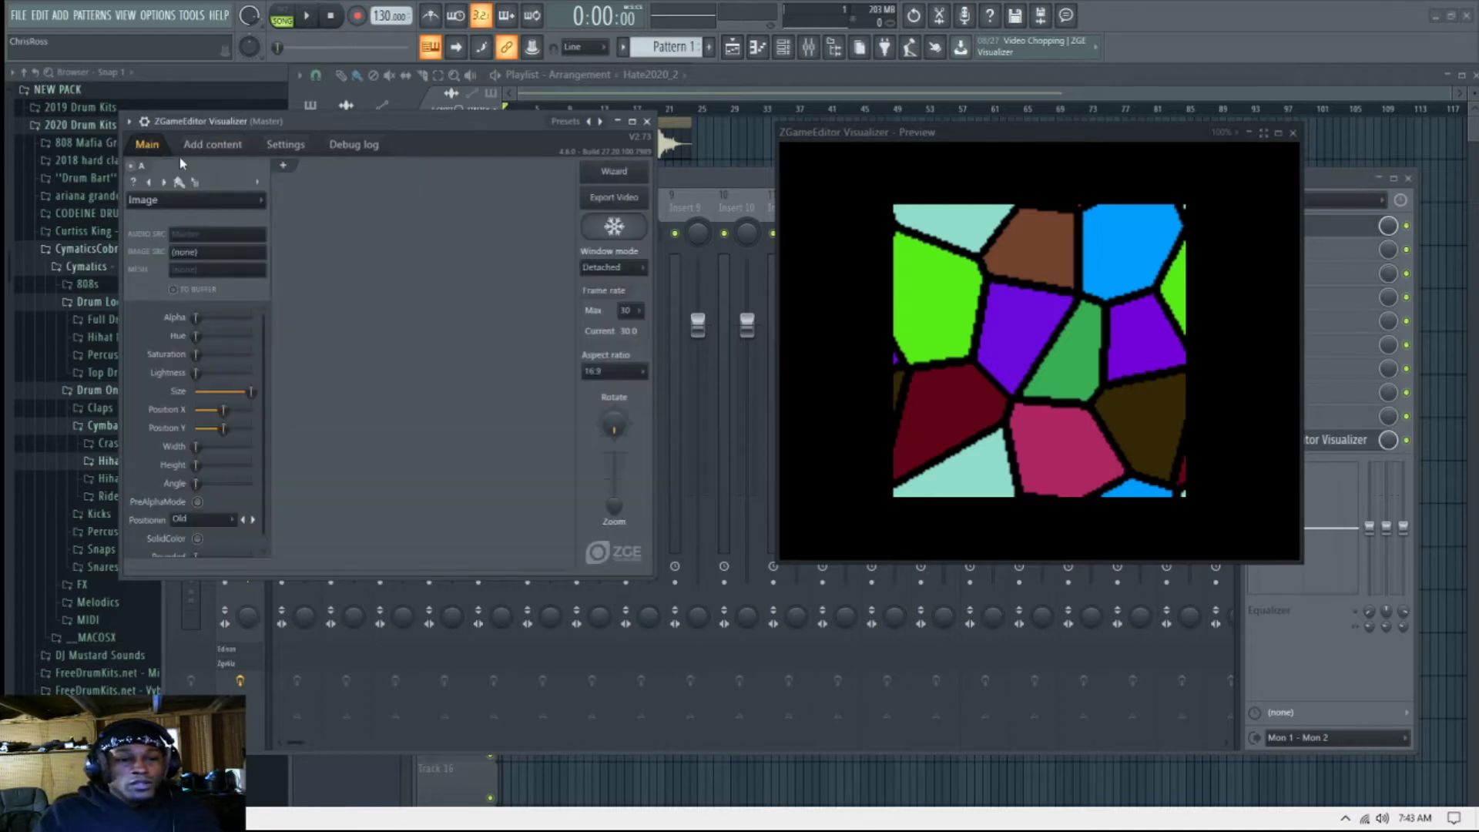
{"action": "left_click", "coordinate": [213, 144]}
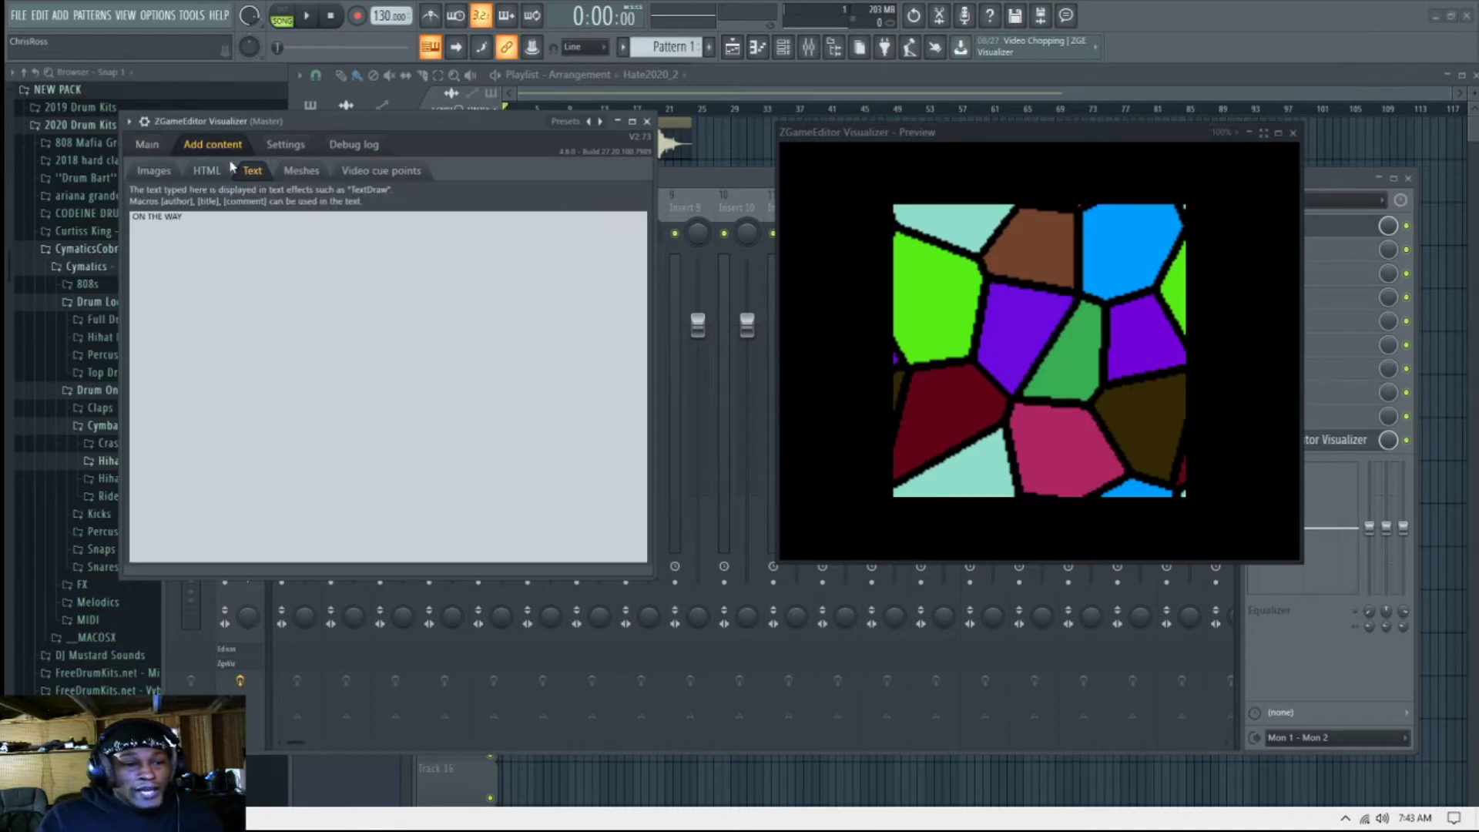
Step: Add the HATE cover image from G:\duda\Artwork to the visualizer's pictures
{"action": "left_click", "coordinate": [170, 176]}
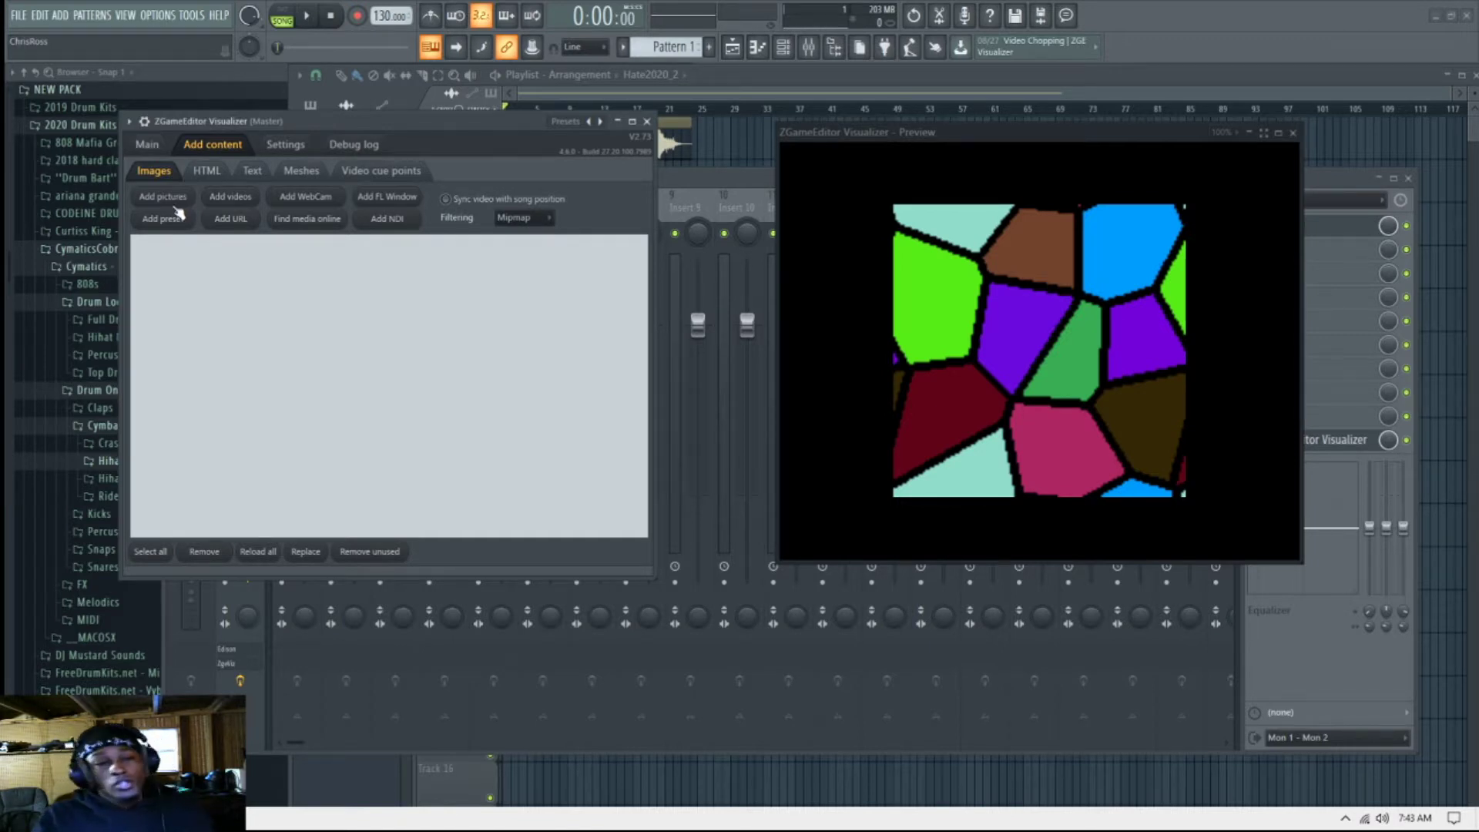
{"action": "left_click", "coordinate": [176, 201]}
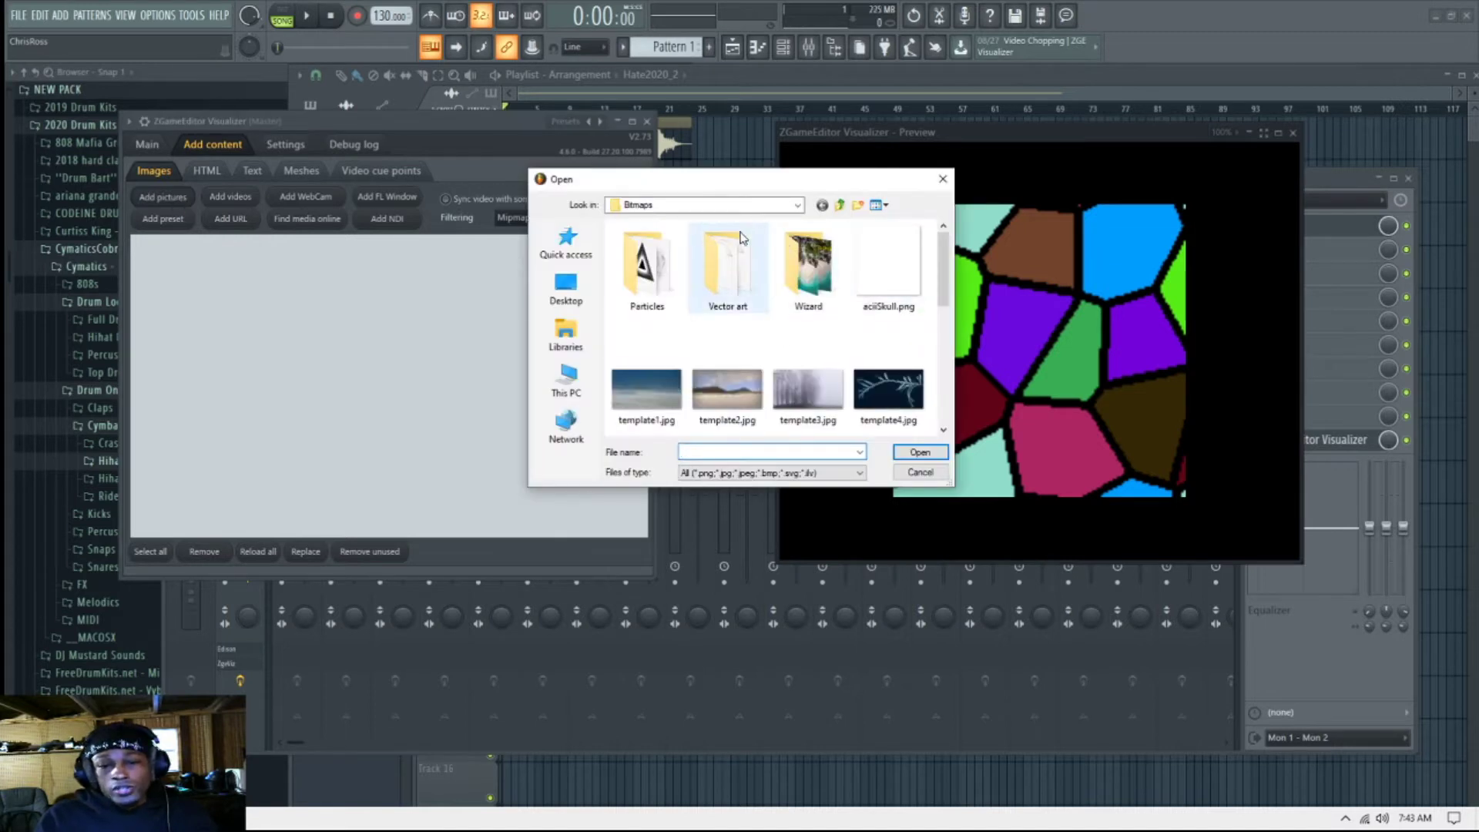
{"action": "left_click", "coordinate": [566, 379]}
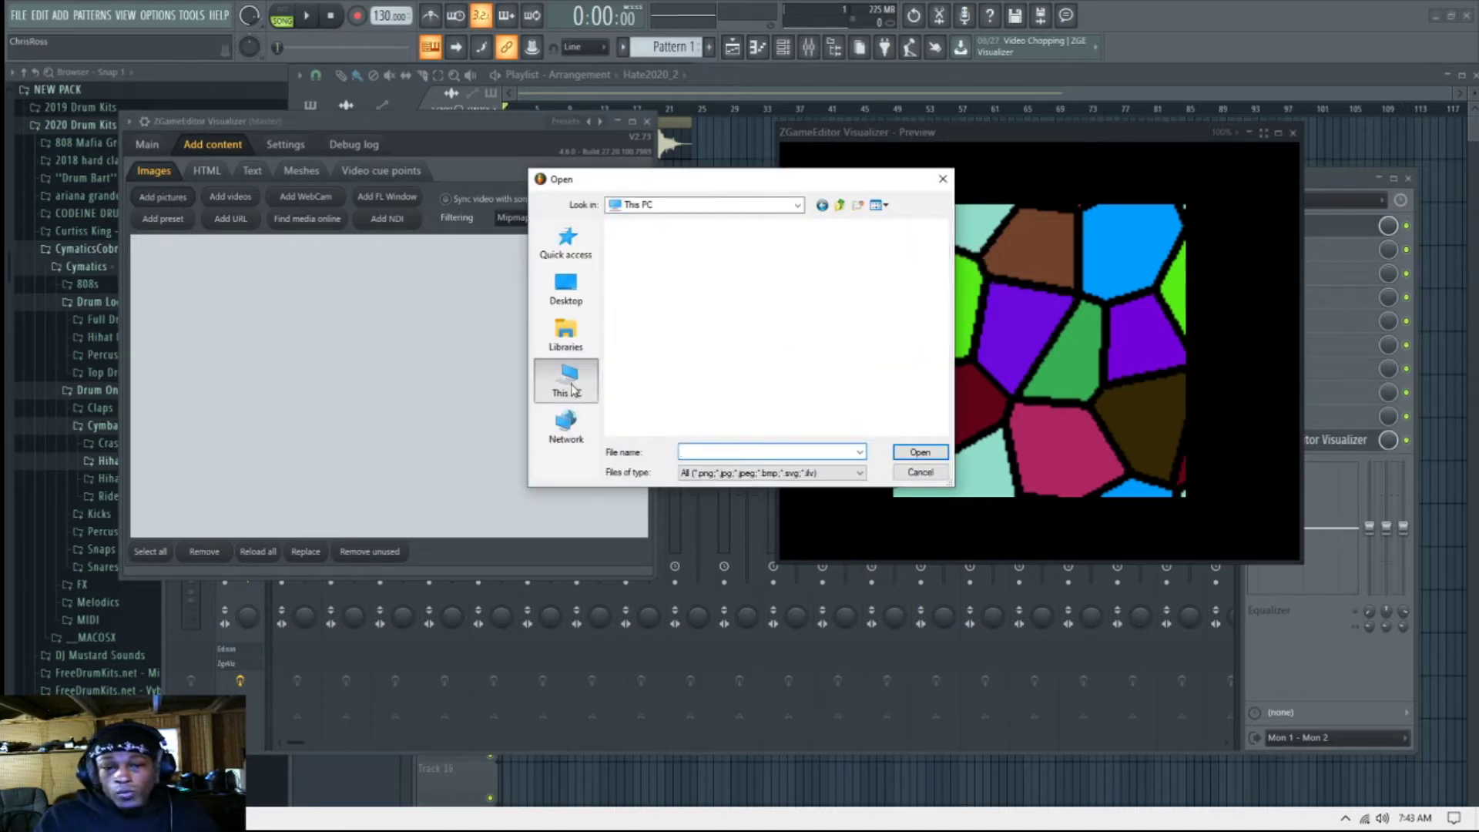
{"action": "scroll", "coordinate": [716, 331], "scroll_direction": "down", "scroll_amount": 5}
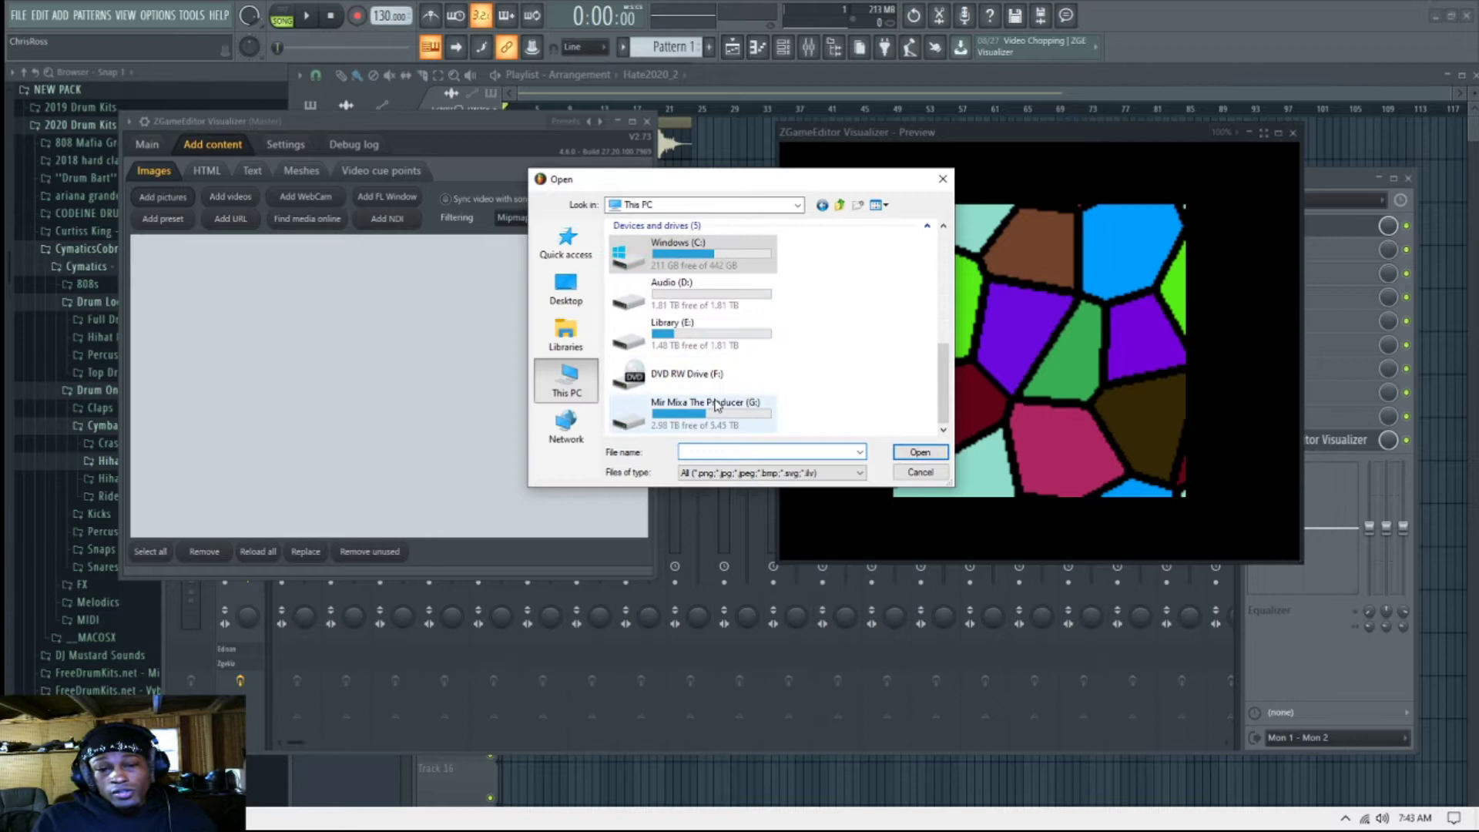
{"action": "double_click", "coordinate": [720, 402]}
{"action": "scroll", "coordinate": [723, 389], "scroll_direction": "down", "scroll_amount": 10}
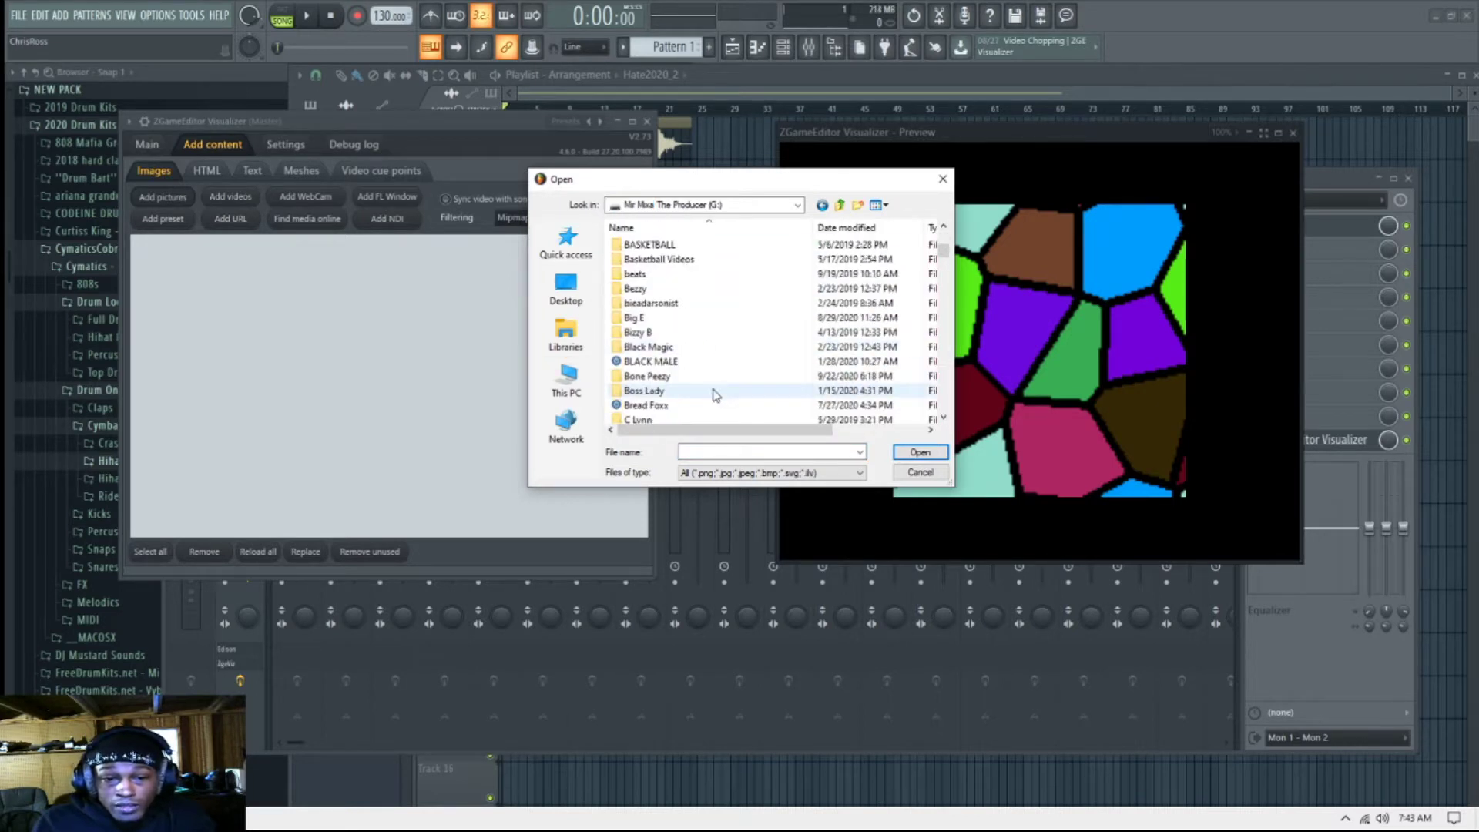
{"action": "scroll", "coordinate": [709, 397], "scroll_direction": "down", "scroll_amount": 4}
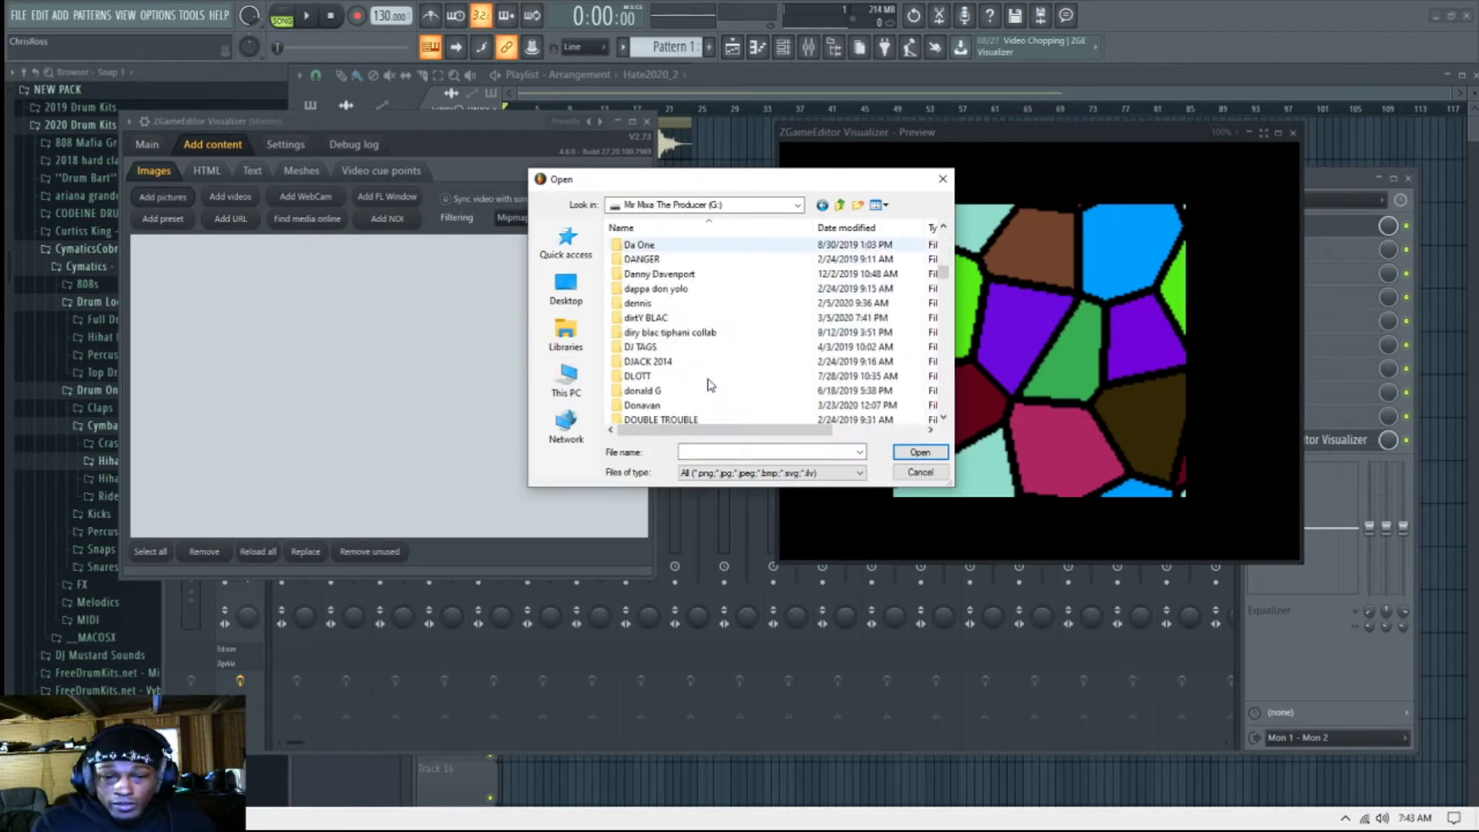
{"action": "scroll", "coordinate": [707, 383], "scroll_direction": "down", "scroll_amount": 4}
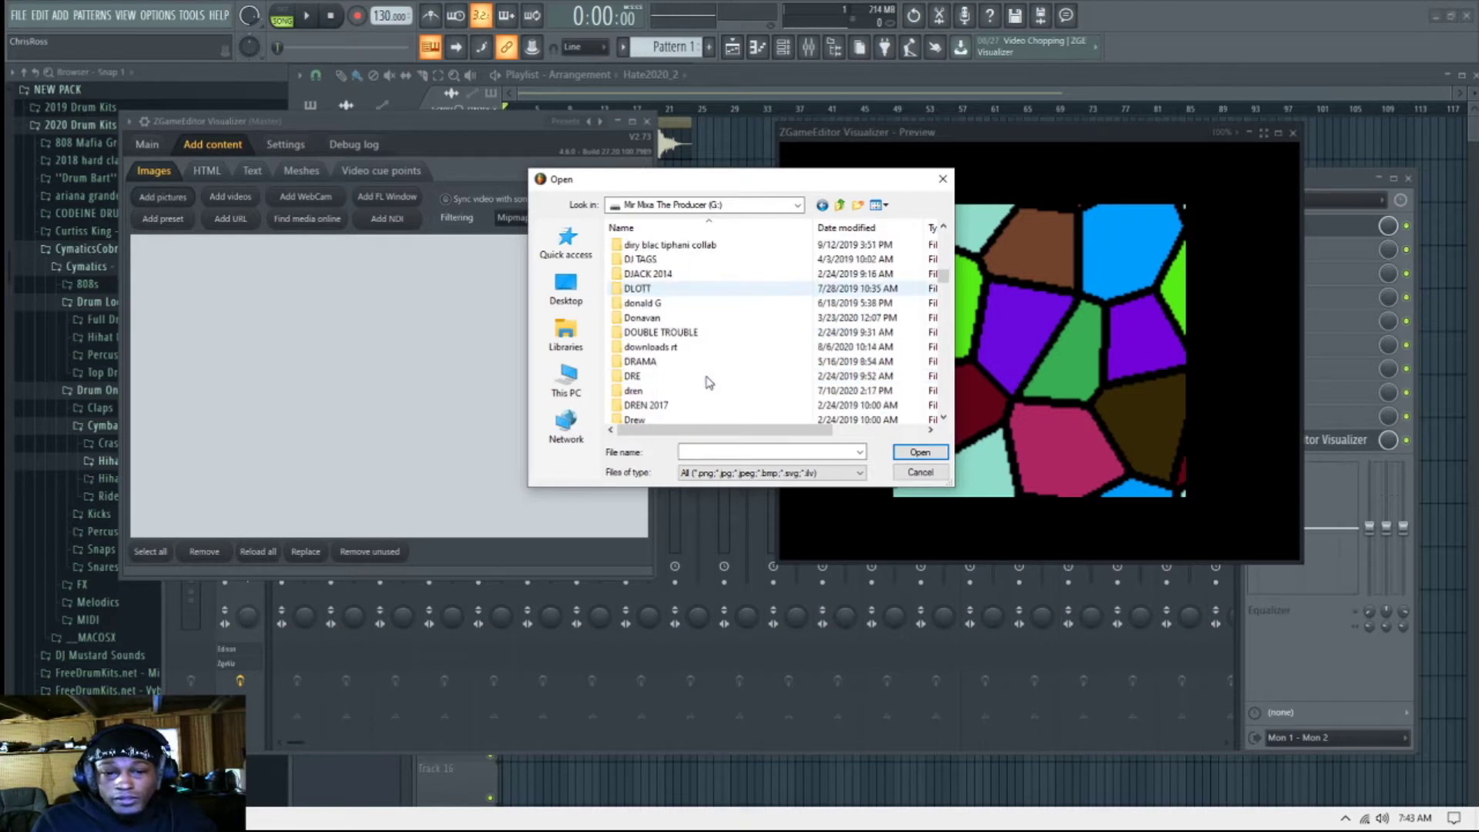
{"action": "double_click", "coordinate": [664, 363]}
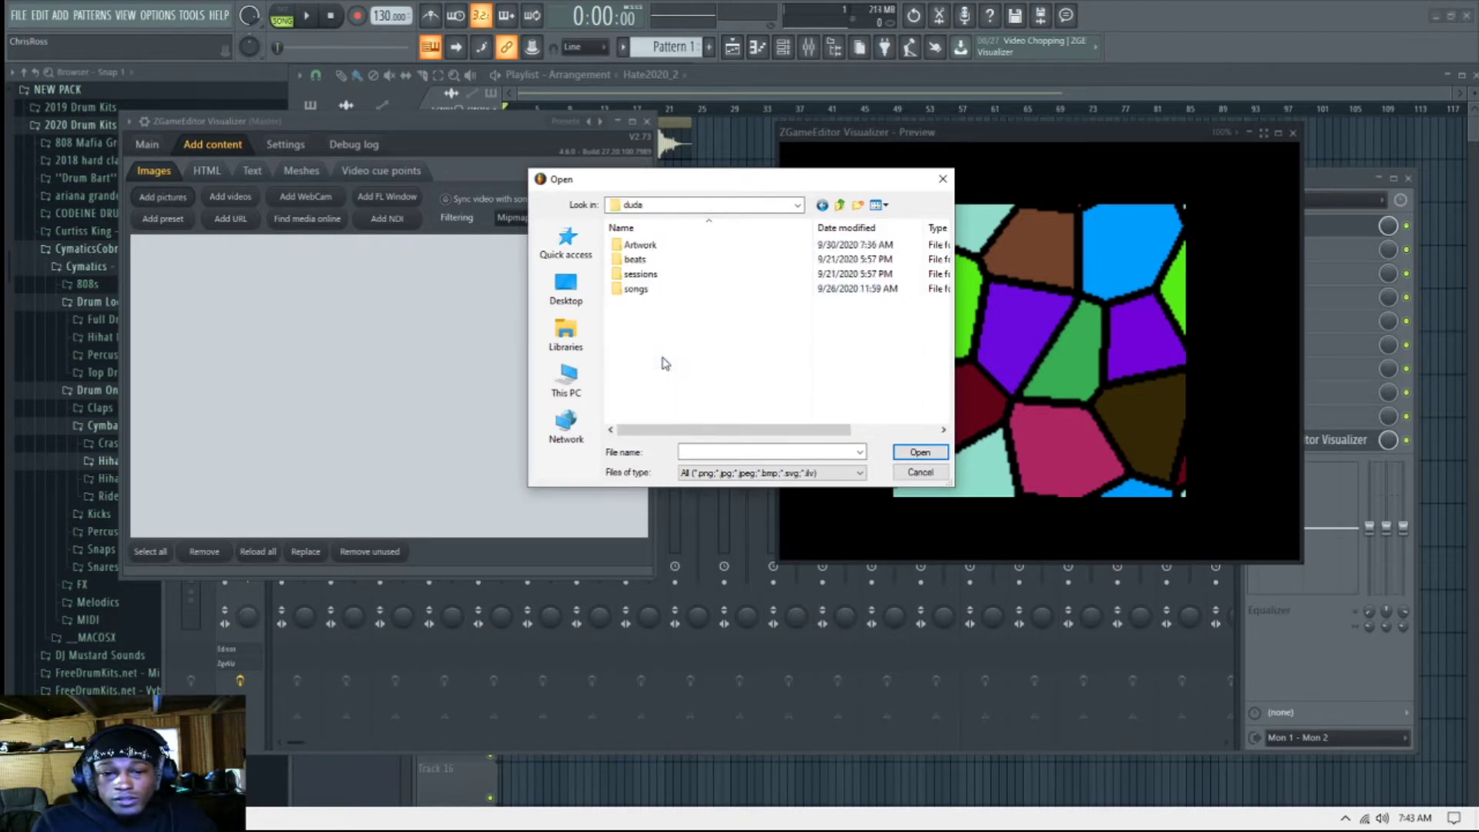
{"action": "double_click", "coordinate": [670, 246]}
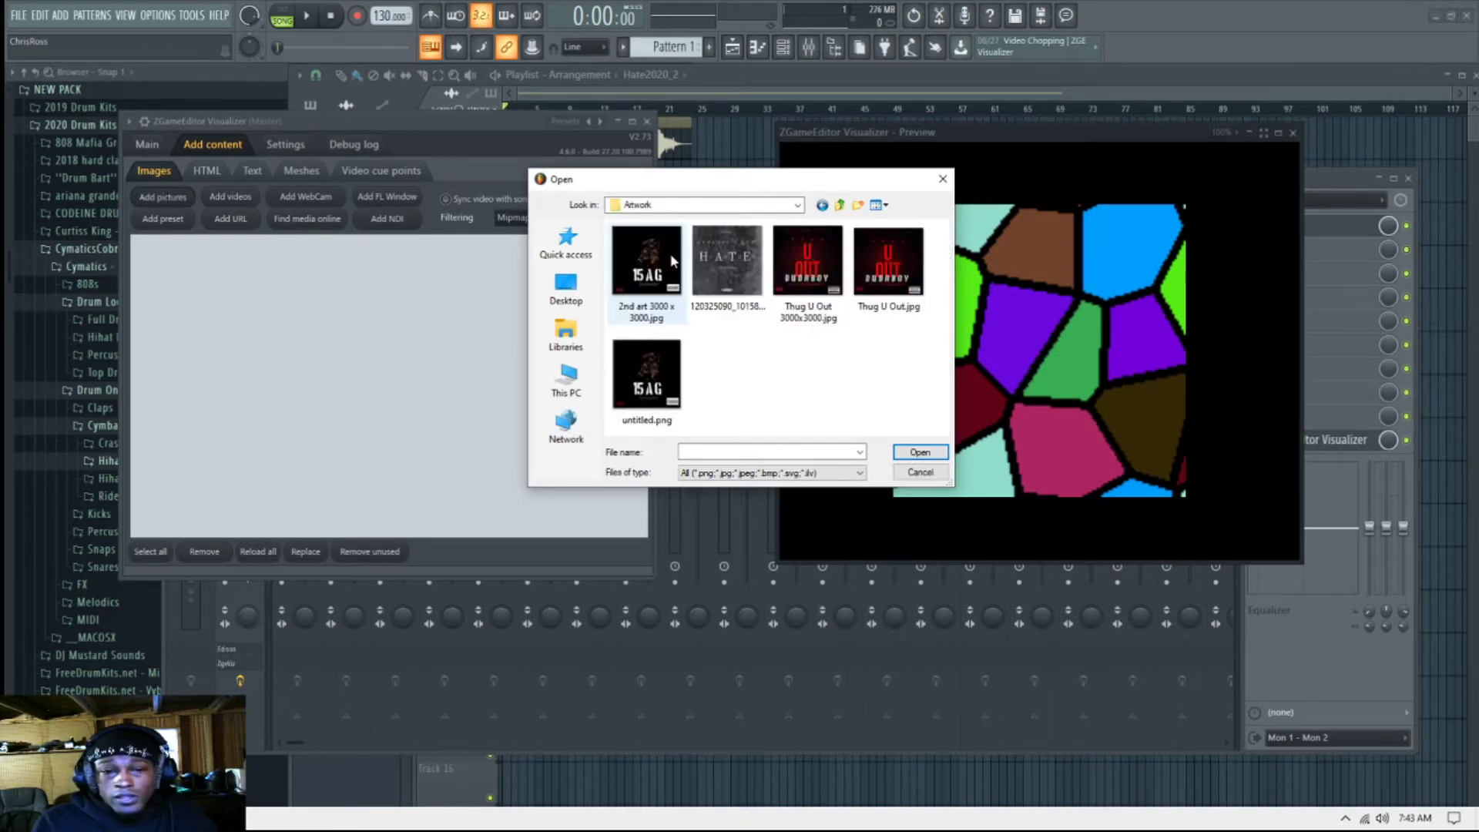
{"action": "left_click", "coordinate": [727, 262]}
{"action": "left_click", "coordinate": [921, 452]}
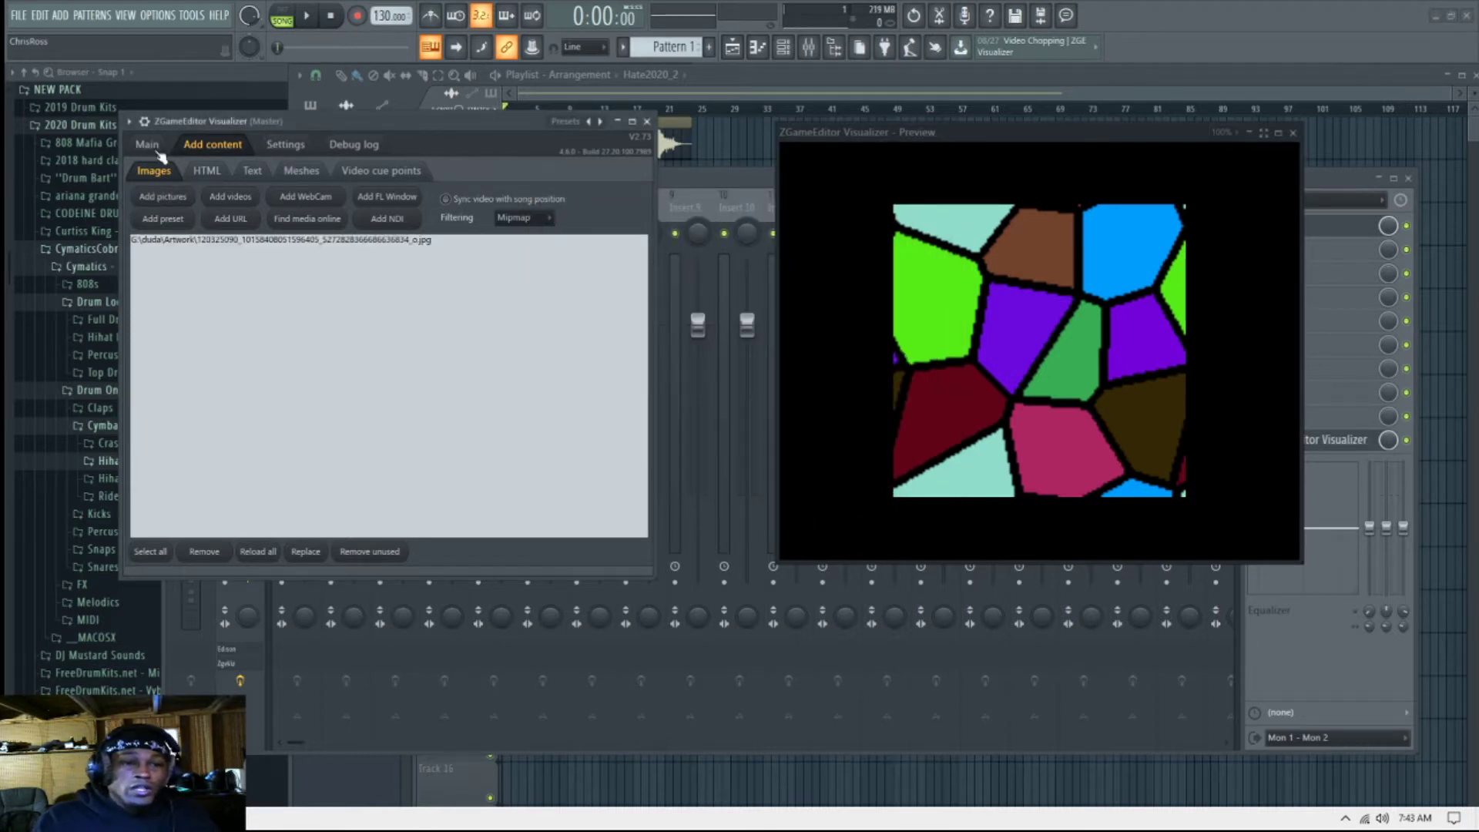
Step: Set the Image layer's IMAGE SRC to the HATE cover .jpg
{"action": "left_click", "coordinate": [148, 145]}
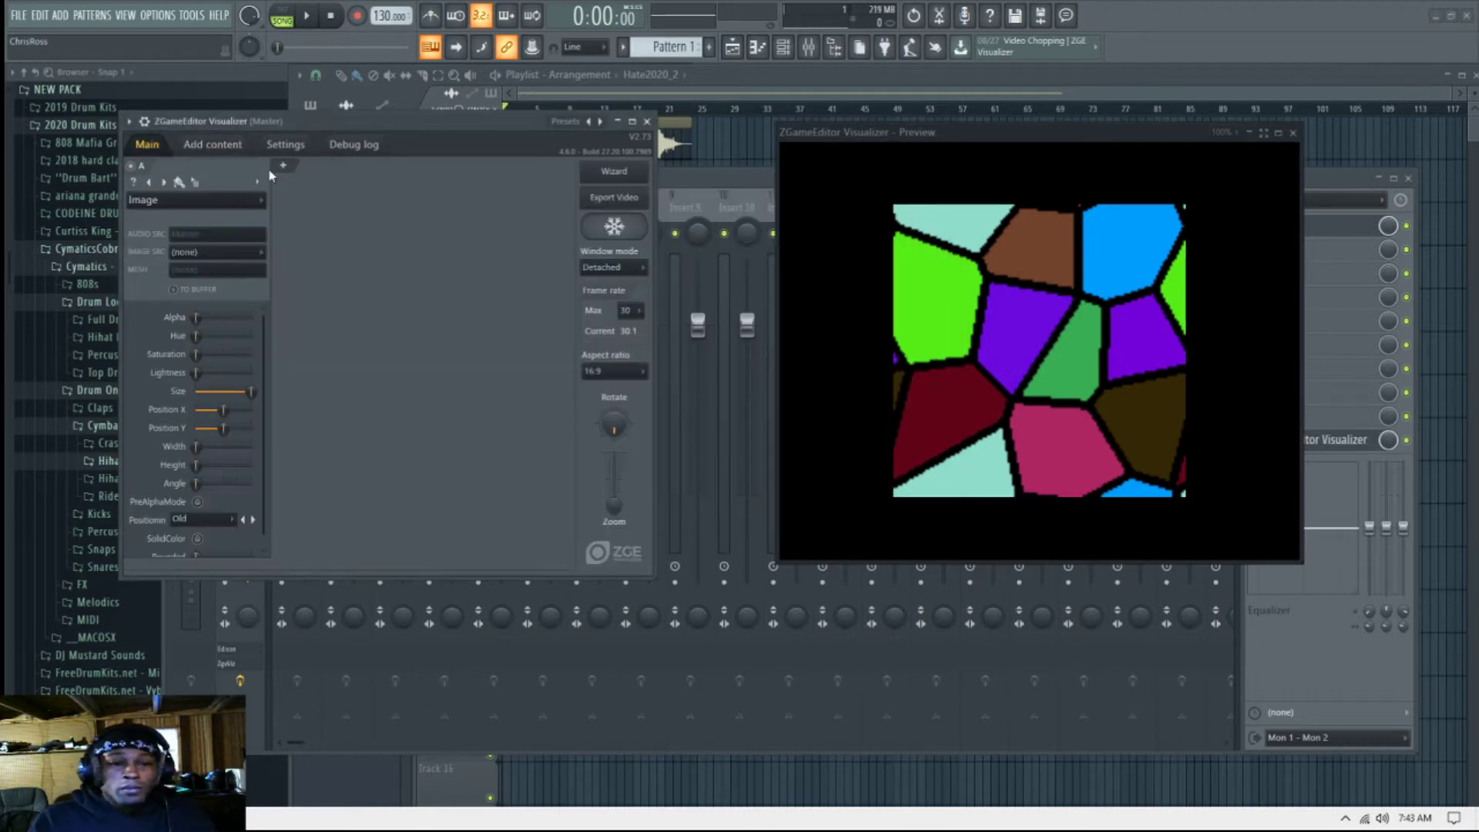
{"action": "left_click", "coordinate": [217, 254]}
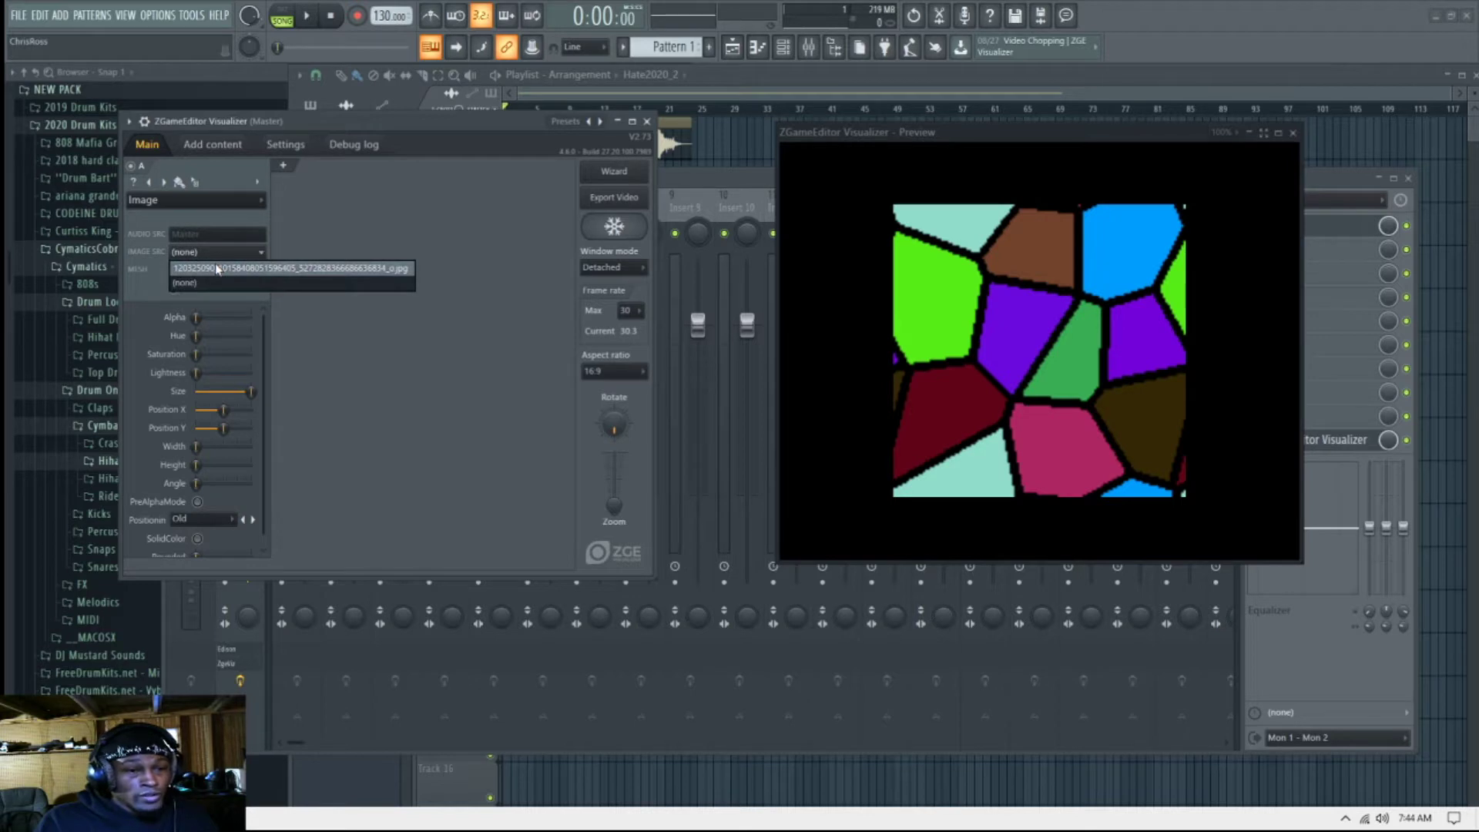
{"action": "left_click", "coordinate": [217, 268]}
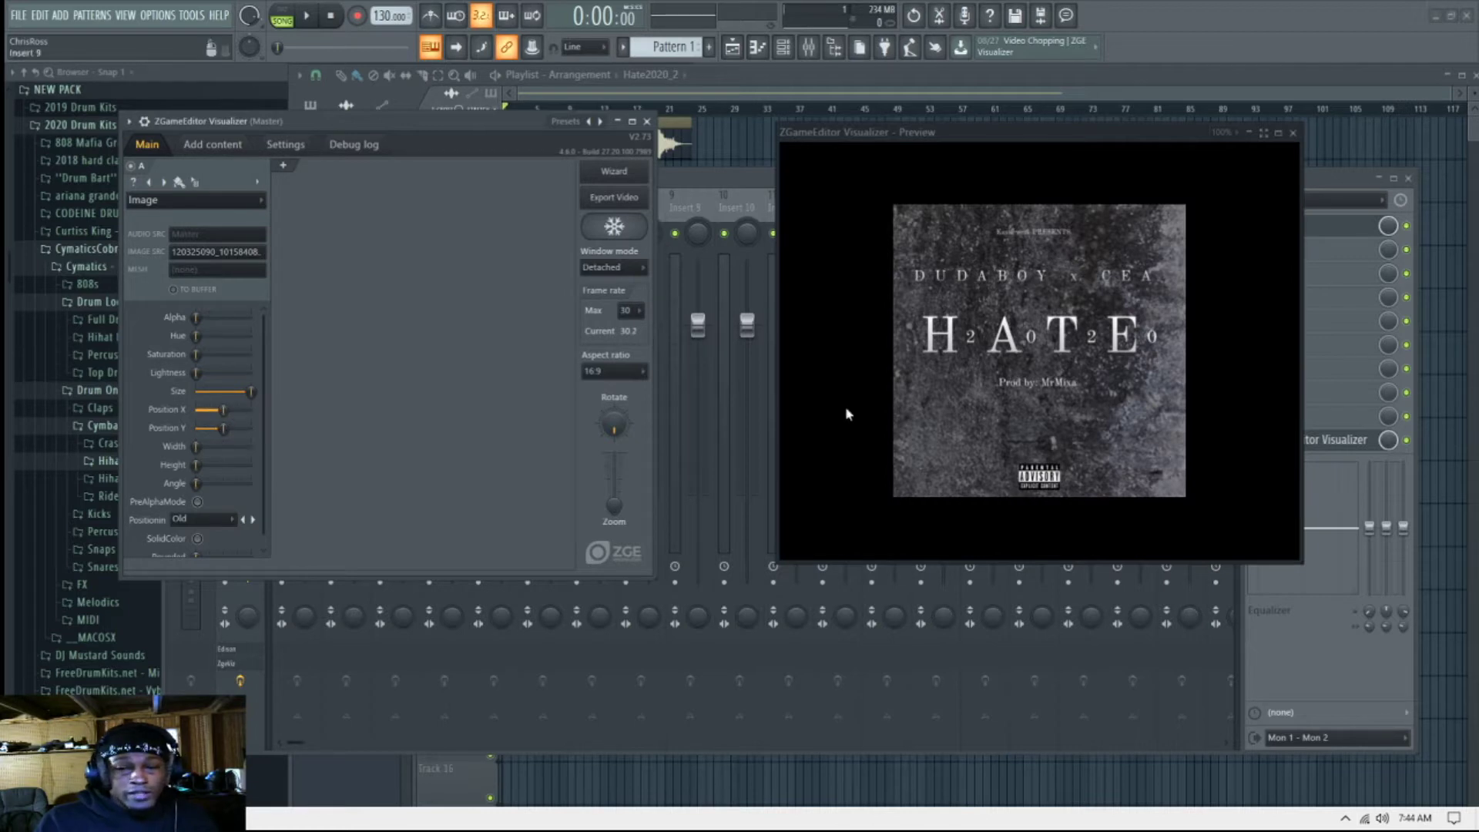
Step: Nudge the cover's Position X slightly and stretch its Width to nearly fill the preview
{"action": "left_click_drag", "start_coordinate": [223, 409], "coordinate": [221, 409]}
{"action": "right_click", "coordinate": [223, 411]}
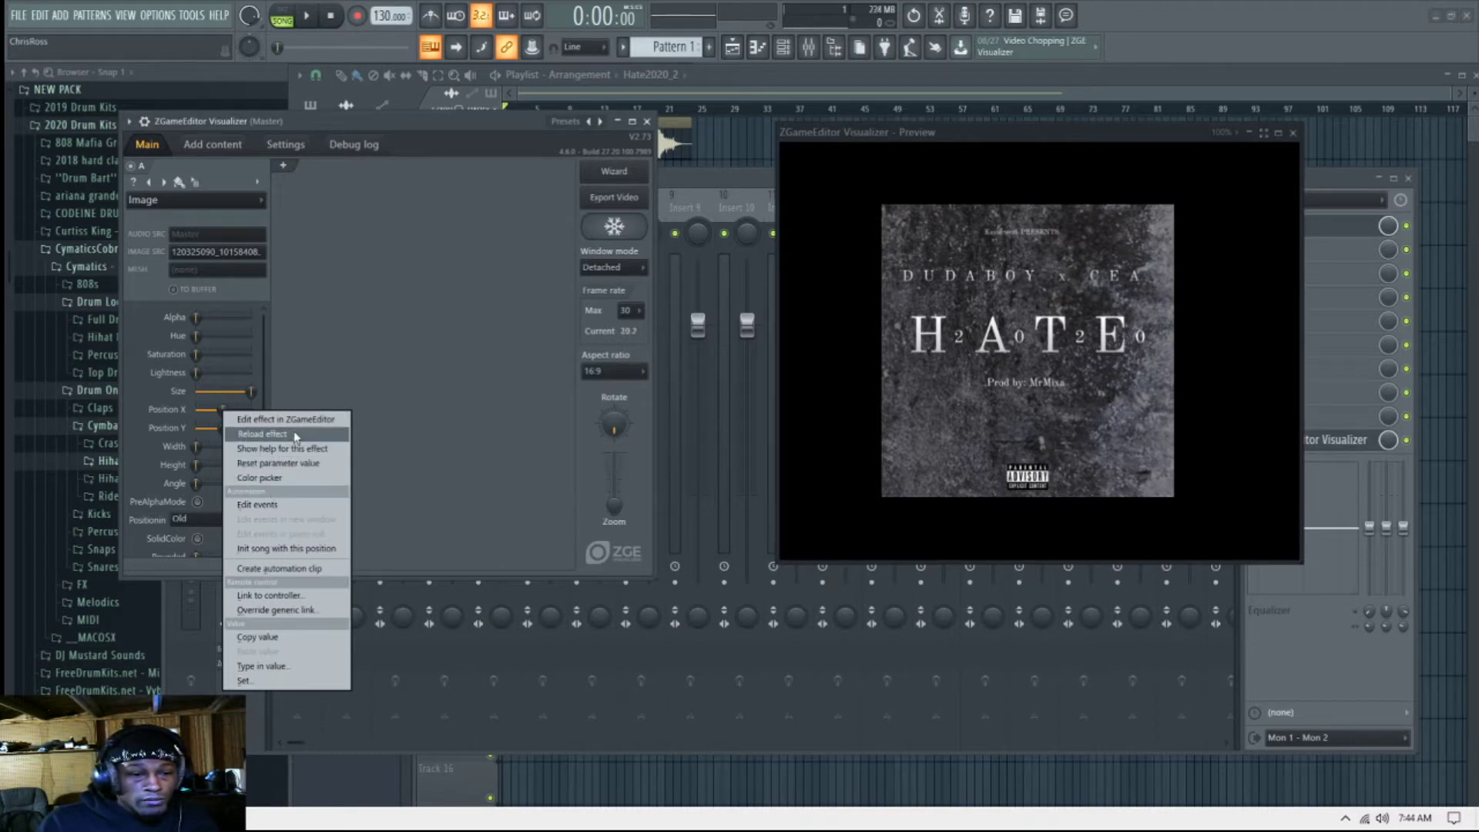
{"action": "left_click", "coordinate": [430, 354]}
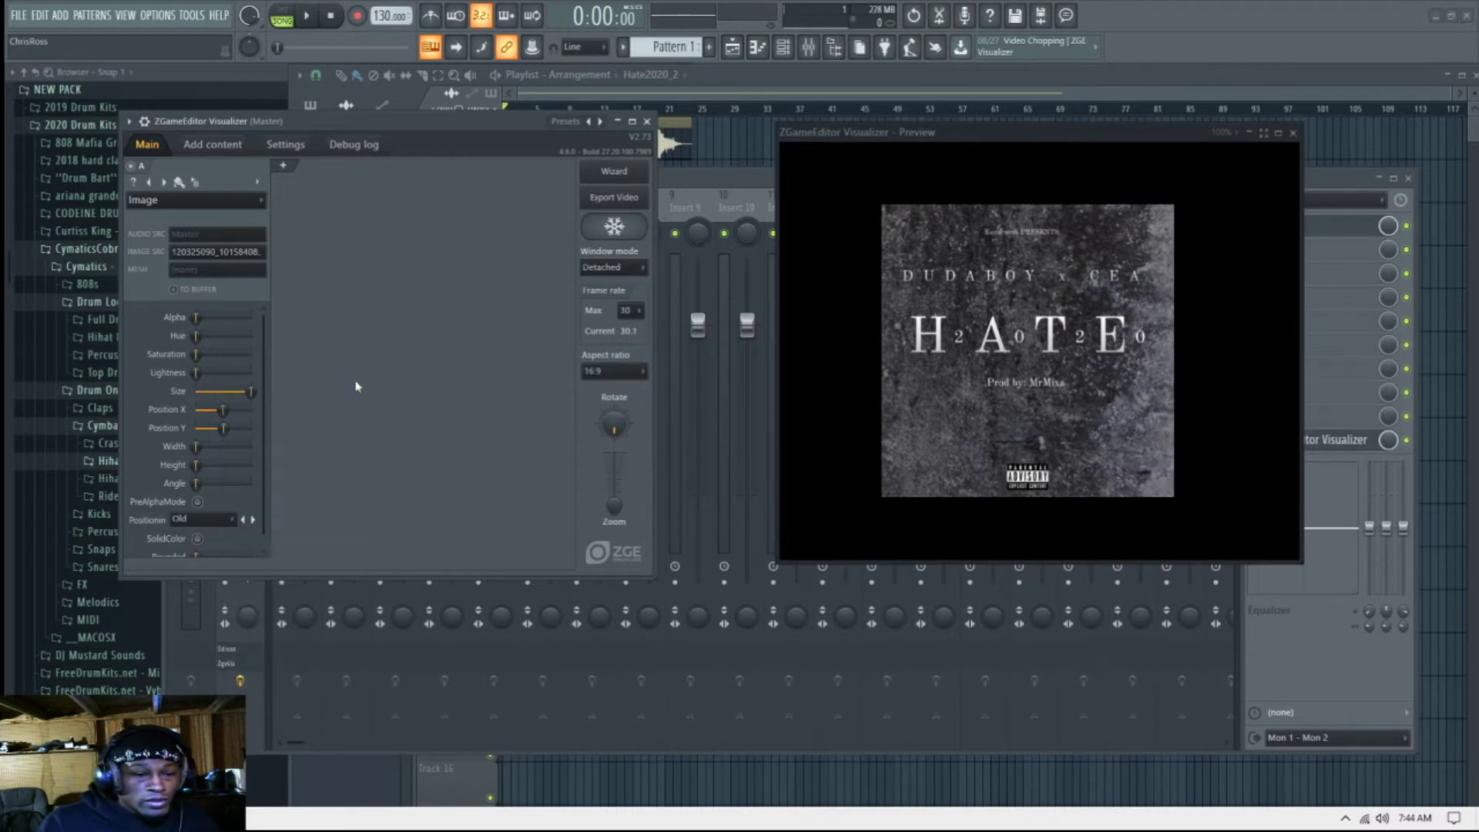
{"action": "left_click_drag", "start_coordinate": [223, 410], "coordinate": [225, 409]}
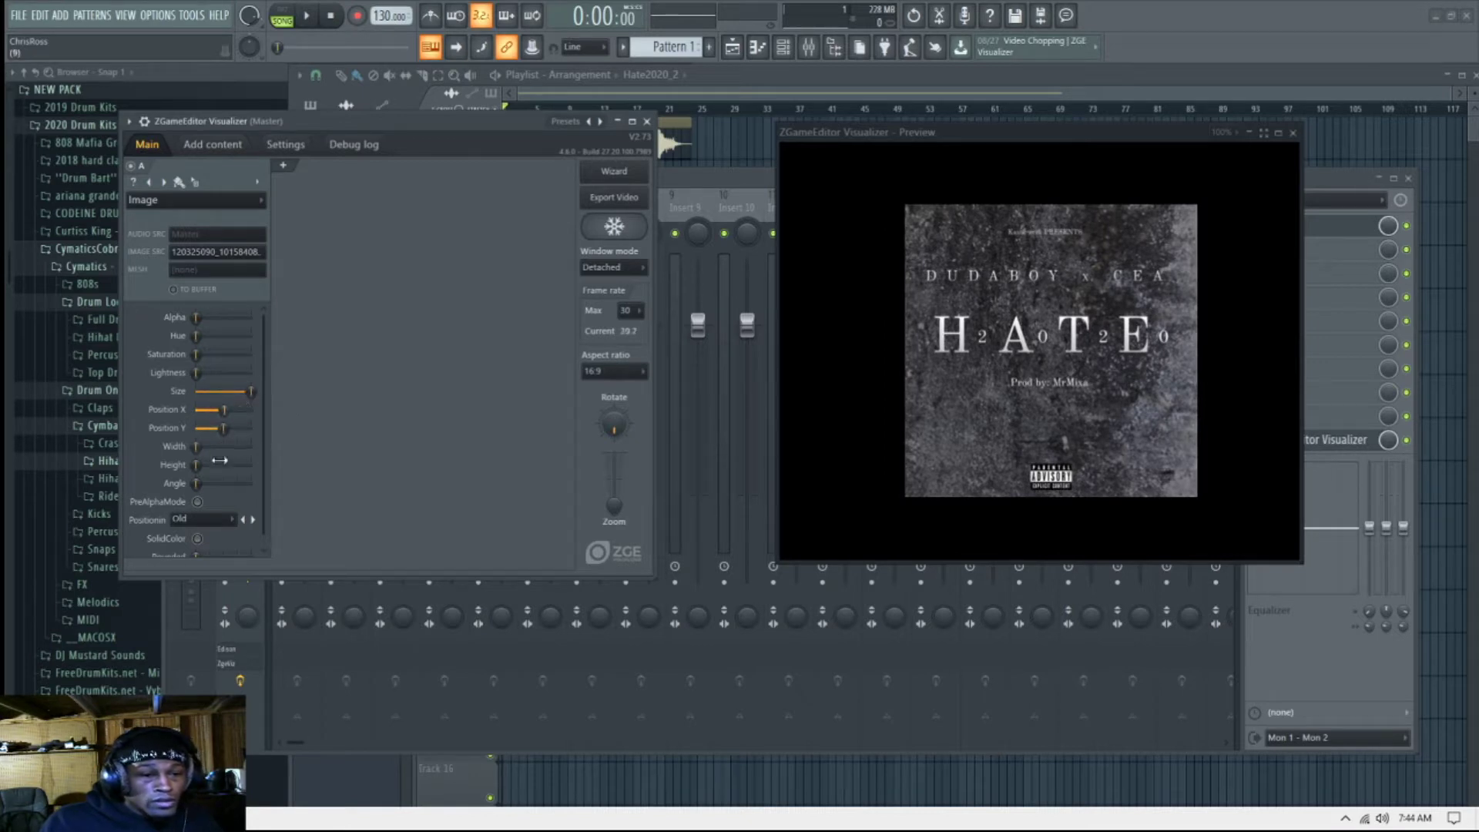
{"action": "left_click_drag", "start_coordinate": [195, 448], "coordinate": [196, 464]}
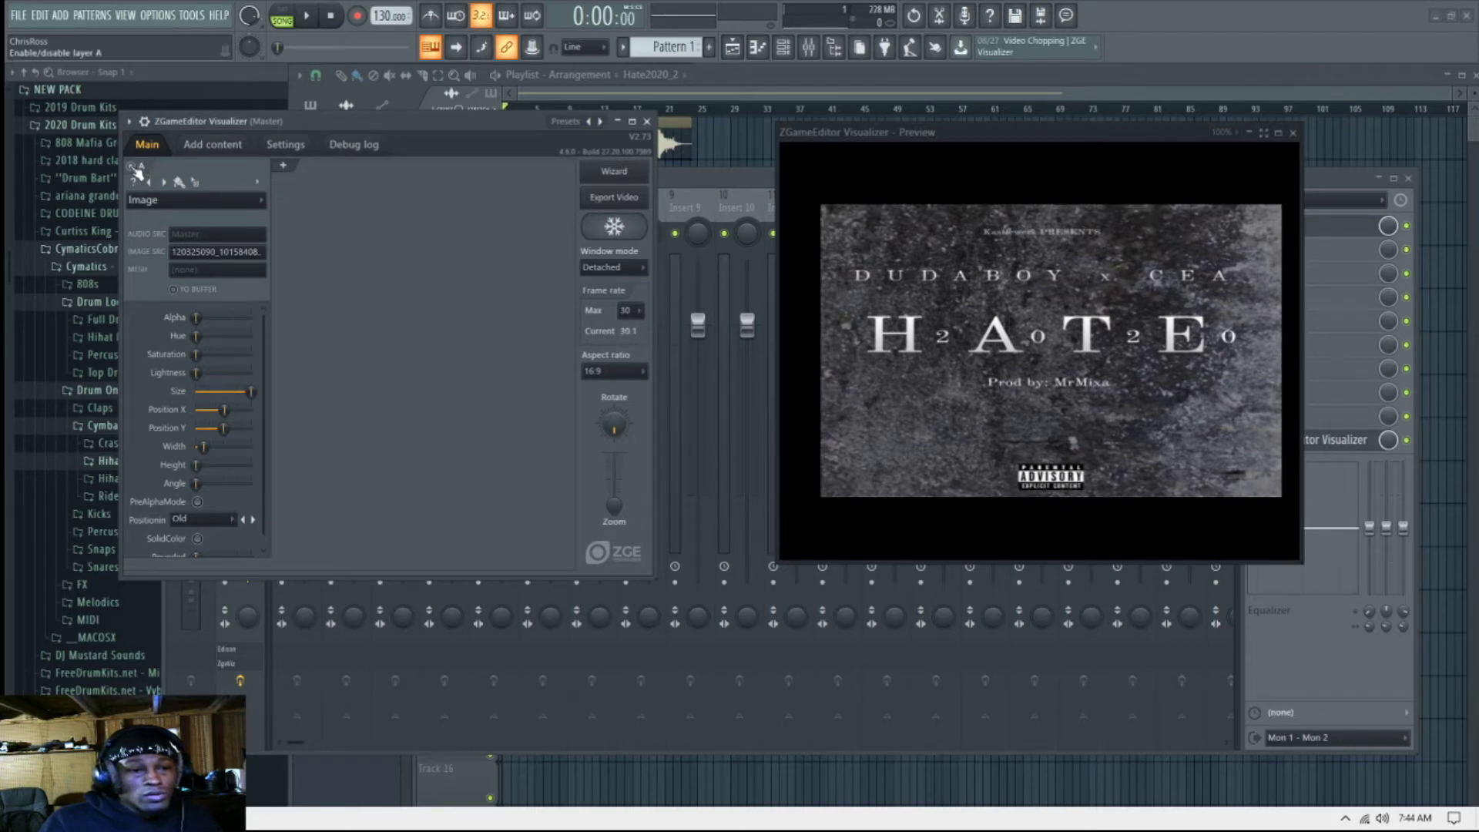
{"action": "left_click", "coordinate": [188, 202]}
{"action": "left_click", "coordinate": [163, 143]}
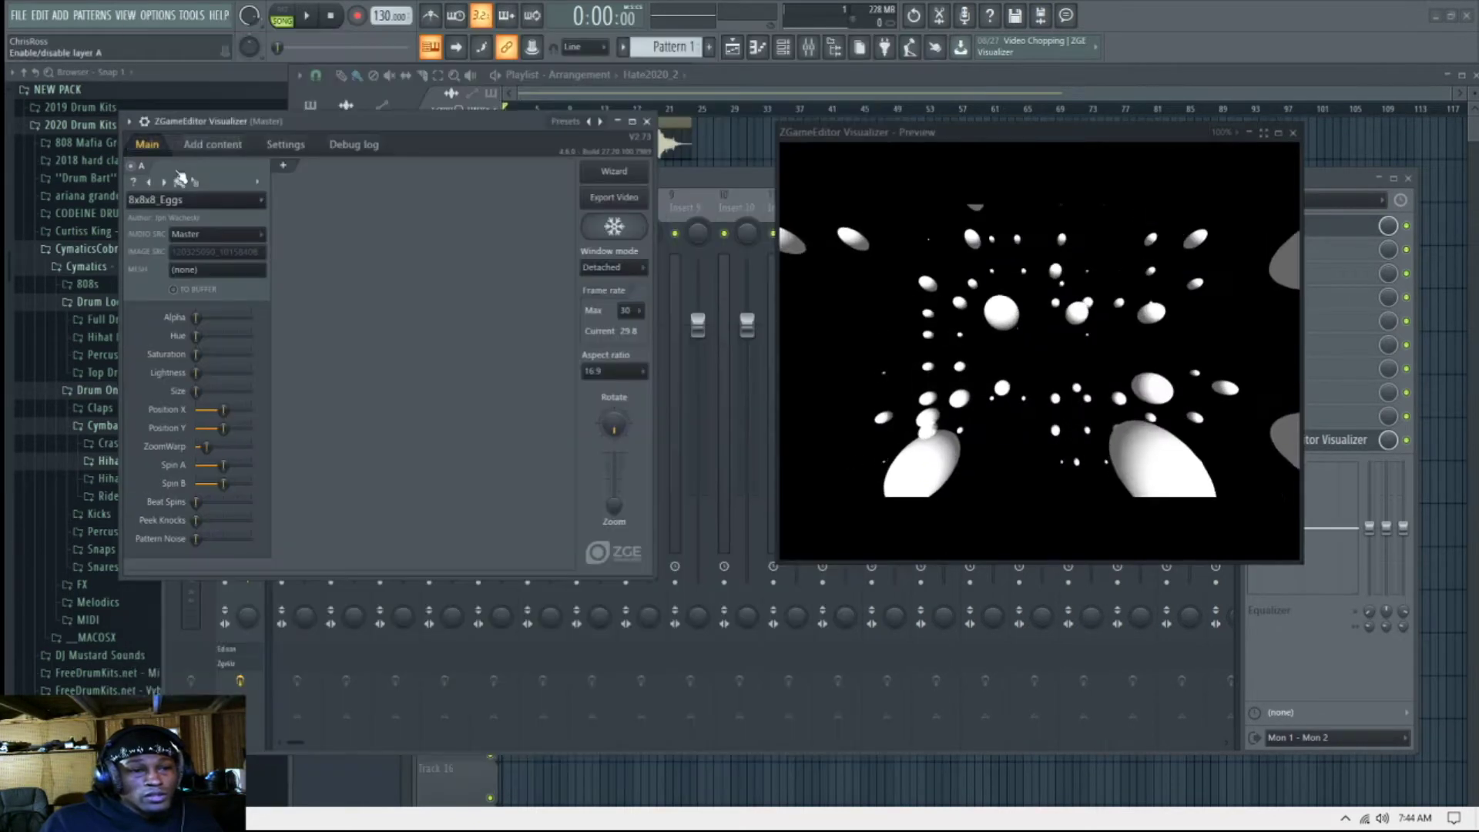
{"action": "left_click", "coordinate": [201, 201]}
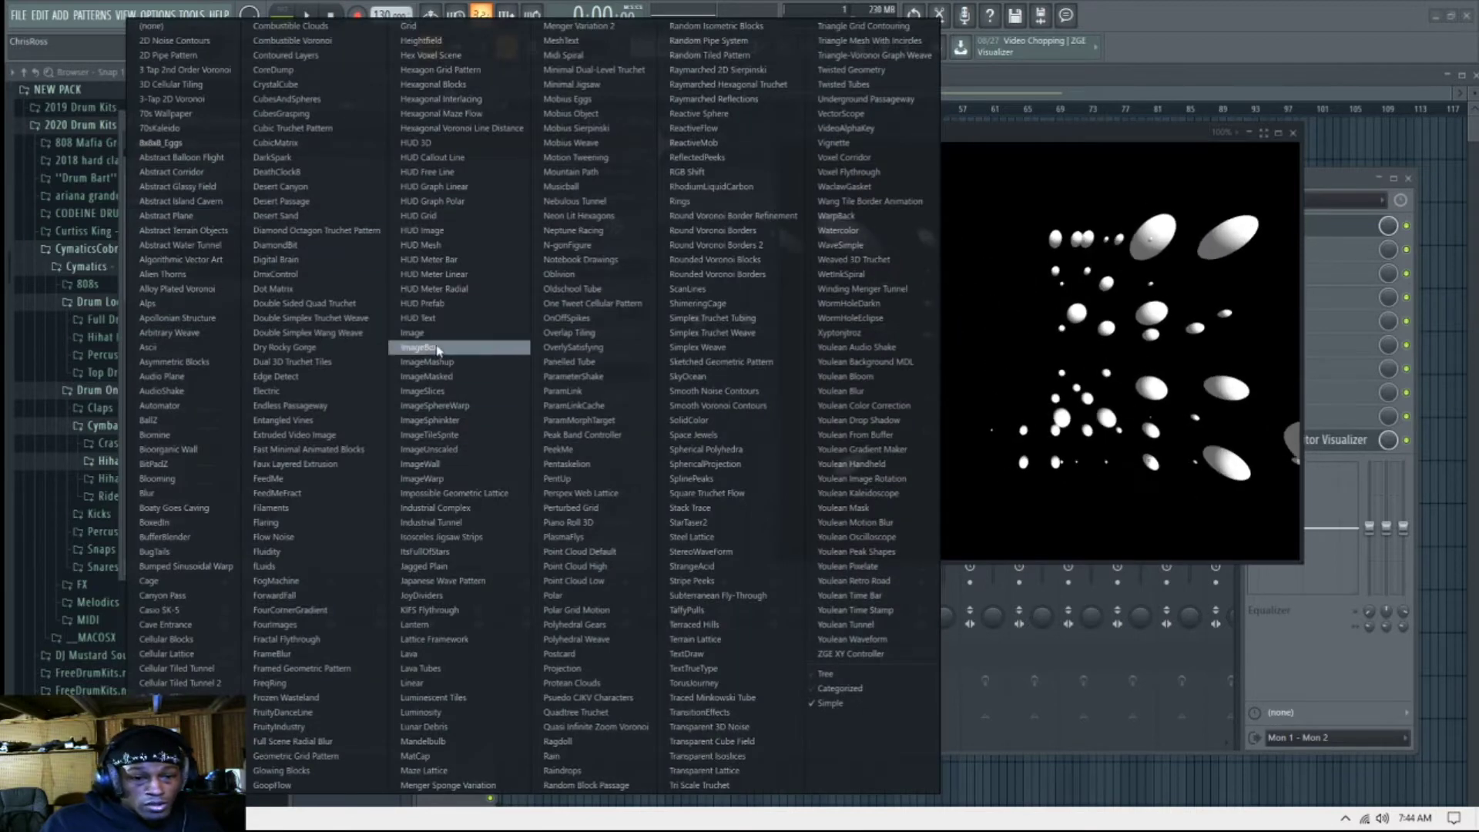
{"action": "left_click", "coordinate": [416, 333]}
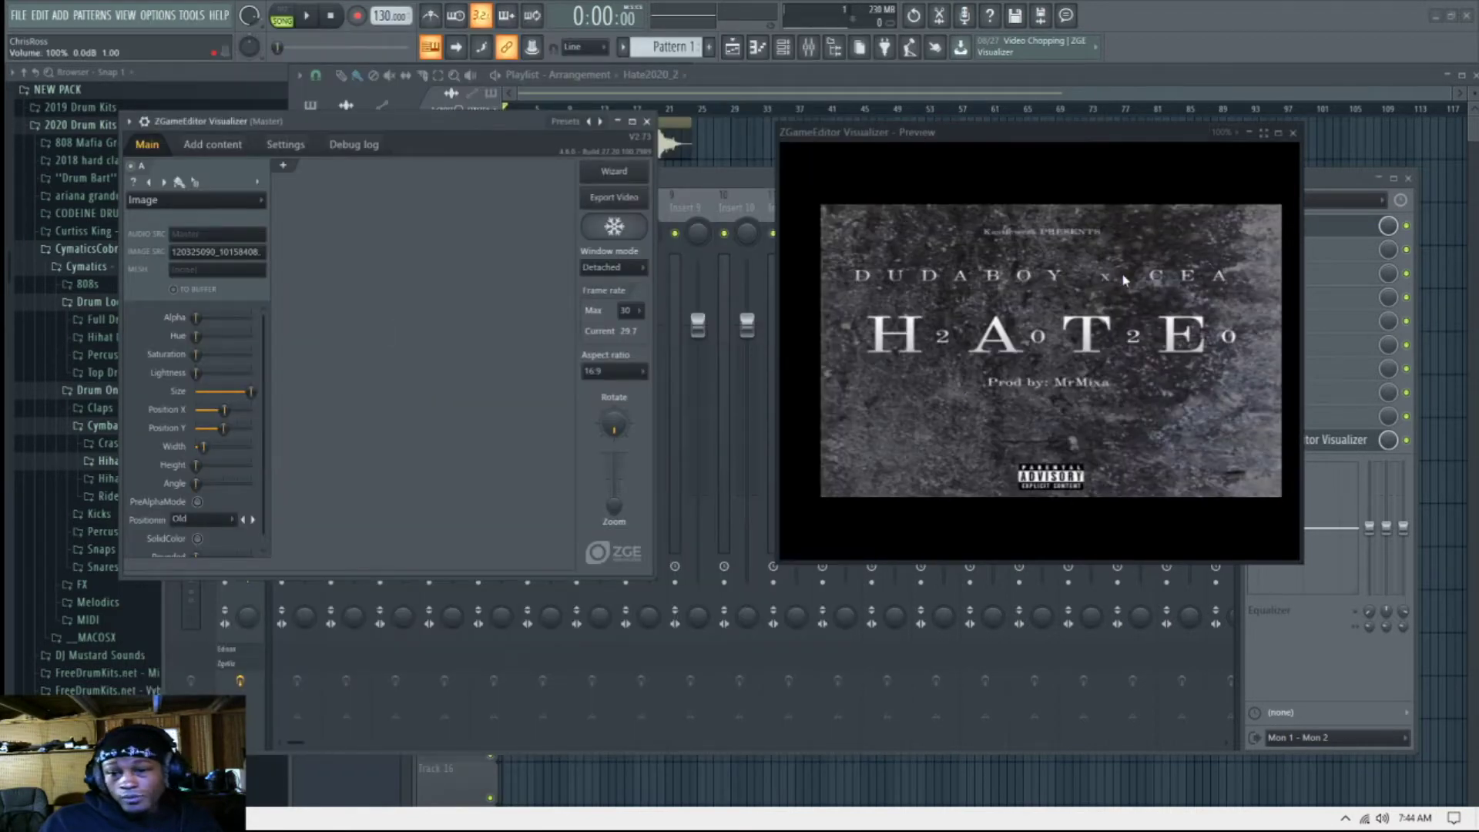
{"action": "left_click_drag", "start_coordinate": [224, 409], "coordinate": [224, 409]}
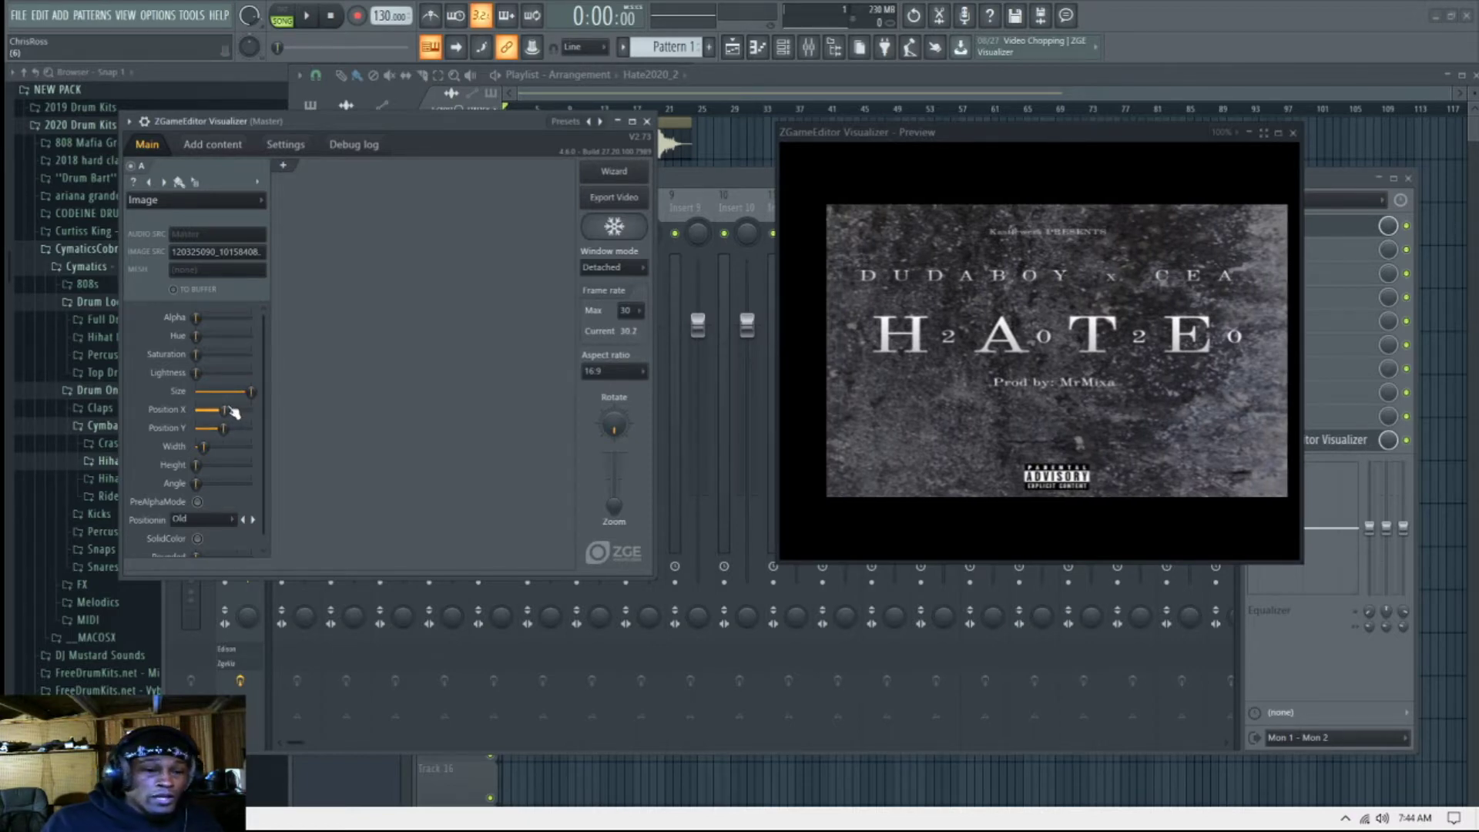
{"action": "left_click", "coordinate": [223, 200]}
{"action": "left_click", "coordinate": [223, 201]}
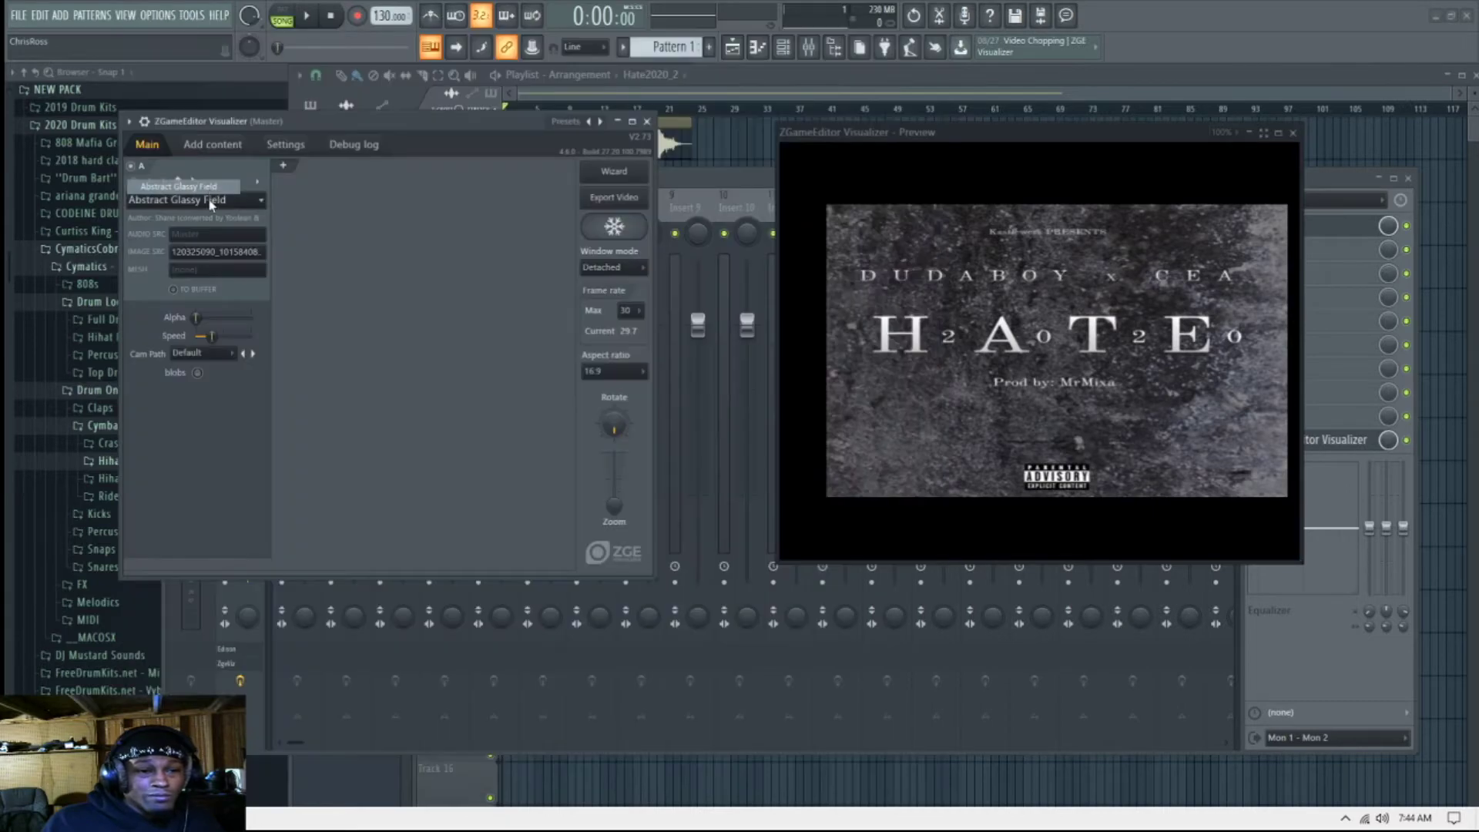
{"action": "left_click", "coordinate": [231, 200]}
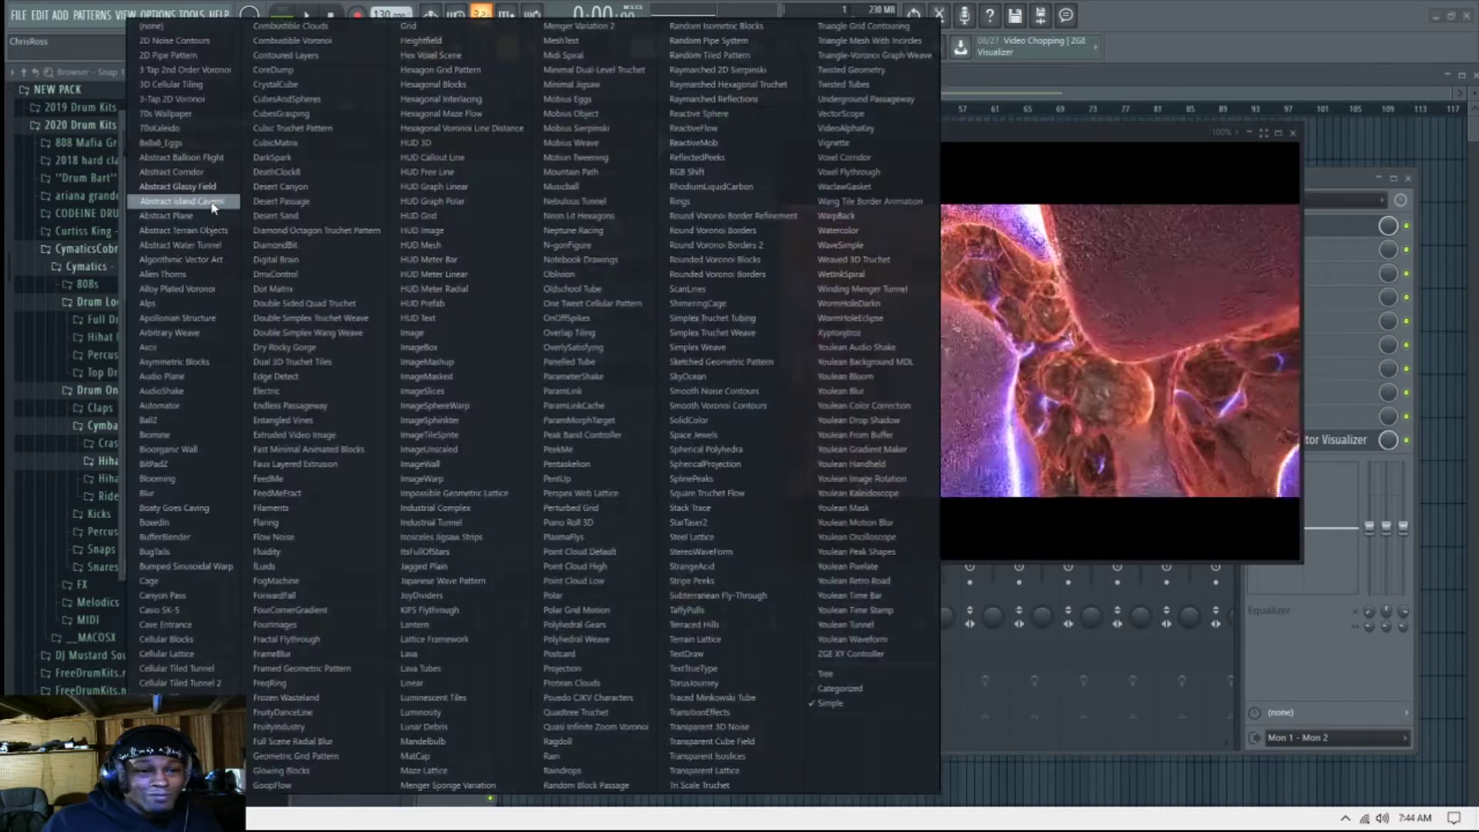
{"action": "left_click", "coordinate": [436, 334]}
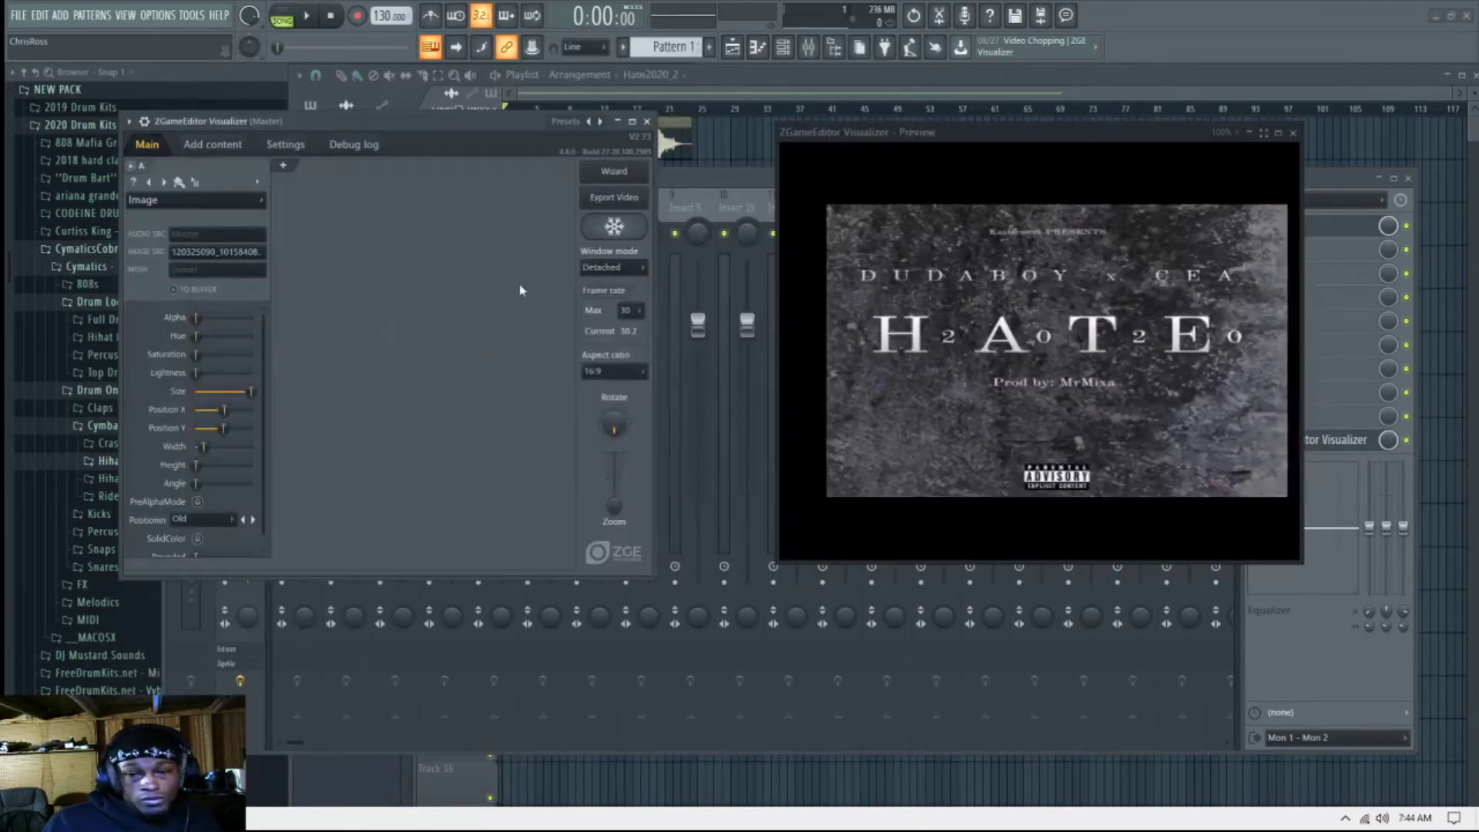
{"action": "left_click", "coordinate": [1272, 136]}
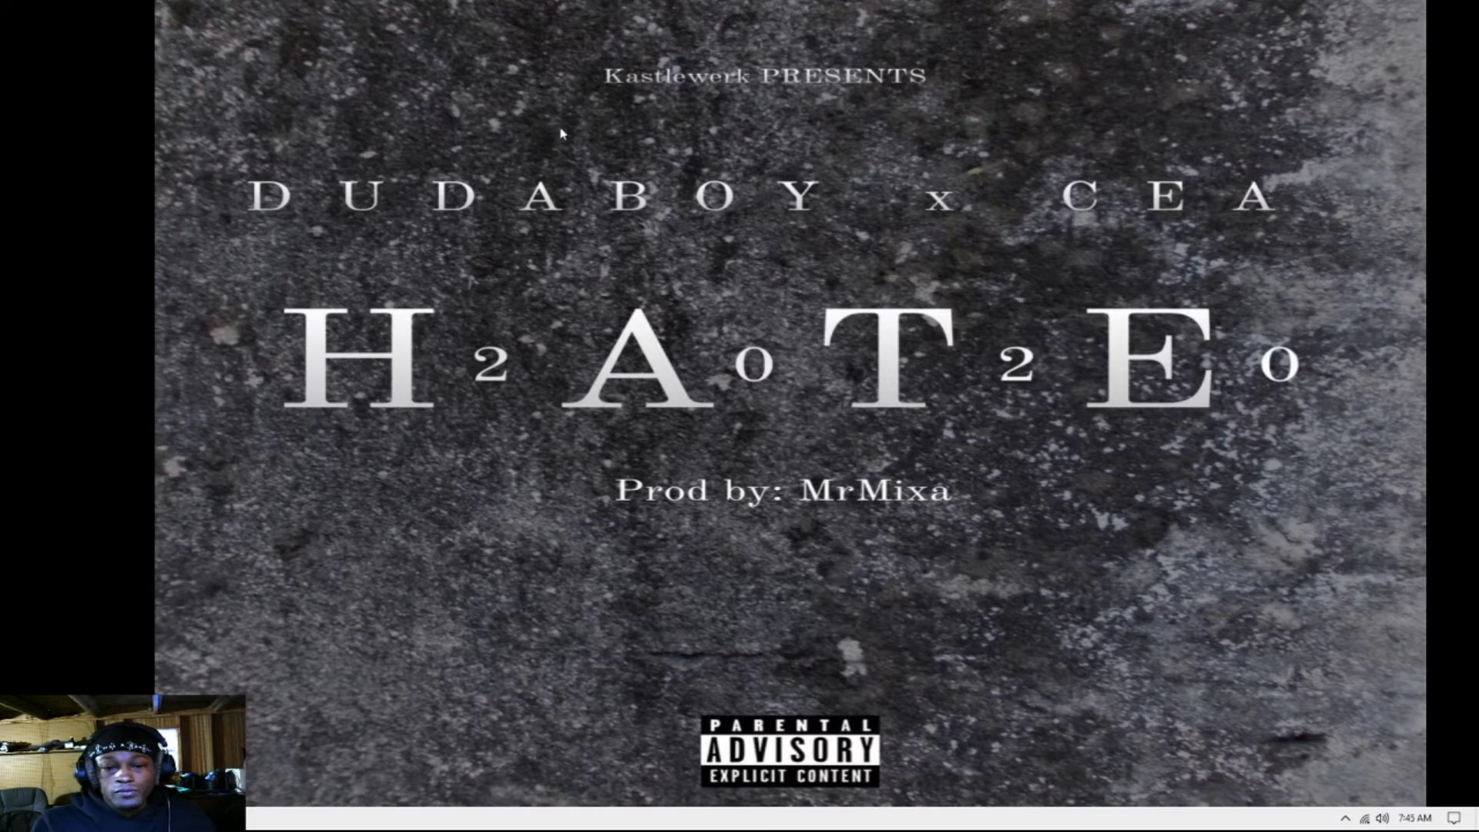
{"action": "double_click", "coordinate": [677, 352]}
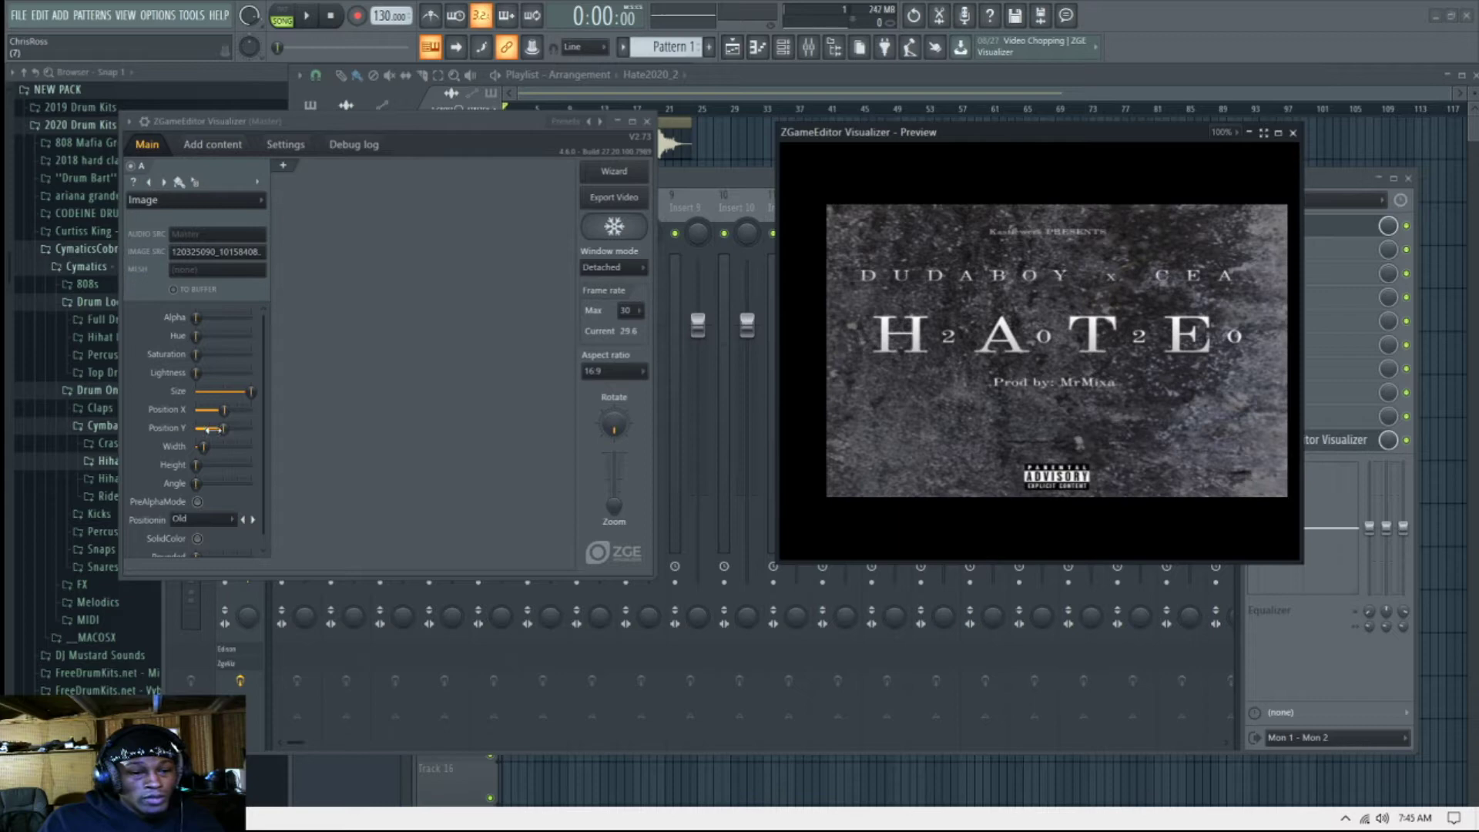
Step: Add visualizer layer B and set its effect to PeekMe for rainbow spectrum bars
{"action": "left_click", "coordinate": [287, 168]}
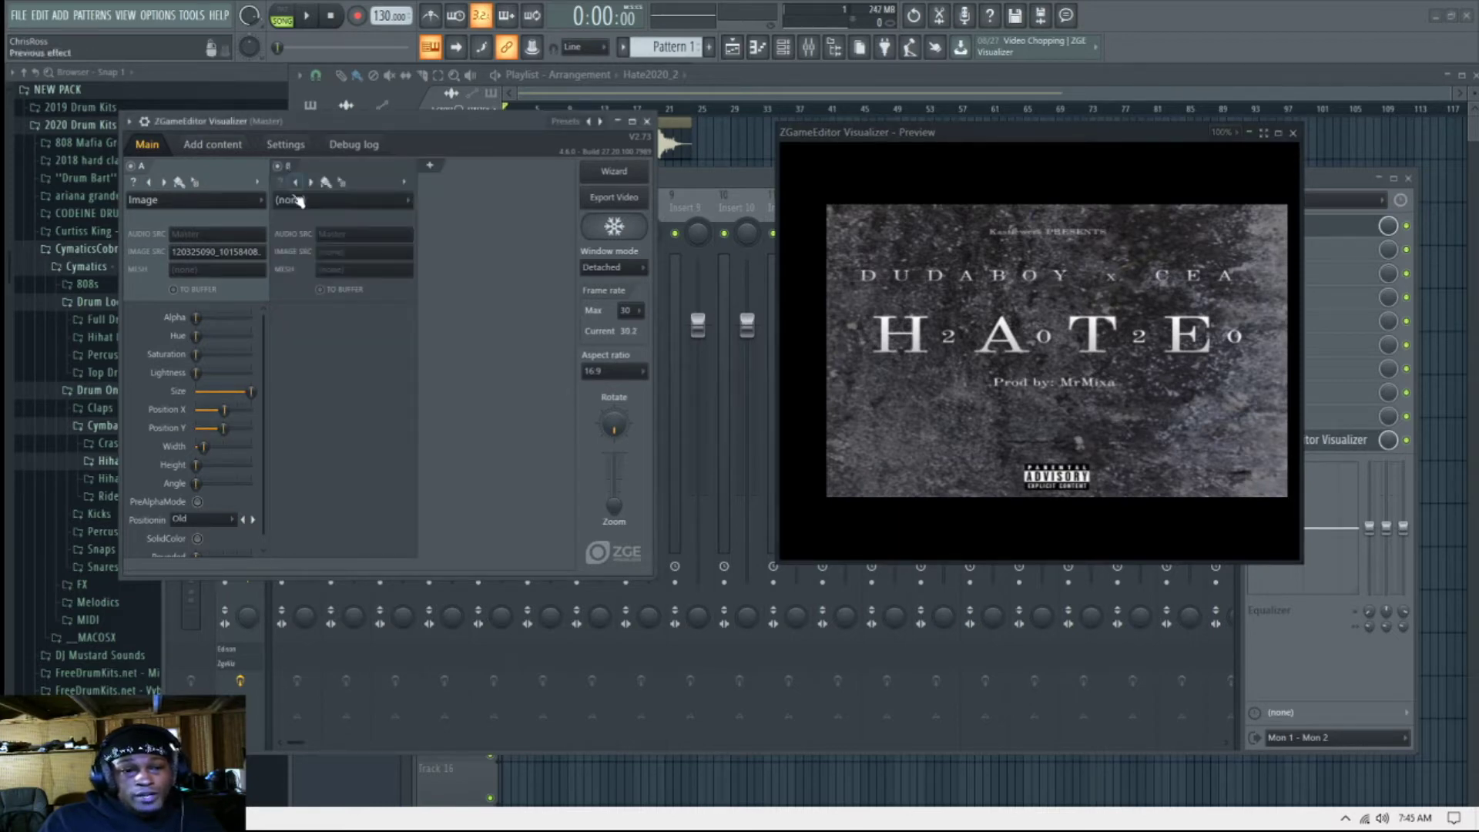
{"action": "left_click", "coordinate": [342, 202]}
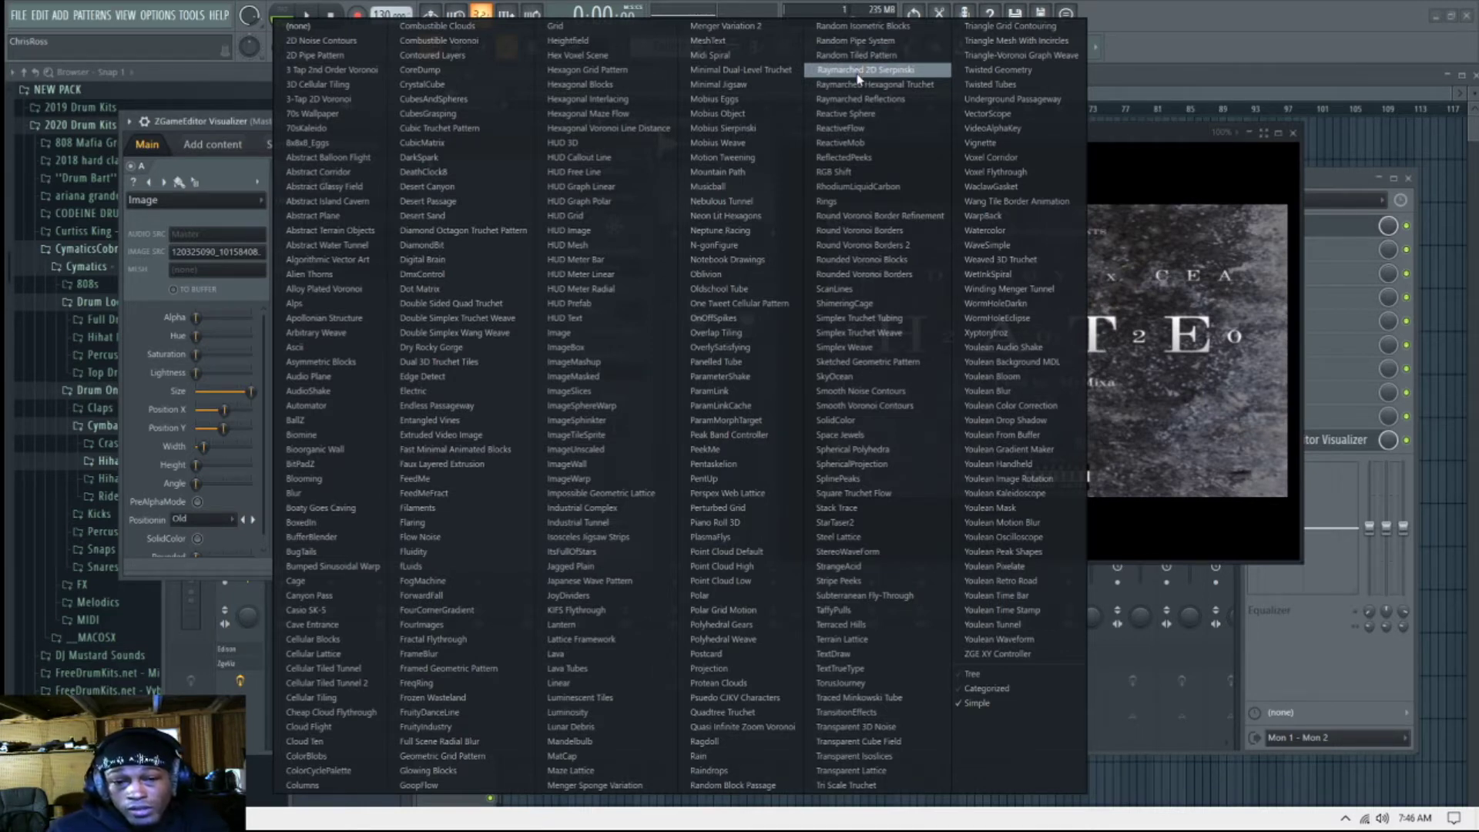
{"action": "left_click", "coordinate": [722, 450]}
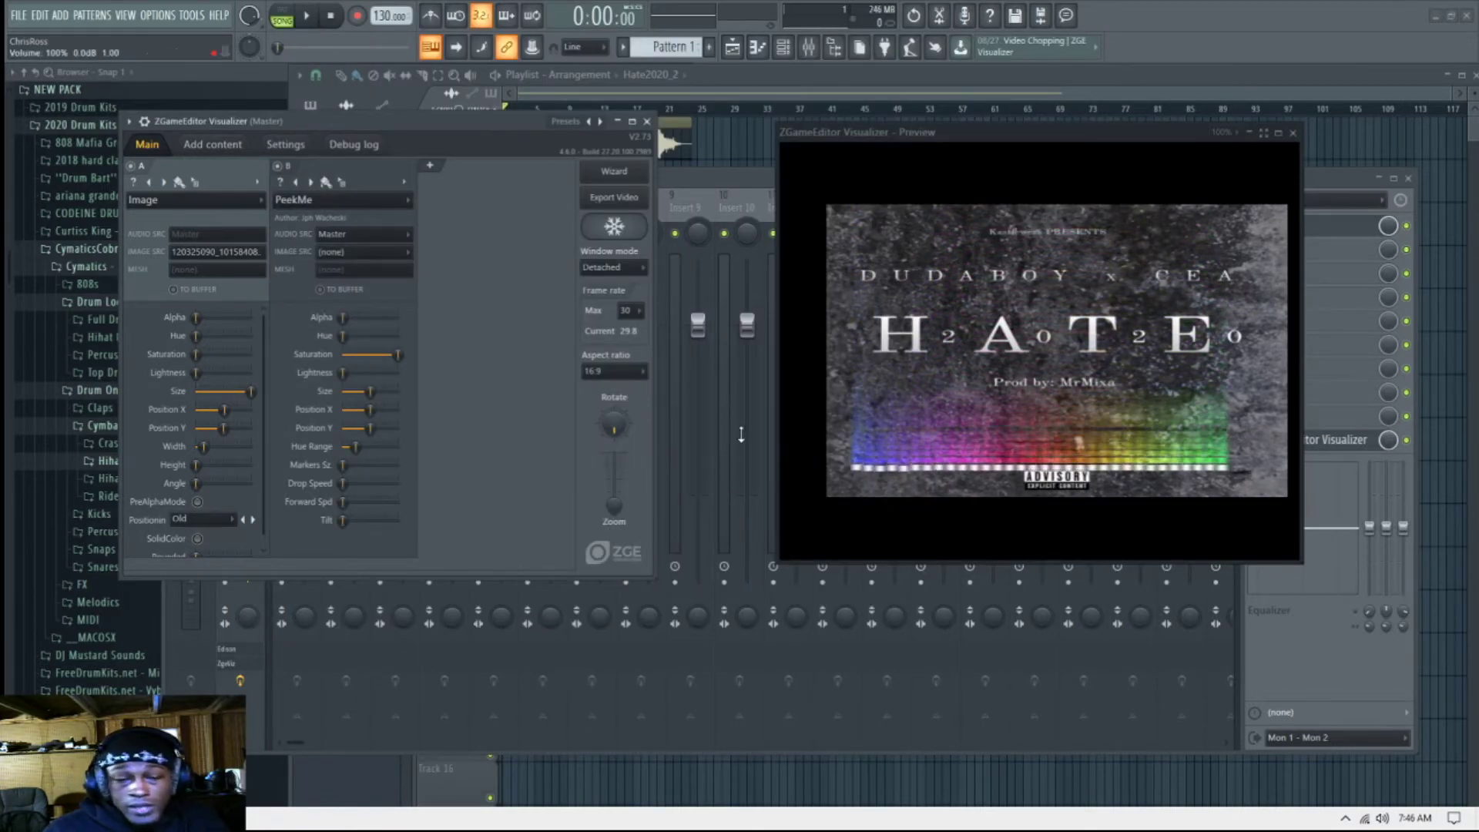
Step: Switch layer B to Peak Band Controller and start playback to watch the four bands
{"action": "left_click", "coordinate": [394, 202]}
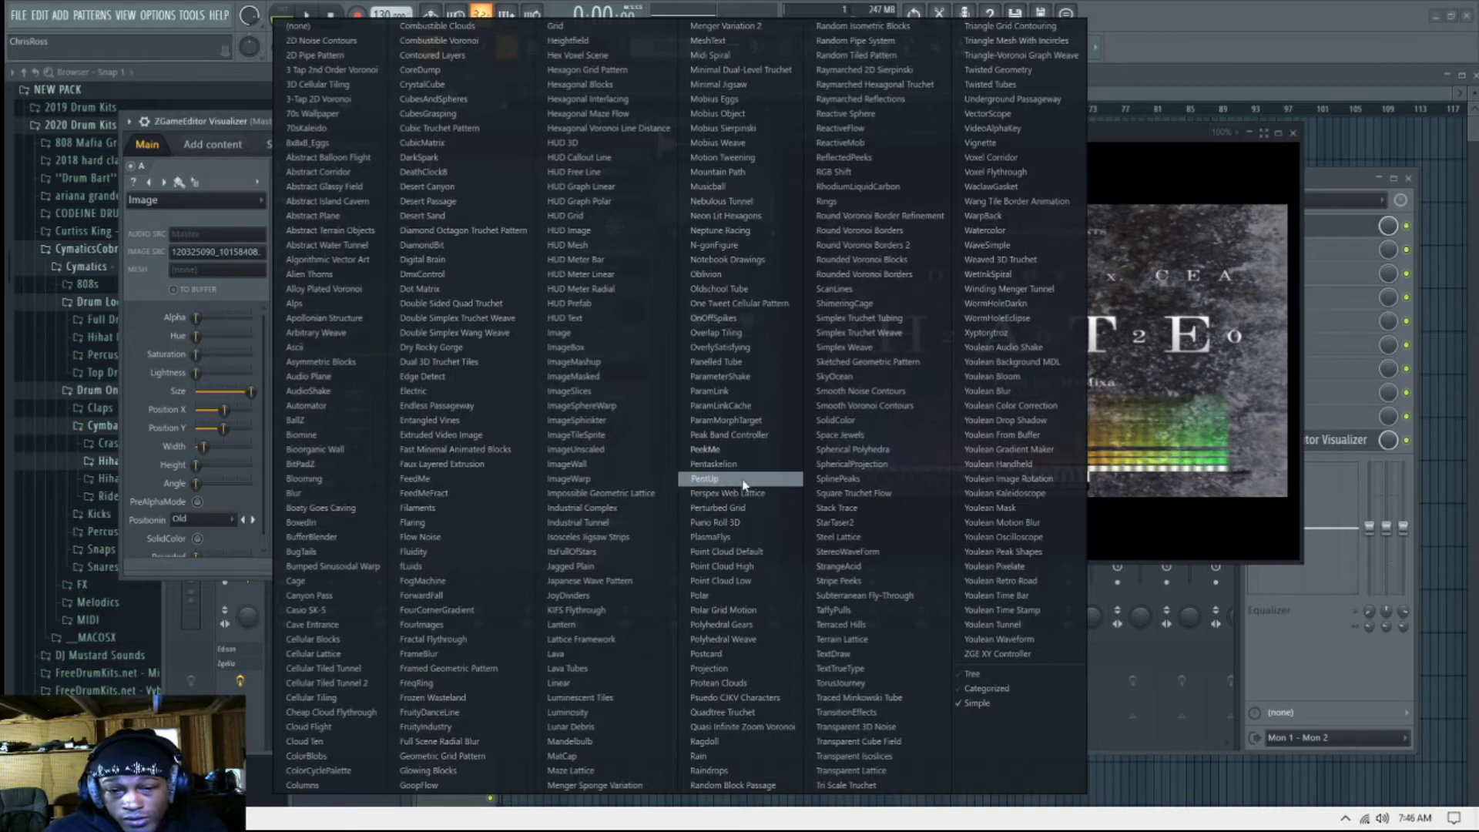
{"action": "left_click", "coordinate": [772, 435]}
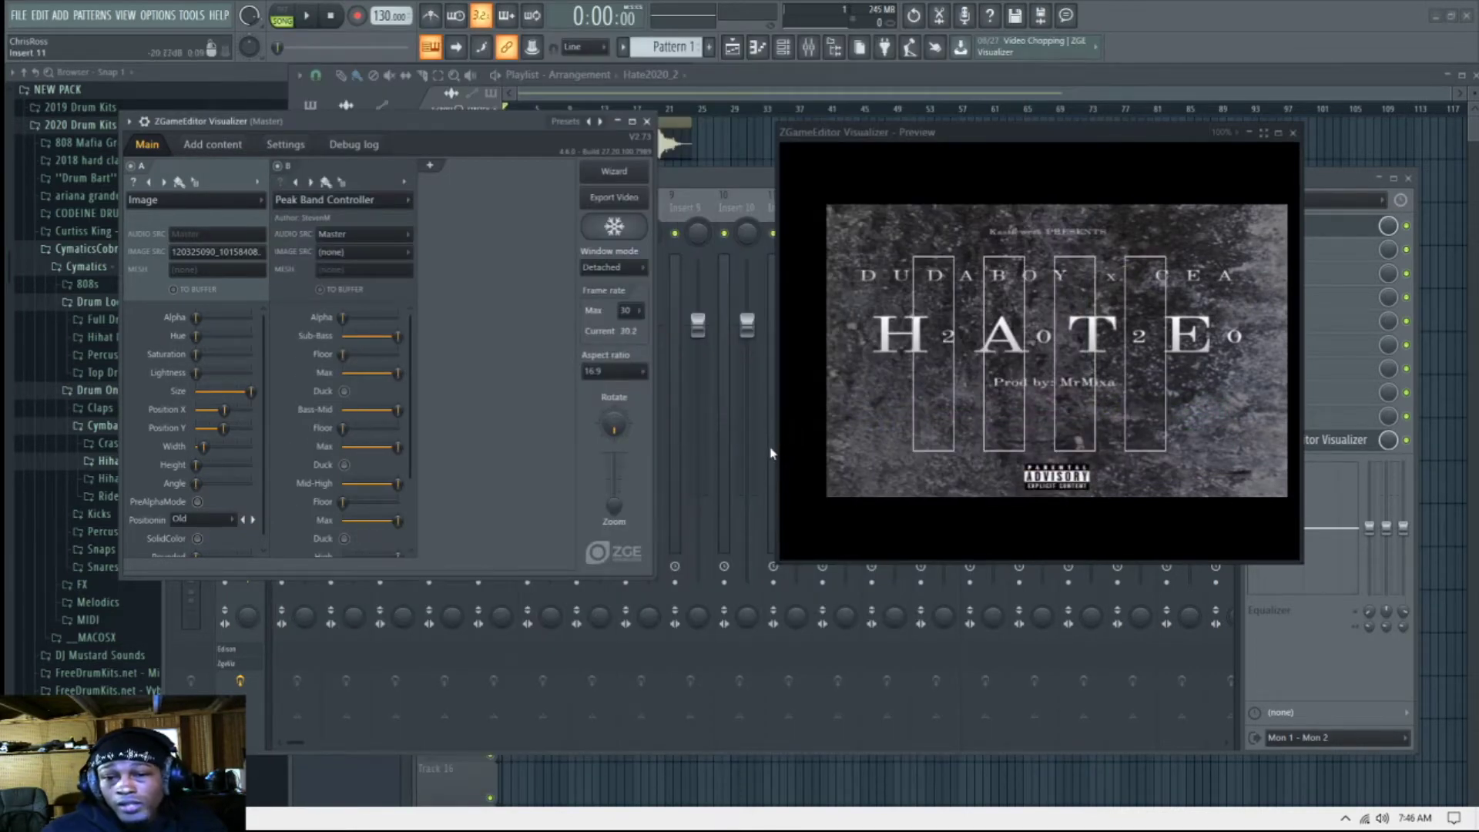
{"action": "key", "text": "space"}
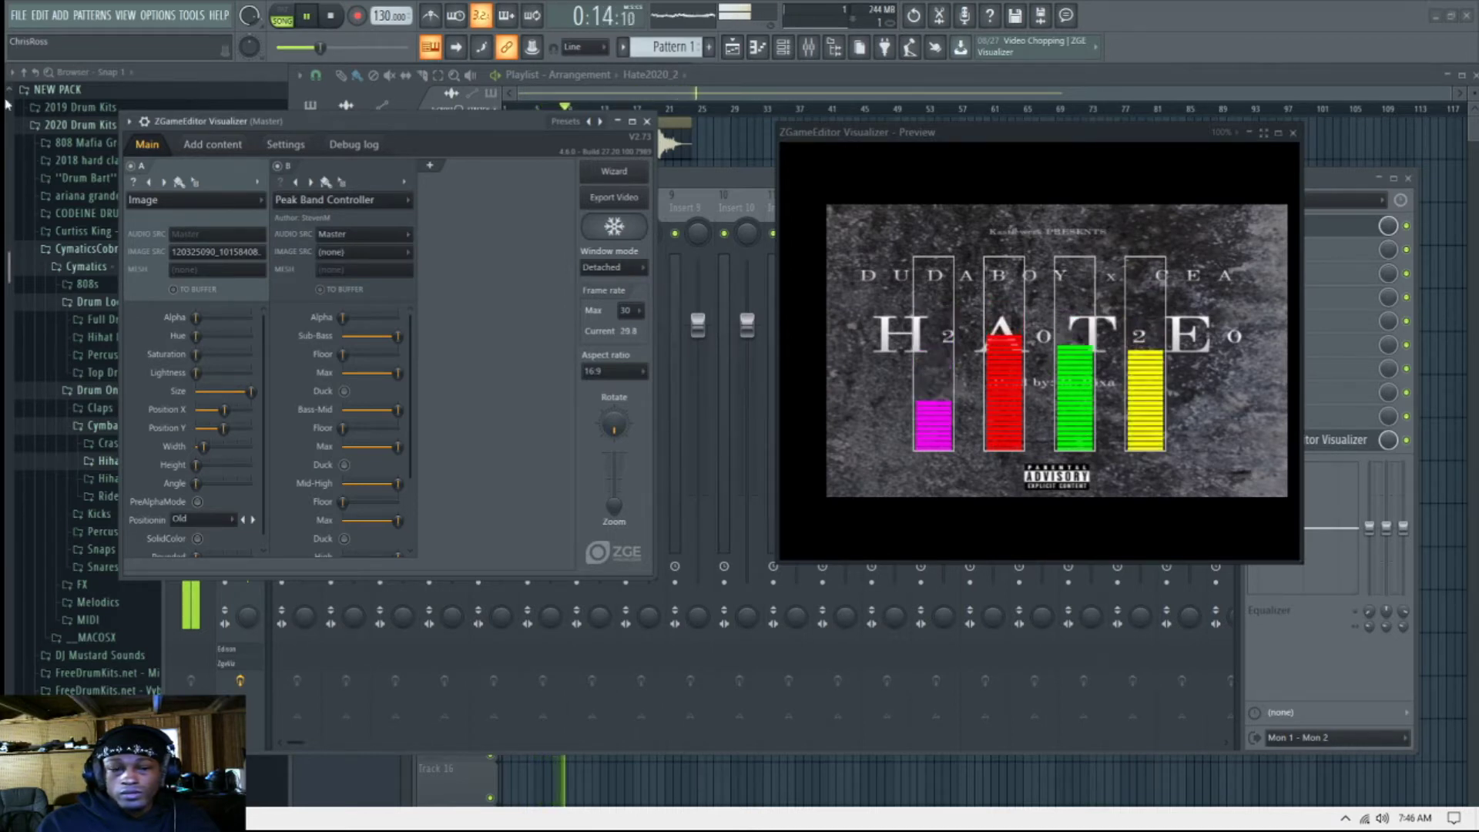
Step: Stop playback, load ParamMorphTarget on layer B, then audition PeekMe, PentUp, Peak Band Controller and ParamLink
{"action": "key", "text": "space"}
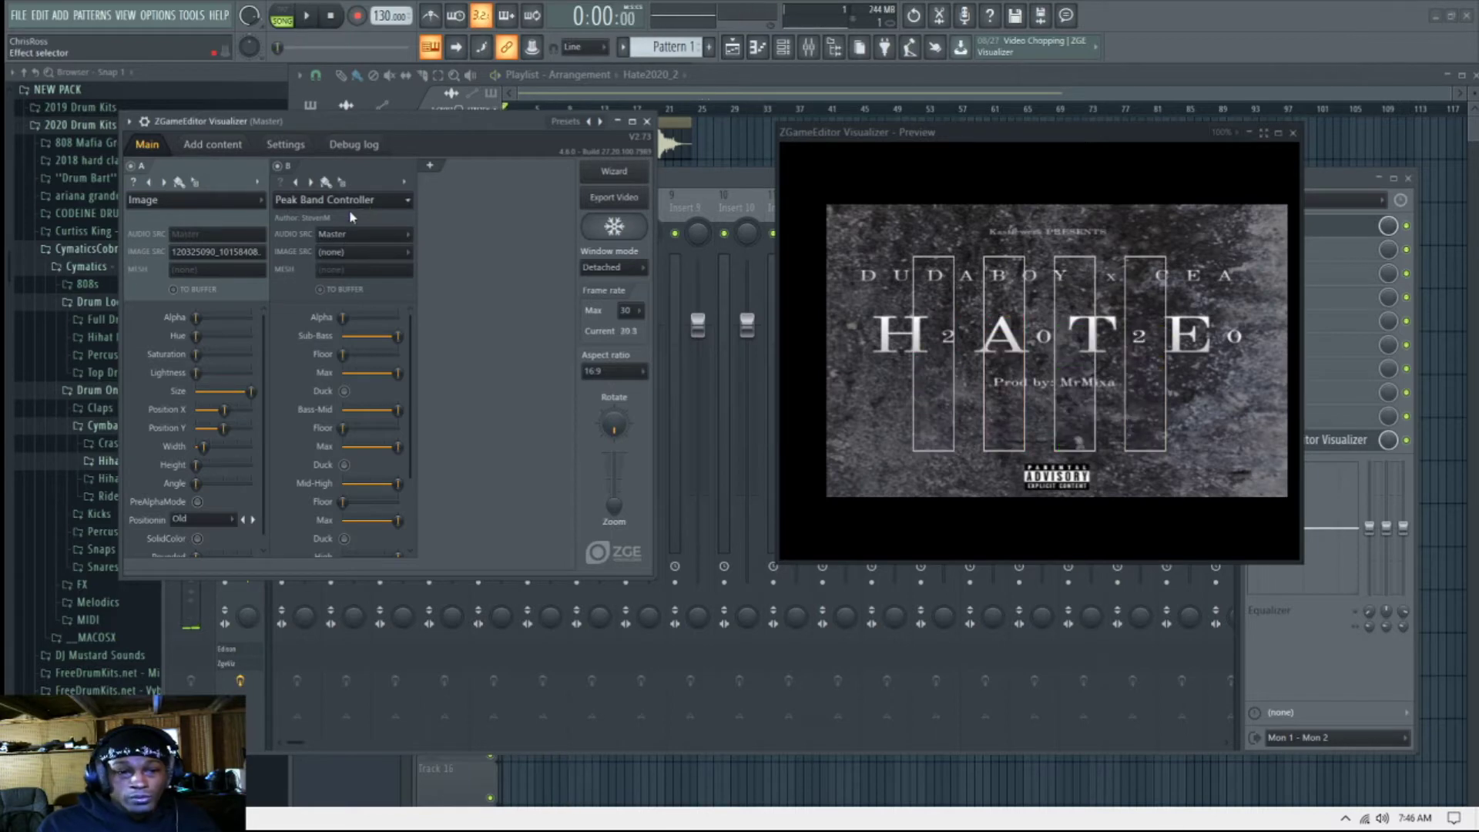
{"action": "left_click", "coordinate": [372, 202]}
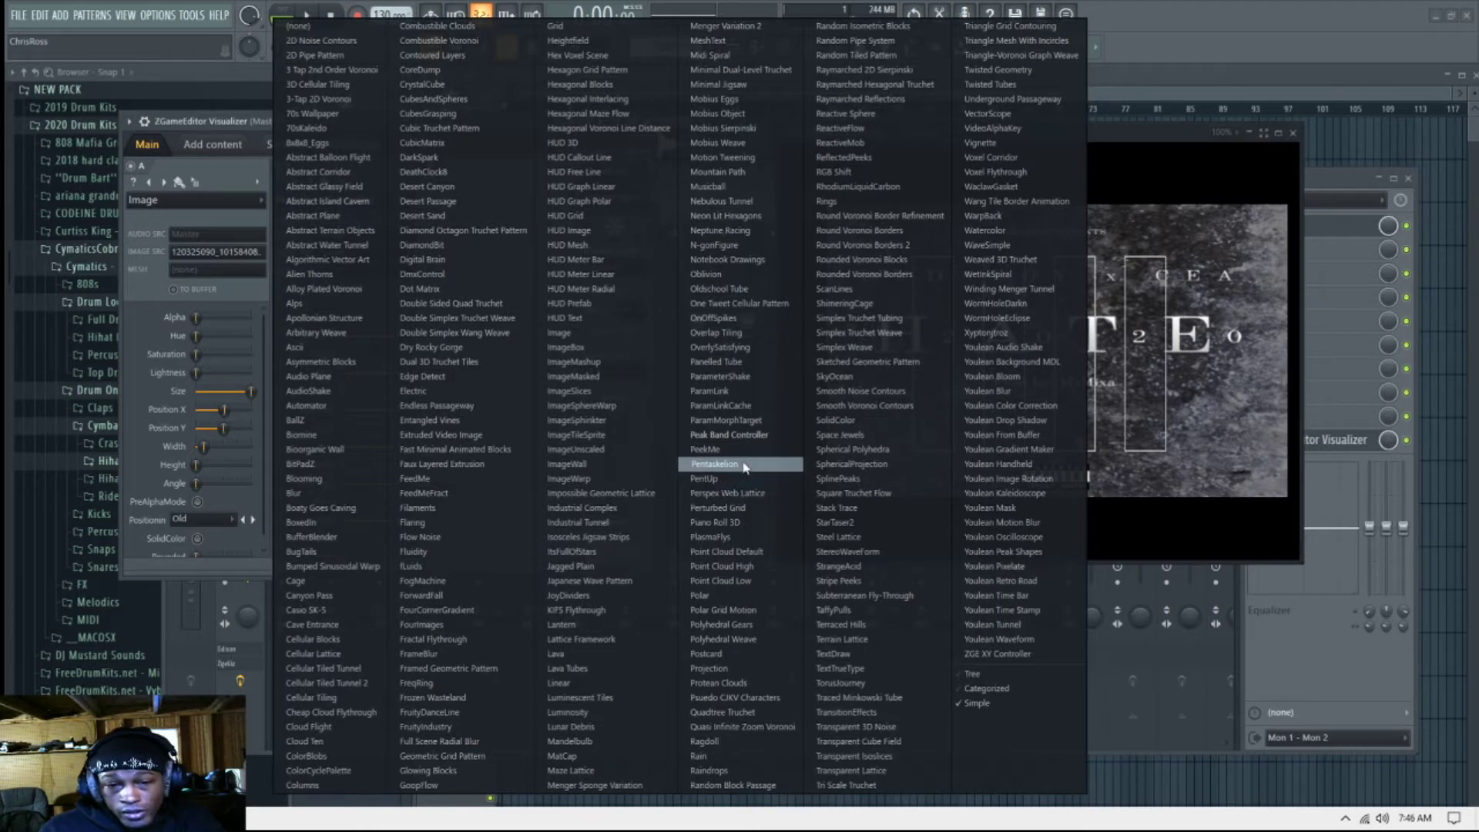
{"action": "left_click", "coordinate": [768, 422]}
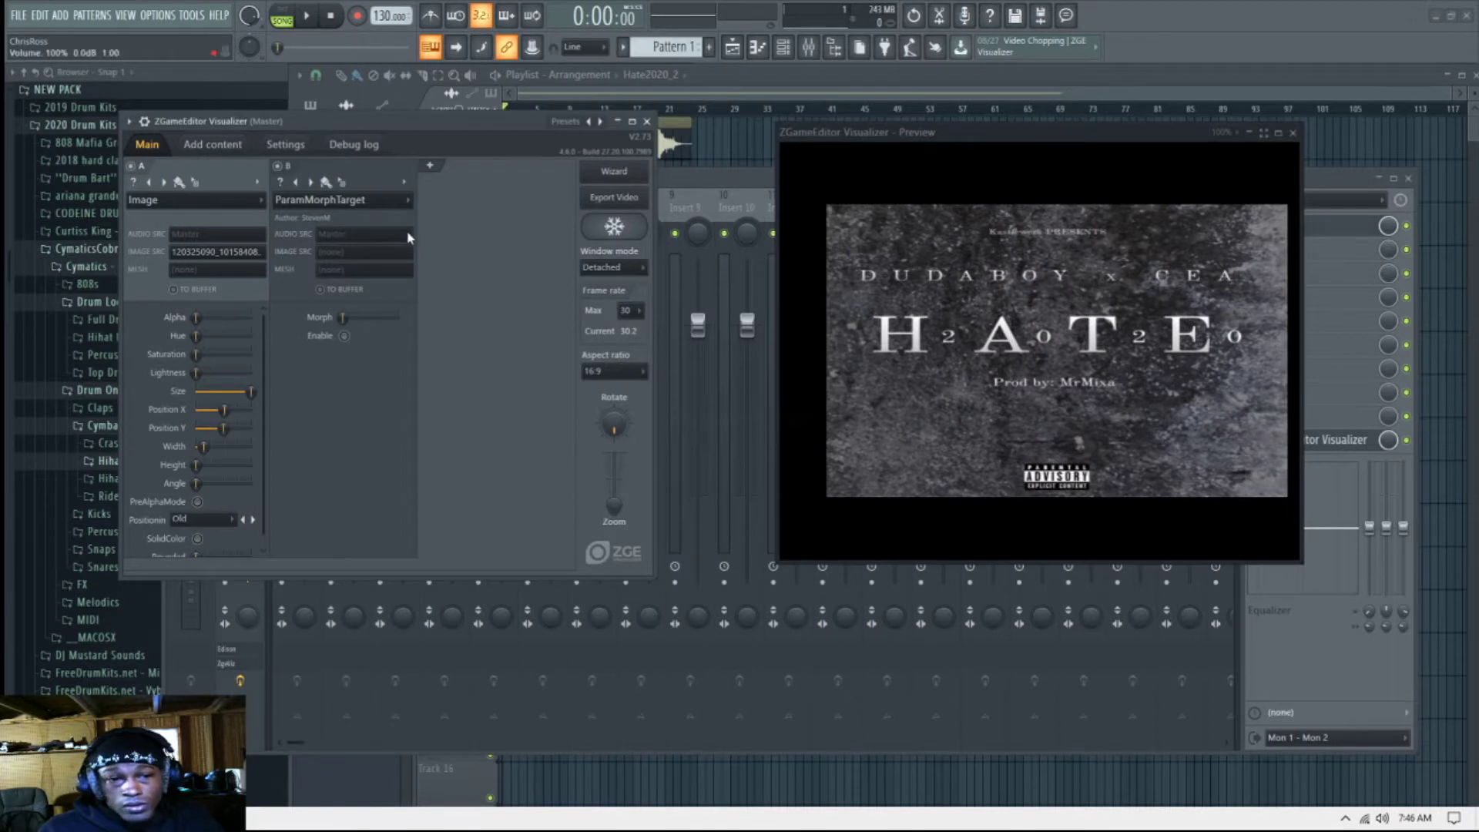
{"action": "left_click", "coordinate": [310, 183]}
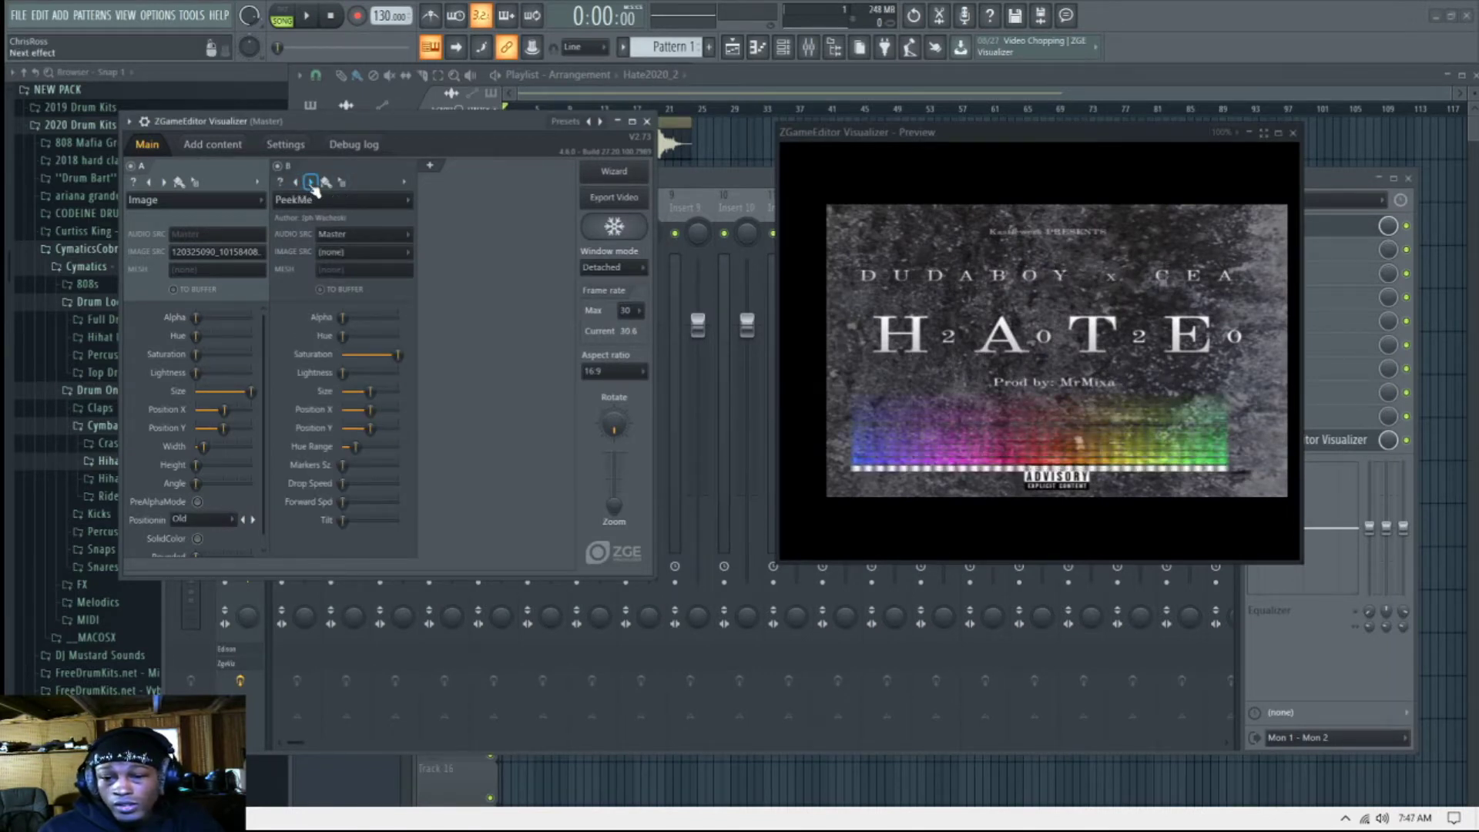
{"action": "left_click", "coordinate": [310, 184]}
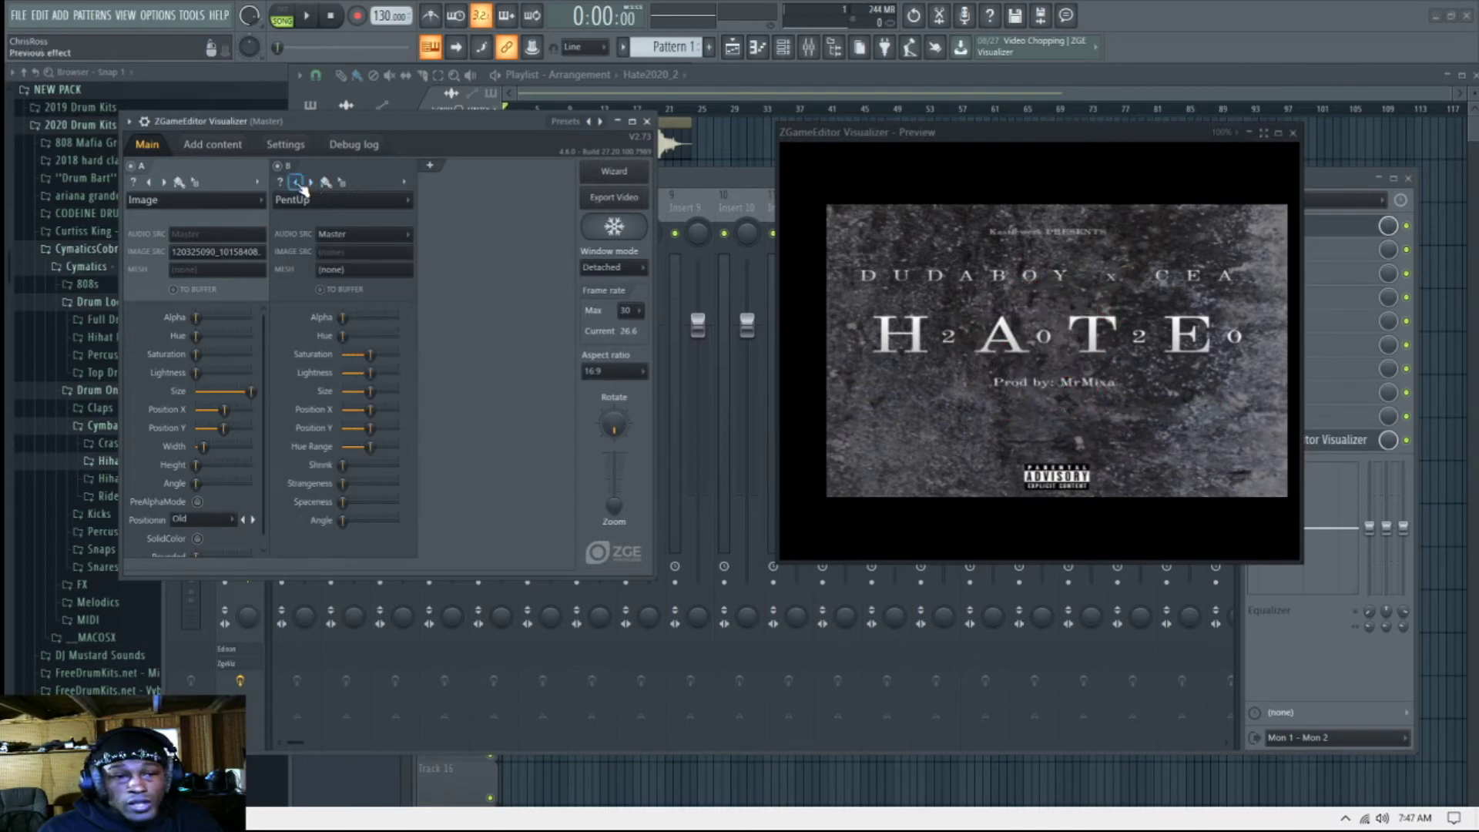
{"action": "left_click", "coordinate": [302, 187]}
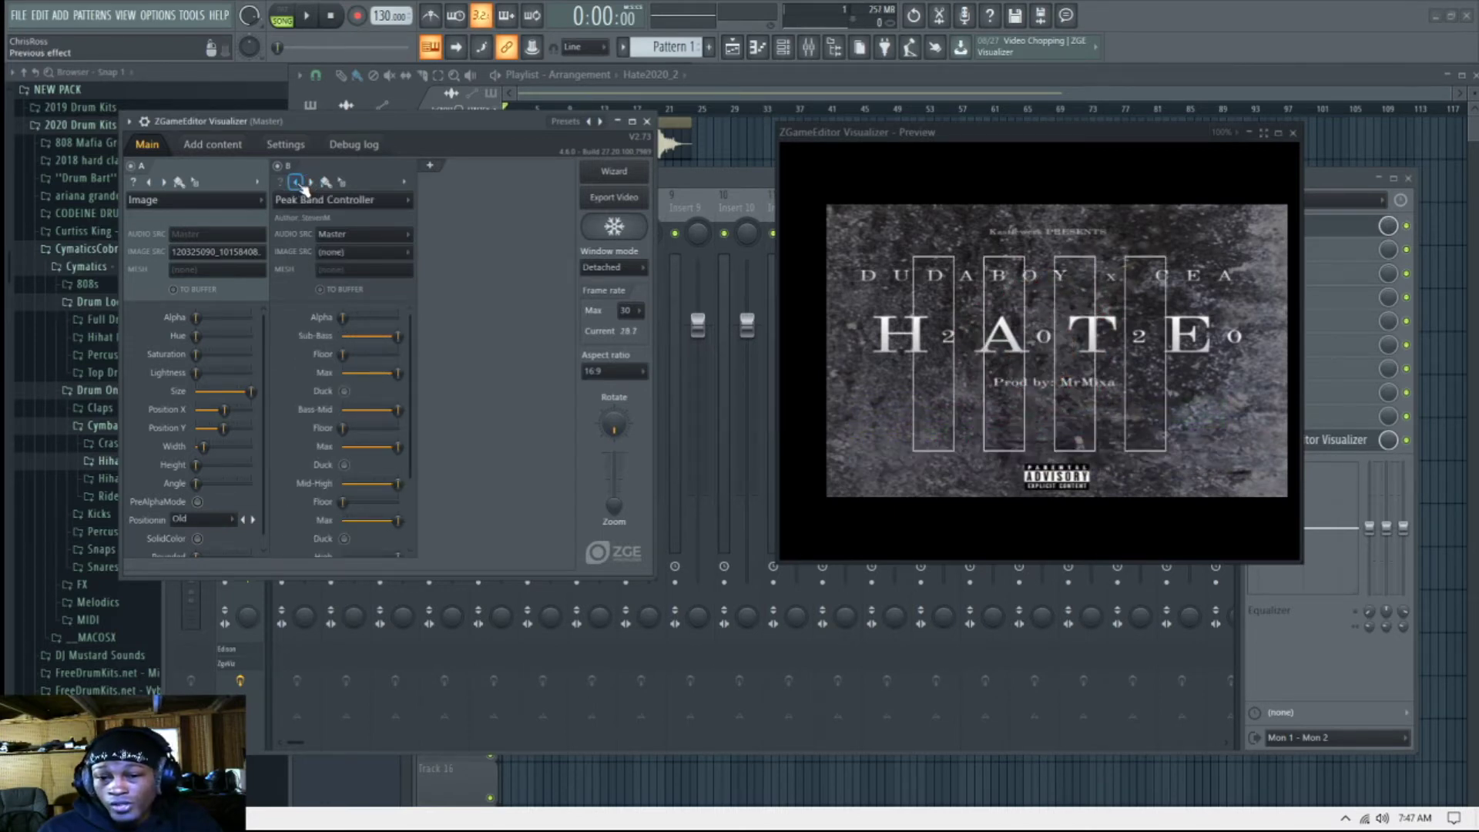
{"action": "left_click", "coordinate": [302, 187]}
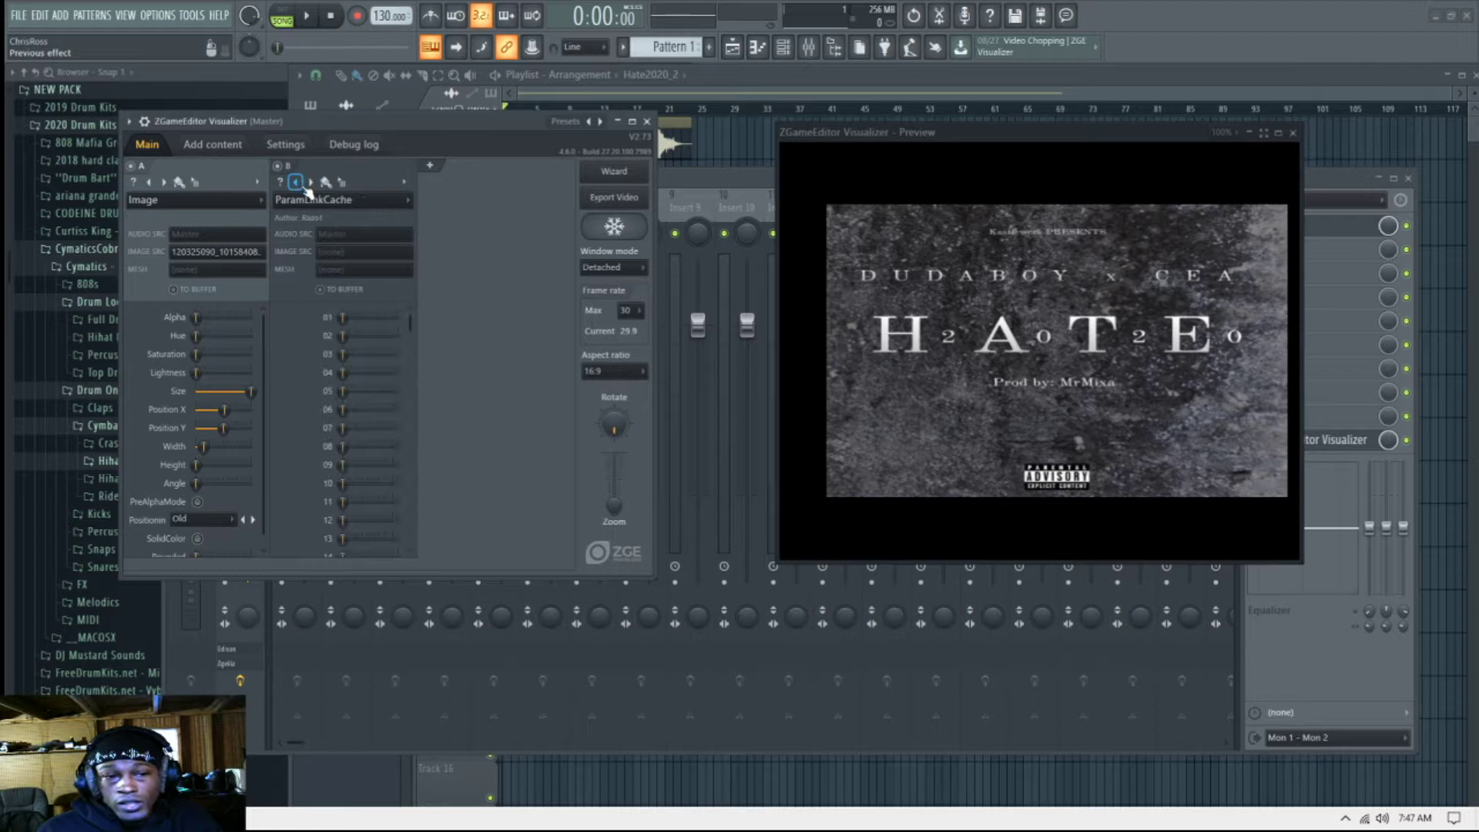
{"action": "left_click", "coordinate": [298, 184]}
{"action": "left_click", "coordinate": [312, 183]}
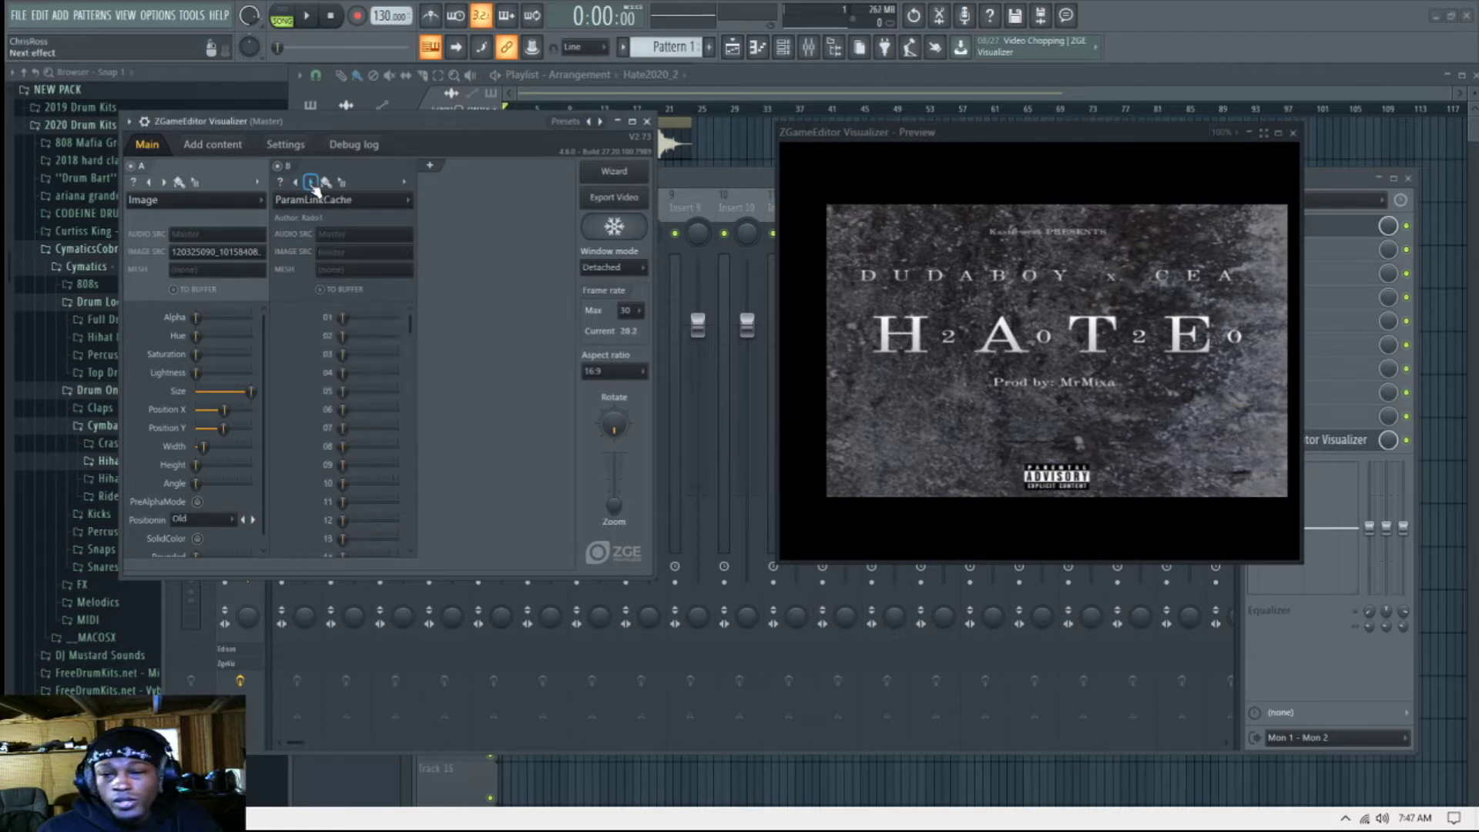
Step: Audition Pentaskelion, Plasma Fly, Piano Roll 3D, Point Cloud and Polar on layer B, then stop
{"action": "left_click", "coordinate": [312, 184]}
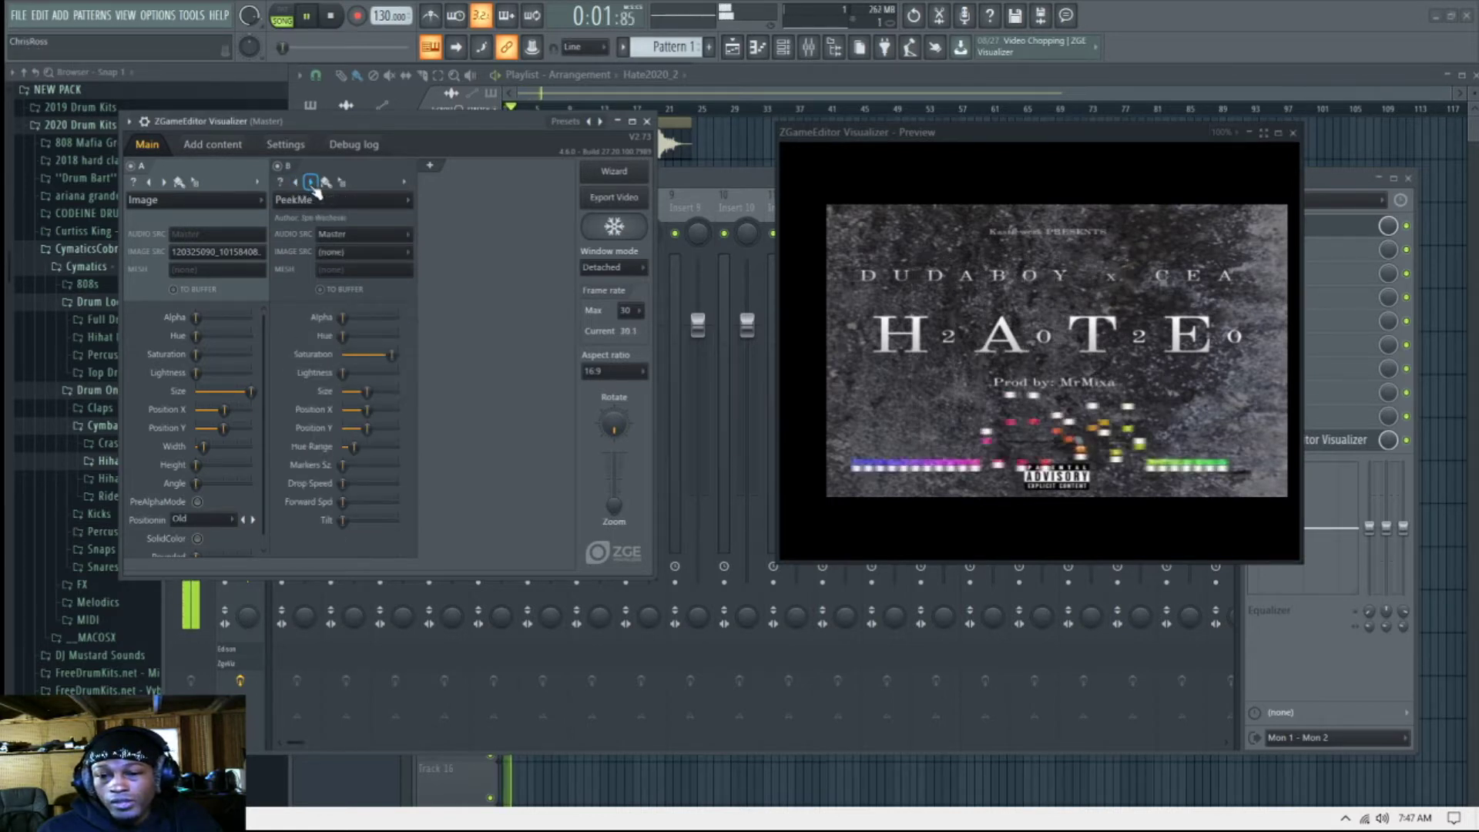
{"action": "left_click", "coordinate": [311, 183]}
{"action": "left_click", "coordinate": [311, 183]}
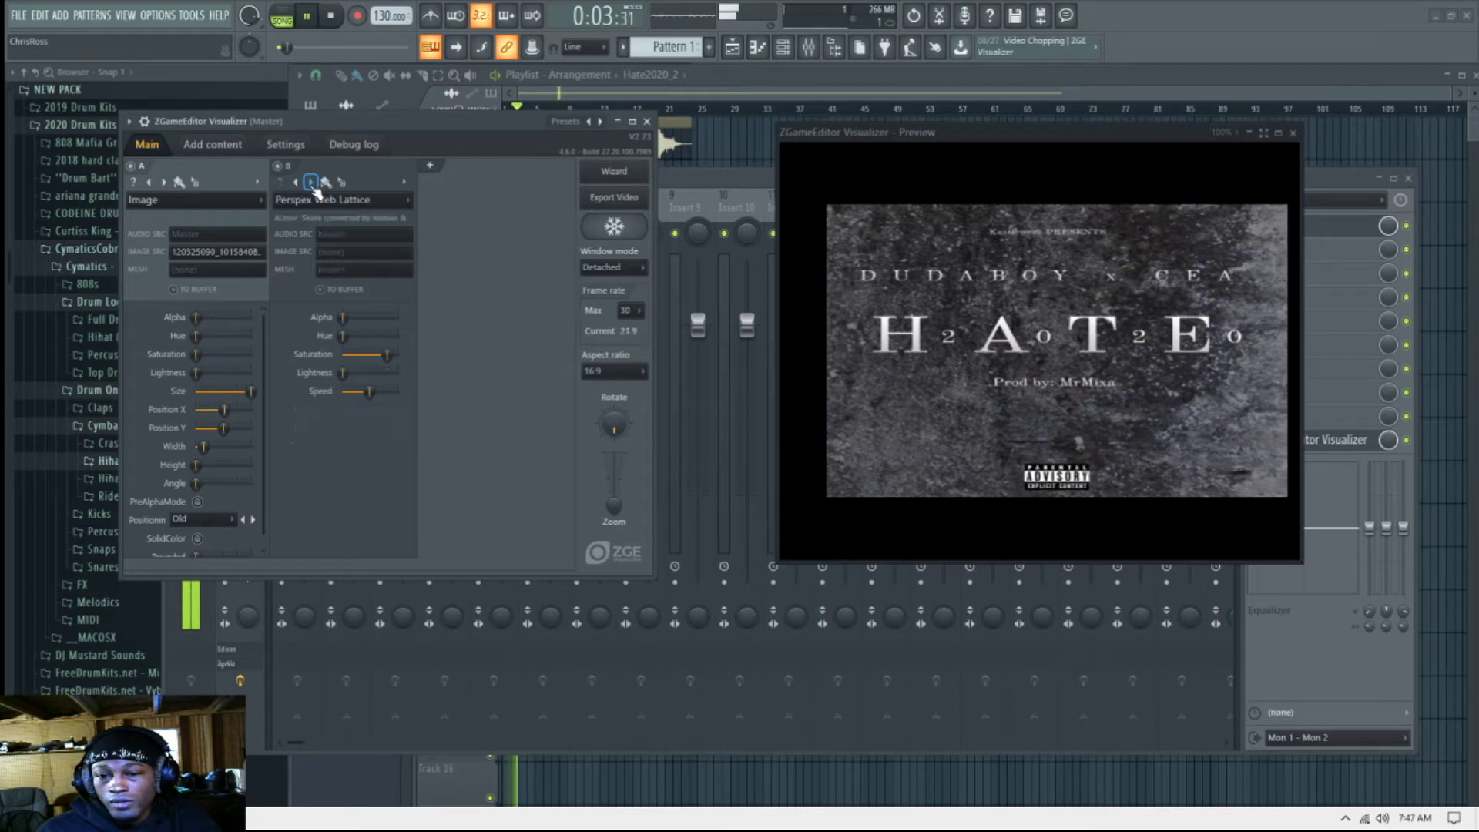
{"action": "left_click", "coordinate": [311, 184]}
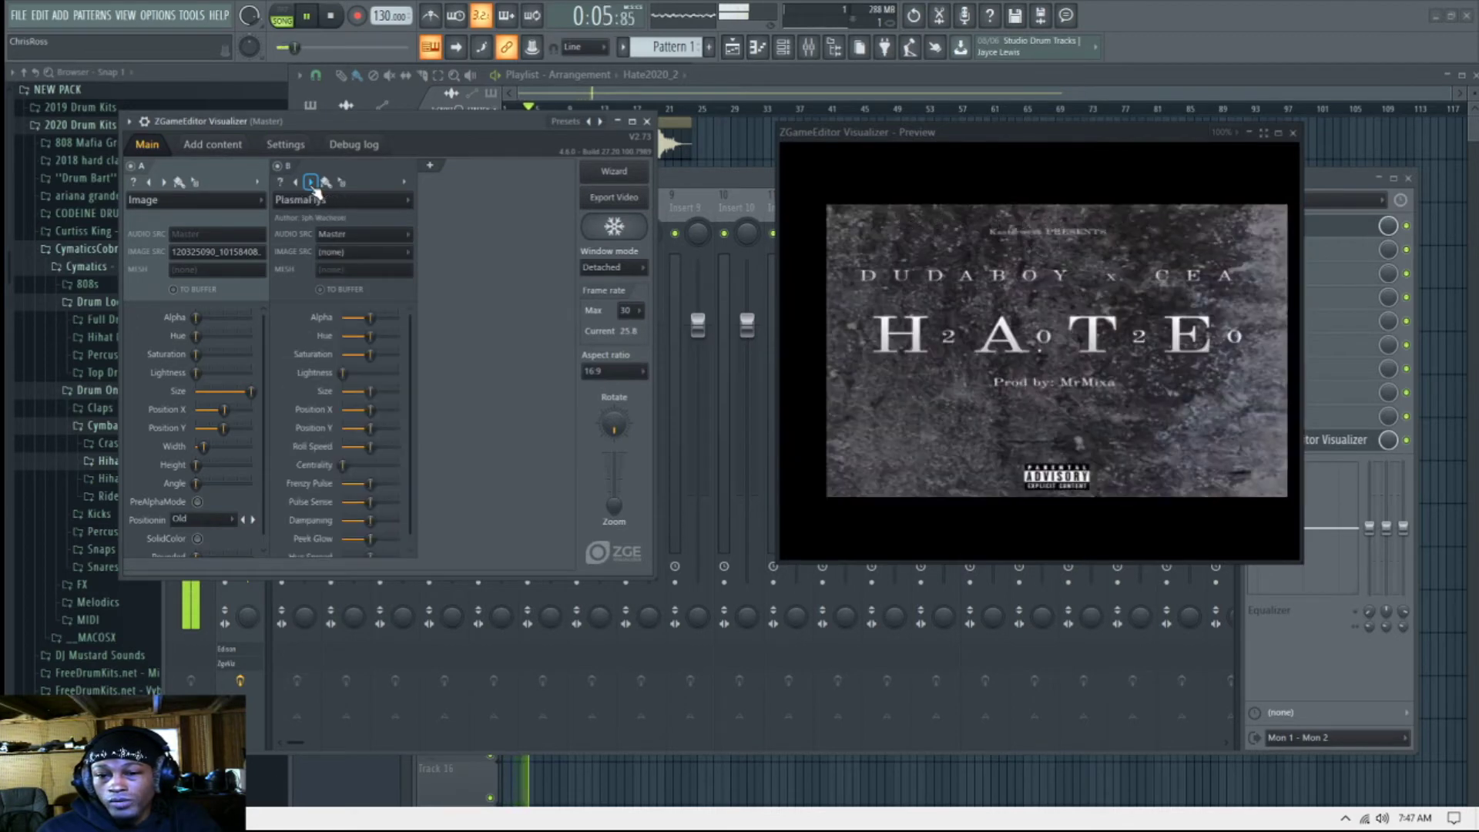
{"action": "left_click", "coordinate": [296, 182]}
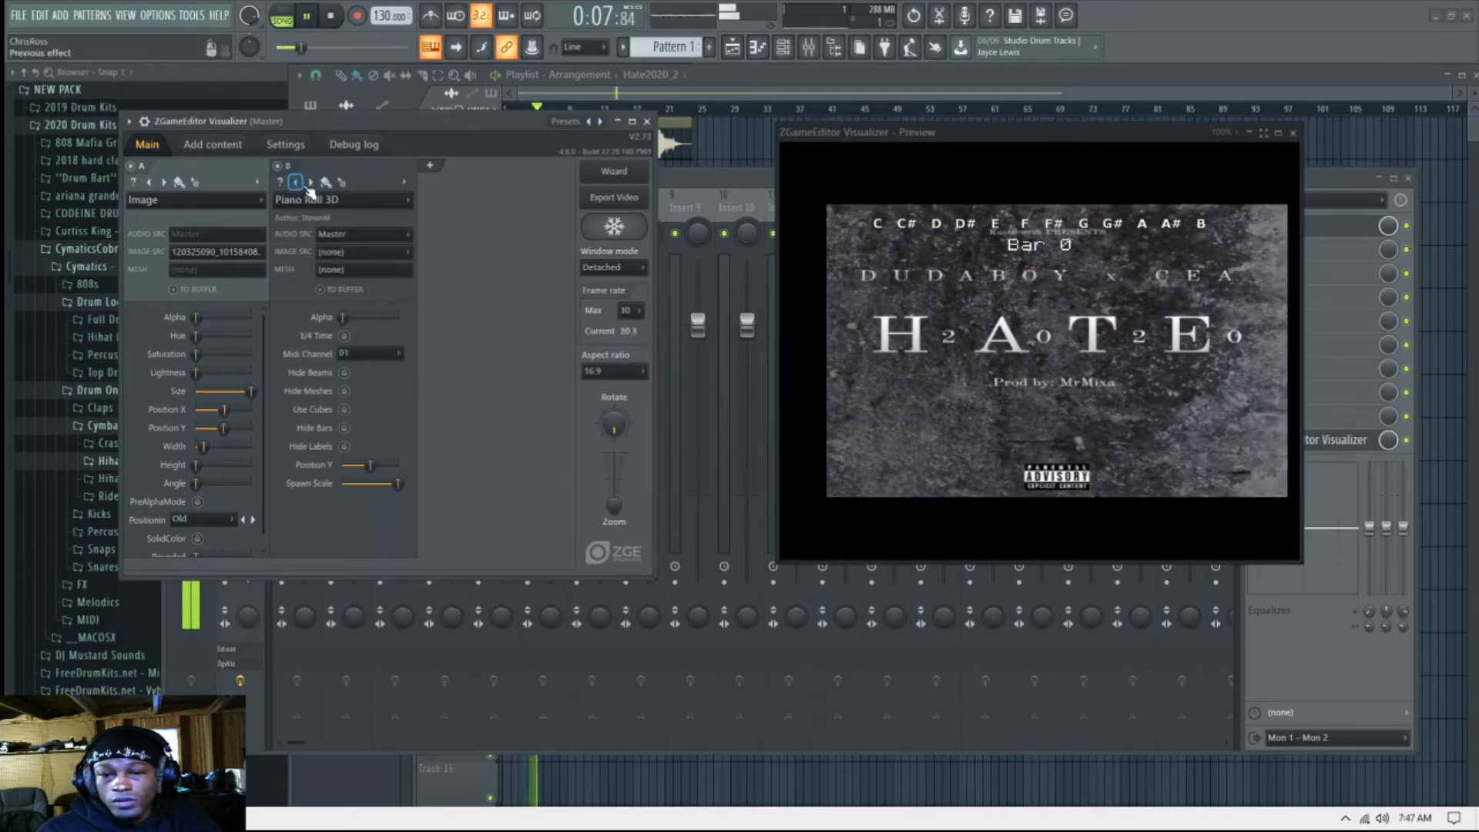
{"action": "left_click", "coordinate": [313, 185]}
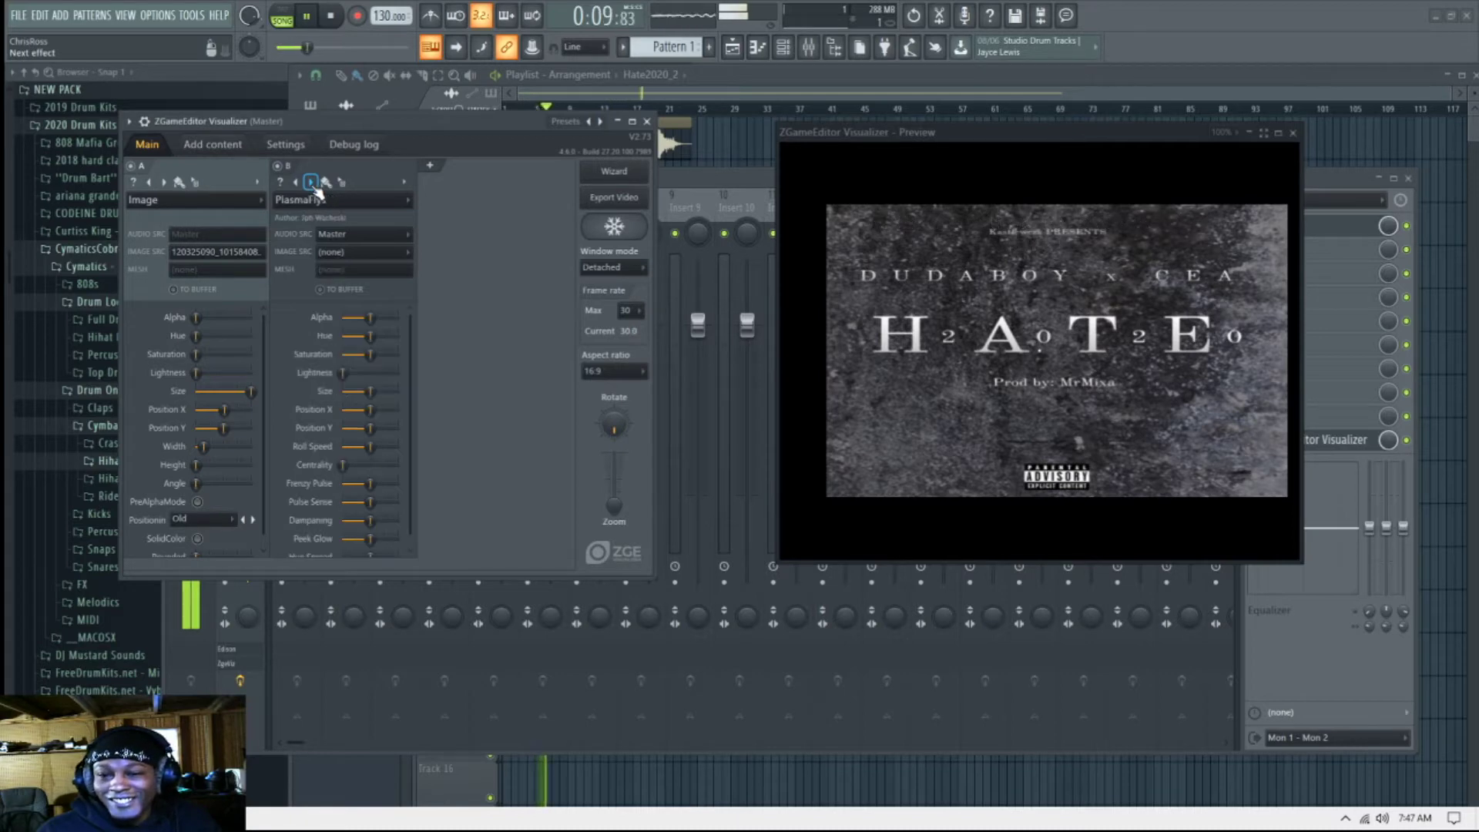
{"action": "left_click", "coordinate": [311, 182]}
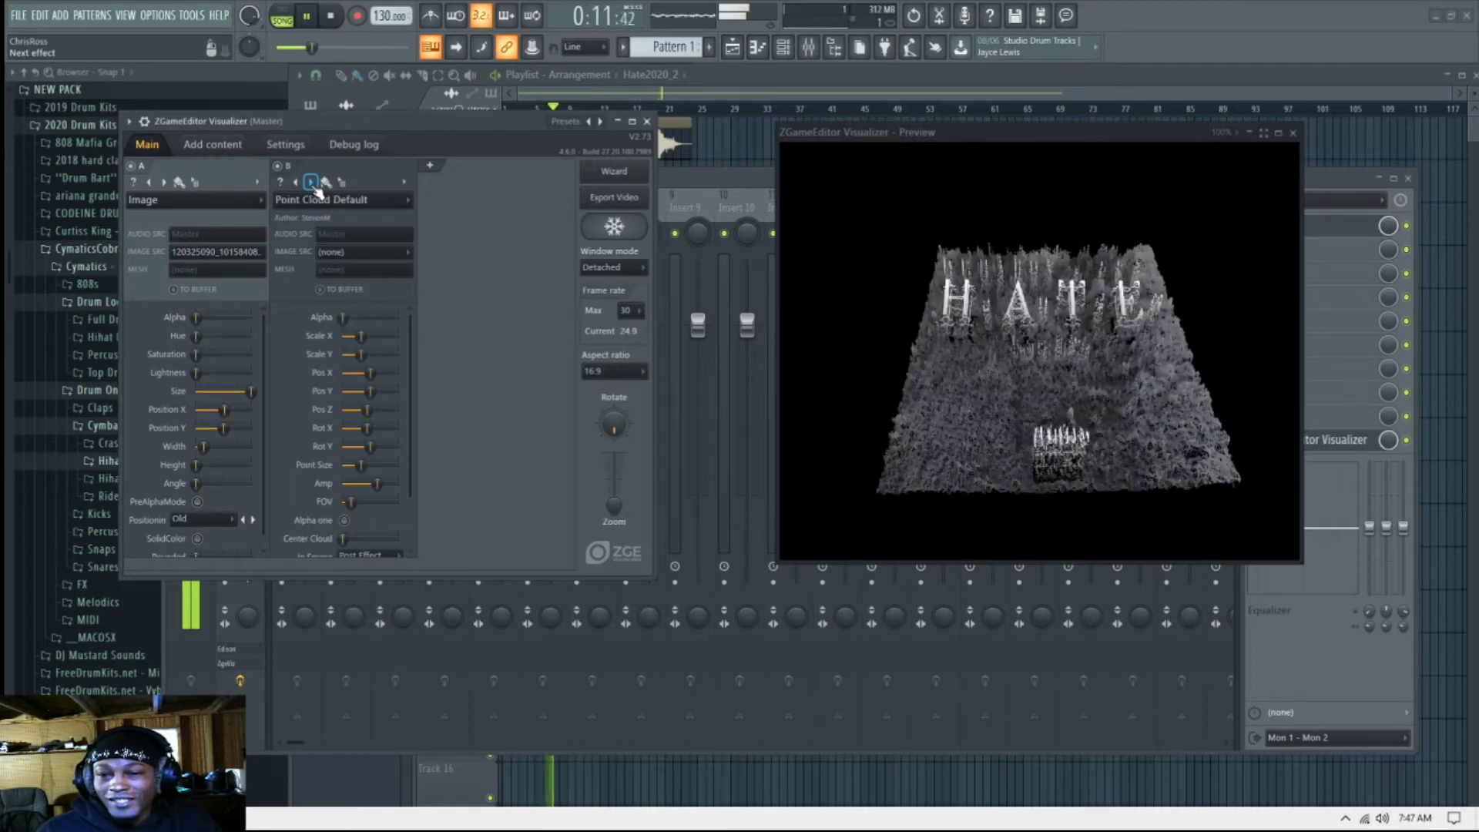
{"action": "left_click", "coordinate": [311, 184]}
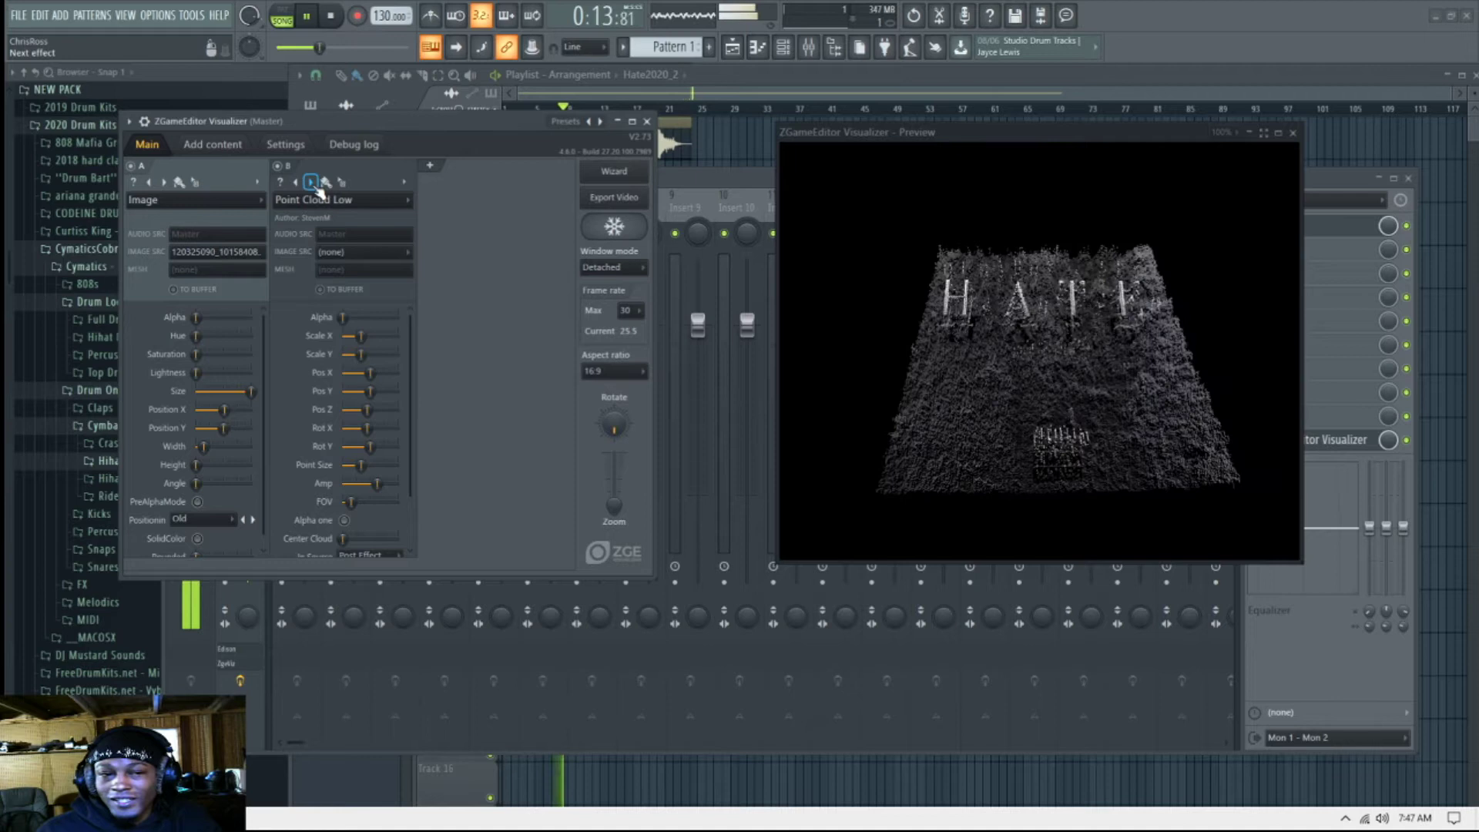
{"action": "left_click", "coordinate": [313, 184]}
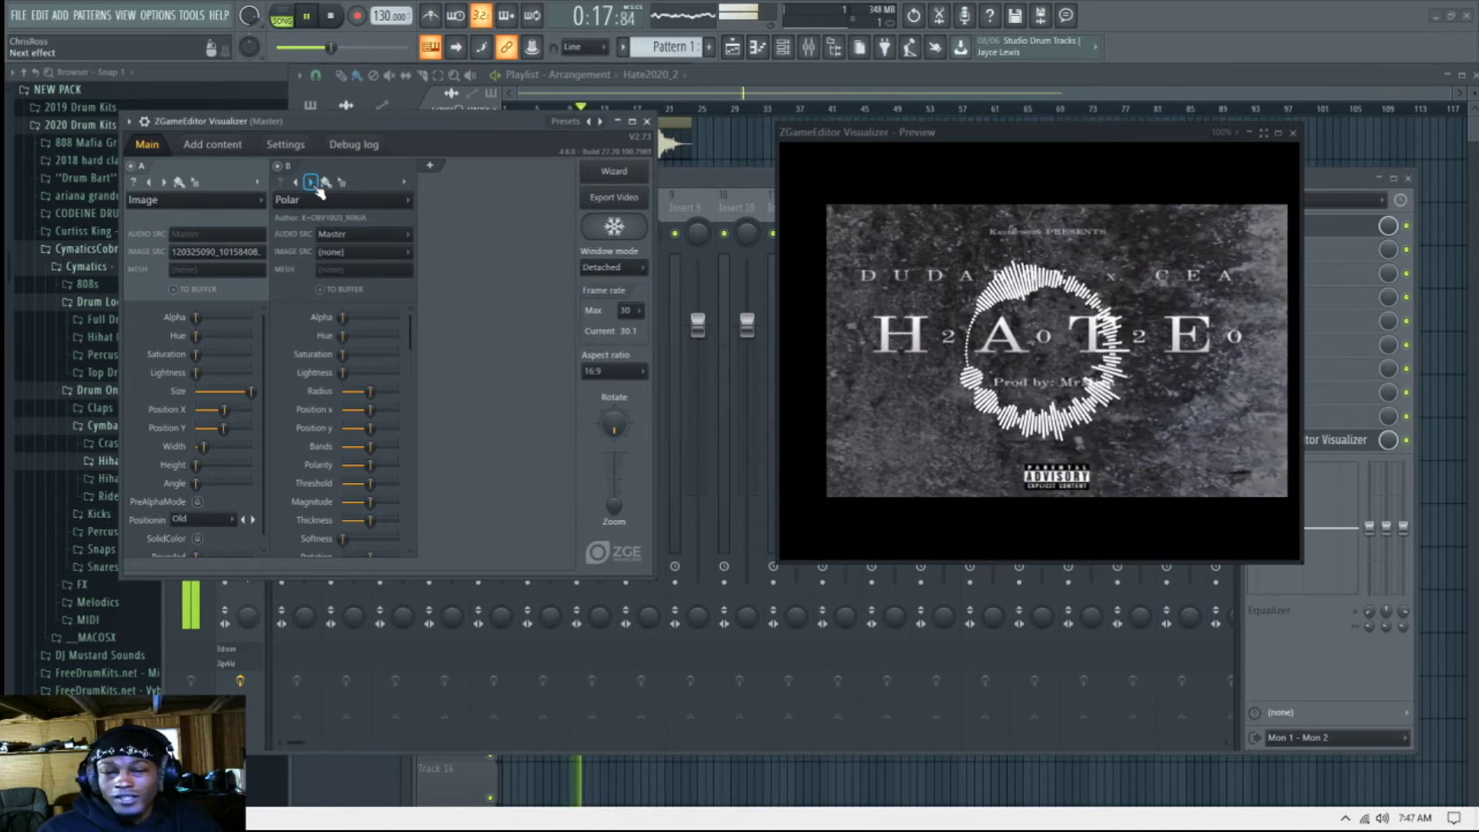
{"action": "key", "text": "space"}
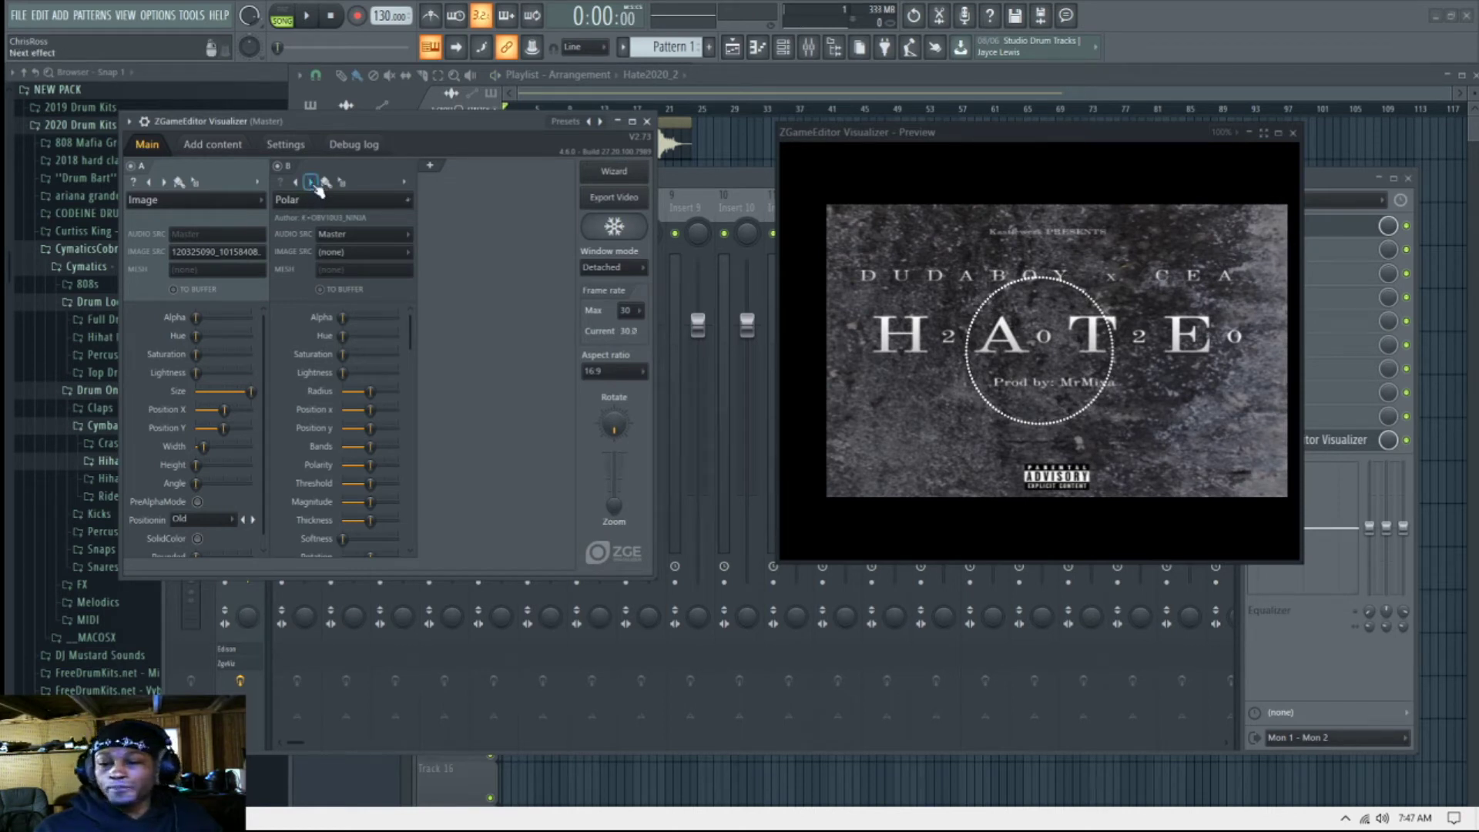
Step: Step layer B through Polyhedral Gears, Projection, Psuedo CAV Characters and Ragdoll, settling on Rain
{"action": "left_click", "coordinate": [313, 183]}
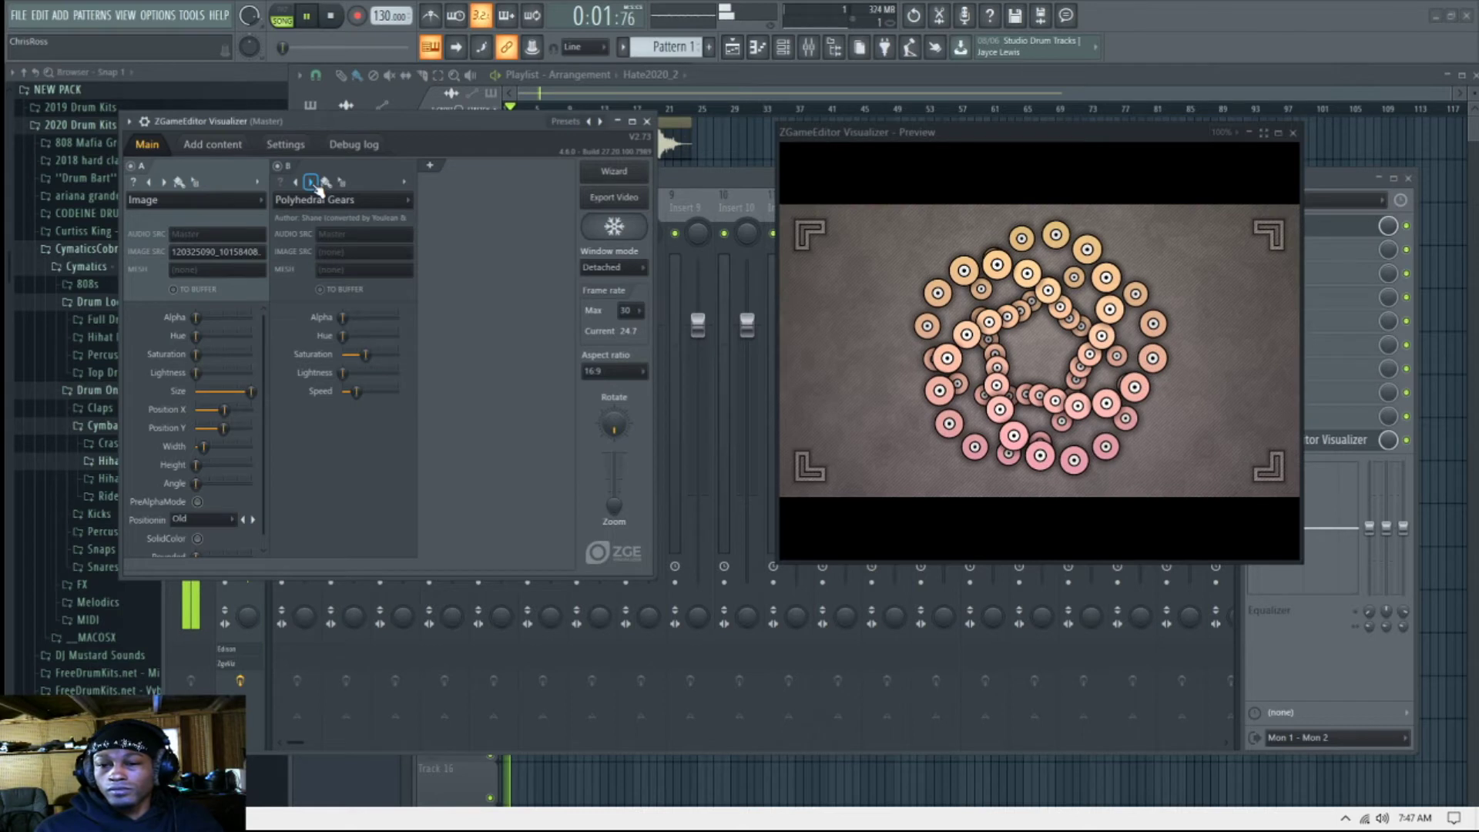
{"action": "left_click", "coordinate": [313, 183]}
{"action": "left_click", "coordinate": [313, 184]}
{"action": "left_click", "coordinate": [312, 184]}
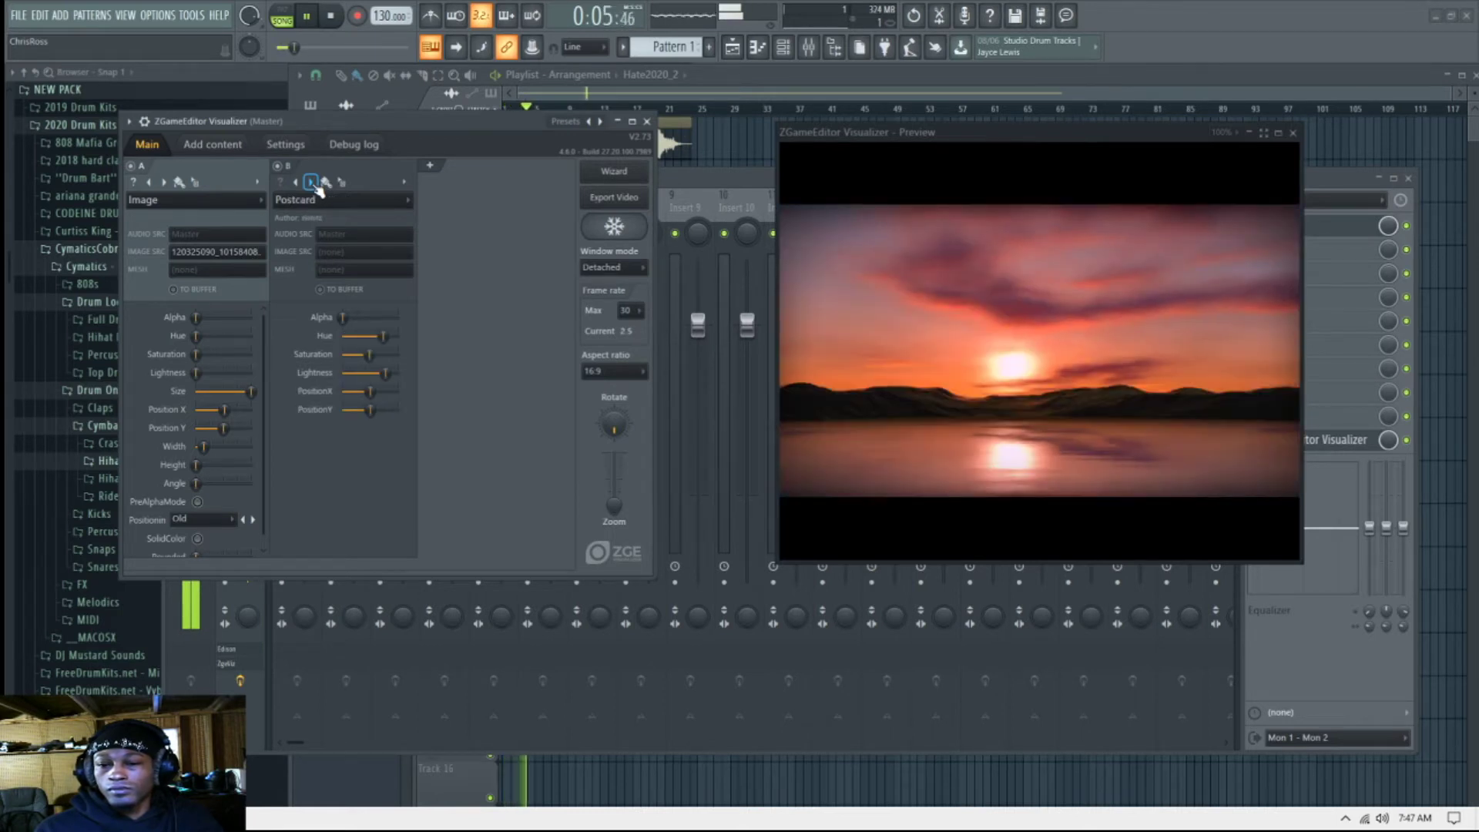
{"action": "left_click", "coordinate": [313, 184]}
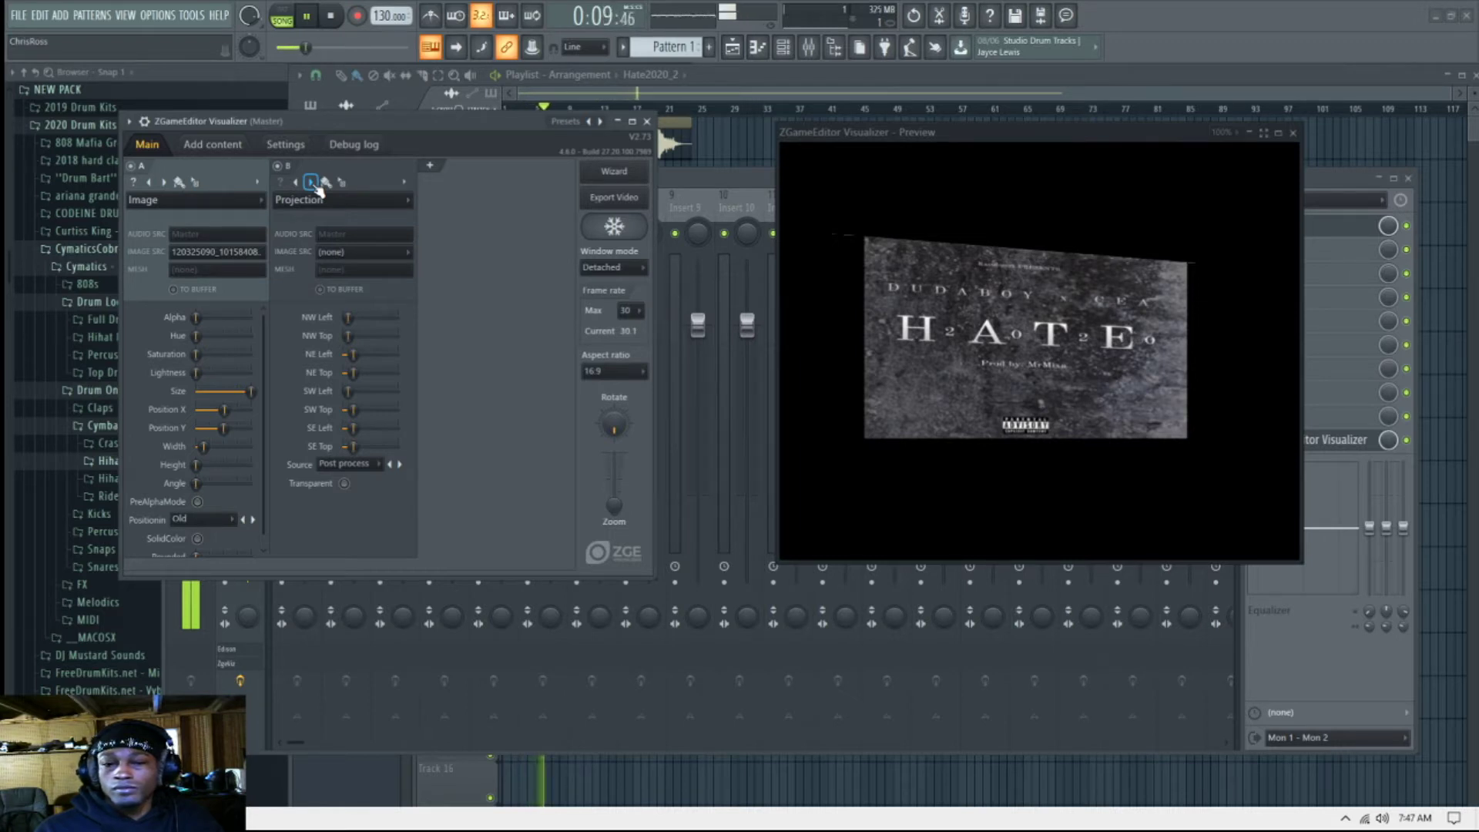
{"action": "left_click", "coordinate": [313, 183]}
{"action": "left_click", "coordinate": [313, 183]}
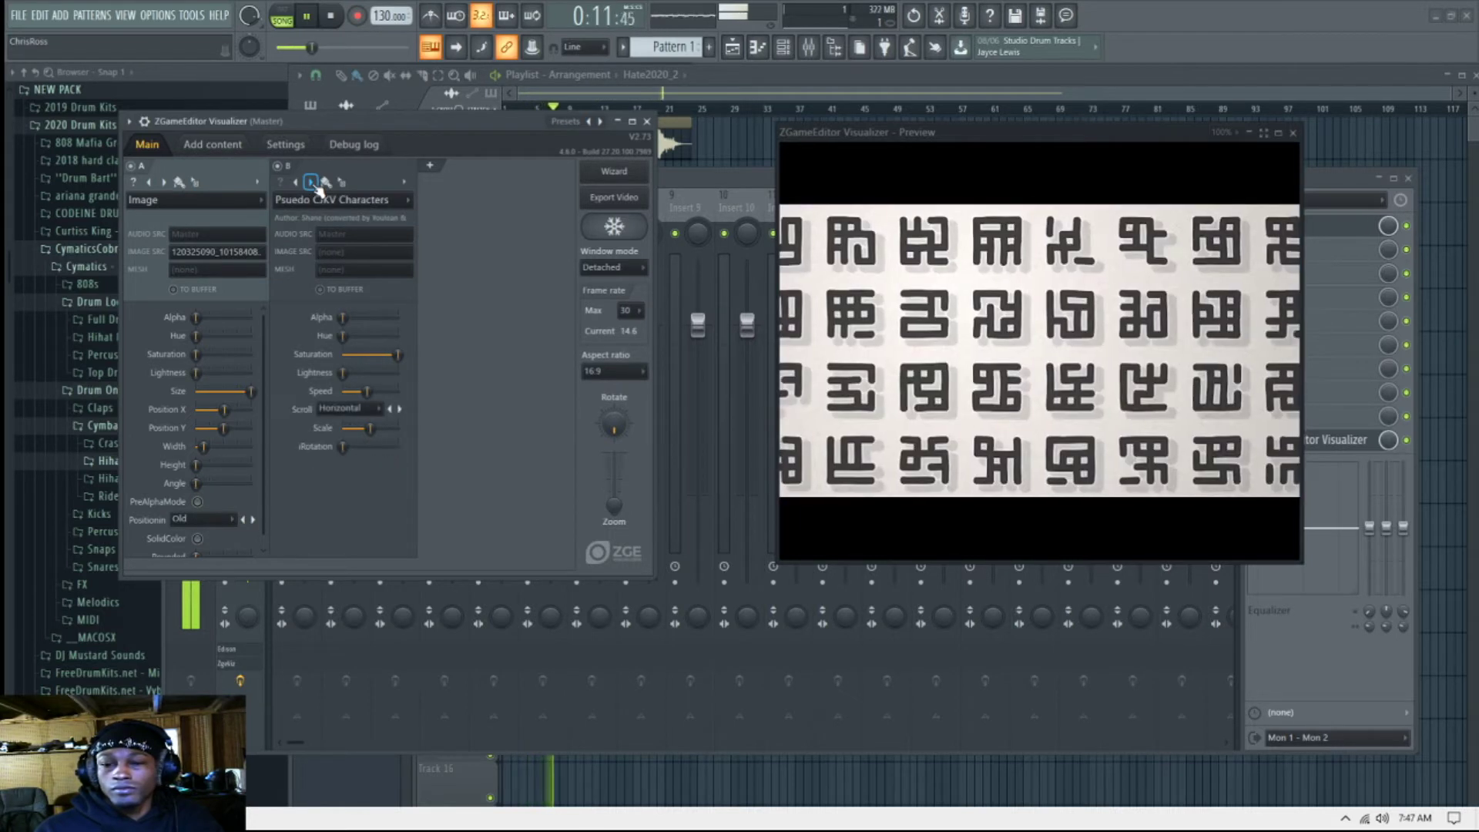
{"action": "left_click", "coordinate": [313, 184]}
{"action": "left_click", "coordinate": [312, 183]}
{"action": "left_click", "coordinate": [313, 183]}
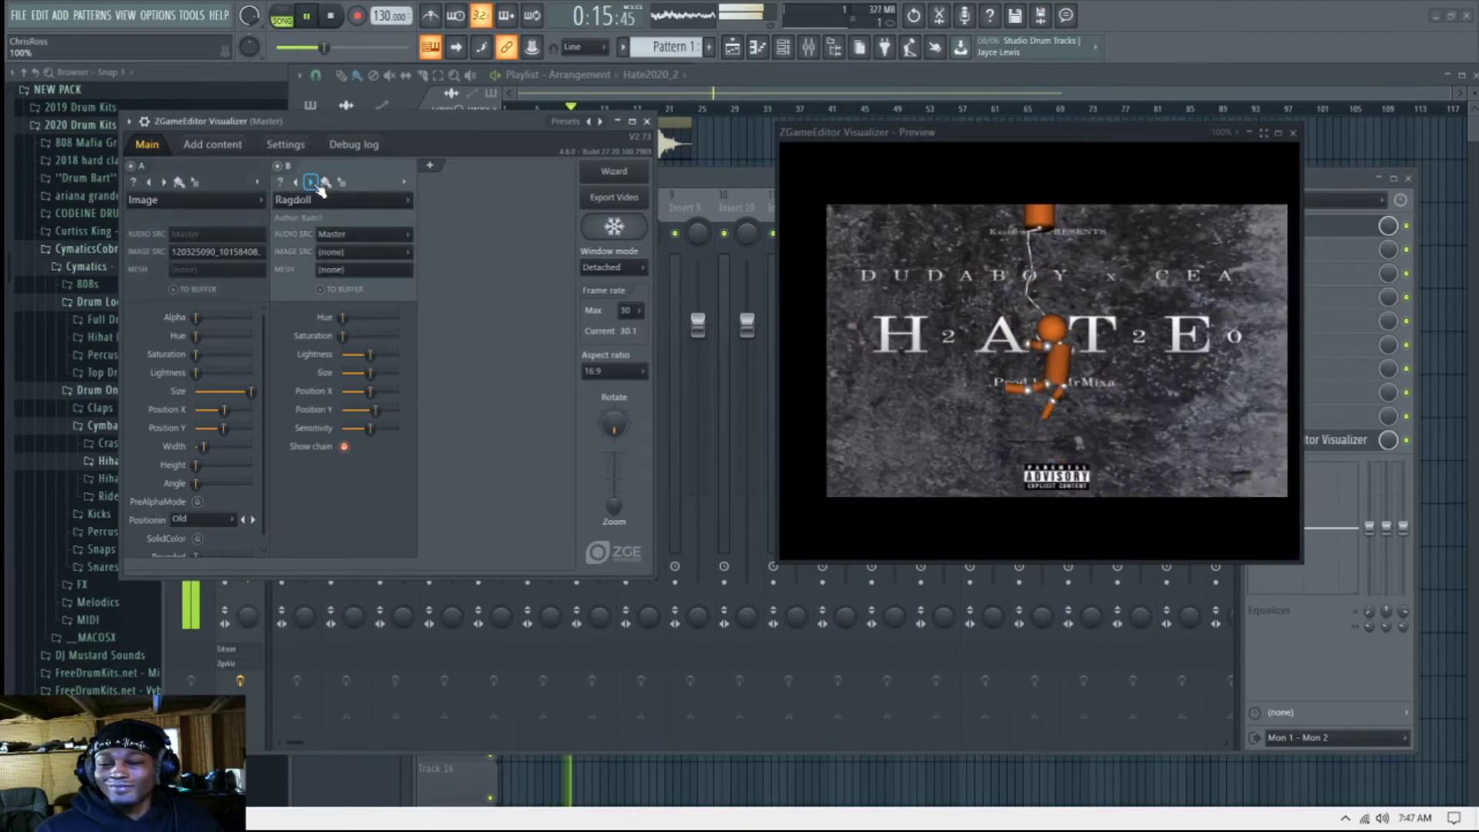
{"action": "left_click", "coordinate": [313, 183]}
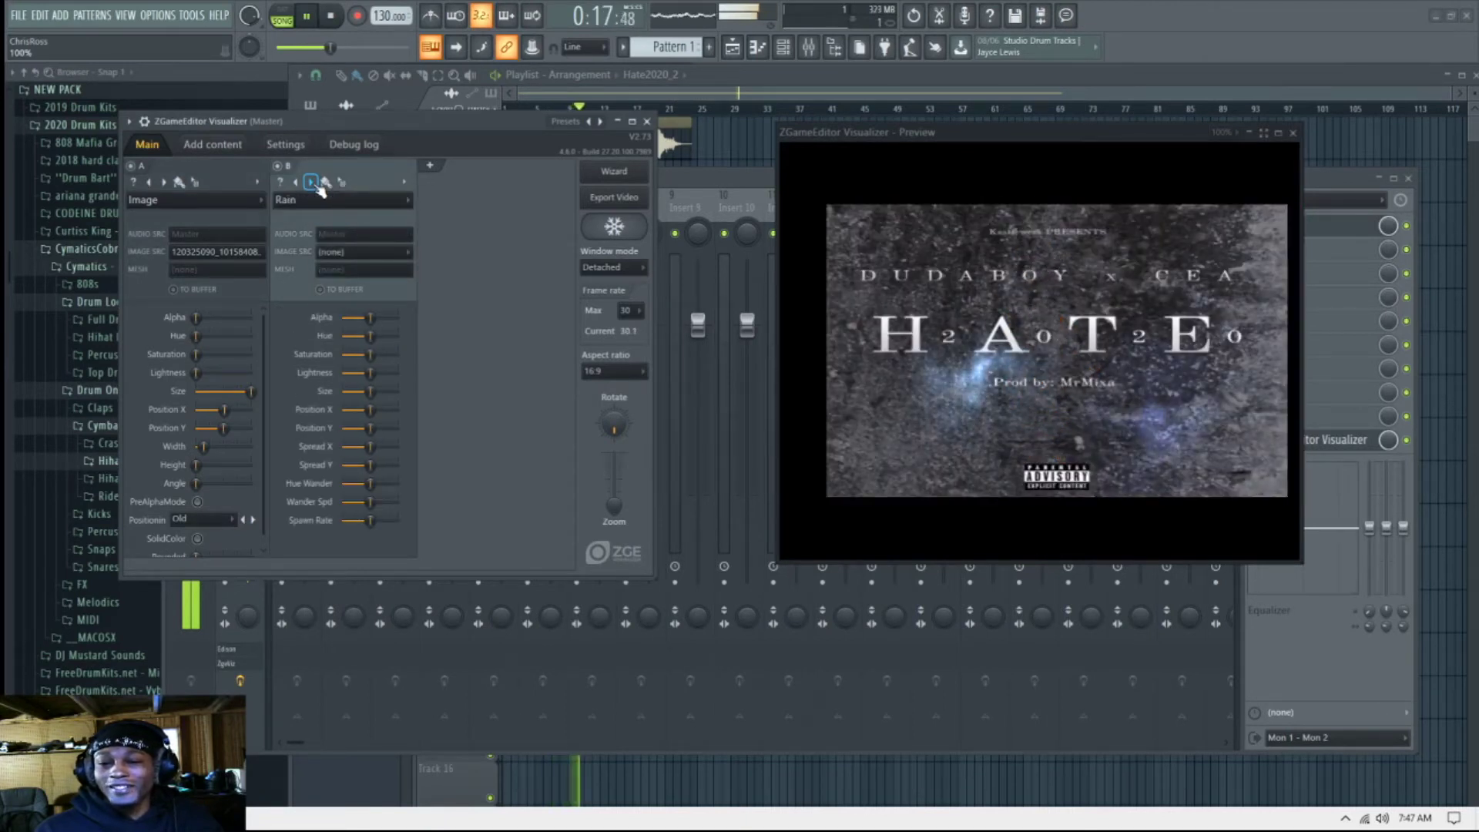
{"action": "key", "text": "space"}
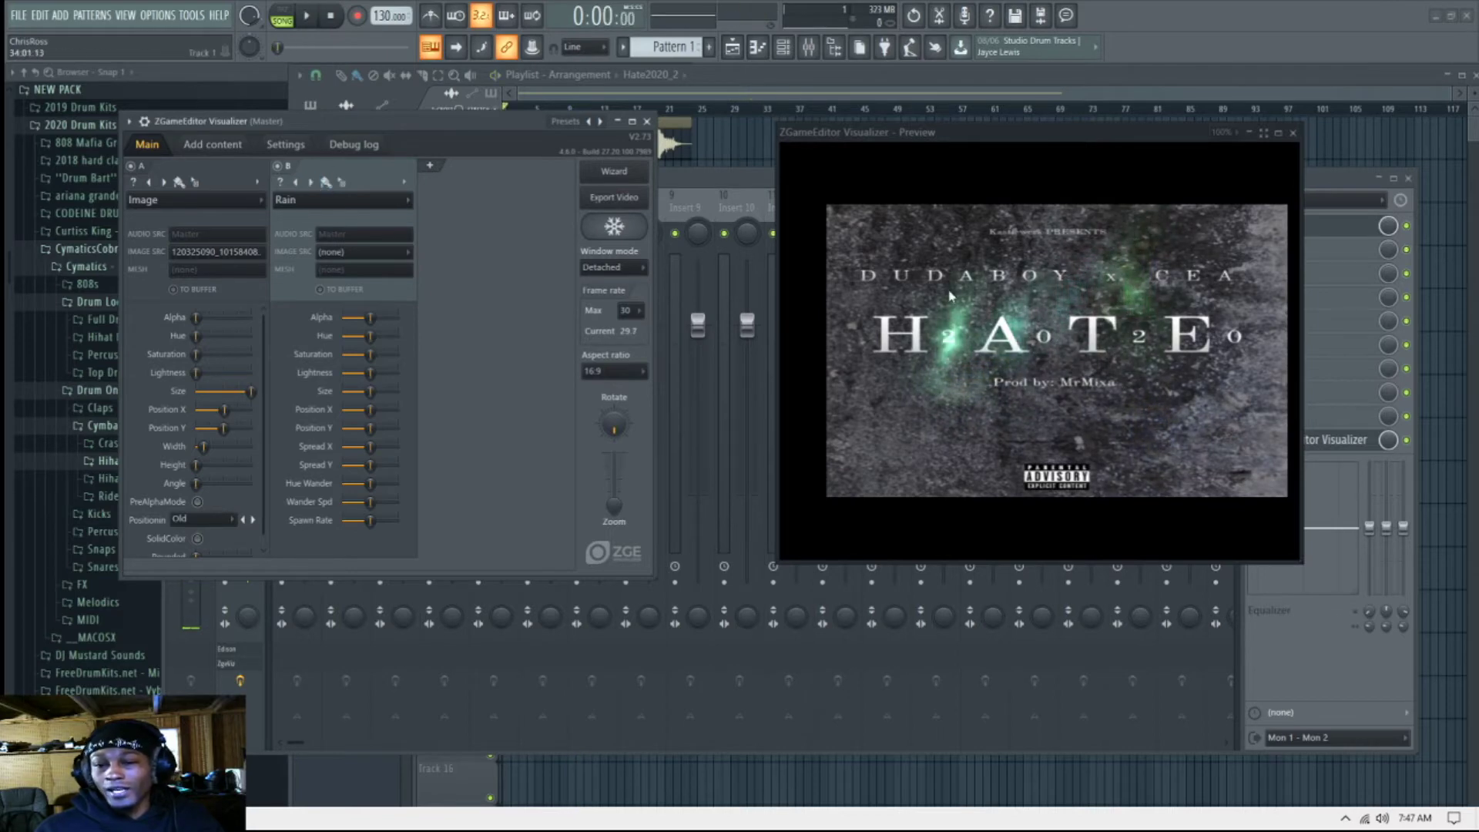
Step: Add layer C running the Raindrops effect and start the song to preview it
{"action": "left_click", "coordinate": [433, 169]}
{"action": "left_click", "coordinate": [443, 202]}
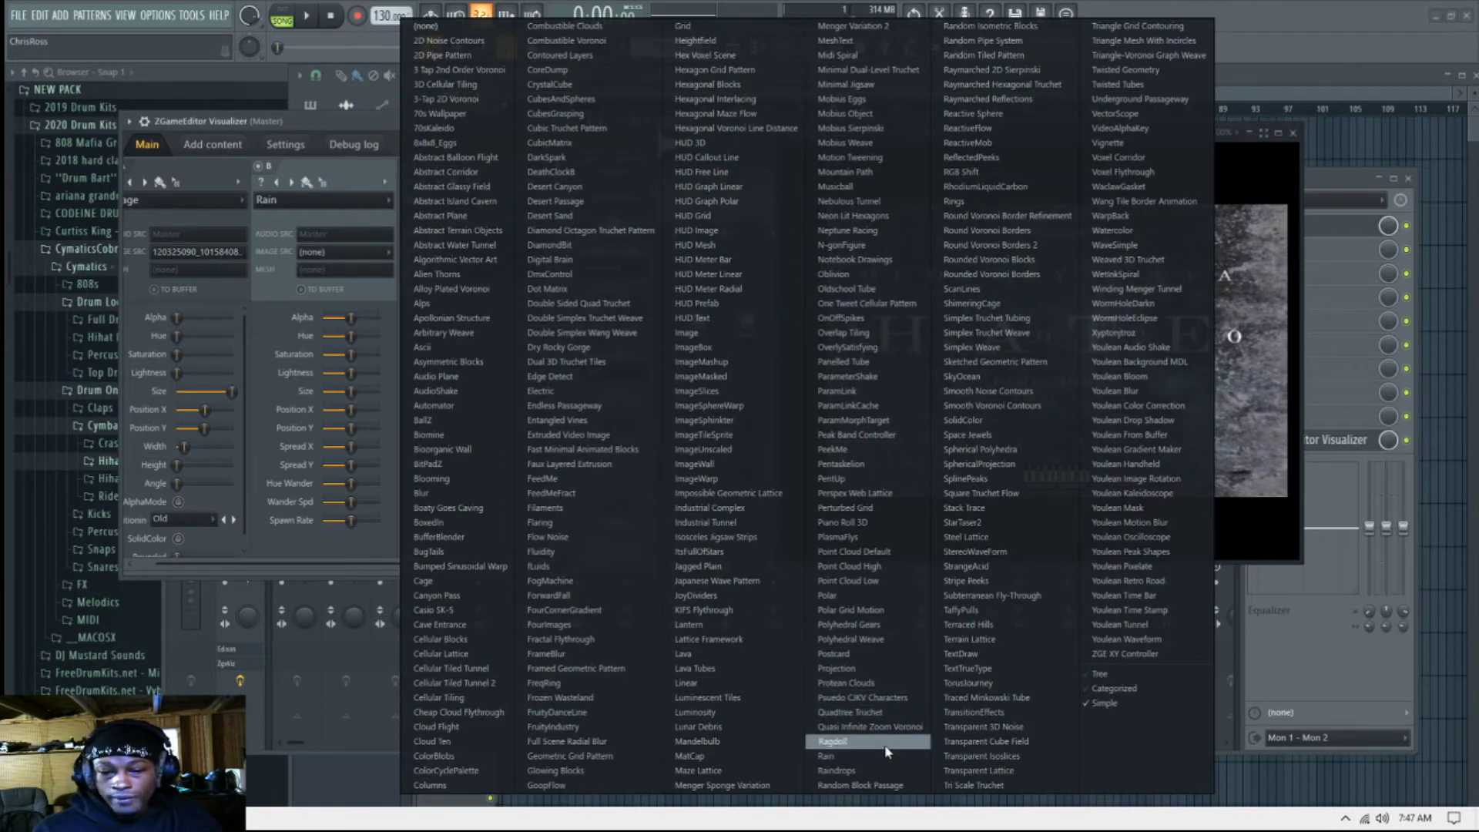
{"action": "left_click", "coordinate": [899, 772]}
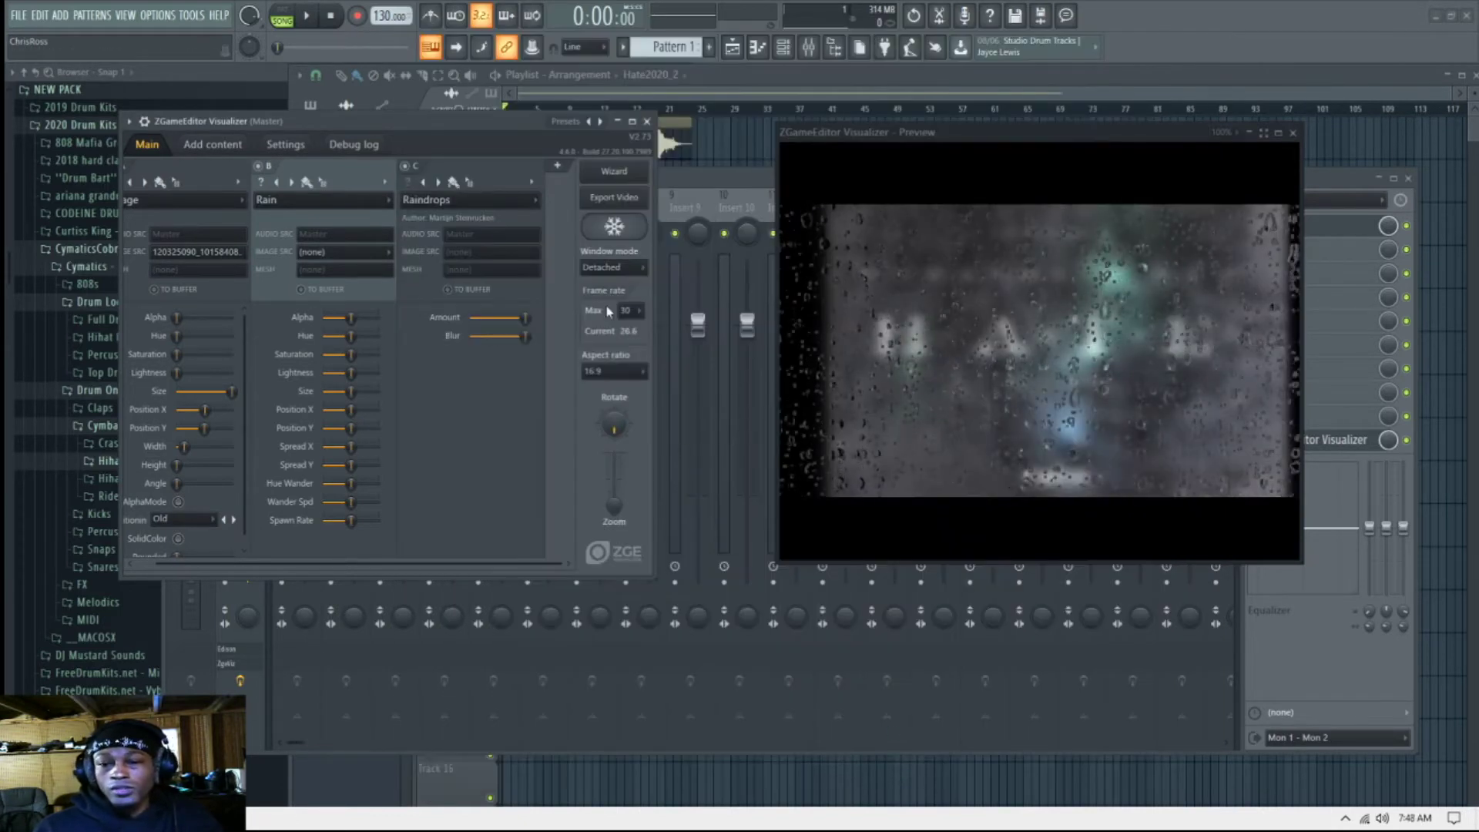
{"action": "key", "text": "space"}
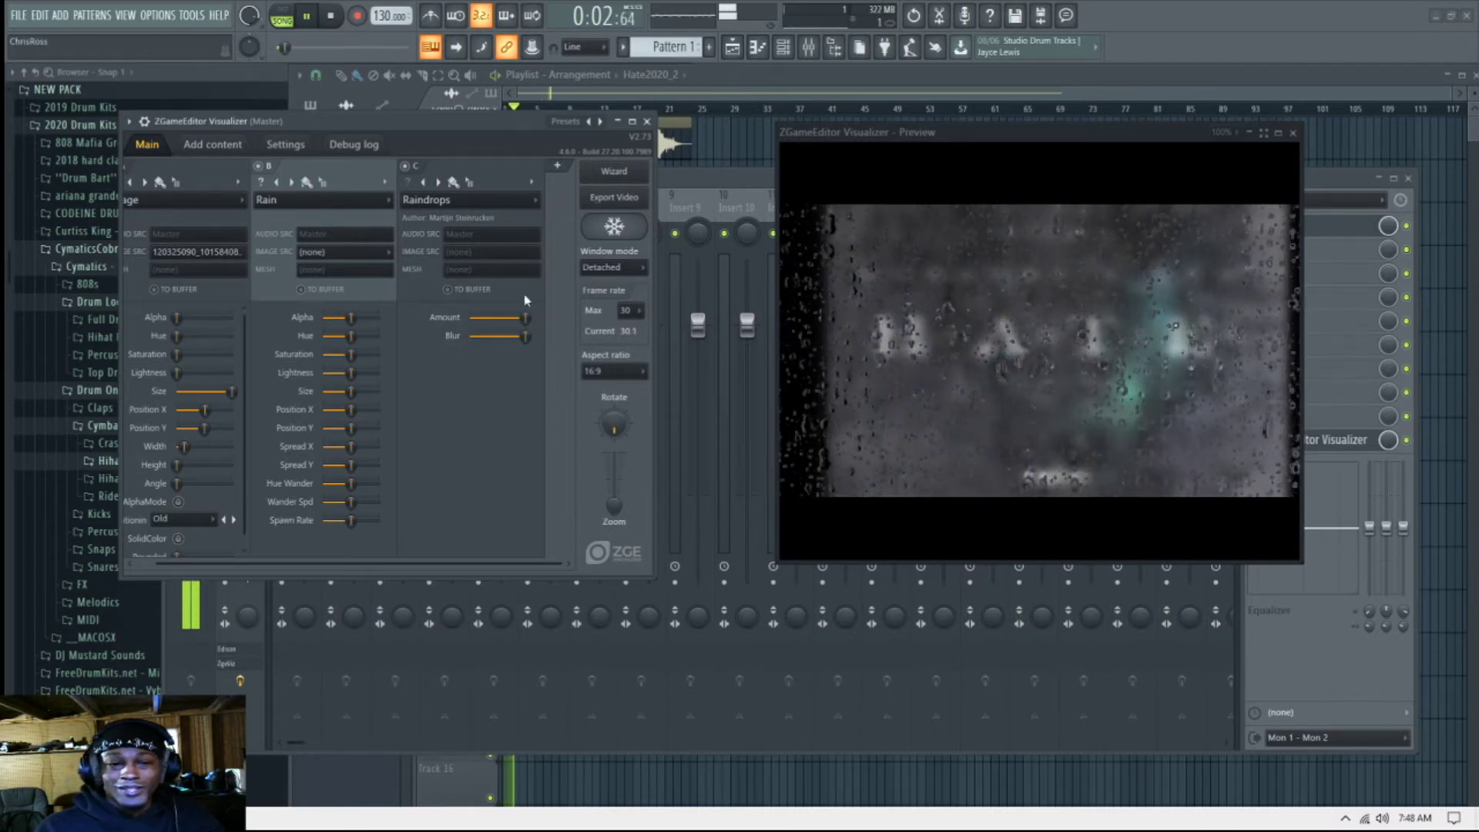
Step: Lower the Raindrops blur, stop playback, and add an empty fourth layer
{"action": "left_click_drag", "start_coordinate": [525, 336], "coordinate": [480, 317]}
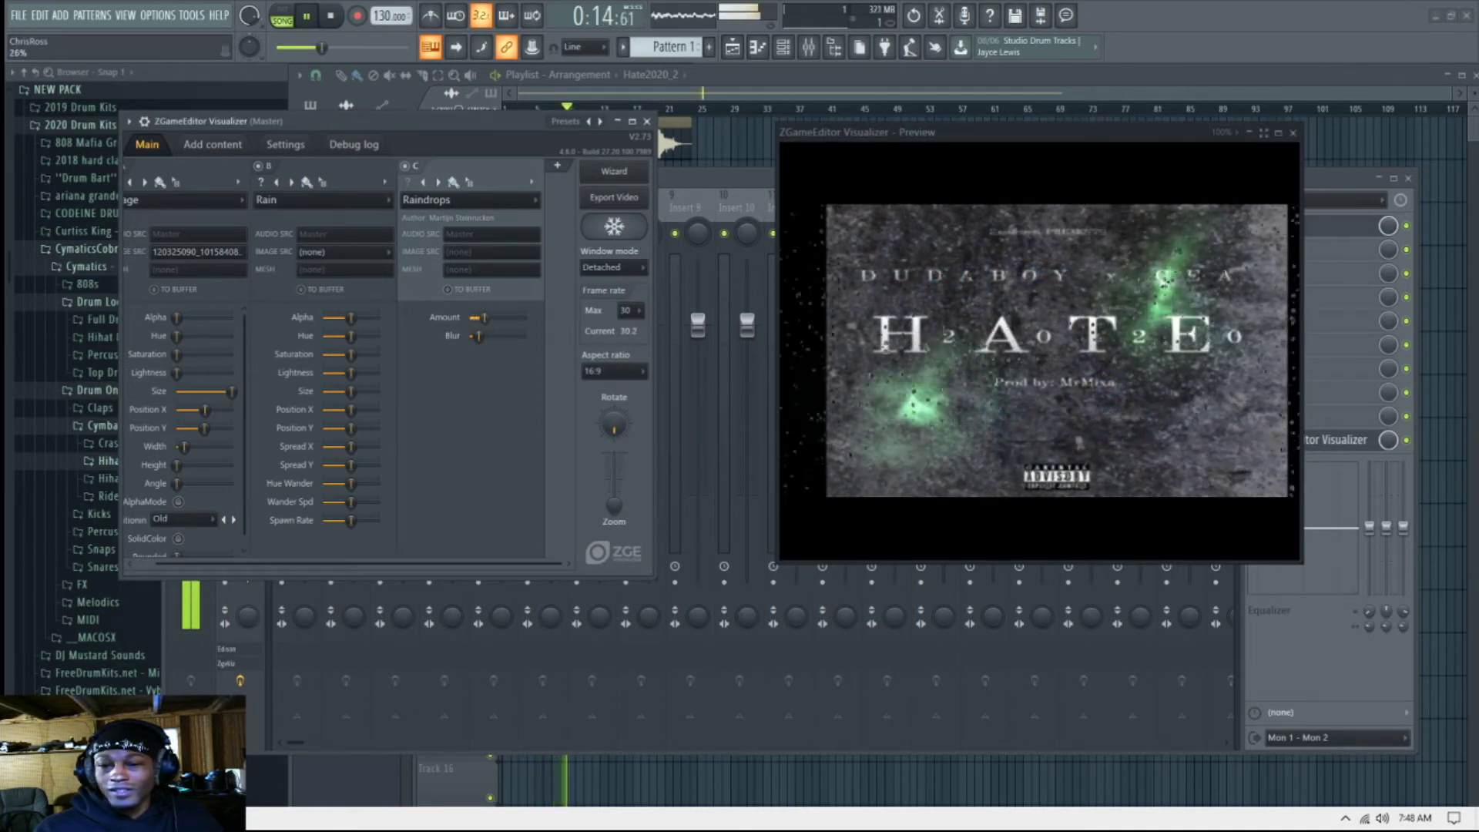
{"action": "key", "text": "space"}
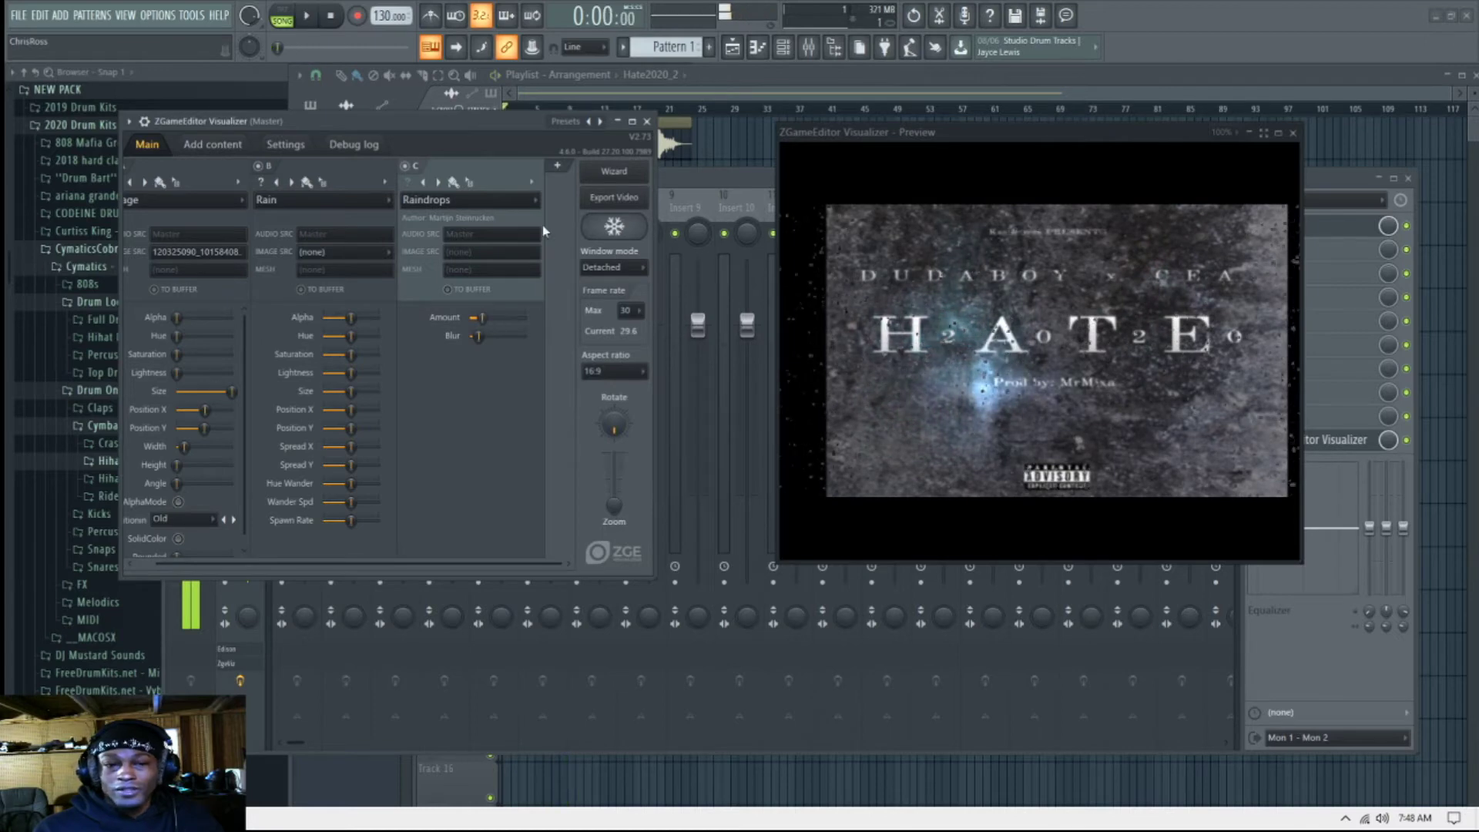
{"action": "left_click", "coordinate": [562, 170]}
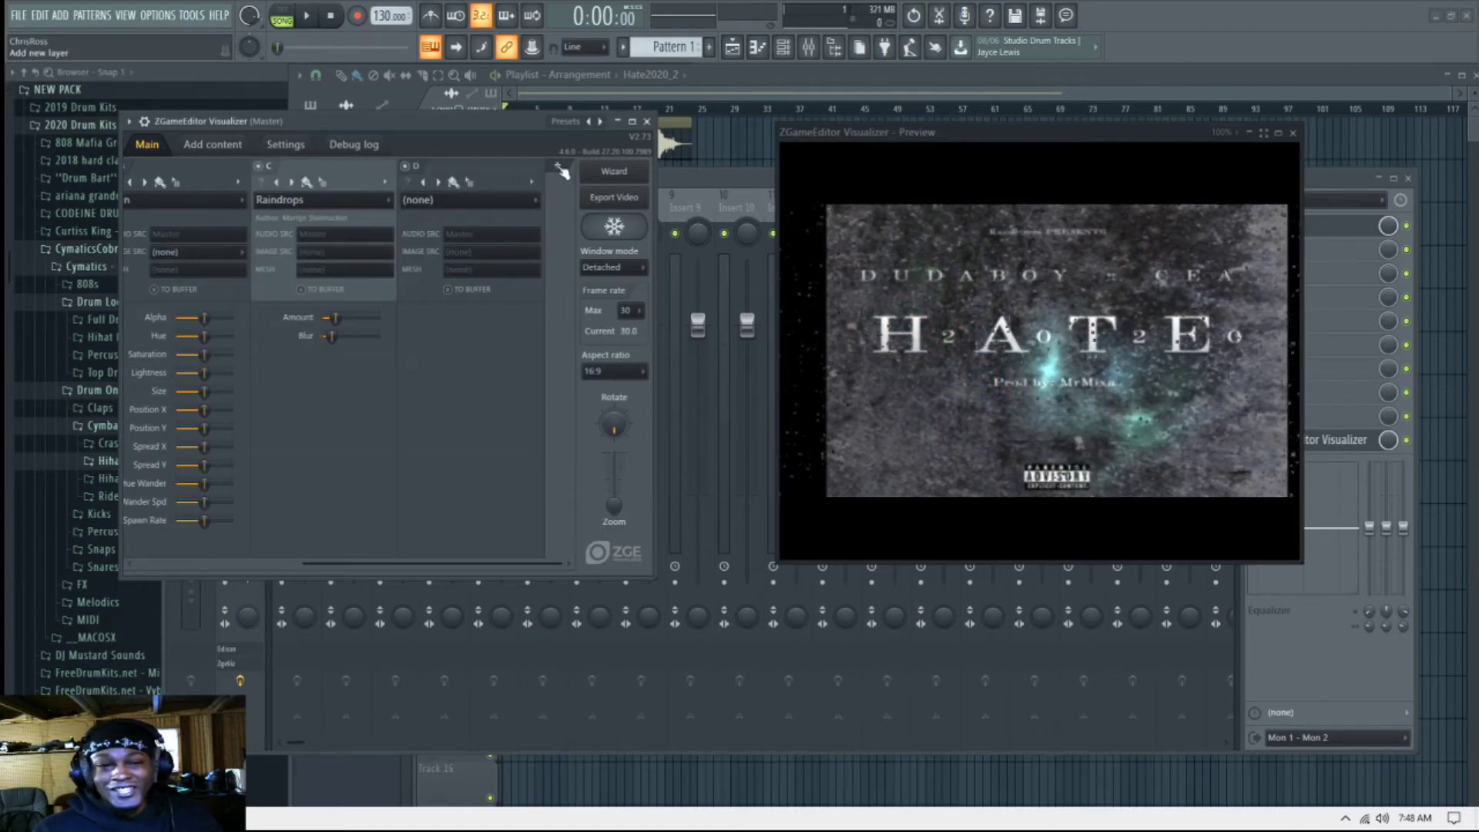
Step: Set layer D to Random Block Passage, play, and audition Random Isometric Blocks, Pipe System and Tiled Pattern
{"action": "left_click", "coordinate": [508, 206]}
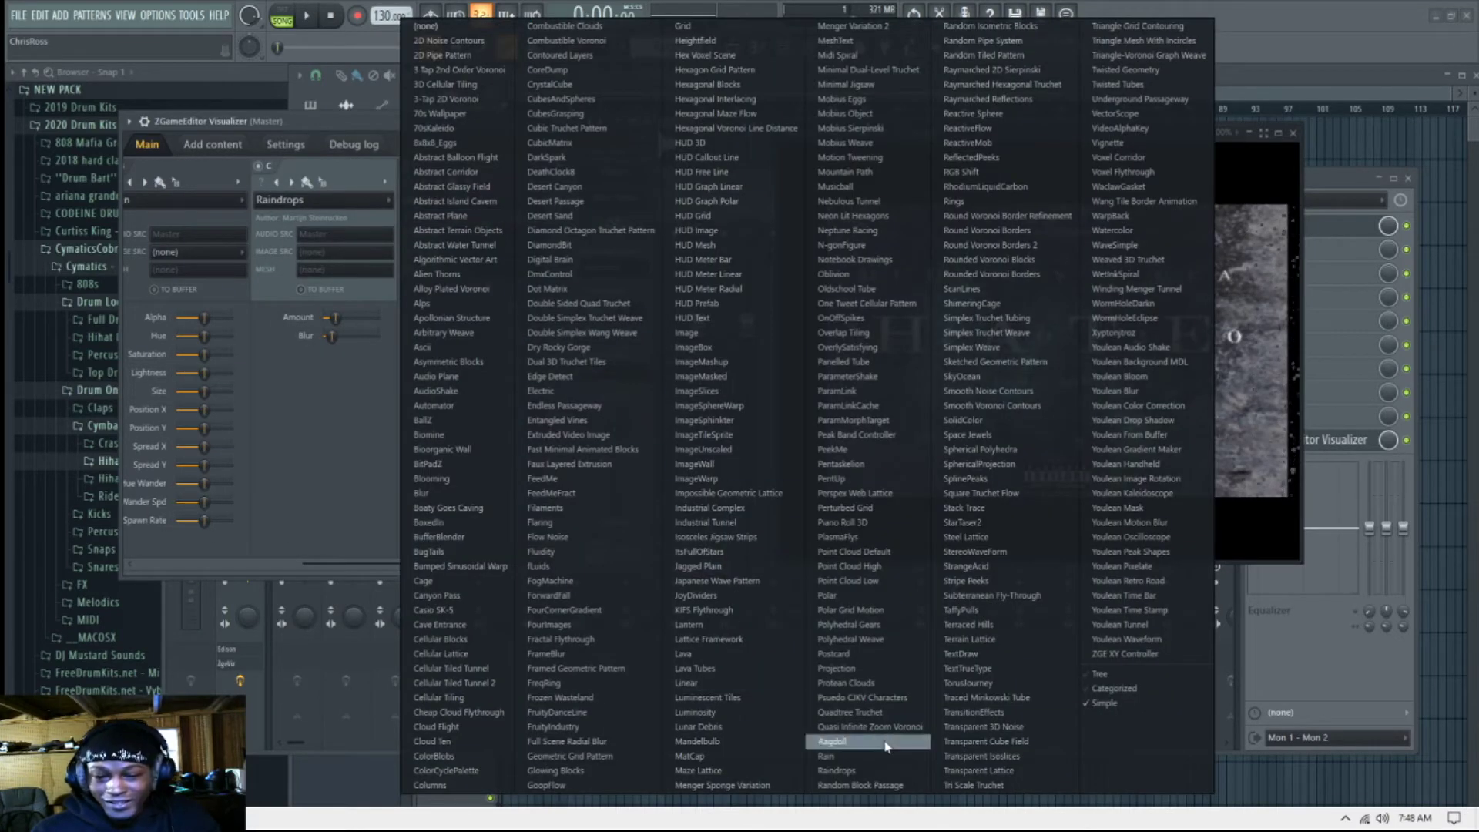
{"action": "left_click", "coordinate": [899, 787]}
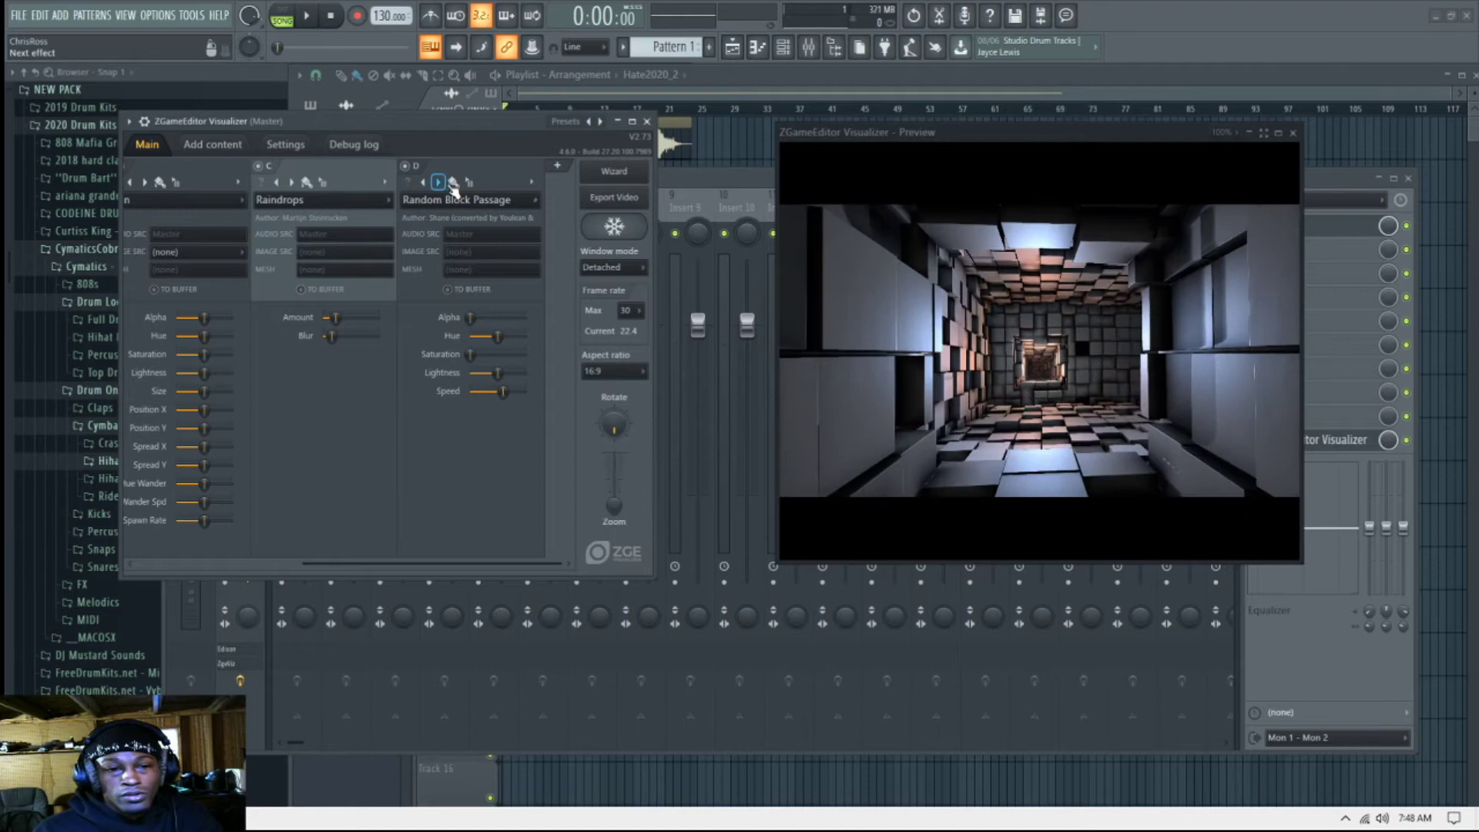
{"action": "key", "text": "space"}
{"action": "left_click", "coordinate": [440, 183]}
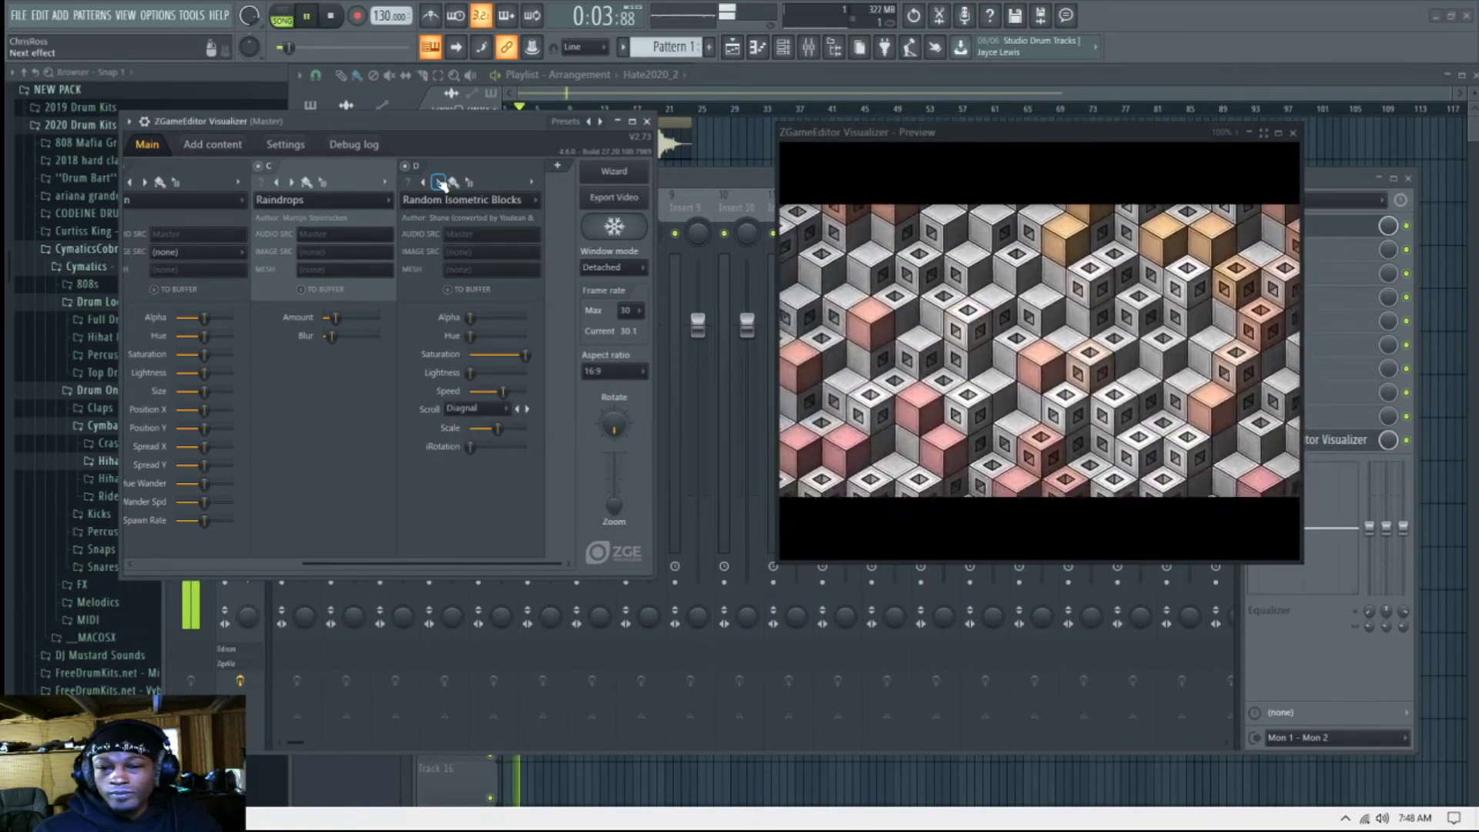
{"action": "left_click", "coordinate": [440, 183]}
{"action": "left_click", "coordinate": [440, 182]}
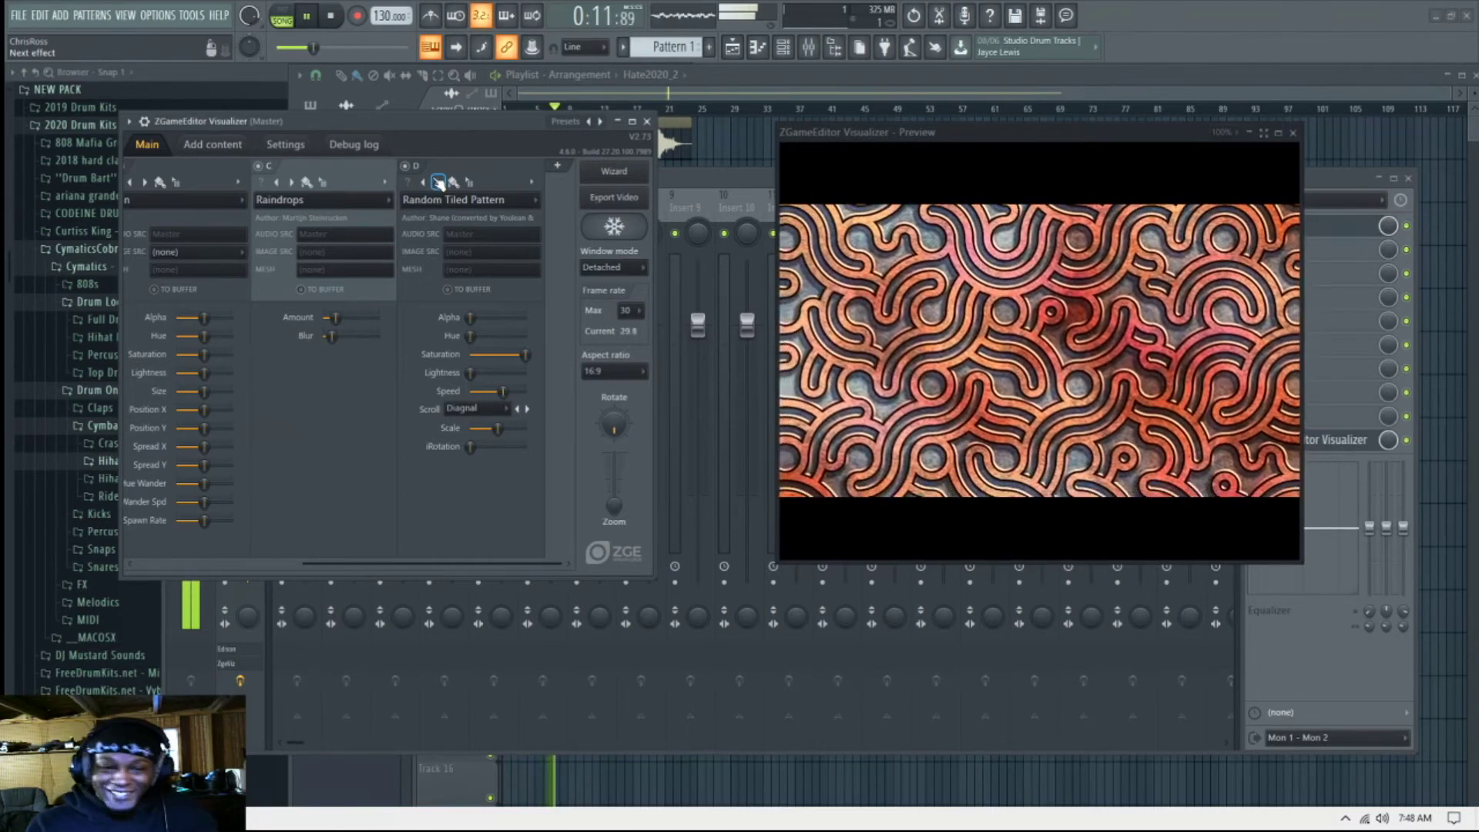
Step: Try the raymarched effects on layer D, then step back to Random Block Passage
{"action": "left_click", "coordinate": [438, 183]}
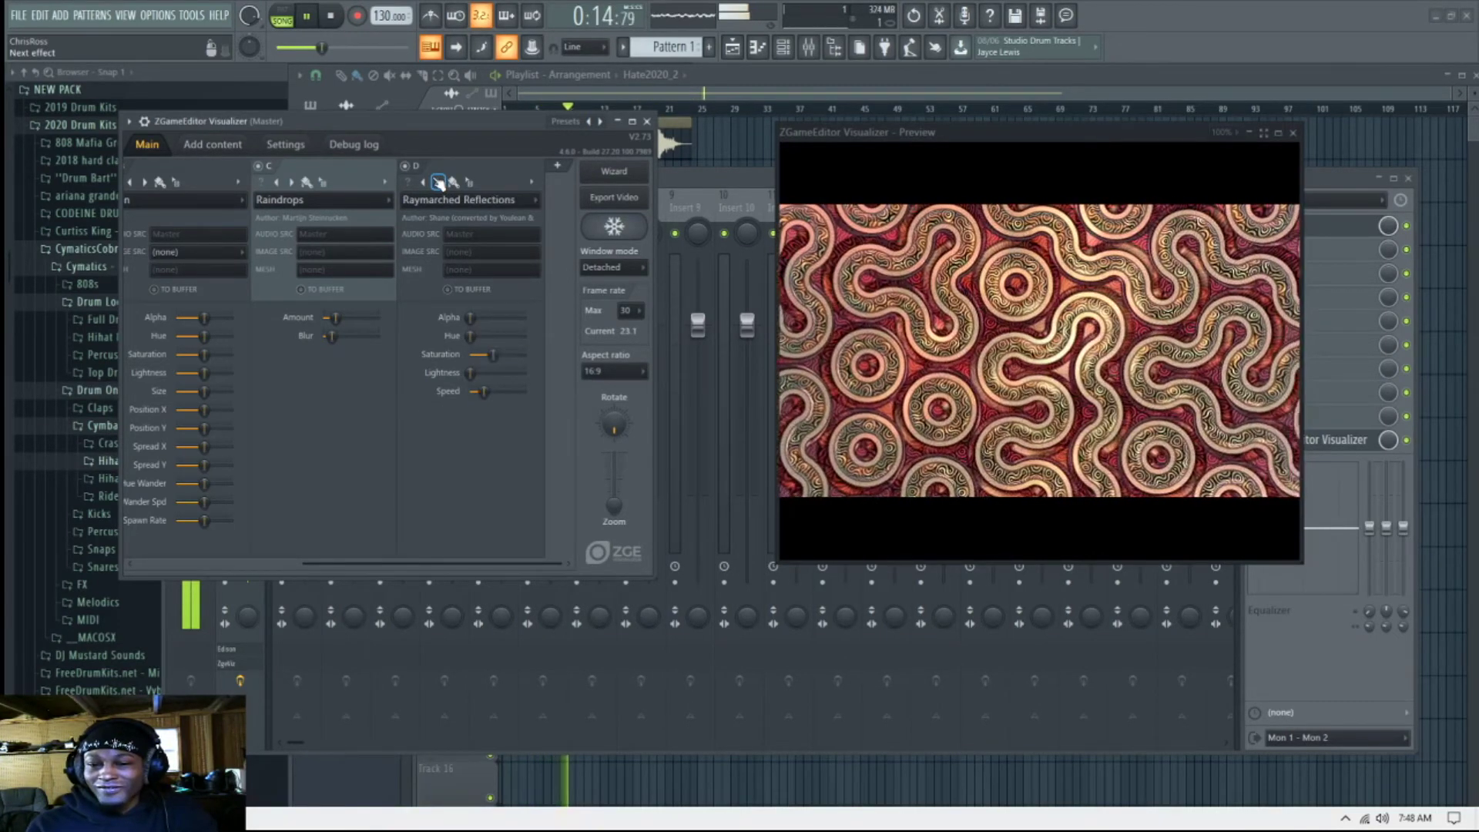
{"action": "left_click", "coordinate": [423, 182]}
{"action": "left_click", "coordinate": [435, 183]}
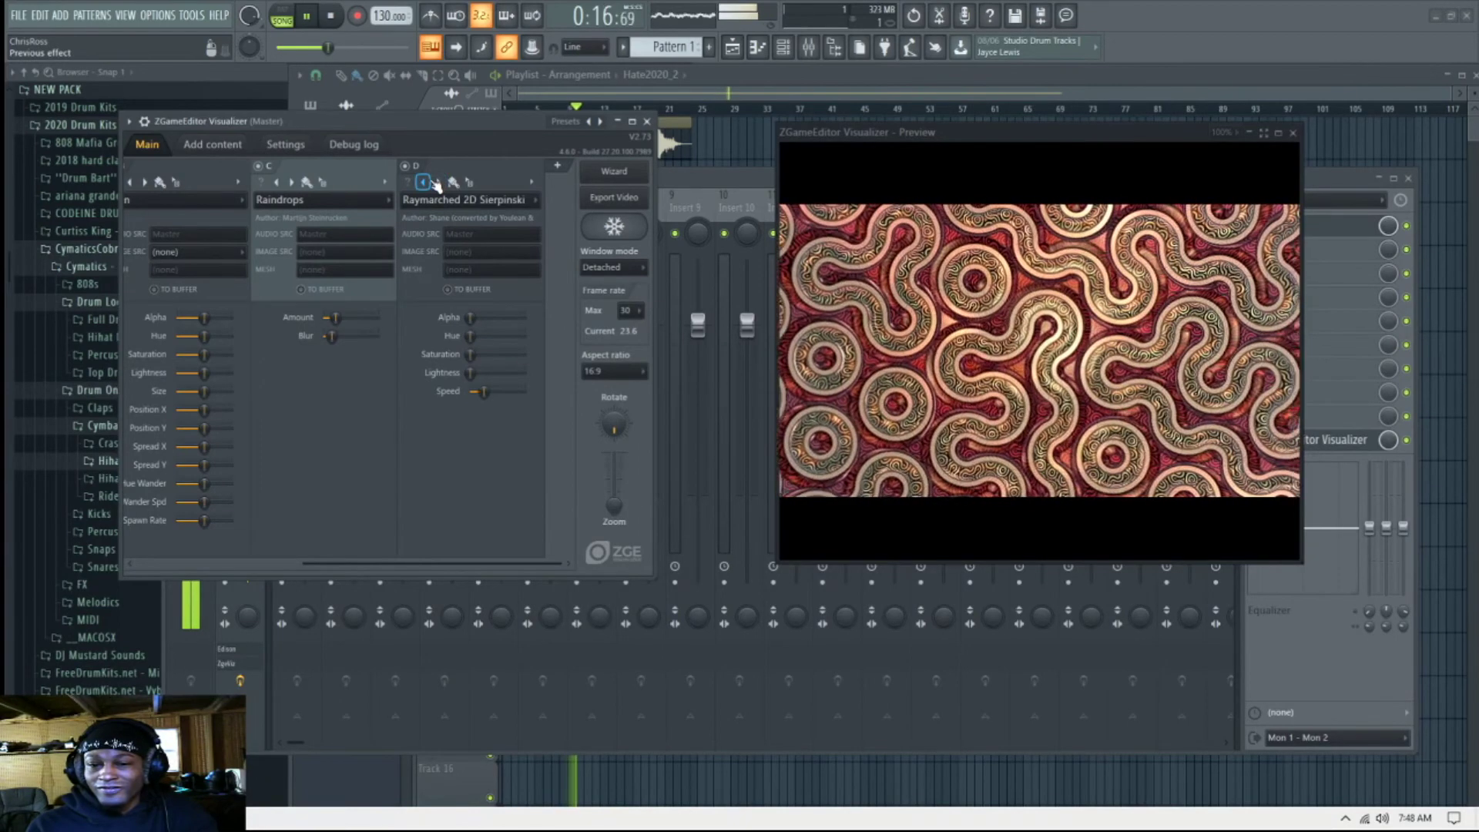
{"action": "left_click", "coordinate": [435, 183]}
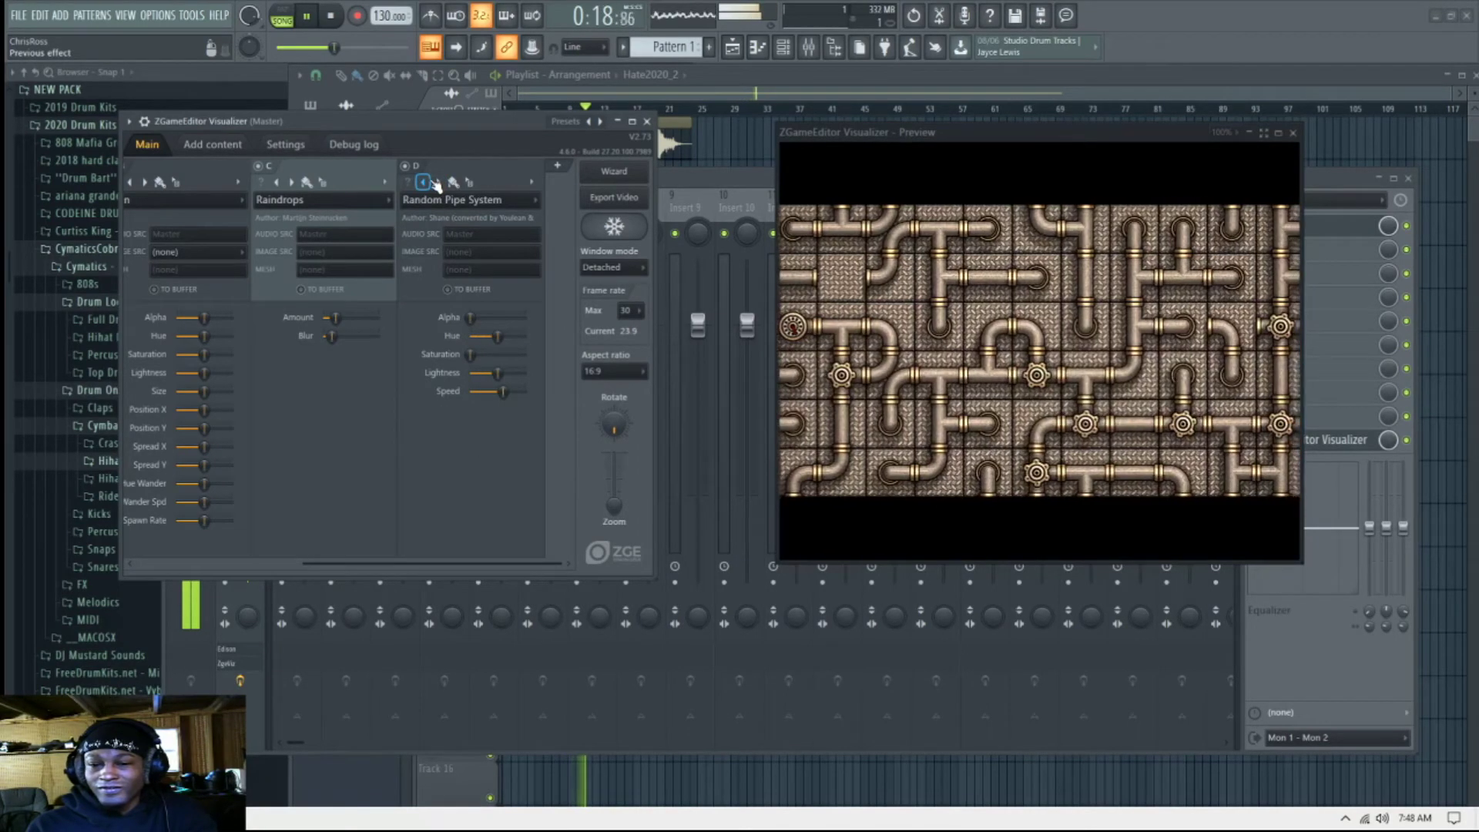
{"action": "left_click", "coordinate": [435, 184]}
{"action": "left_click", "coordinate": [436, 183]}
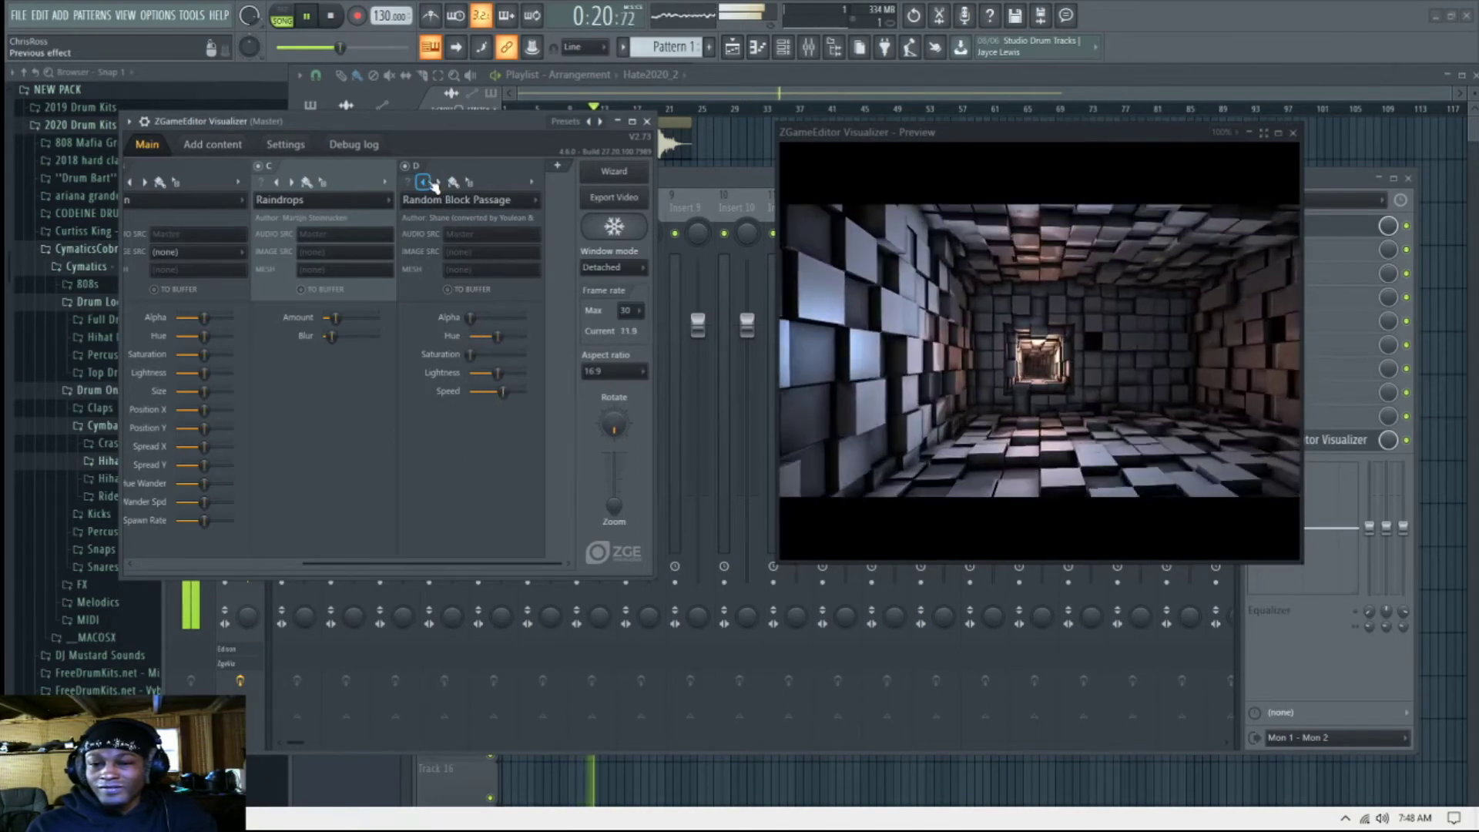
Step: Audition Rain, Ragdoll, Quasi Infinite Zoom Voronoi, Quadtree Truchet and Pseudo CJKV Characters on layer D
{"action": "left_click", "coordinate": [436, 183]}
{"action": "left_click", "coordinate": [435, 183]}
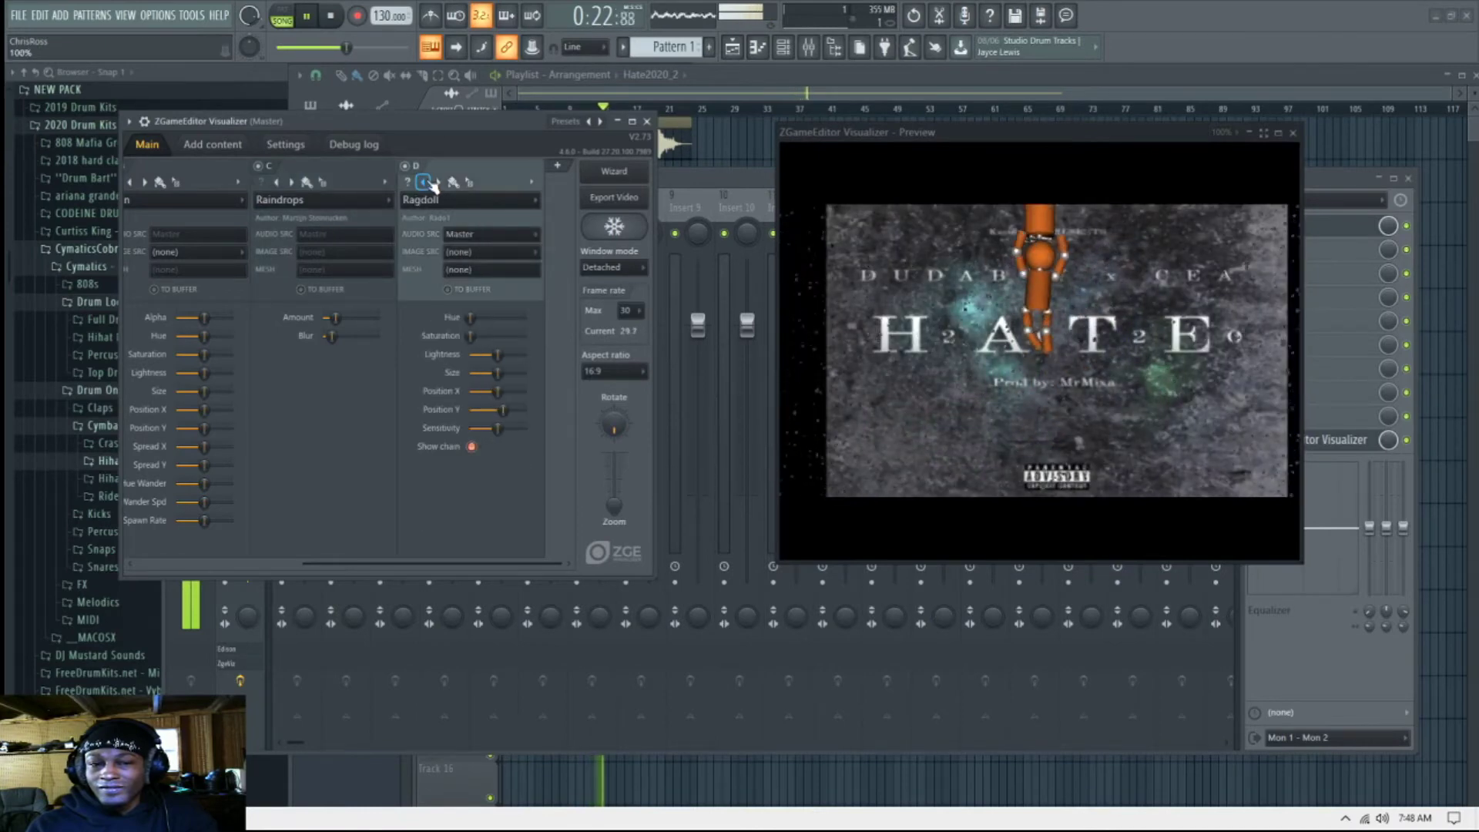
{"action": "left_click", "coordinate": [435, 183]}
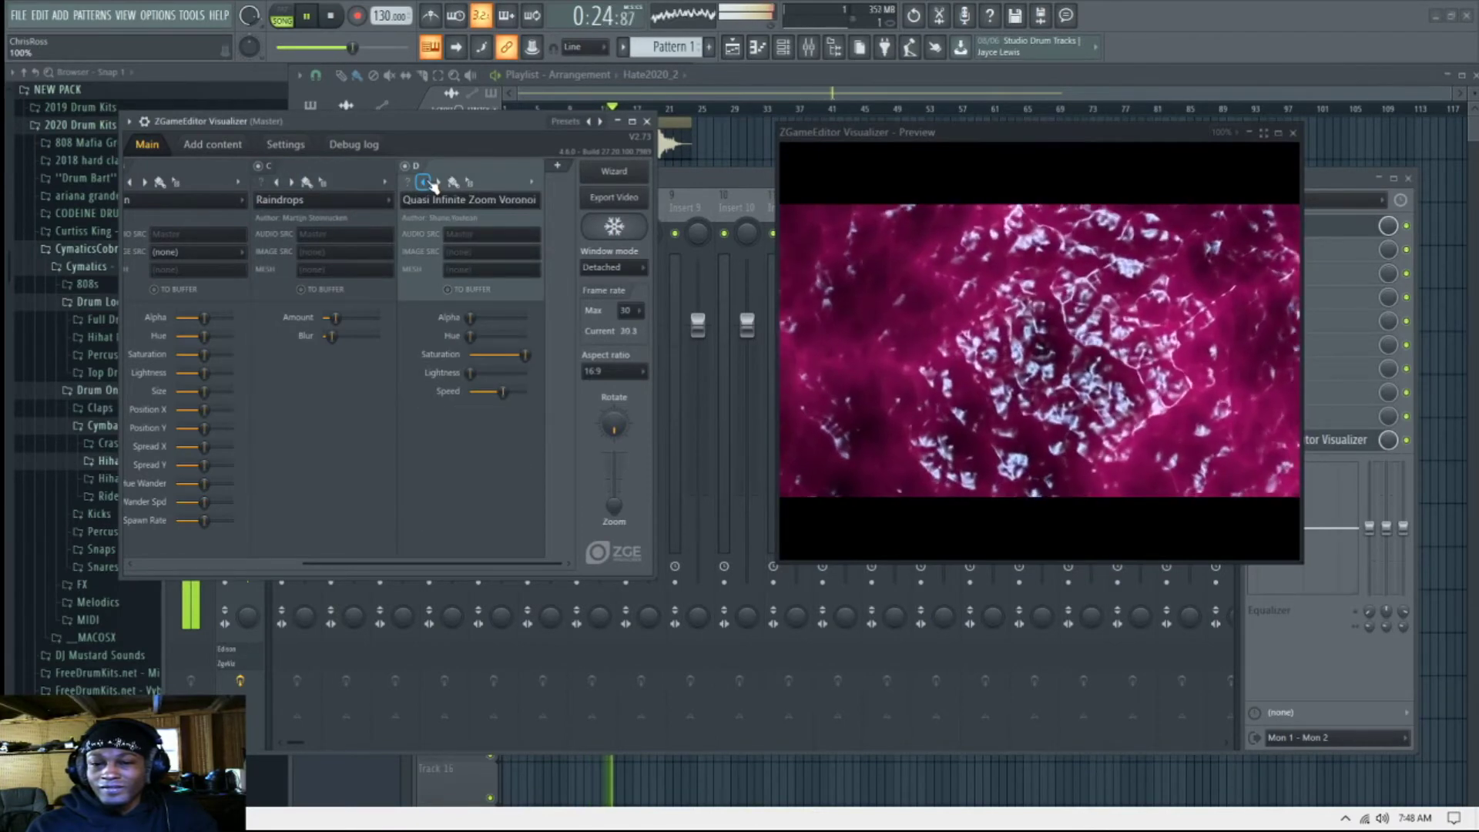
{"action": "left_click", "coordinate": [435, 184]}
{"action": "left_click", "coordinate": [431, 183]}
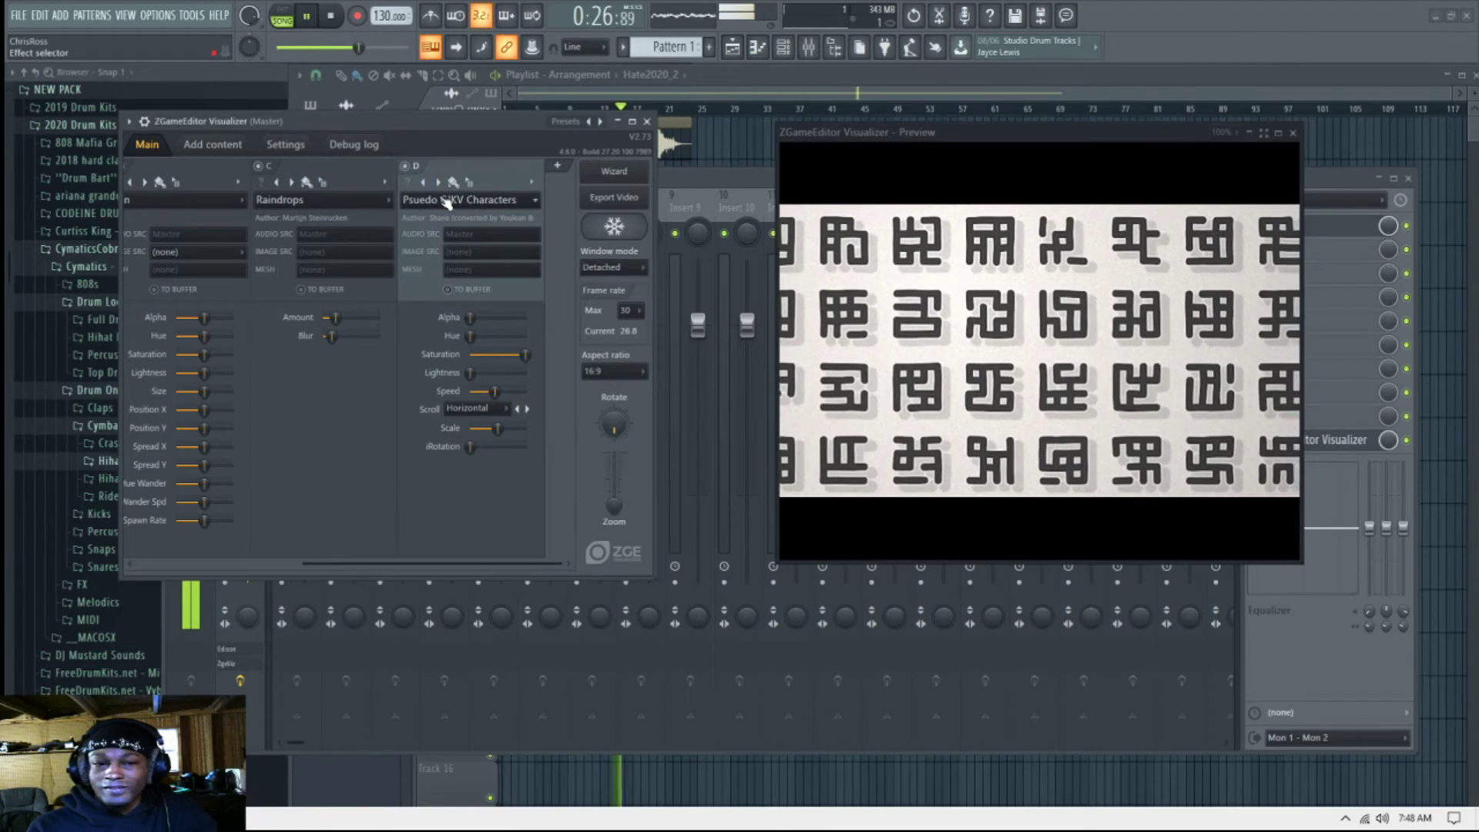
Step: Jump layer D to 8x8x8 Eggs, then audition the Abstract Balloon, Glassy Field, Island Cavern and Terrain effects
{"action": "left_click", "coordinate": [442, 198]}
{"action": "left_click", "coordinate": [445, 143]}
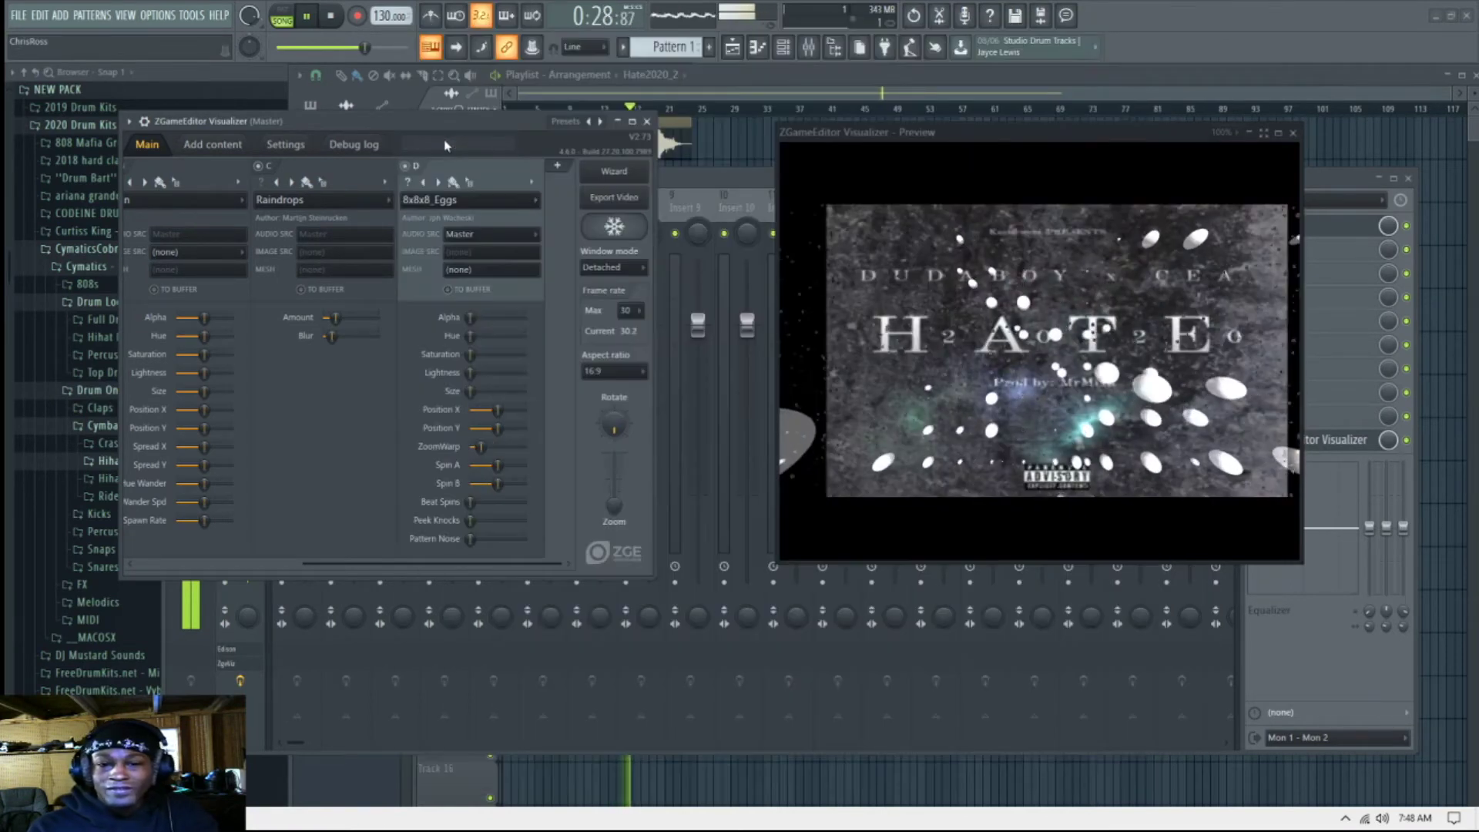
{"action": "left_click", "coordinate": [439, 184]}
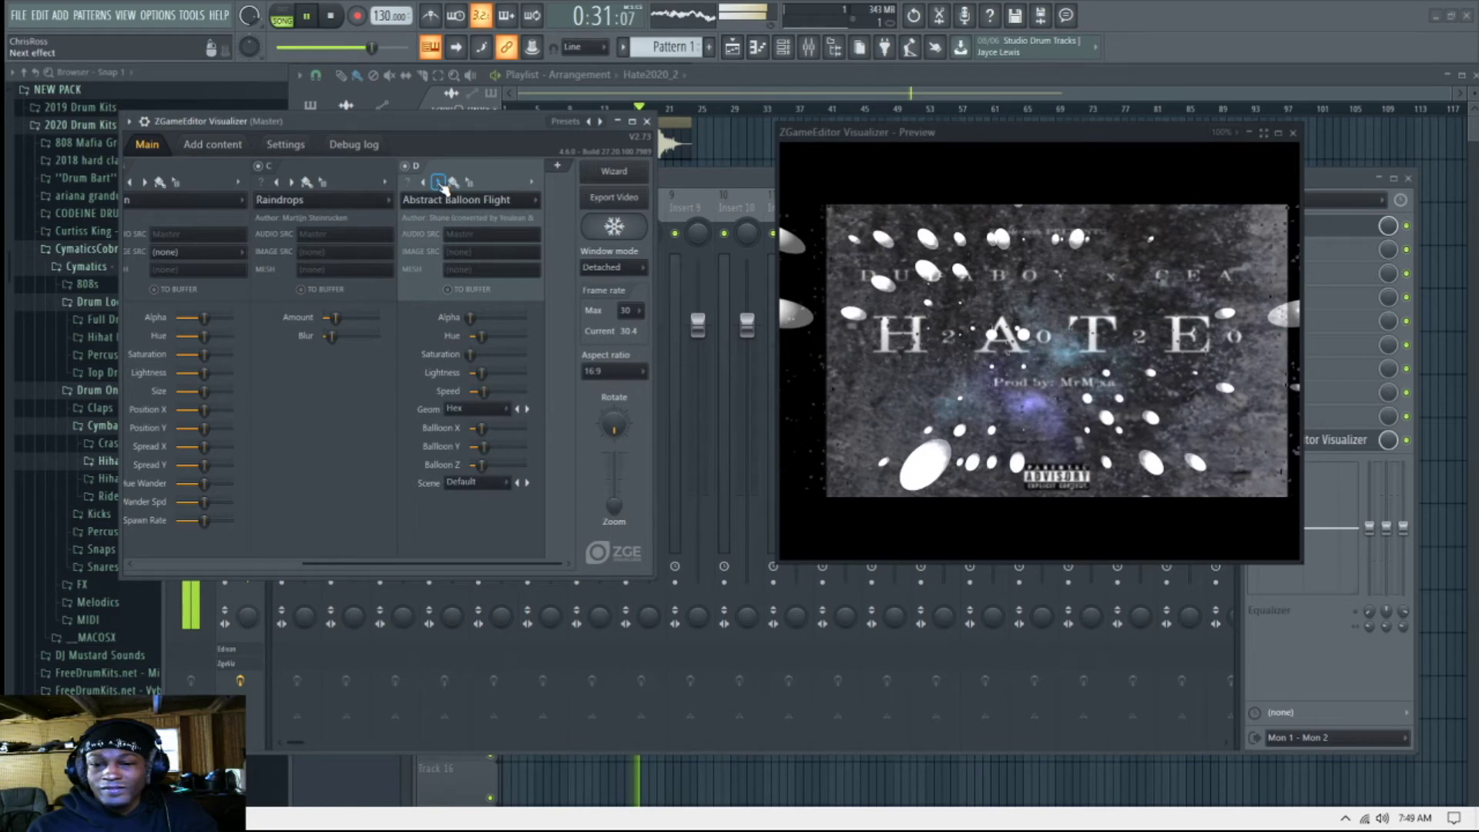
{"action": "left_click", "coordinate": [439, 183]}
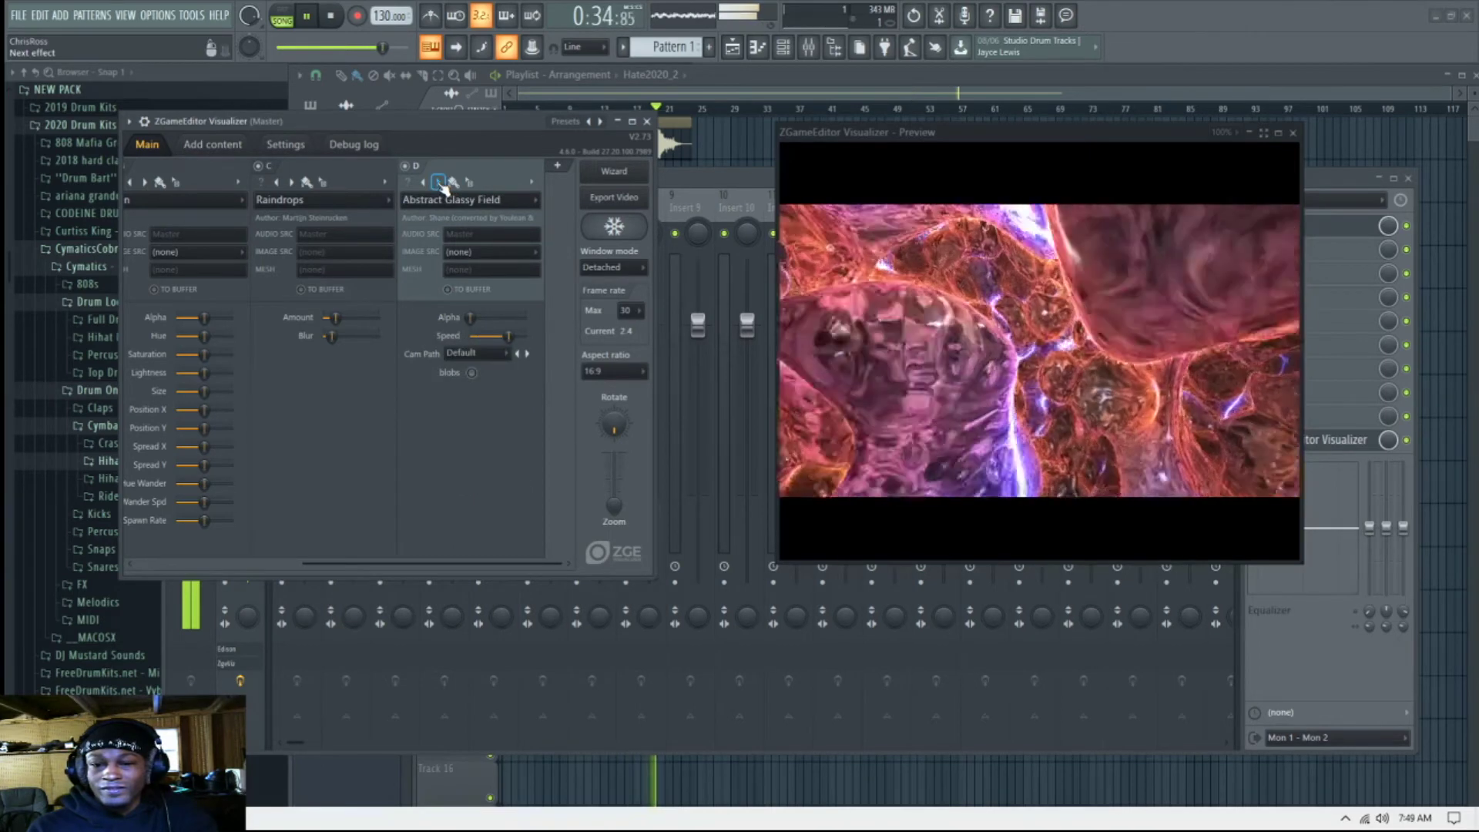
{"action": "left_click", "coordinate": [439, 184]}
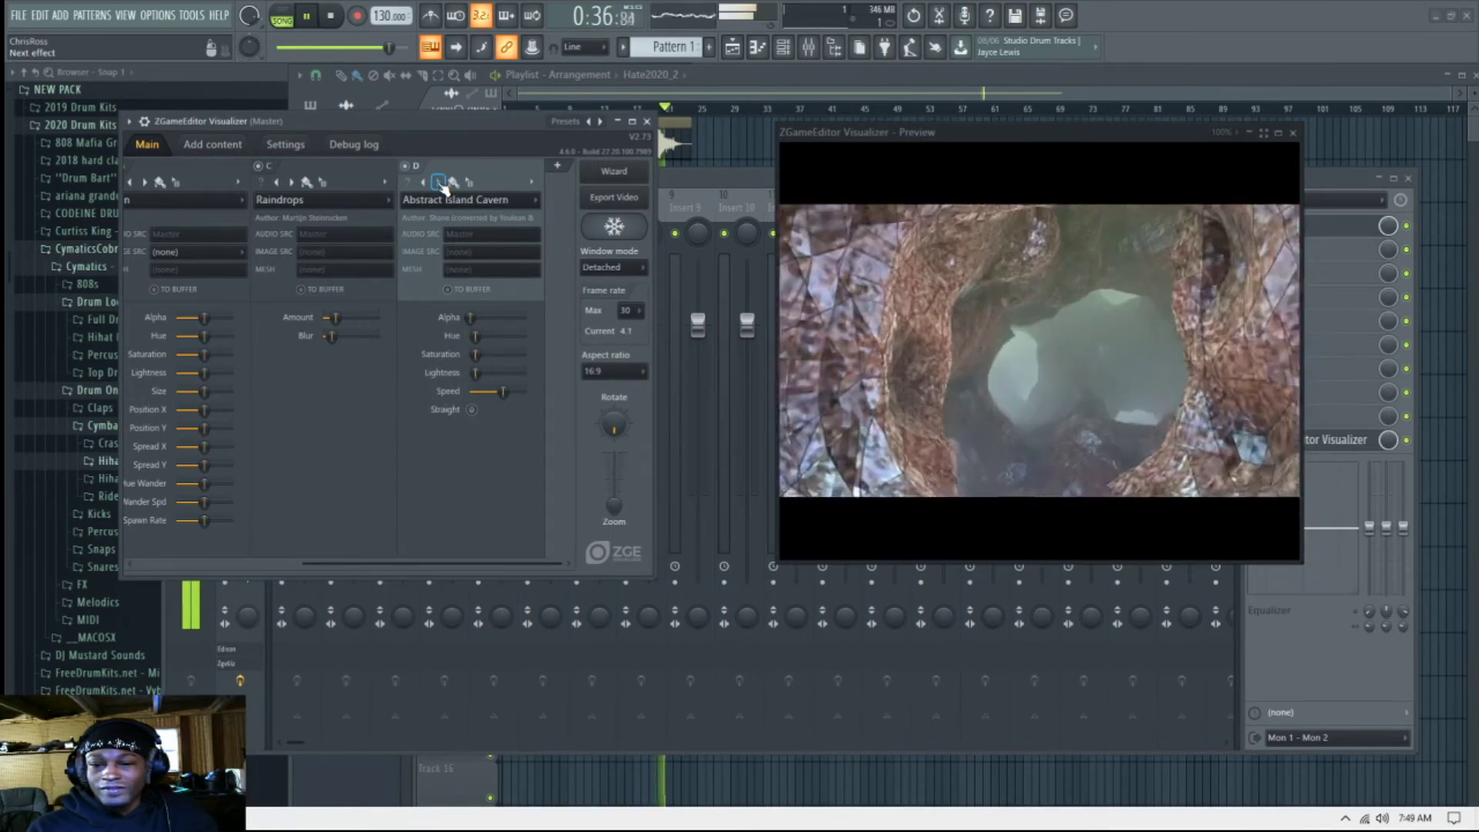
{"action": "left_click", "coordinate": [439, 183]}
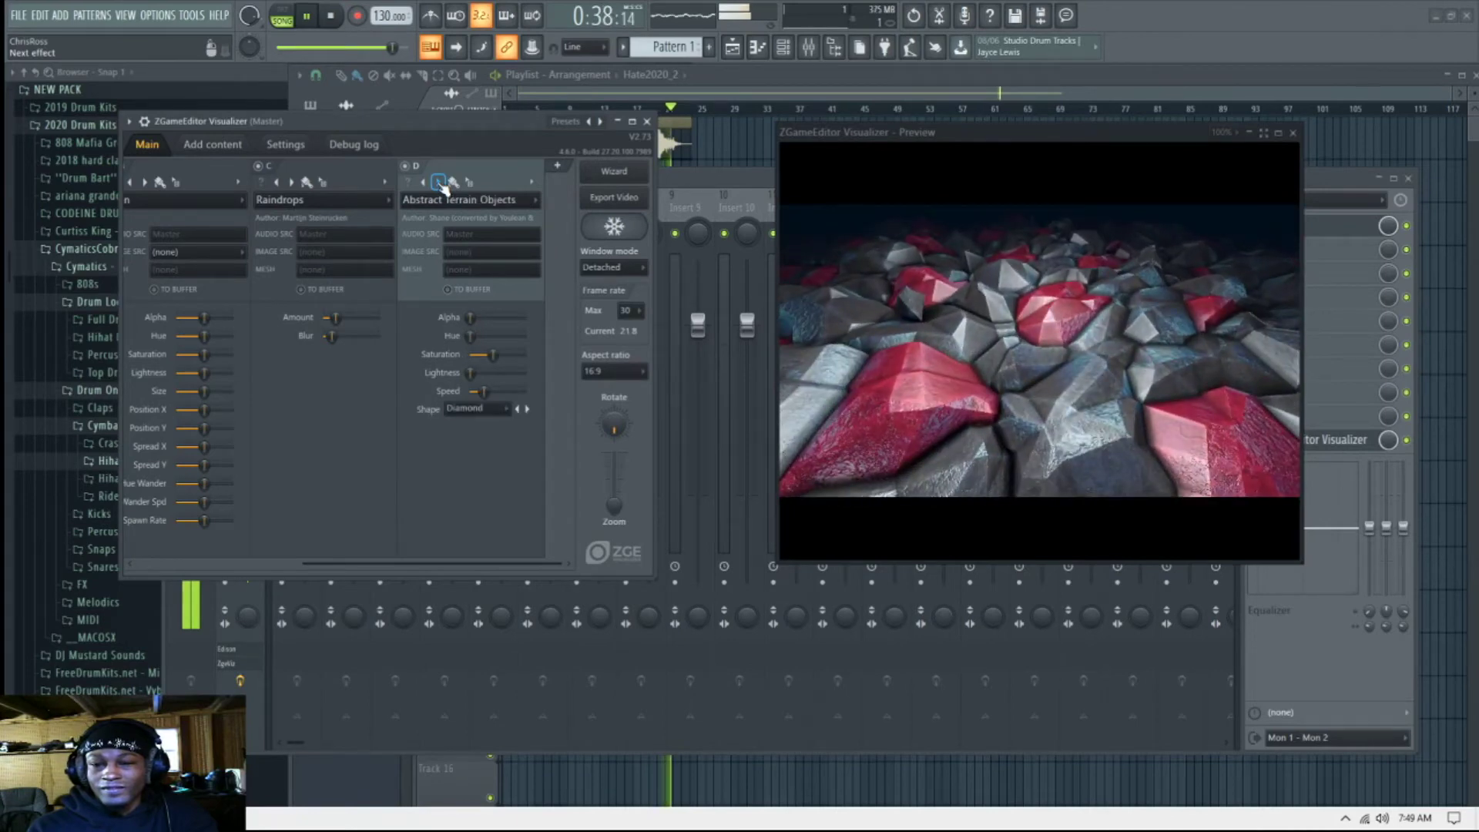
{"action": "left_click", "coordinate": [439, 183]}
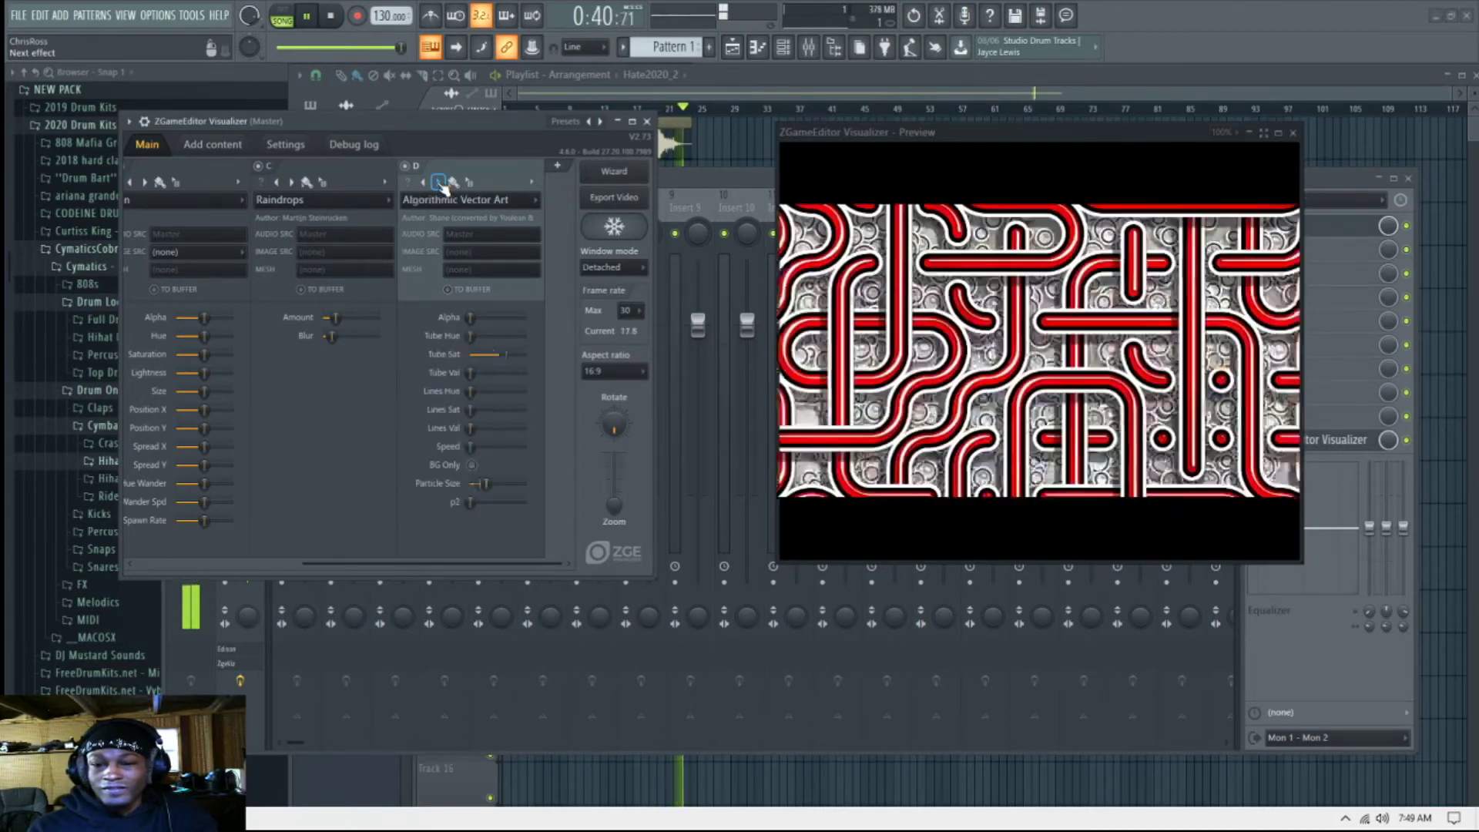
Step: Step layer D through Alien Thorns, Alps and Apollonian Structure, then stop playback
{"action": "left_click", "coordinate": [442, 185]}
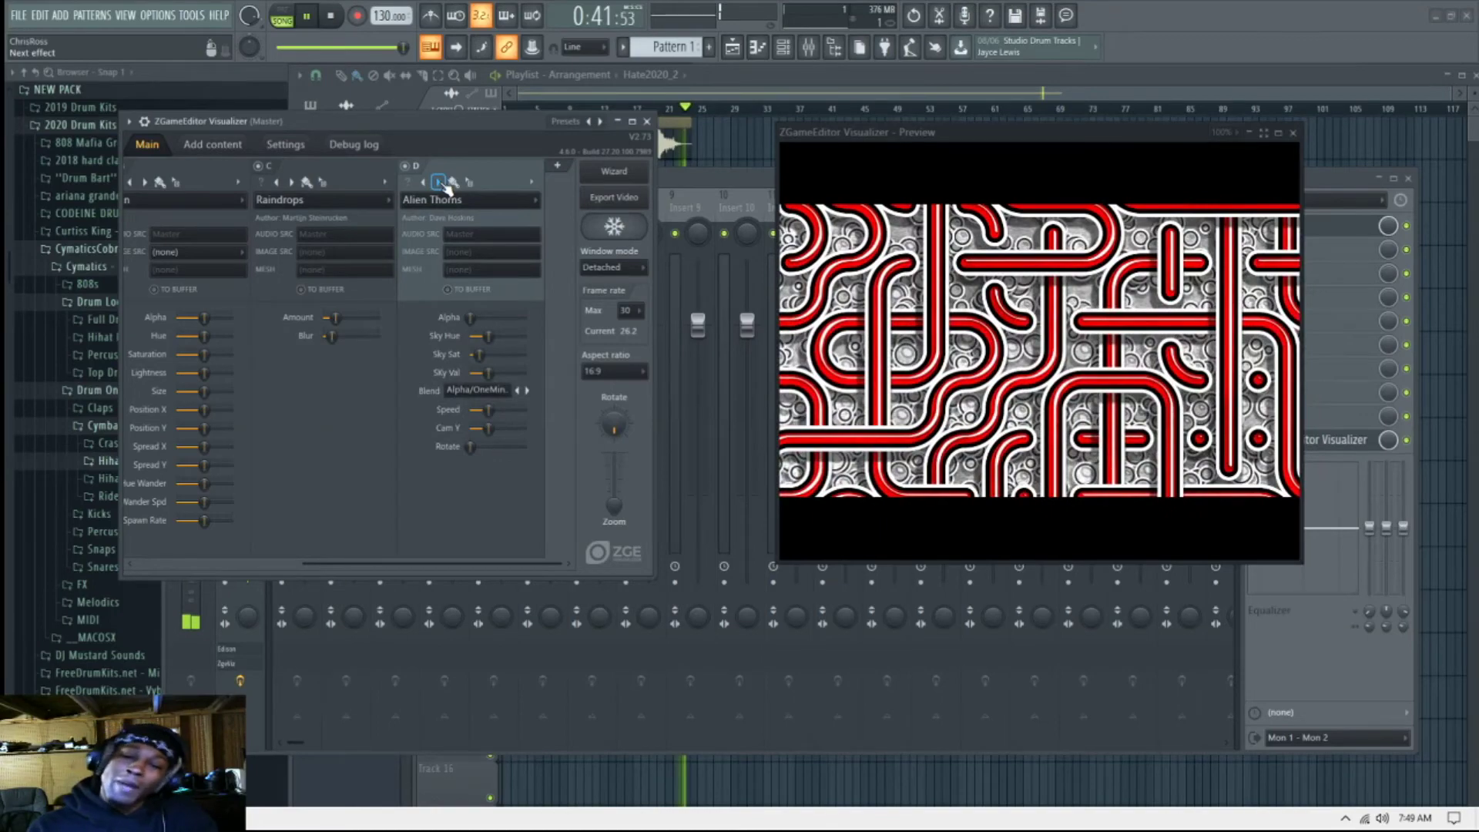
{"action": "left_click", "coordinate": [441, 183]}
{"action": "left_click", "coordinate": [440, 183]}
{"action": "left_click", "coordinate": [440, 183]}
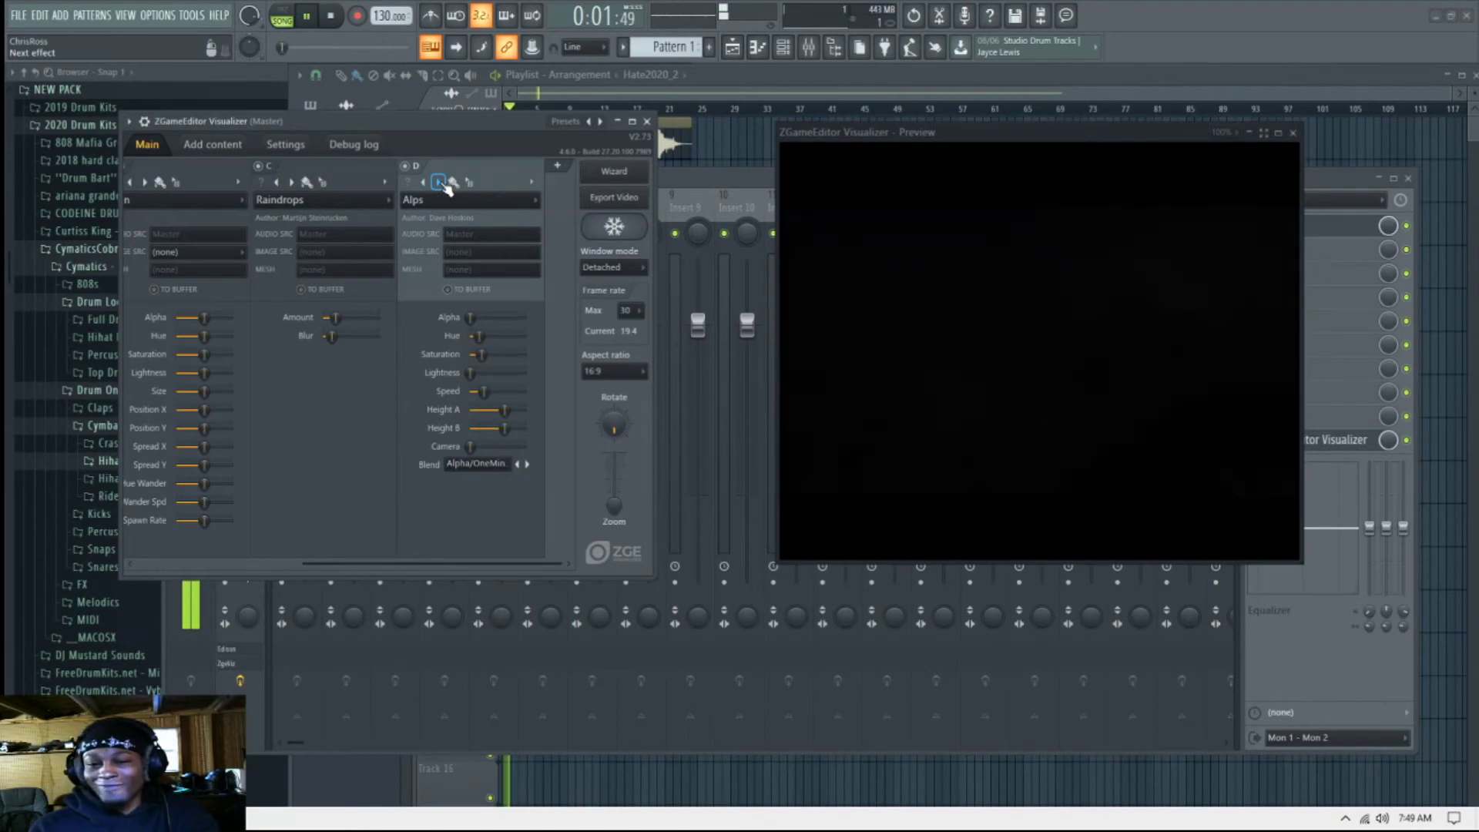
{"action": "left_click", "coordinate": [441, 184]}
{"action": "key", "text": "space"}
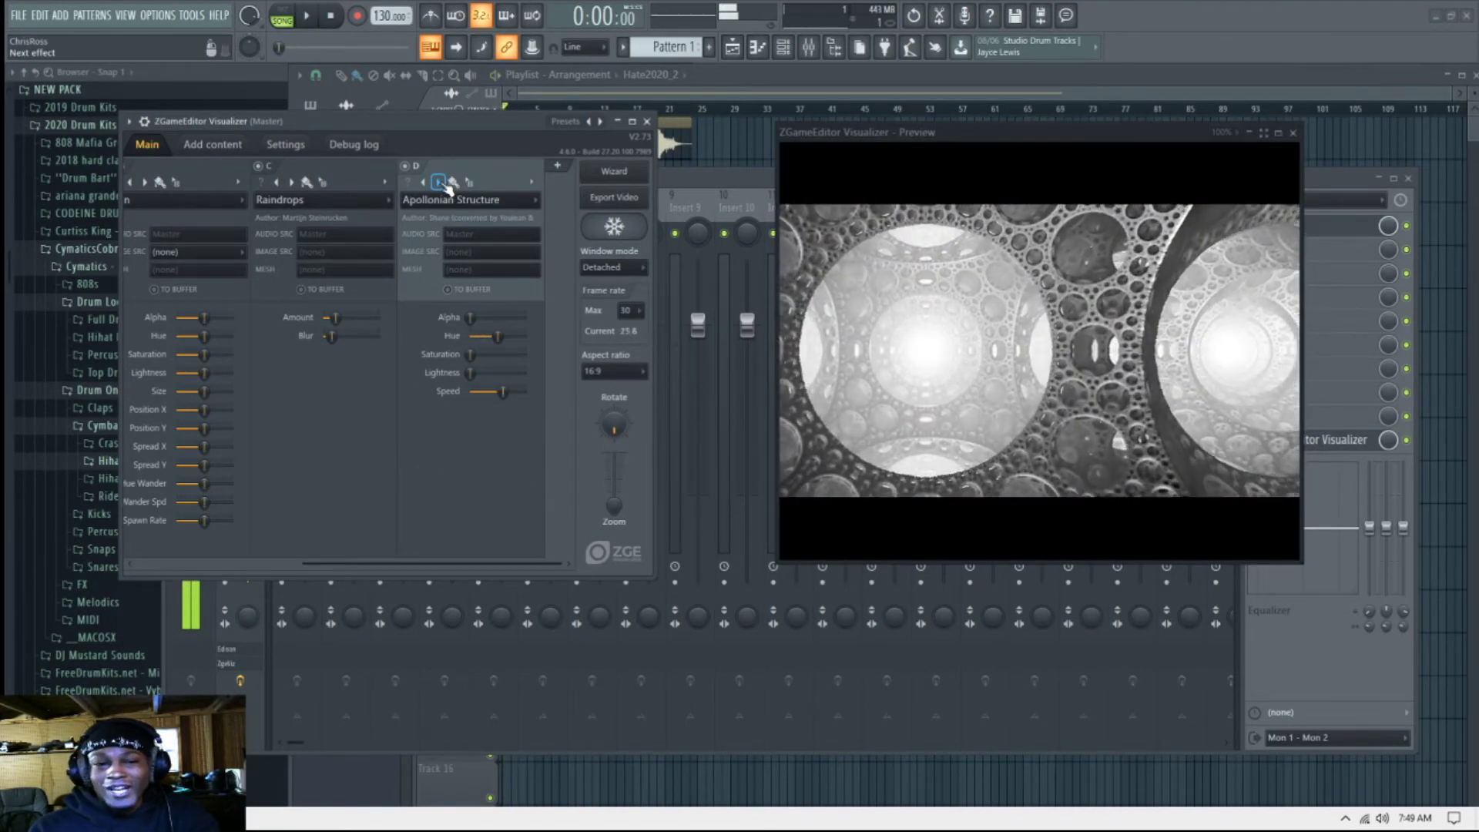
Step: Pick VectorScope for layer D, step back to Triangle-Voronoi, and reopen the effect list
{"action": "left_click", "coordinate": [459, 202]}
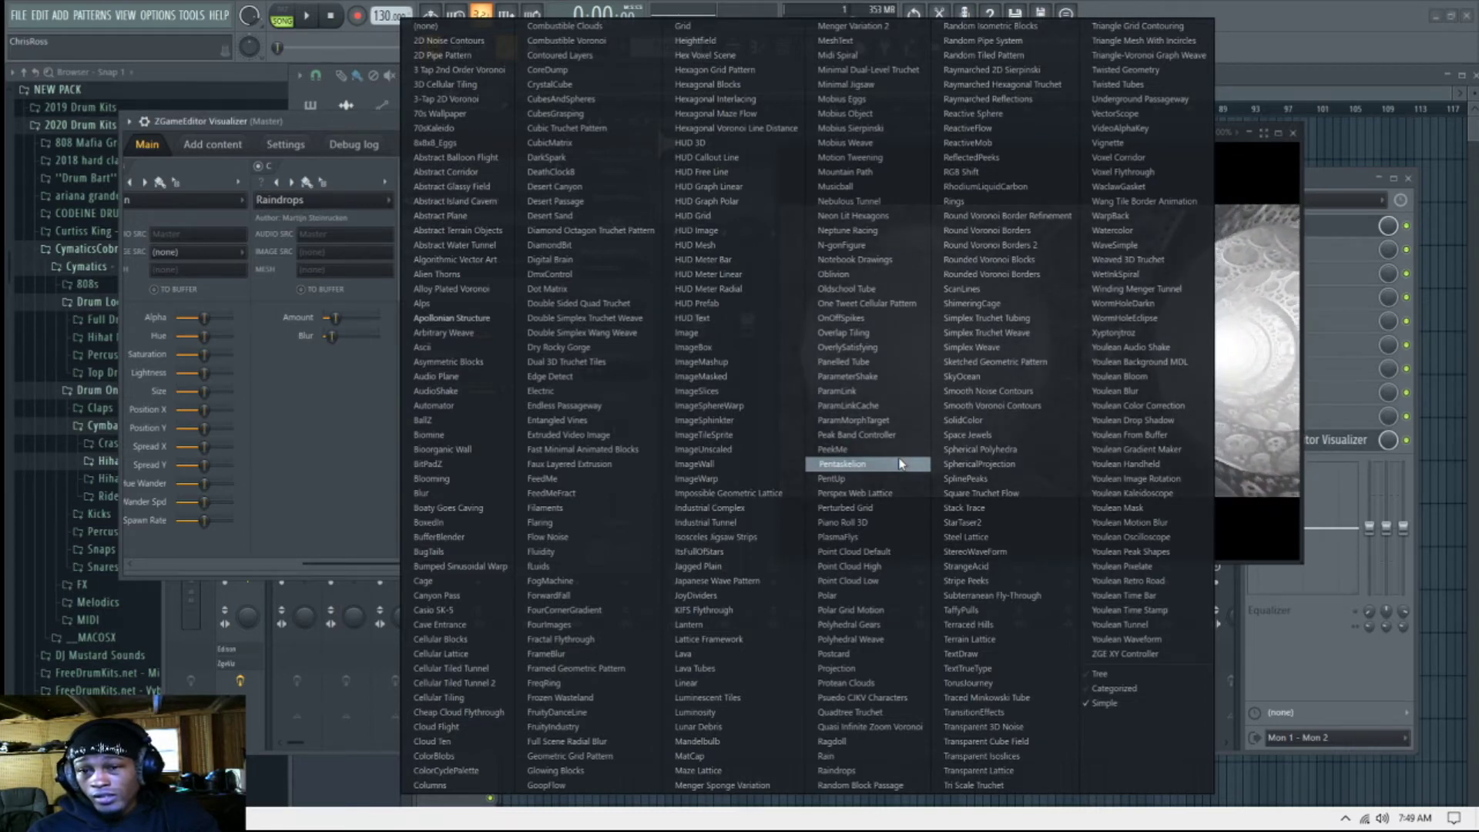
{"action": "left_click", "coordinate": [1131, 114]}
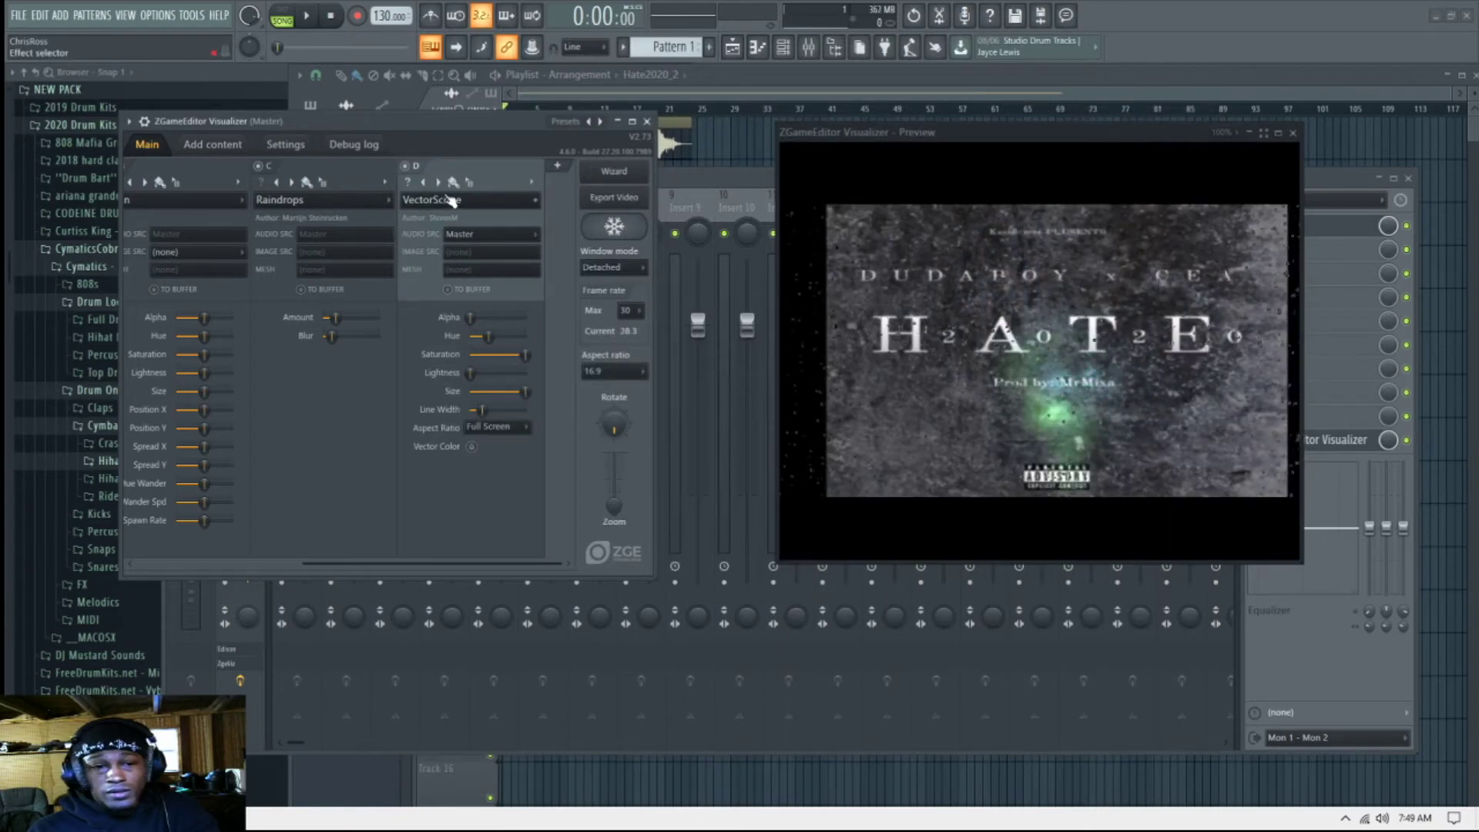
{"action": "left_click", "coordinate": [422, 183]}
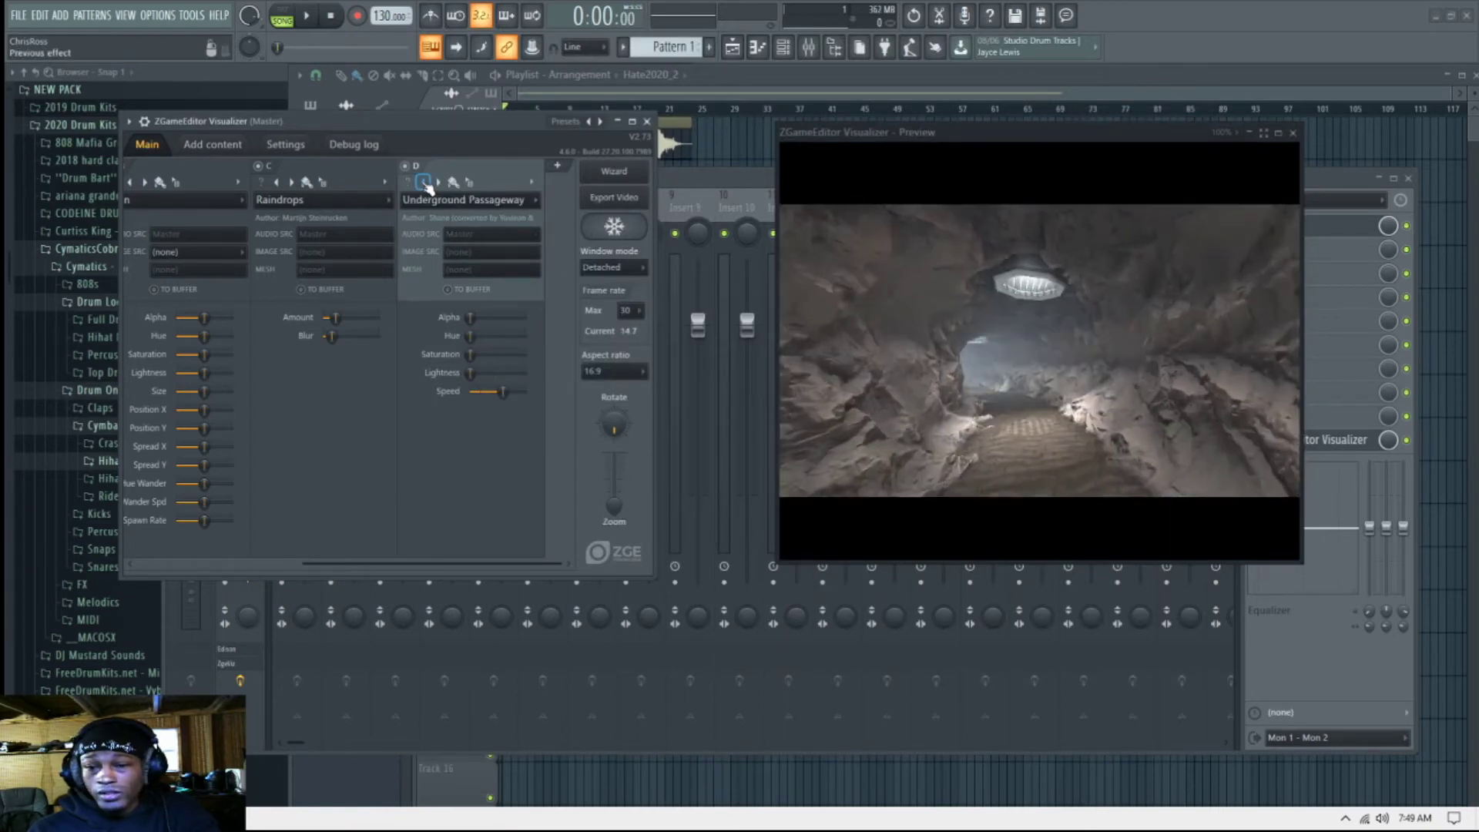
{"action": "left_click", "coordinate": [423, 183]}
{"action": "left_click", "coordinate": [423, 182]}
{"action": "left_click", "coordinate": [423, 183]}
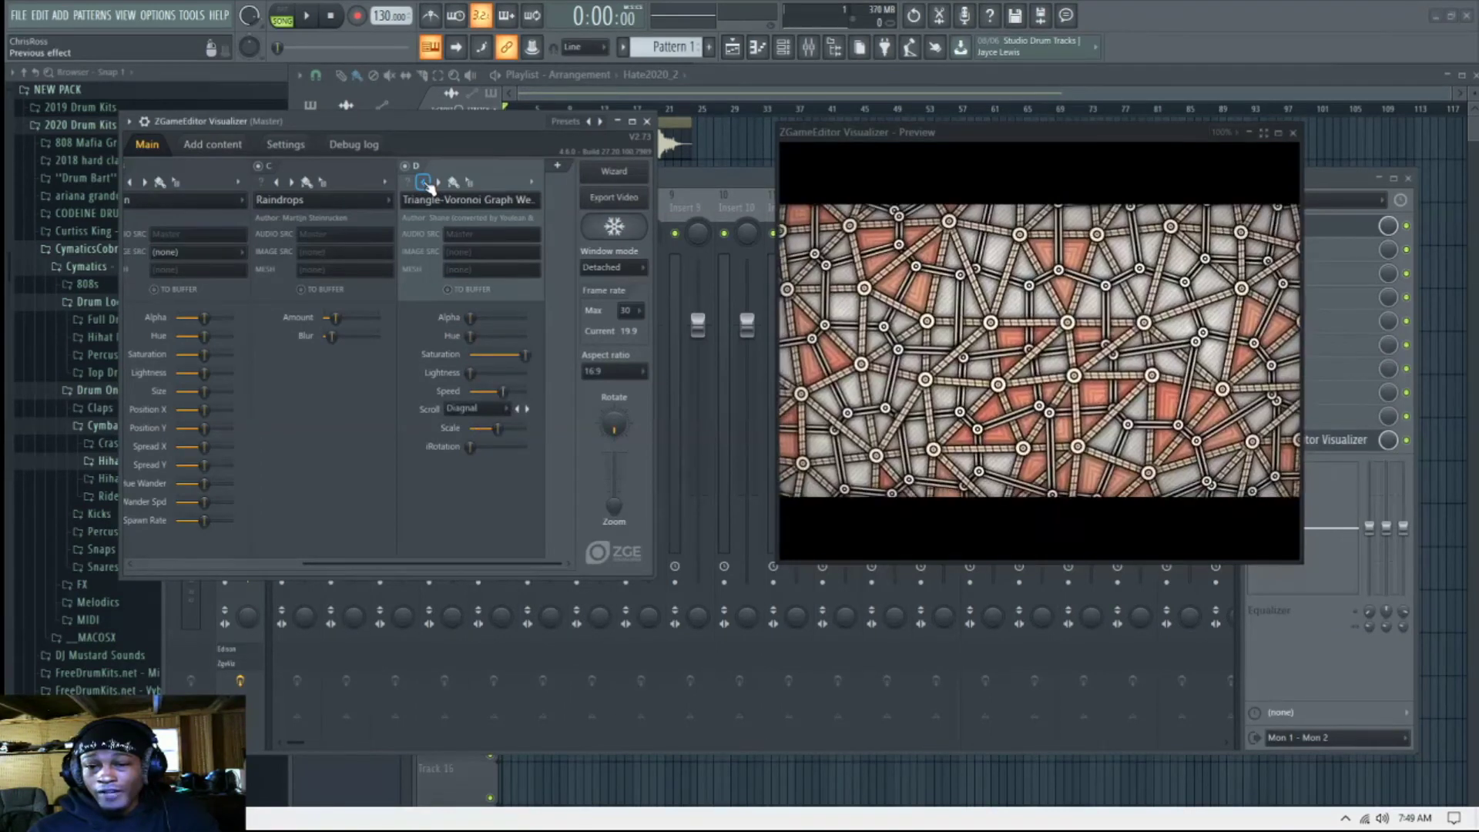
{"action": "left_click", "coordinate": [462, 200]}
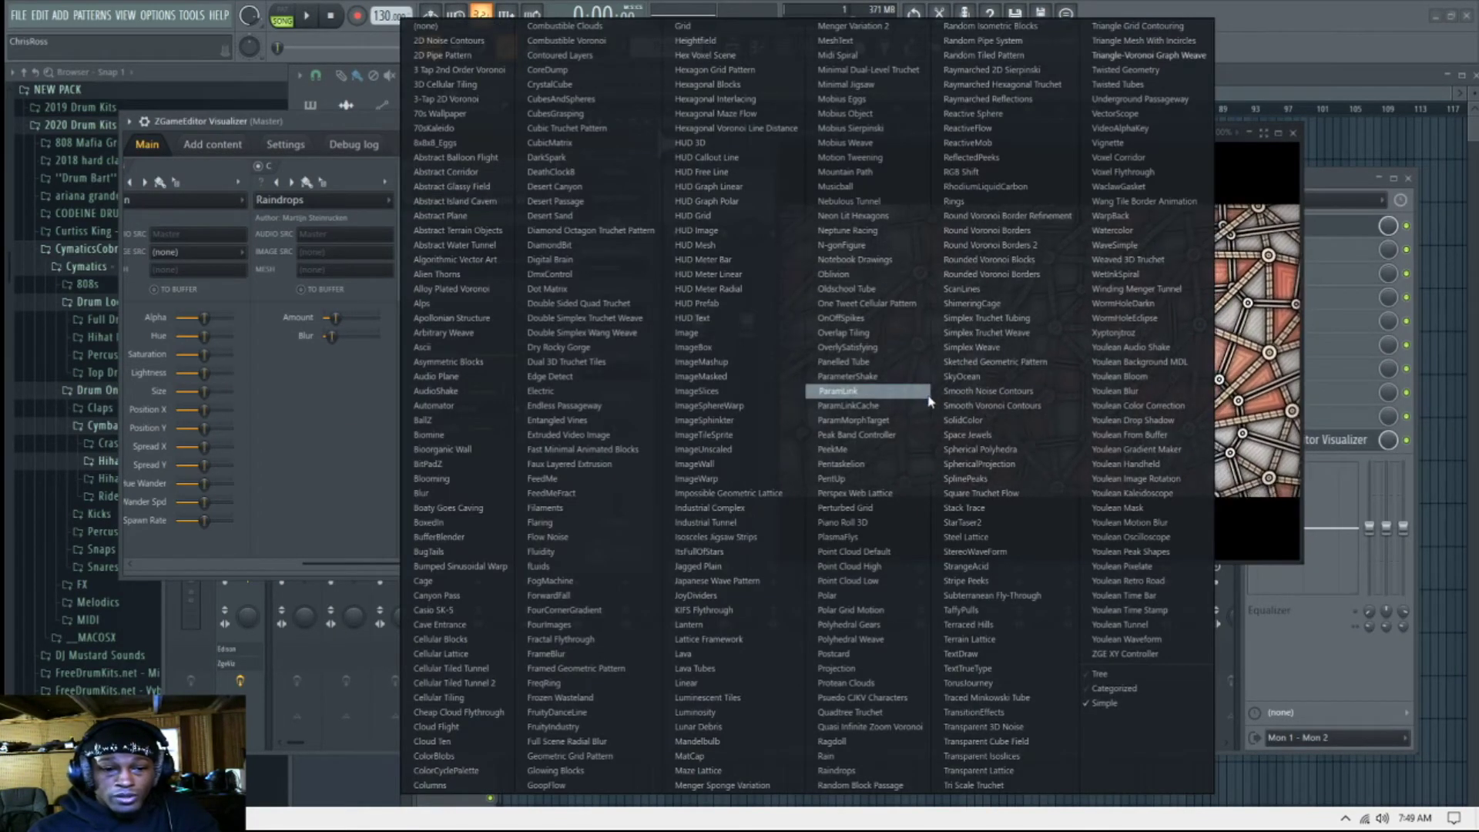
Step: Set layer D to AudioShake and bring its Amount down to 0%, previewing playback once
{"action": "left_click", "coordinate": [458, 393]}
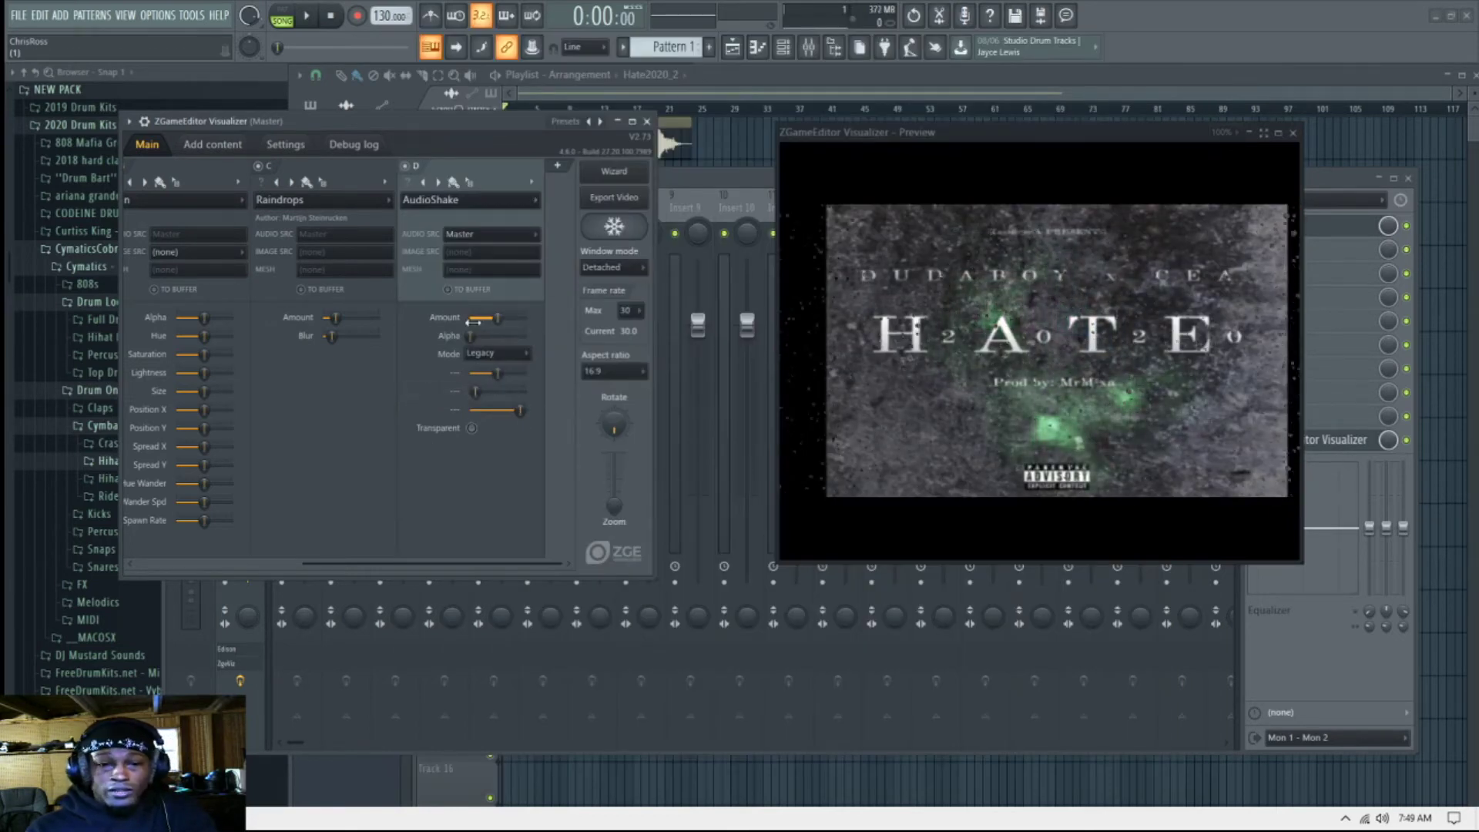
{"action": "left_click_drag", "start_coordinate": [497, 318], "coordinate": [475, 318]}
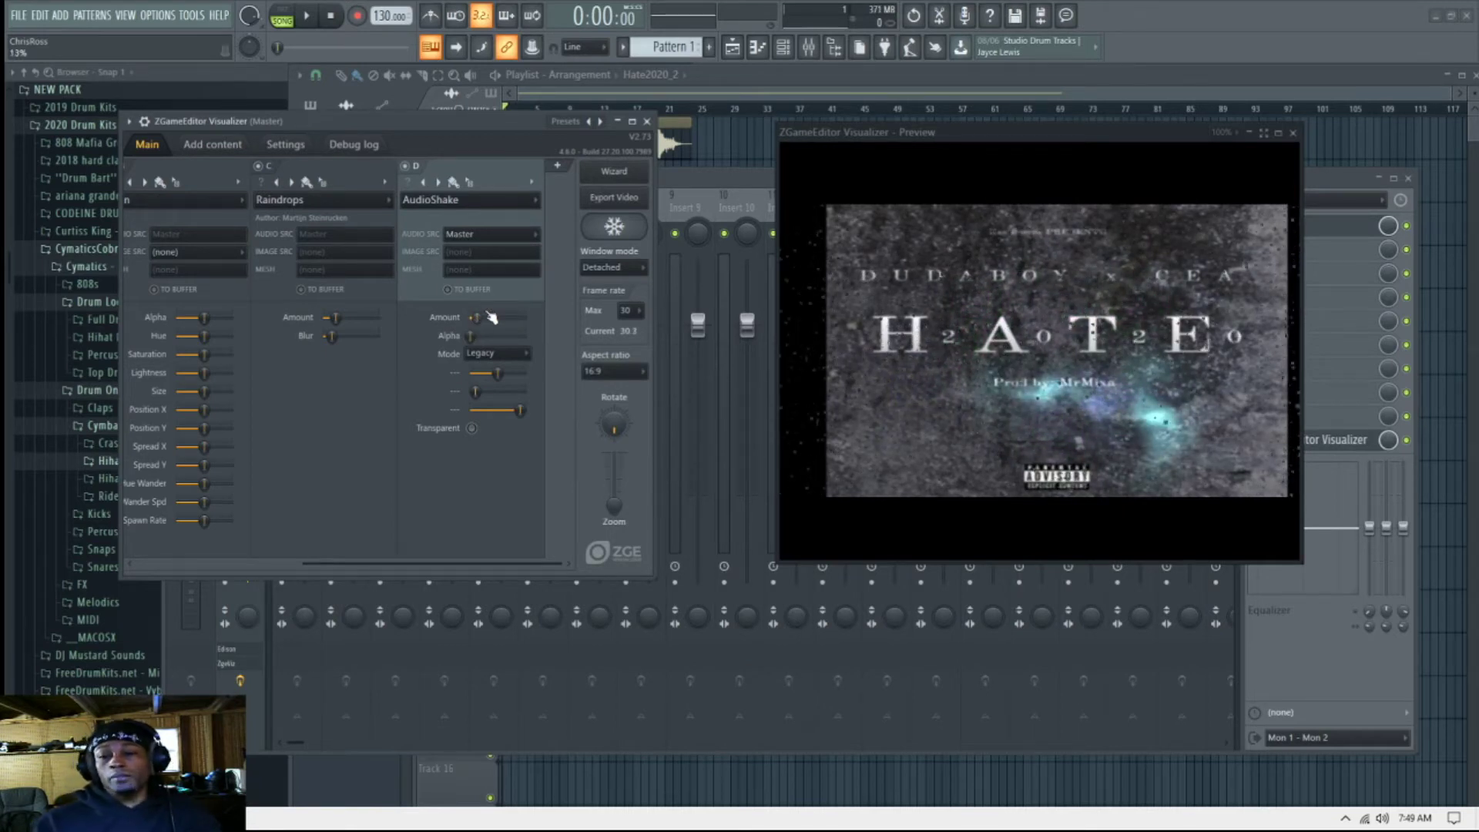
{"action": "key", "text": "space"}
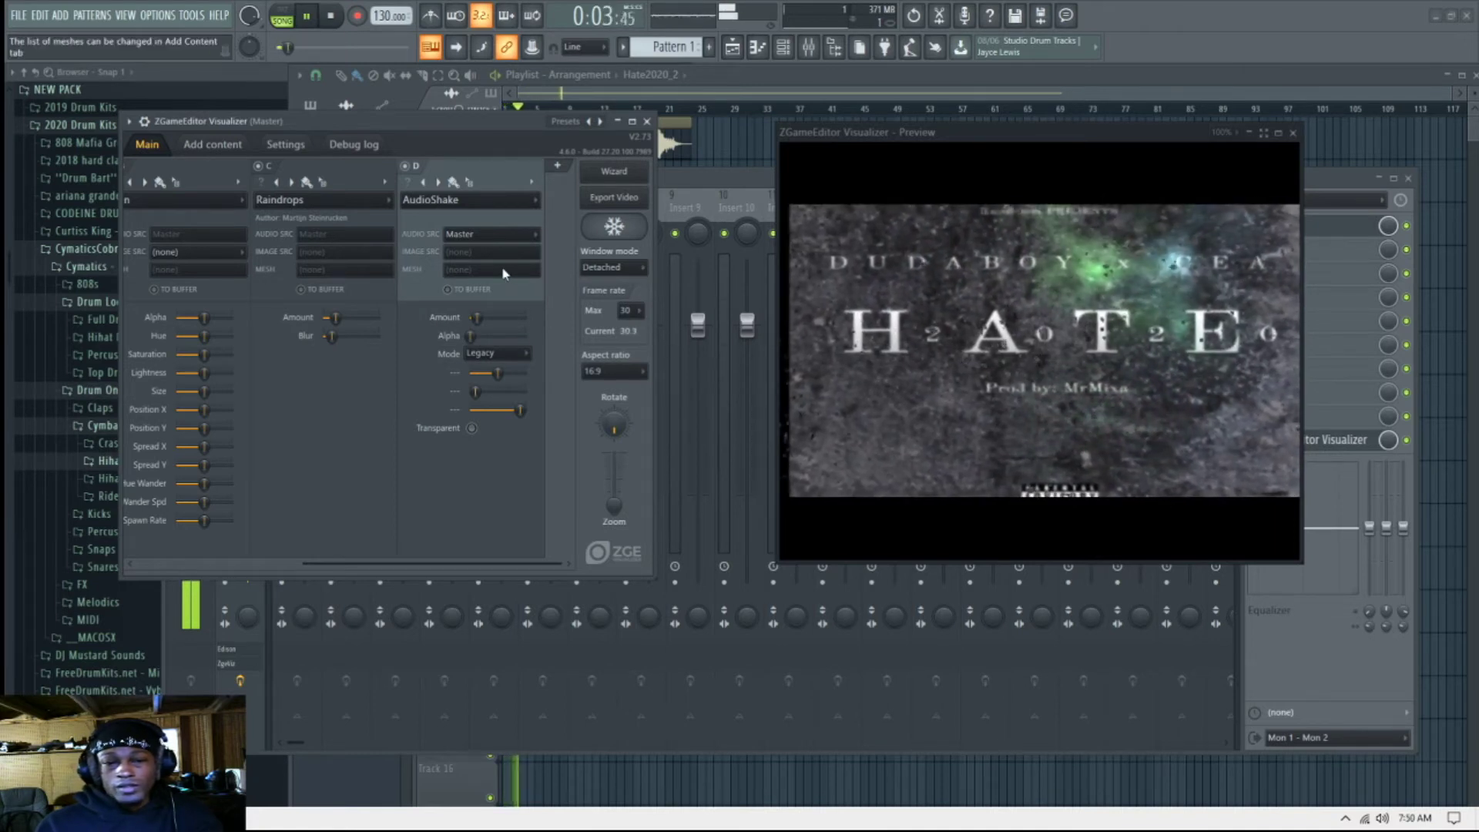
{"action": "key", "text": "space"}
{"action": "left_click_drag", "start_coordinate": [479, 320], "coordinate": [467, 321]}
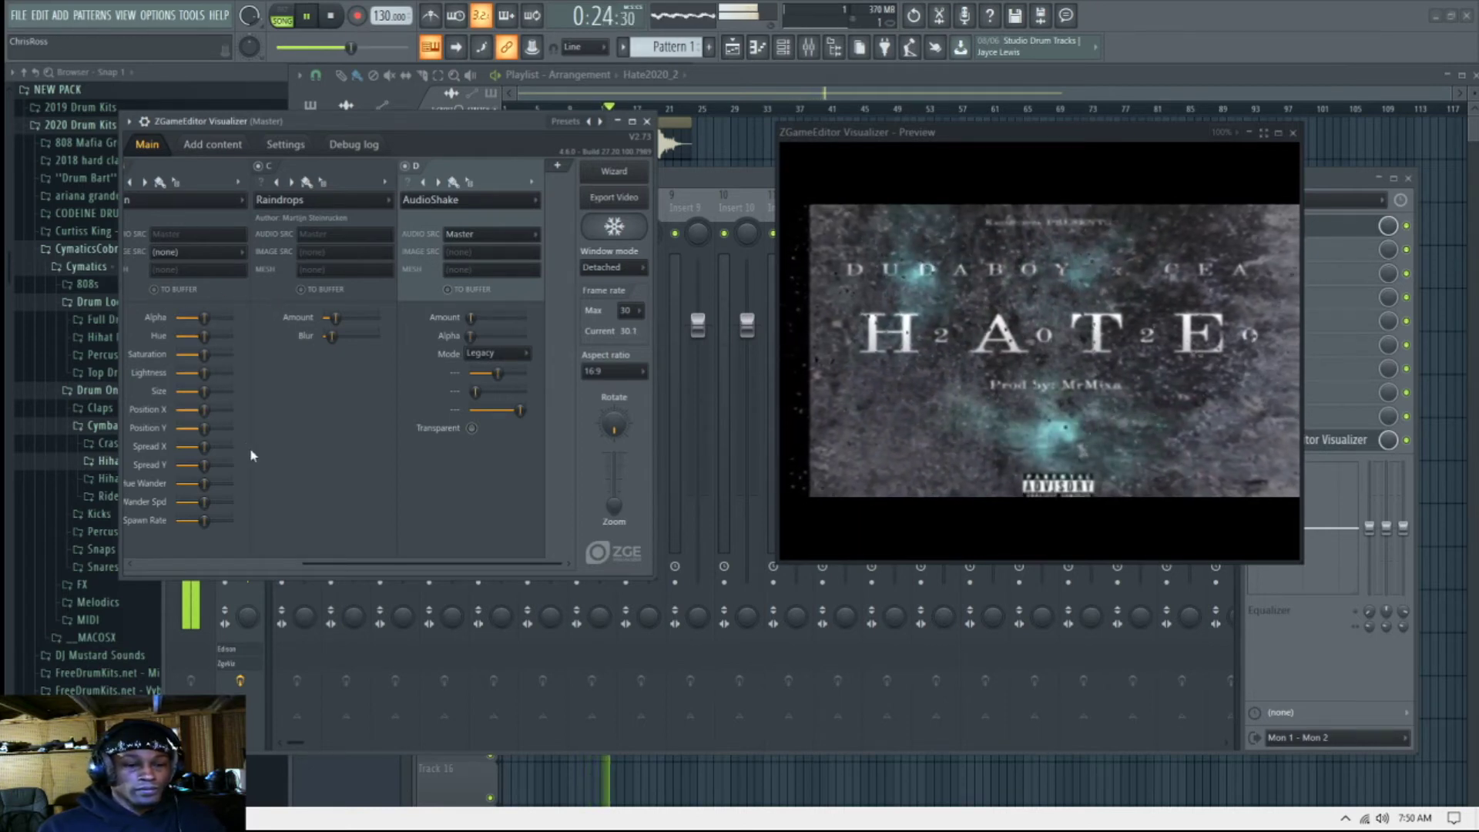
Step: Enlarge the Image layer's HATE cover art slightly, set Position X to 50%, and stop playback
{"action": "left_click_drag", "start_coordinate": [344, 566], "coordinate": [205, 567]}
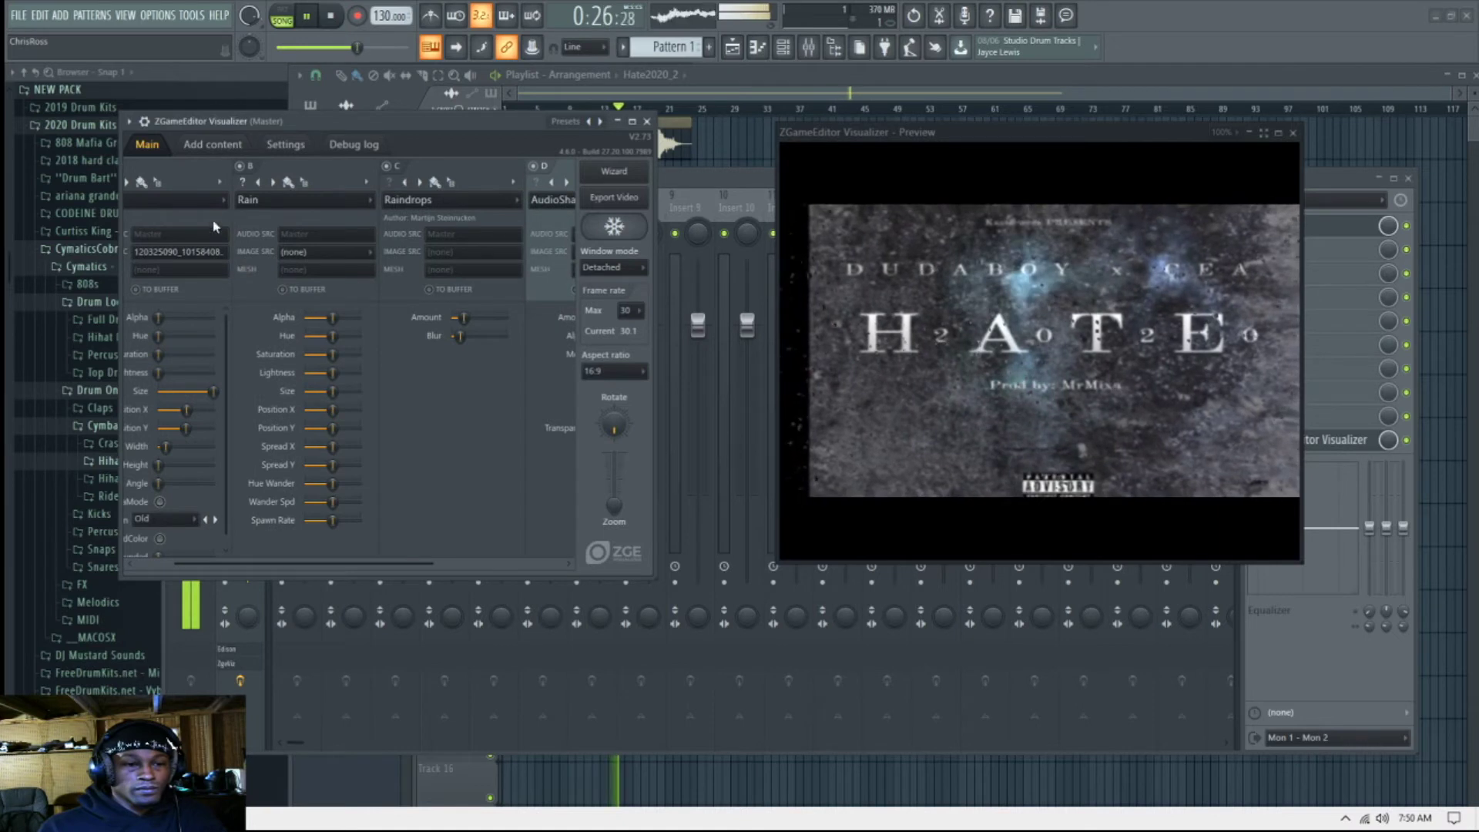
{"action": "scroll", "coordinate": [184, 179], "scroll_direction": "up", "scroll_amount": 3}
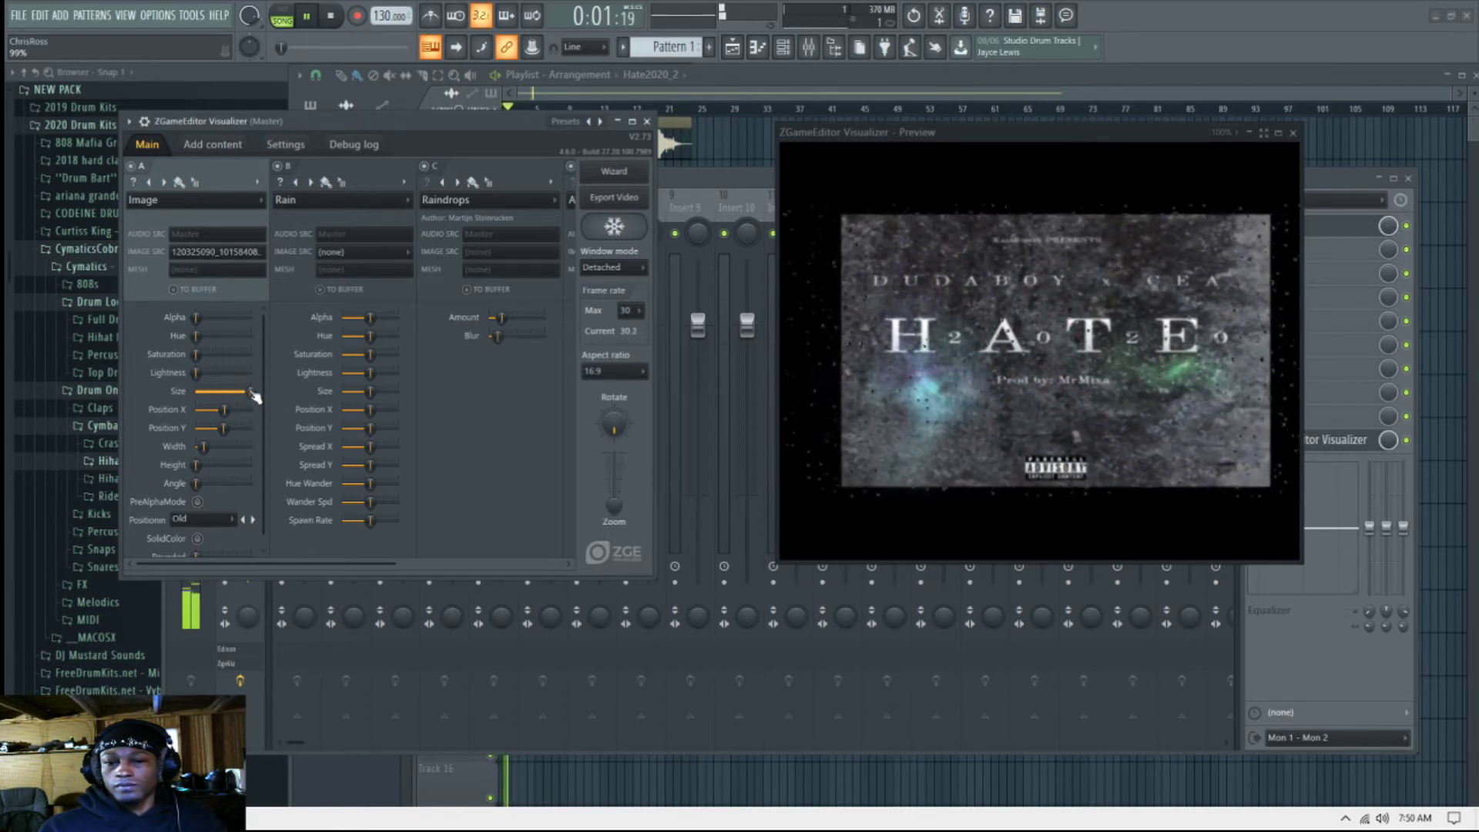
{"action": "left_click_drag", "start_coordinate": [253, 395], "coordinate": [258, 391]}
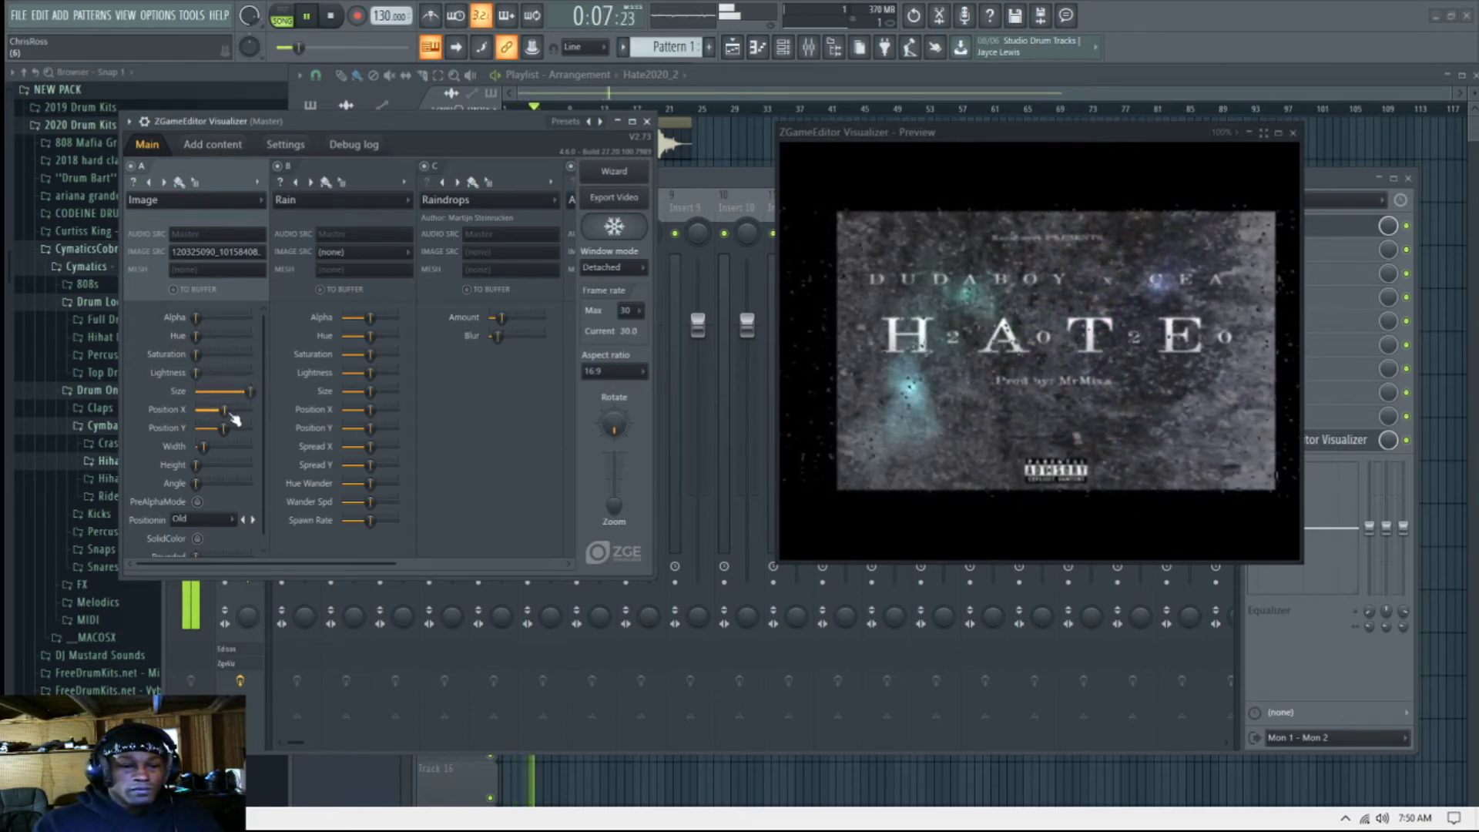
{"action": "left_click_drag", "start_coordinate": [224, 410], "coordinate": [224, 411]}
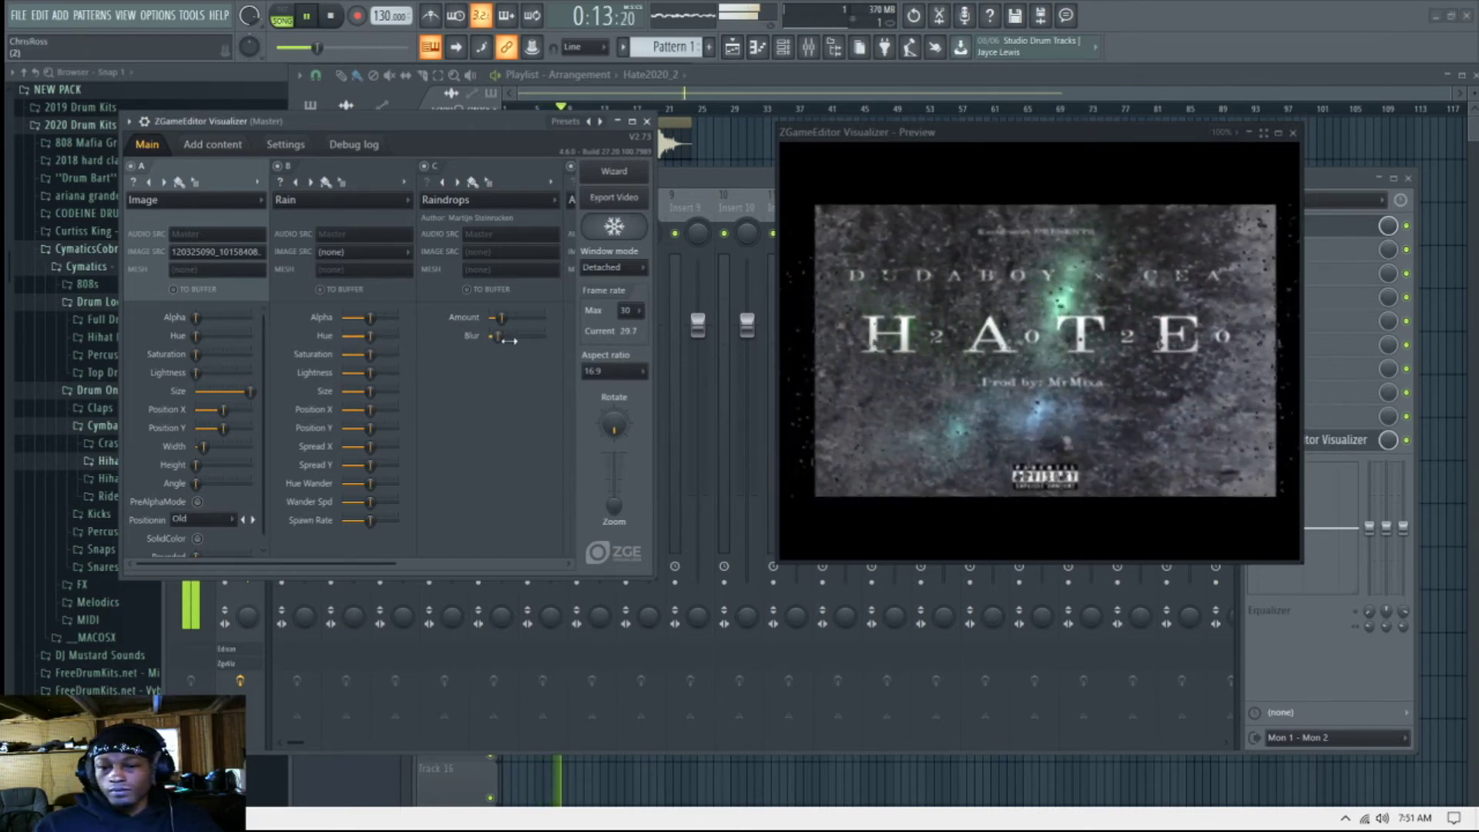
{"action": "key", "text": "space"}
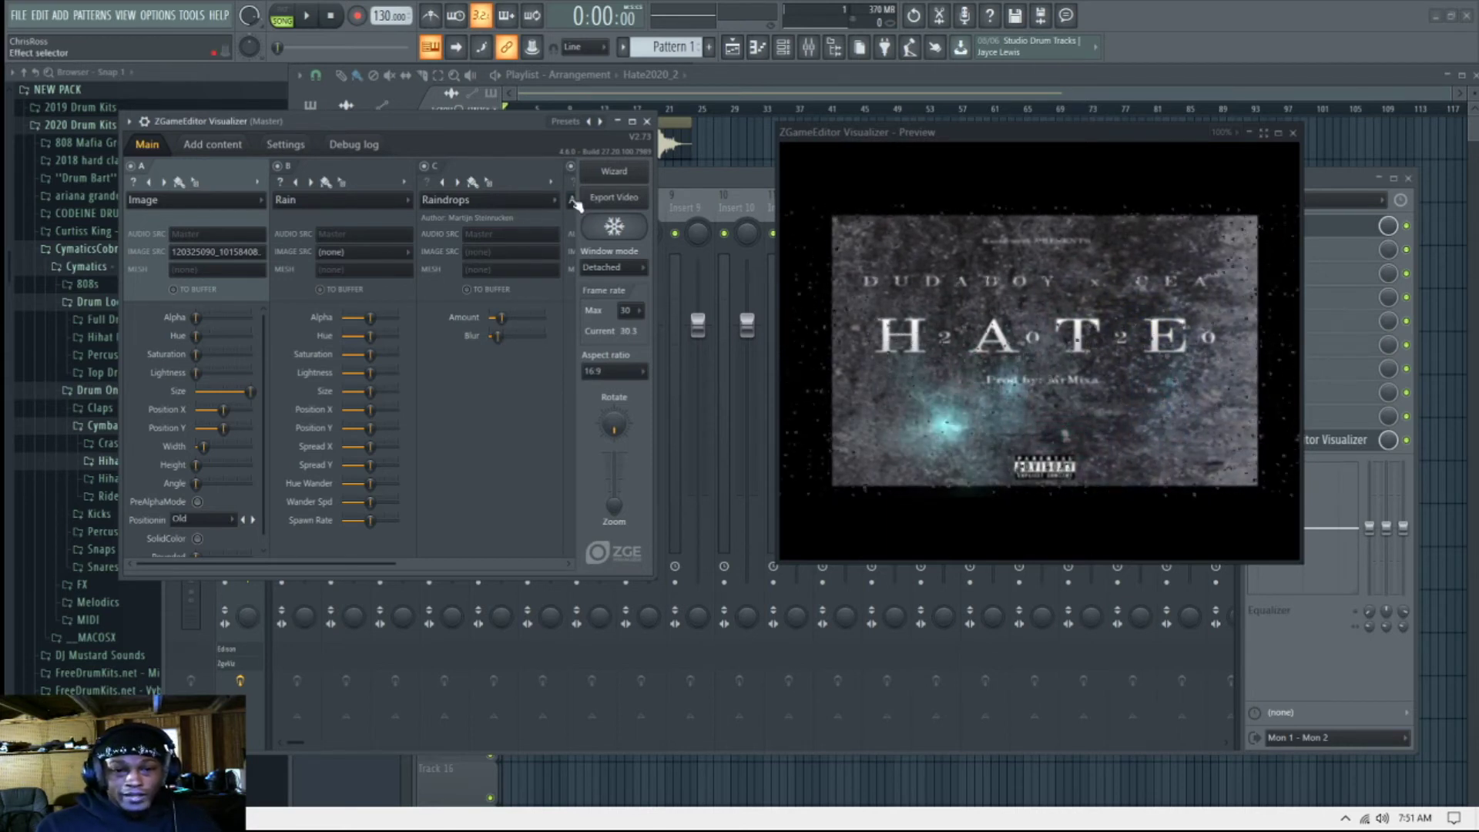
{"action": "left_click_drag", "start_coordinate": [376, 563], "coordinate": [541, 564]}
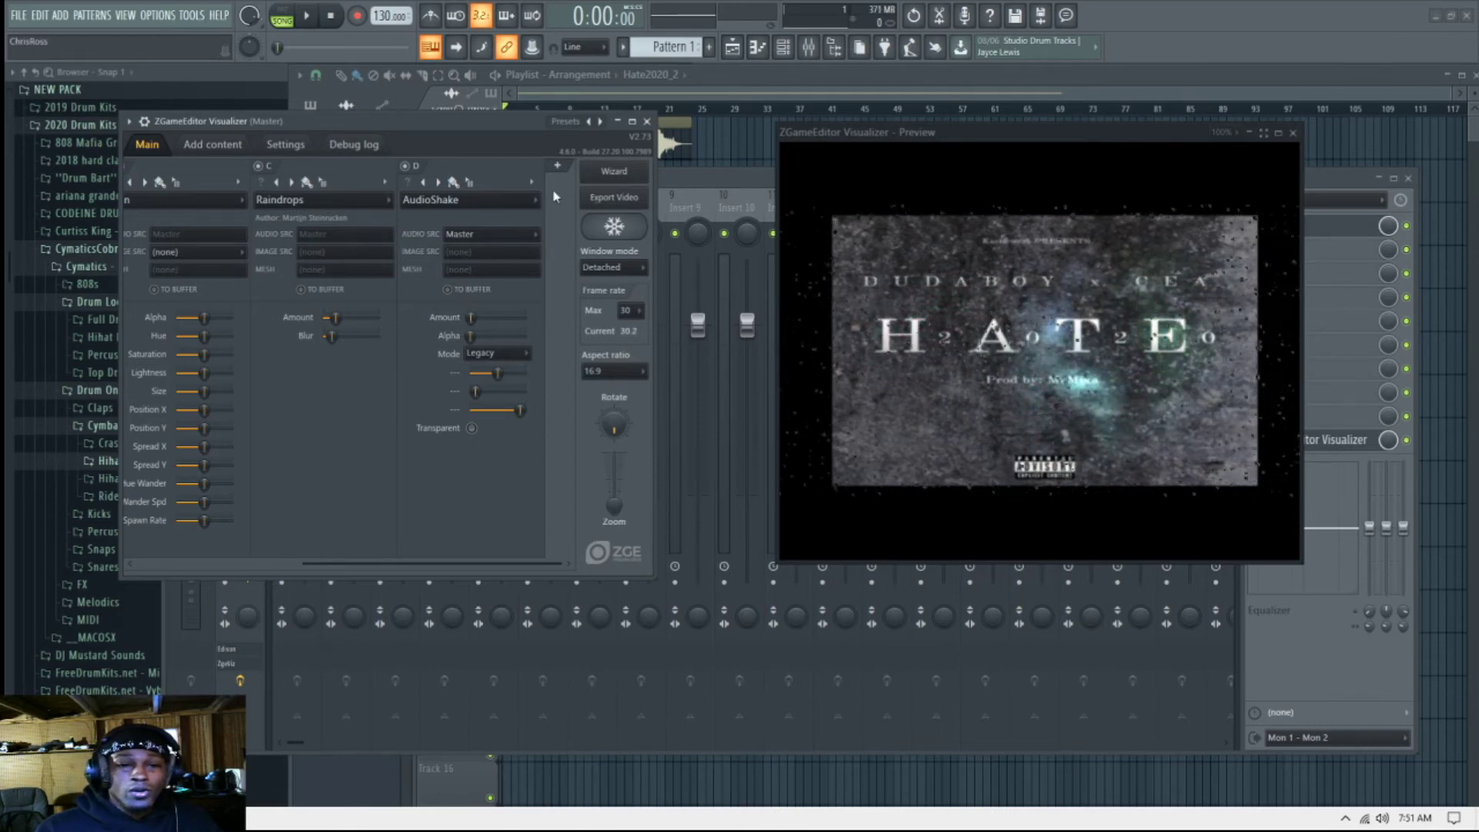
Step: Add a fifth visualizer layer running the PeekMe effect
{"action": "left_click", "coordinate": [559, 170]}
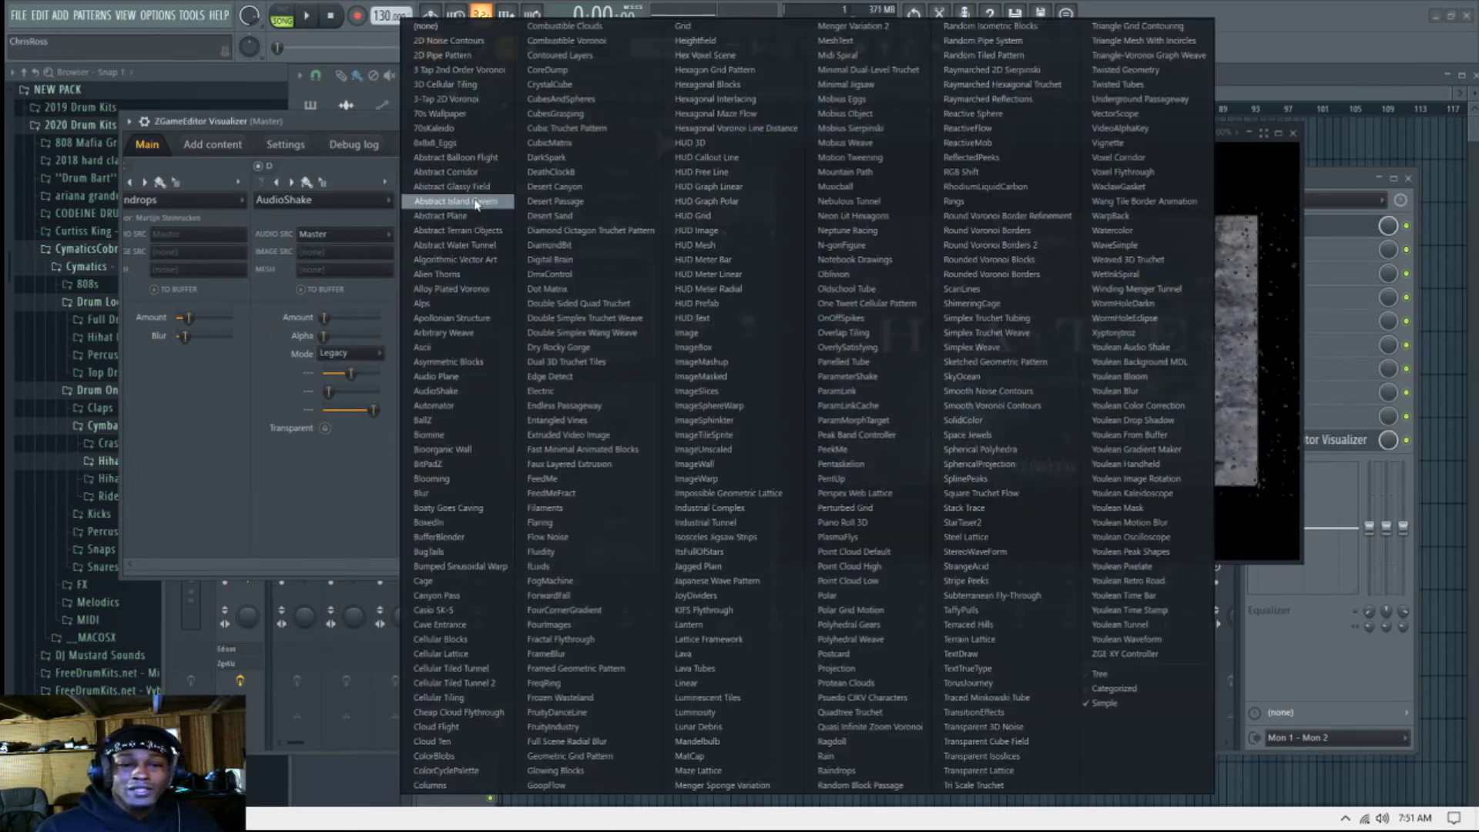
{"action": "left_click", "coordinate": [482, 201]}
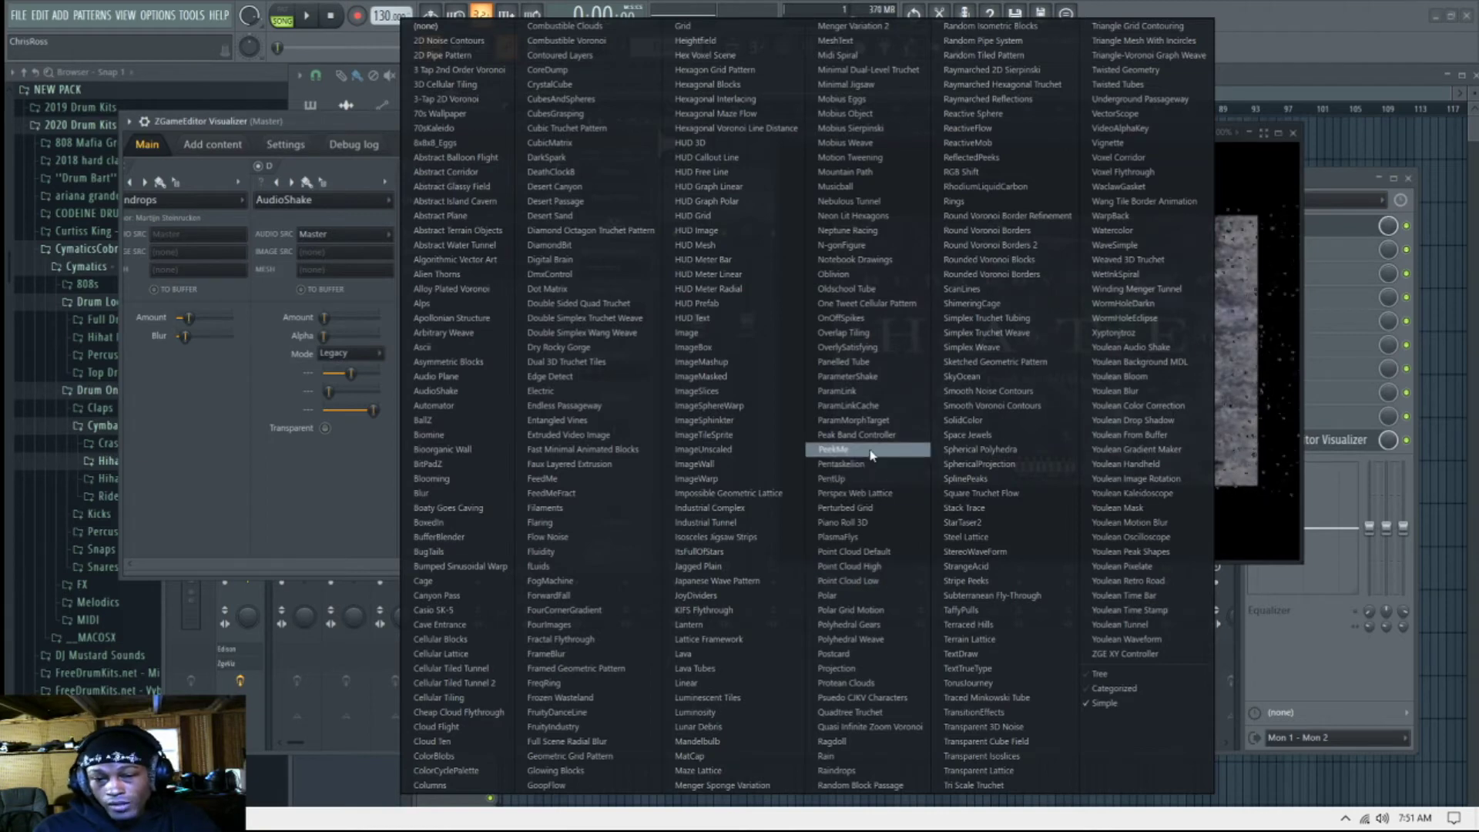
{"action": "left_click", "coordinate": [844, 449]}
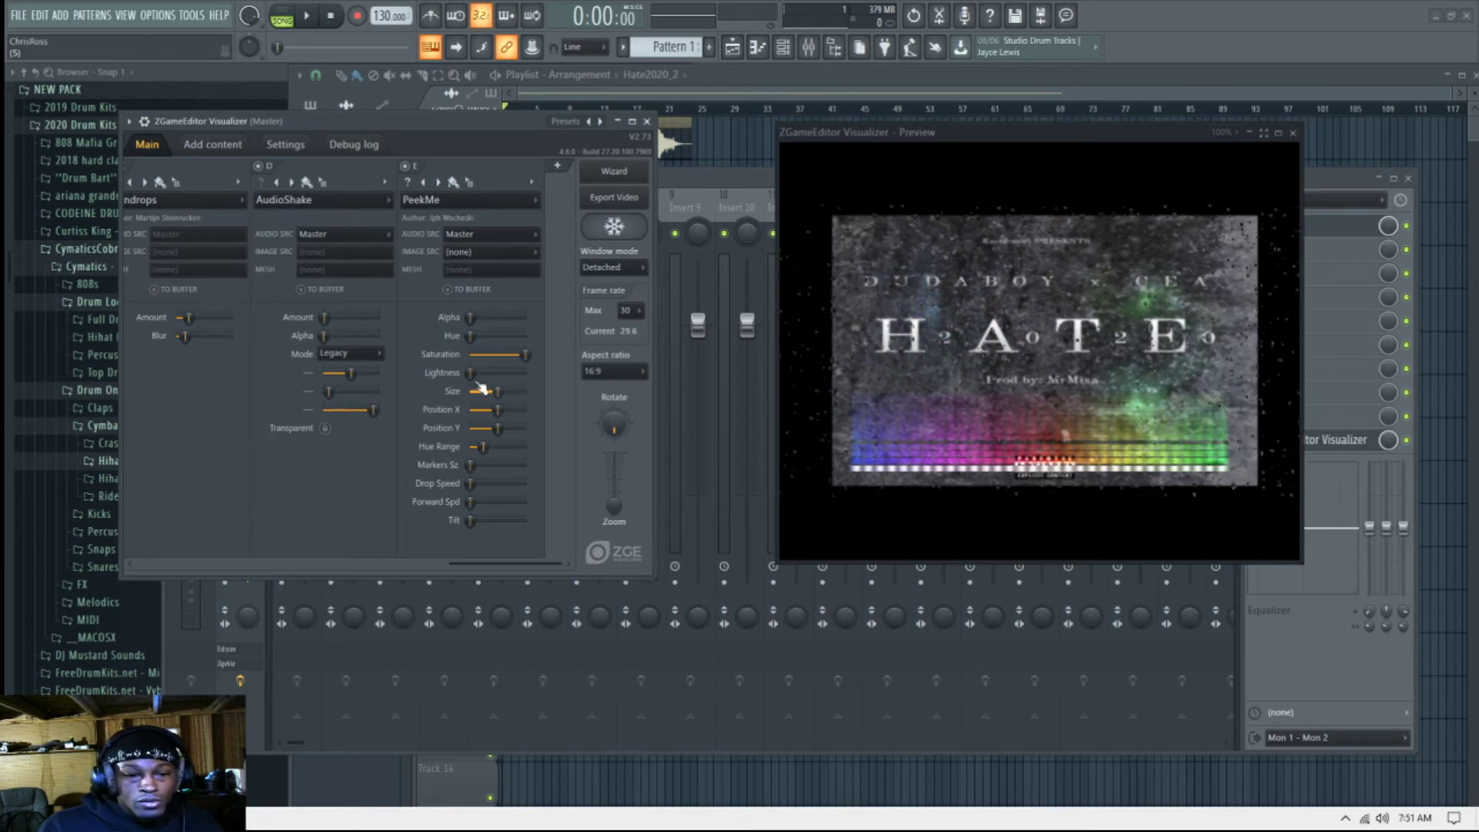
Step: Raise PeekMe's Lightness and Saturation slightly, start the song, and set Alpha to about 34%
{"action": "left_click_drag", "start_coordinate": [470, 373], "coordinate": [473, 373]}
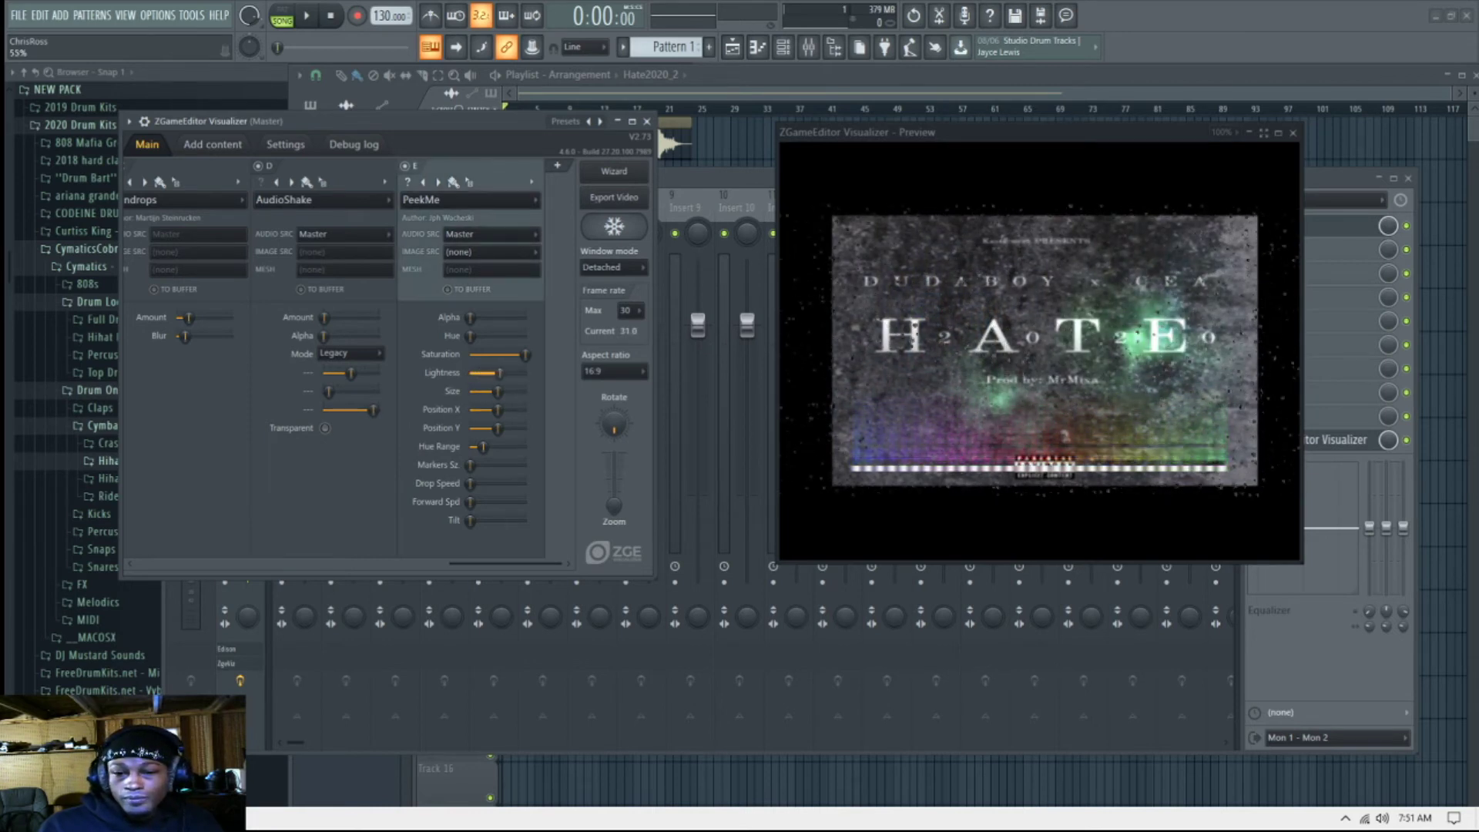
{"action": "left_click_drag", "start_coordinate": [519, 361], "coordinate": [524, 356]}
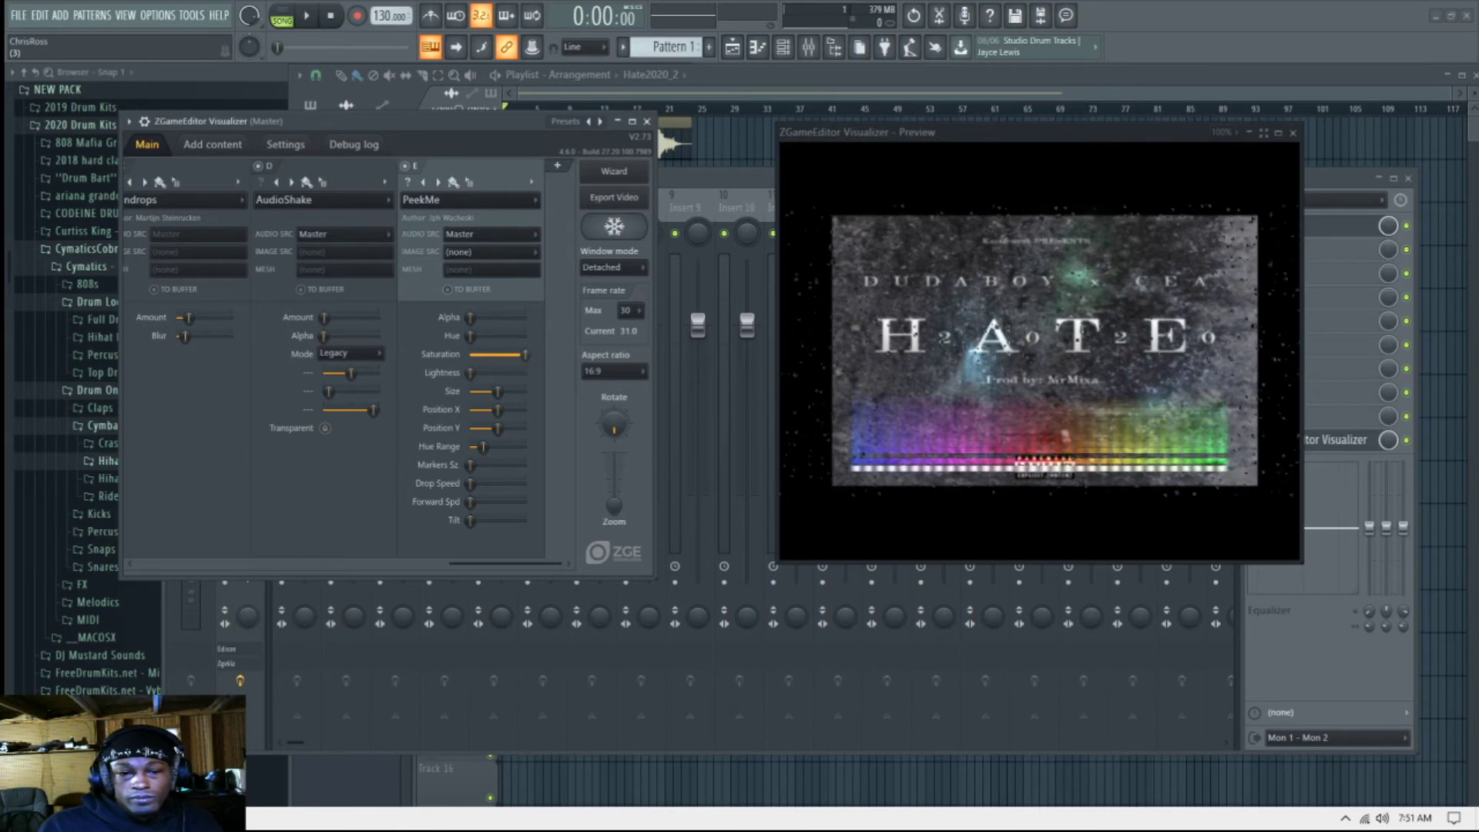
{"action": "key", "text": "space"}
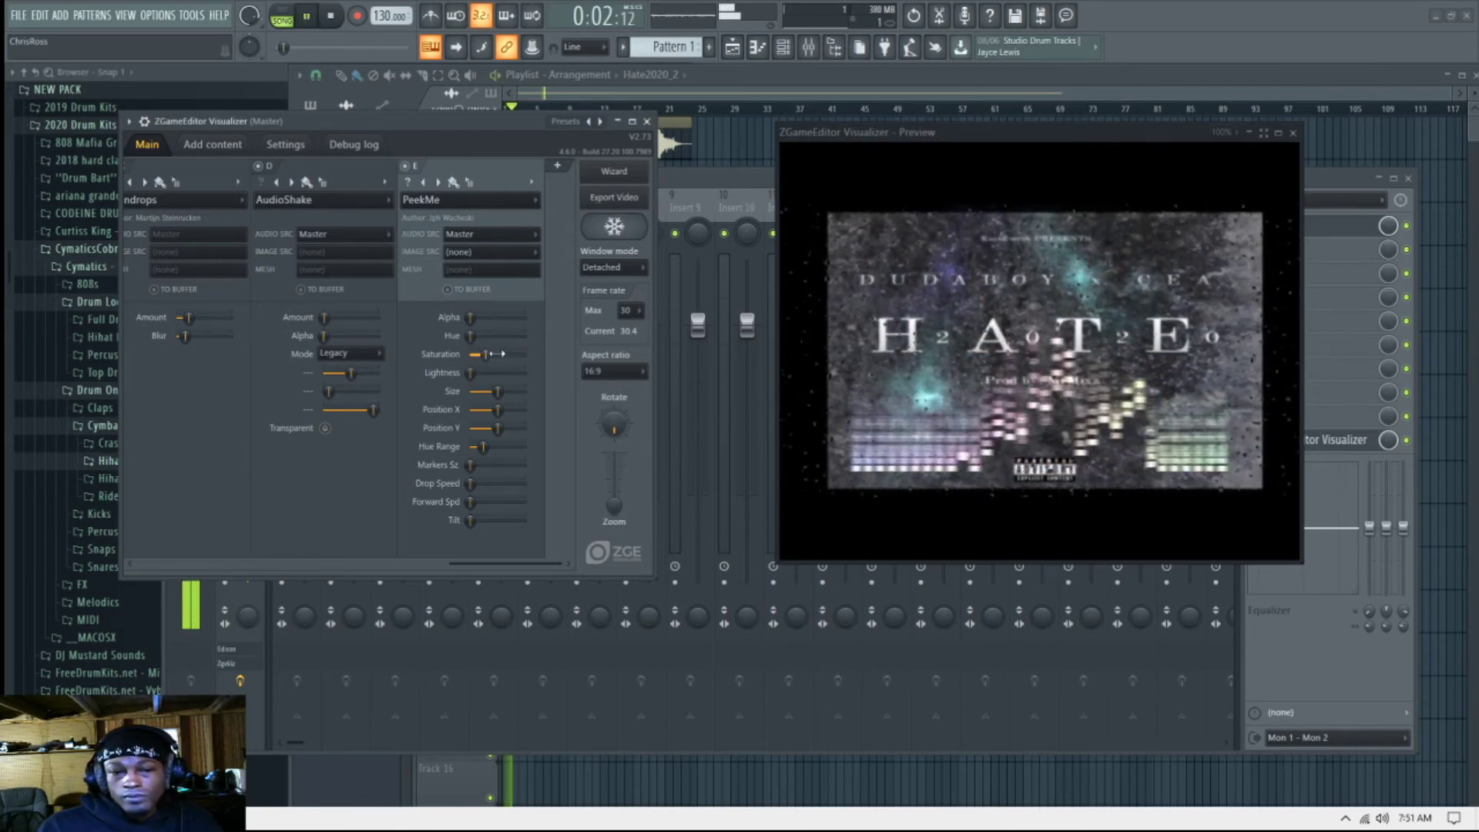
{"action": "left_click_drag", "start_coordinate": [471, 317], "coordinate": [509, 336]}
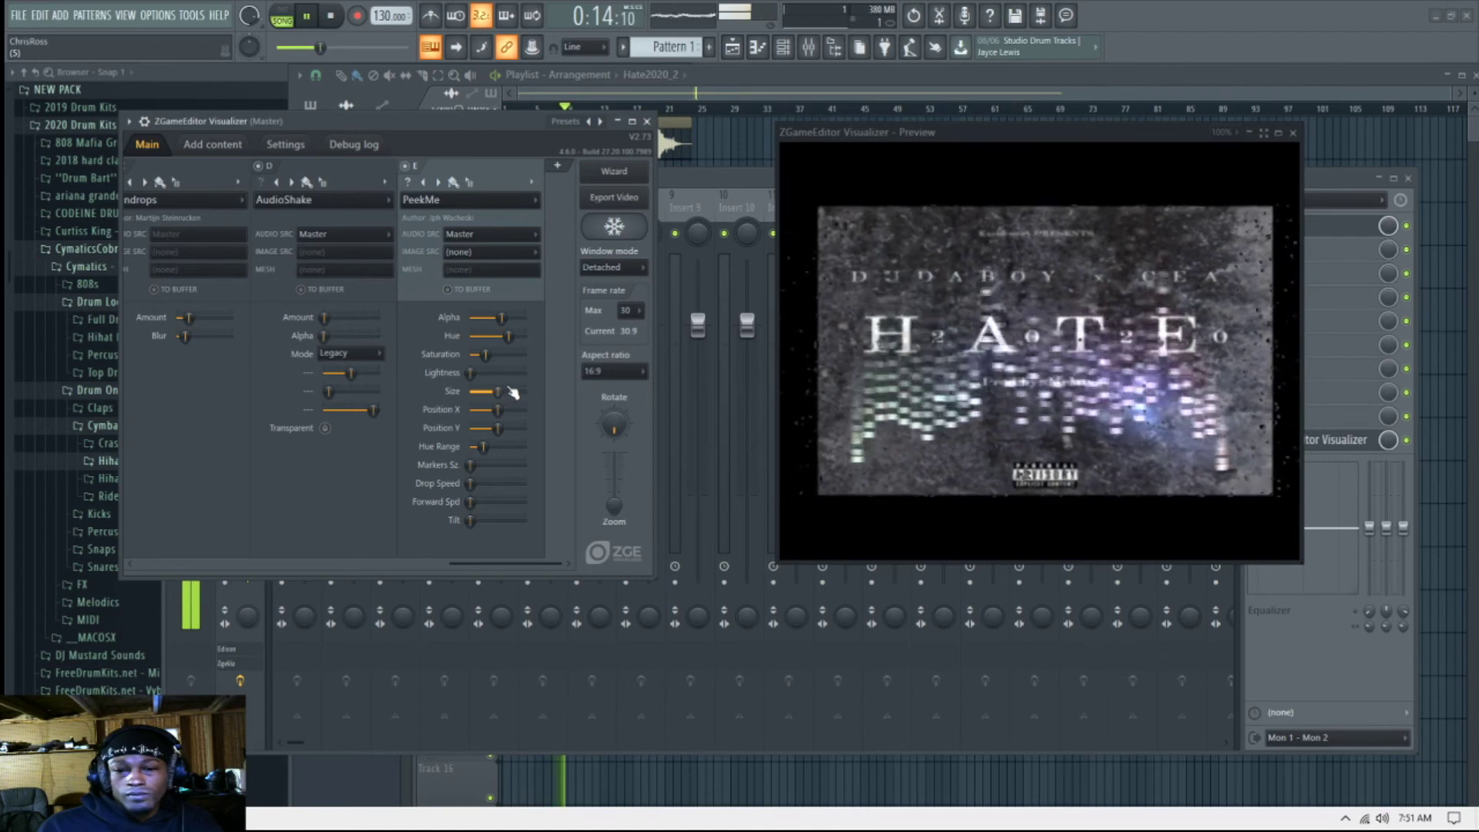
Step: Give the PeekMe bars 15% Forward Spd, 16% Tilt, and a slight Position Y nudge
{"action": "left_click_drag", "start_coordinate": [469, 502], "coordinate": [483, 501]}
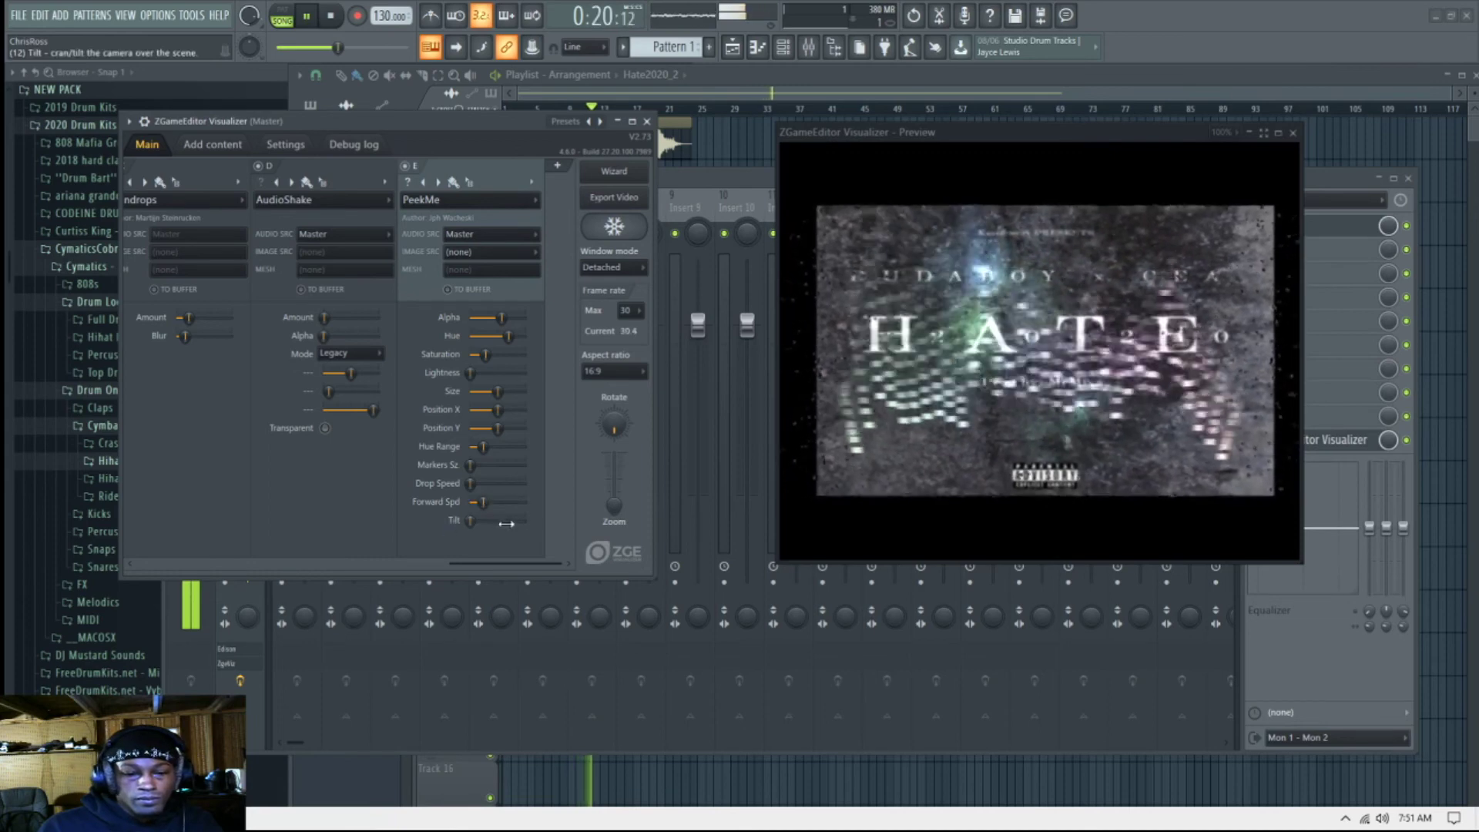
{"action": "left_click_drag", "start_coordinate": [478, 524], "coordinate": [485, 524]}
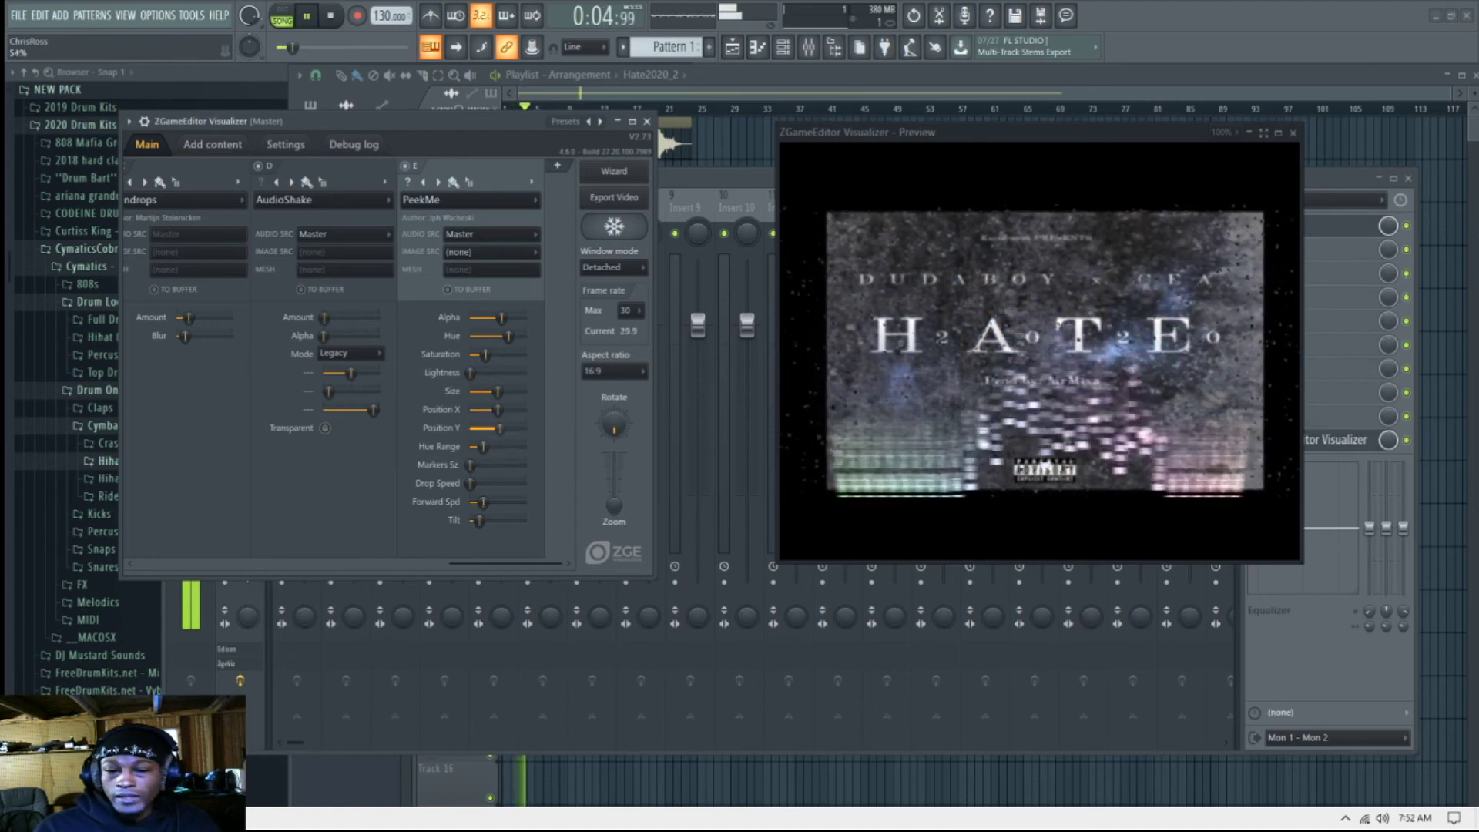
{"action": "left_click_drag", "start_coordinate": [500, 427], "coordinate": [496, 428]}
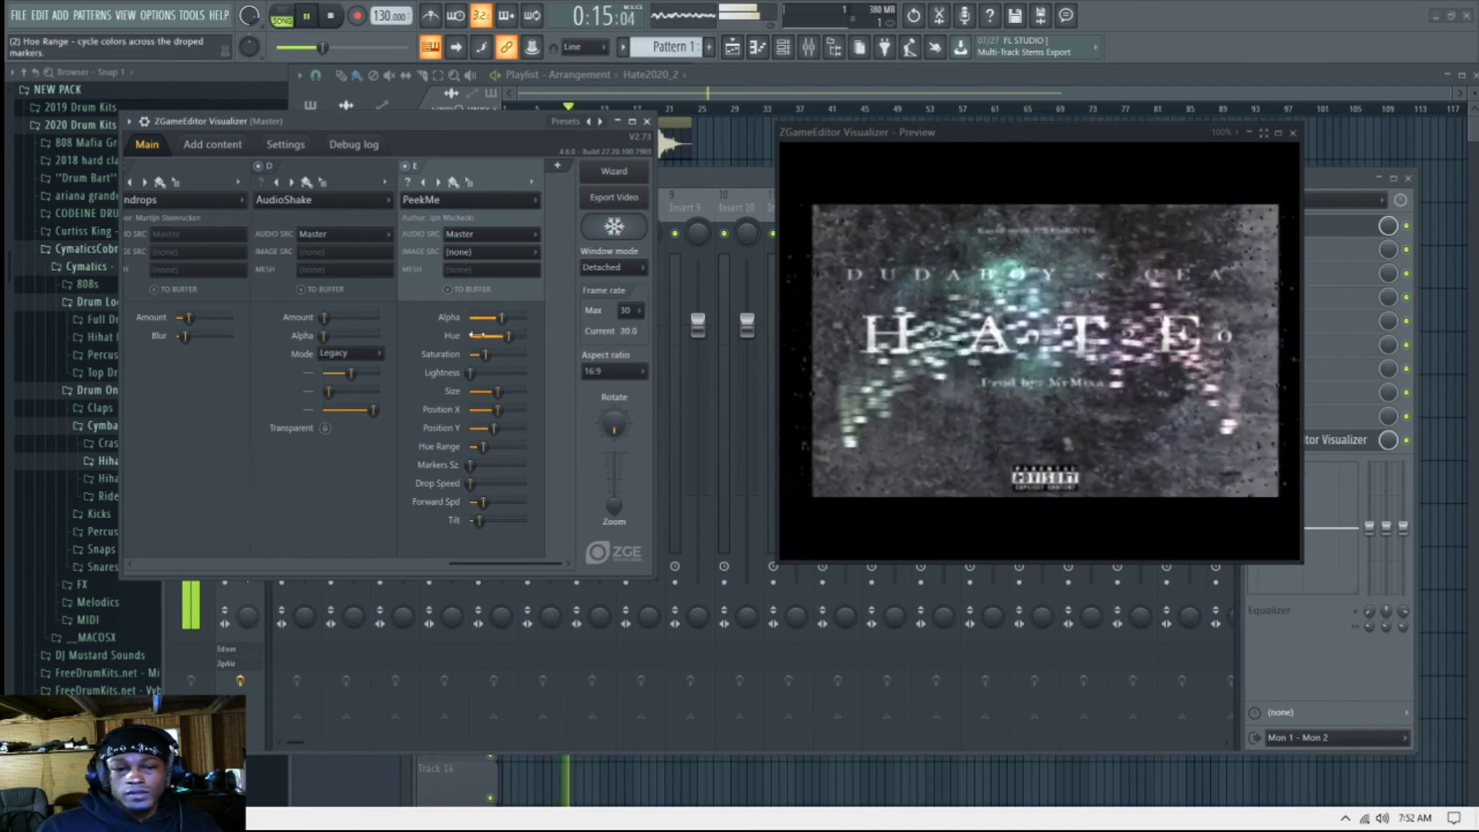
Step: Drop PeekMe's Alpha nearly to zero and stop the song at 0:00
{"action": "left_click_drag", "start_coordinate": [514, 317], "coordinate": [471, 319]}
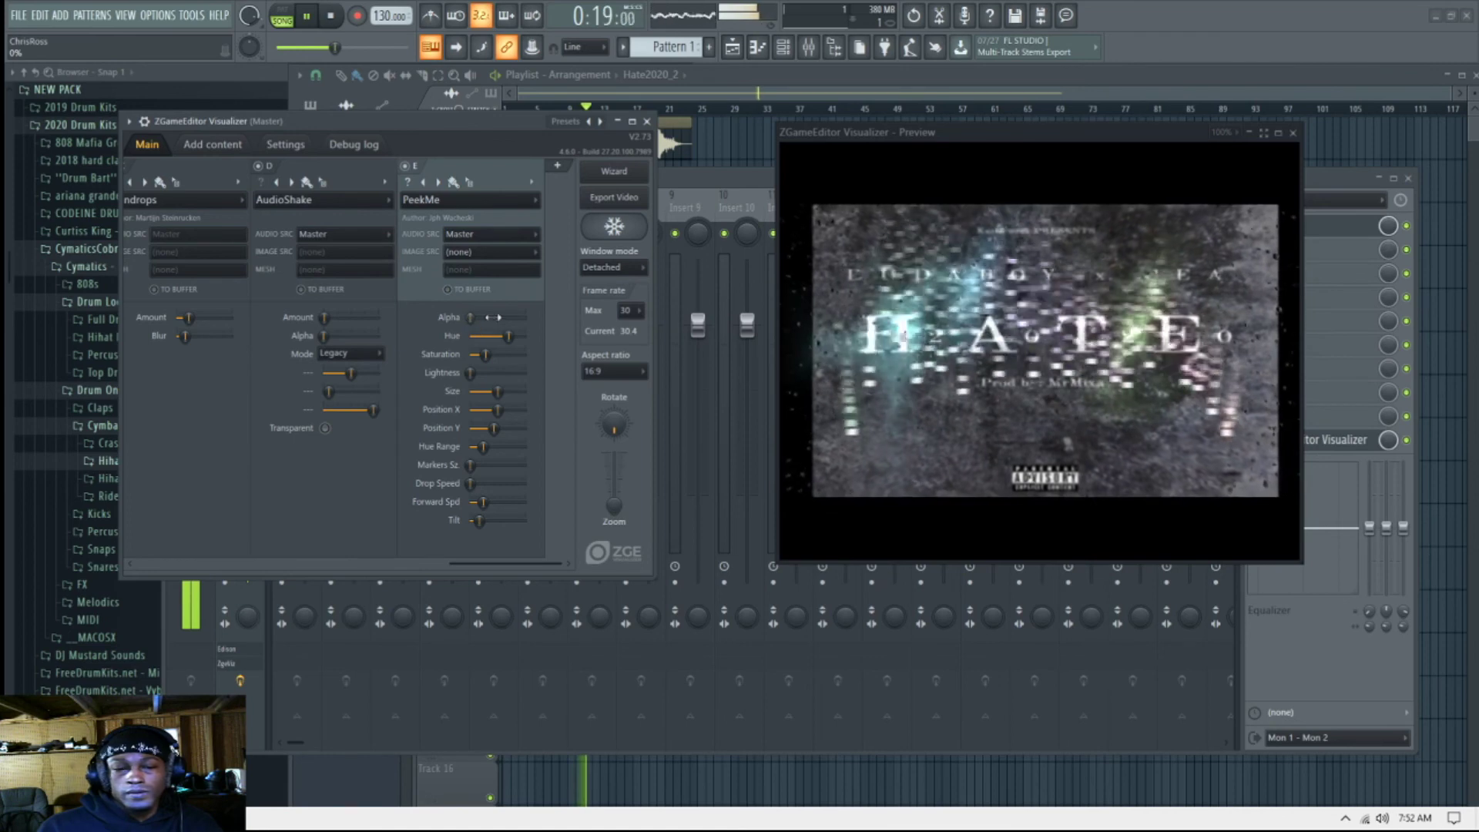
{"action": "left_click_drag", "start_coordinate": [471, 319], "coordinate": [479, 319]}
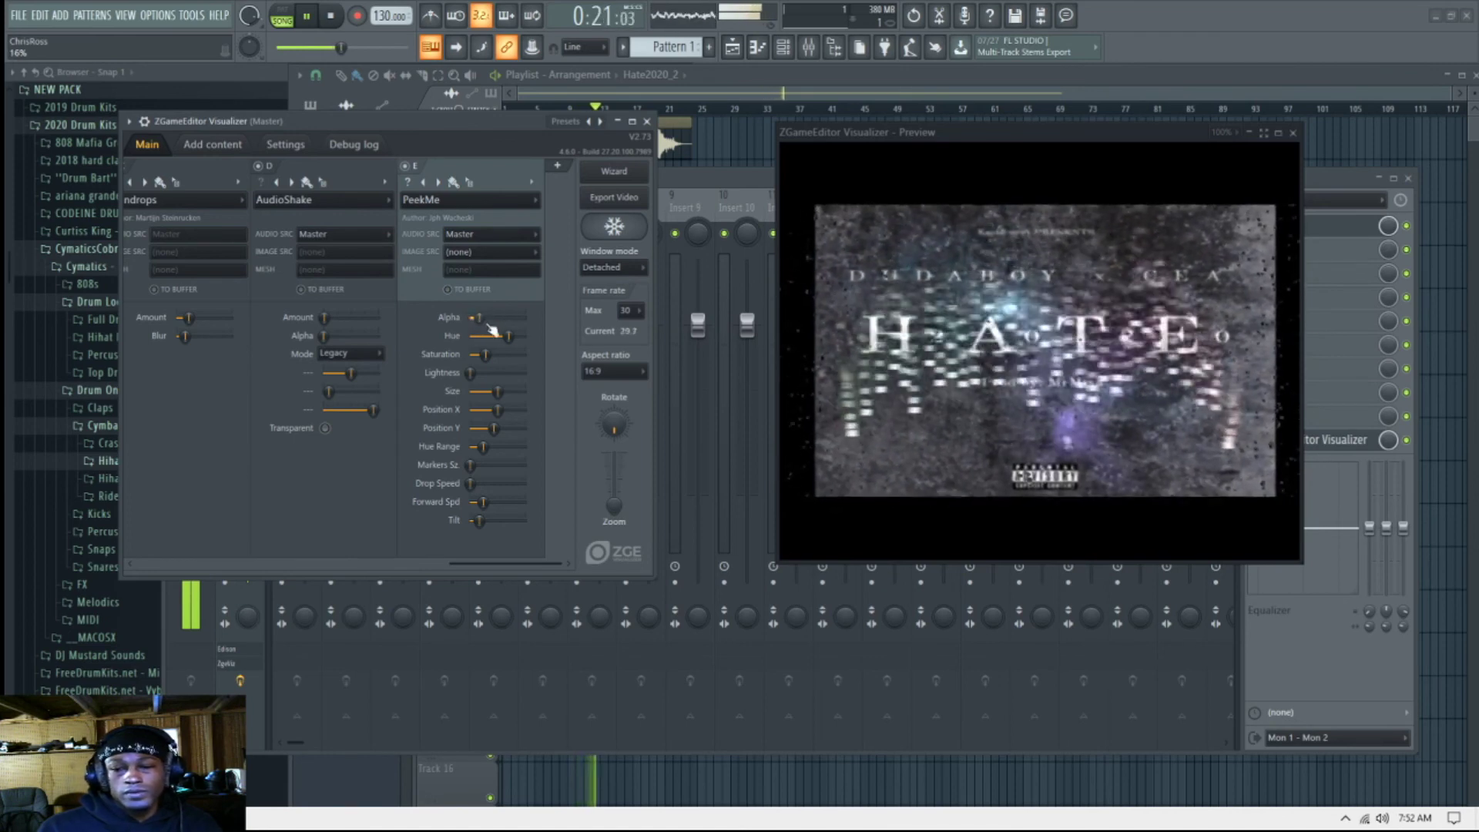
{"action": "key", "text": "space"}
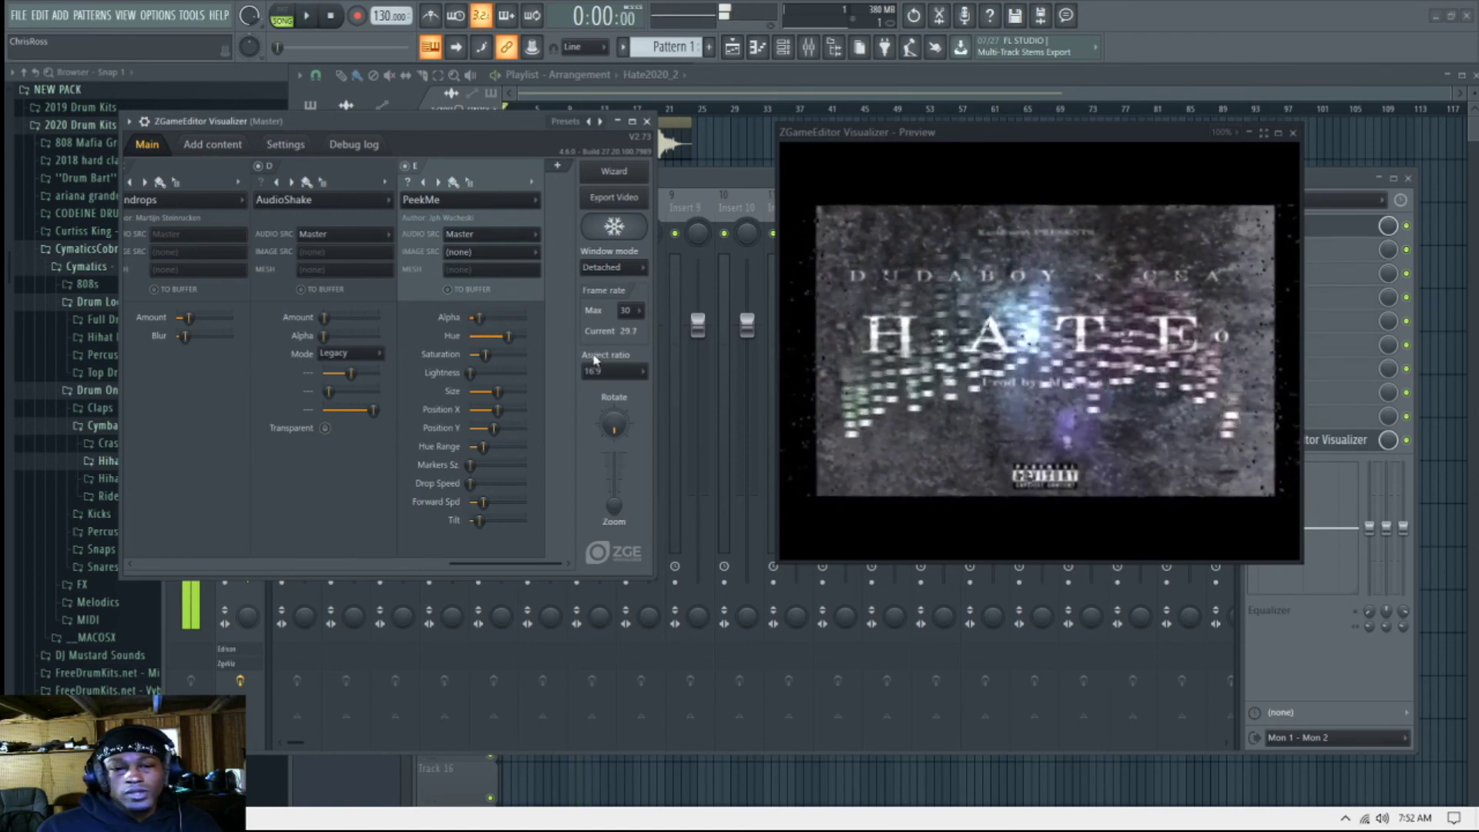
Step: Disable PeekMe layer E, enlarge the Image layer's cover art slightly, and play the song
{"action": "left_click", "coordinate": [405, 166]}
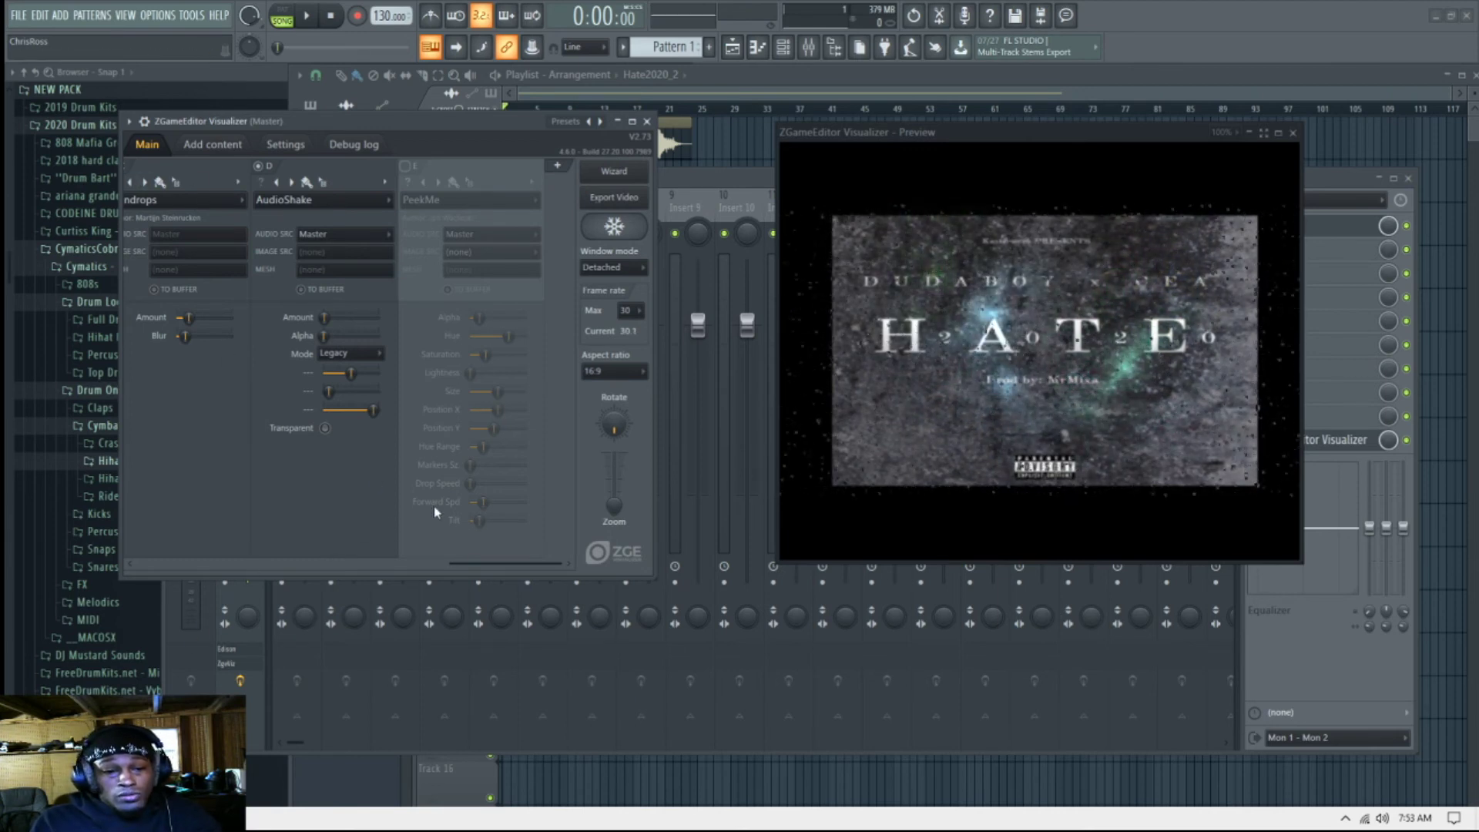
{"action": "left_click_drag", "start_coordinate": [484, 567], "coordinate": [165, 567]}
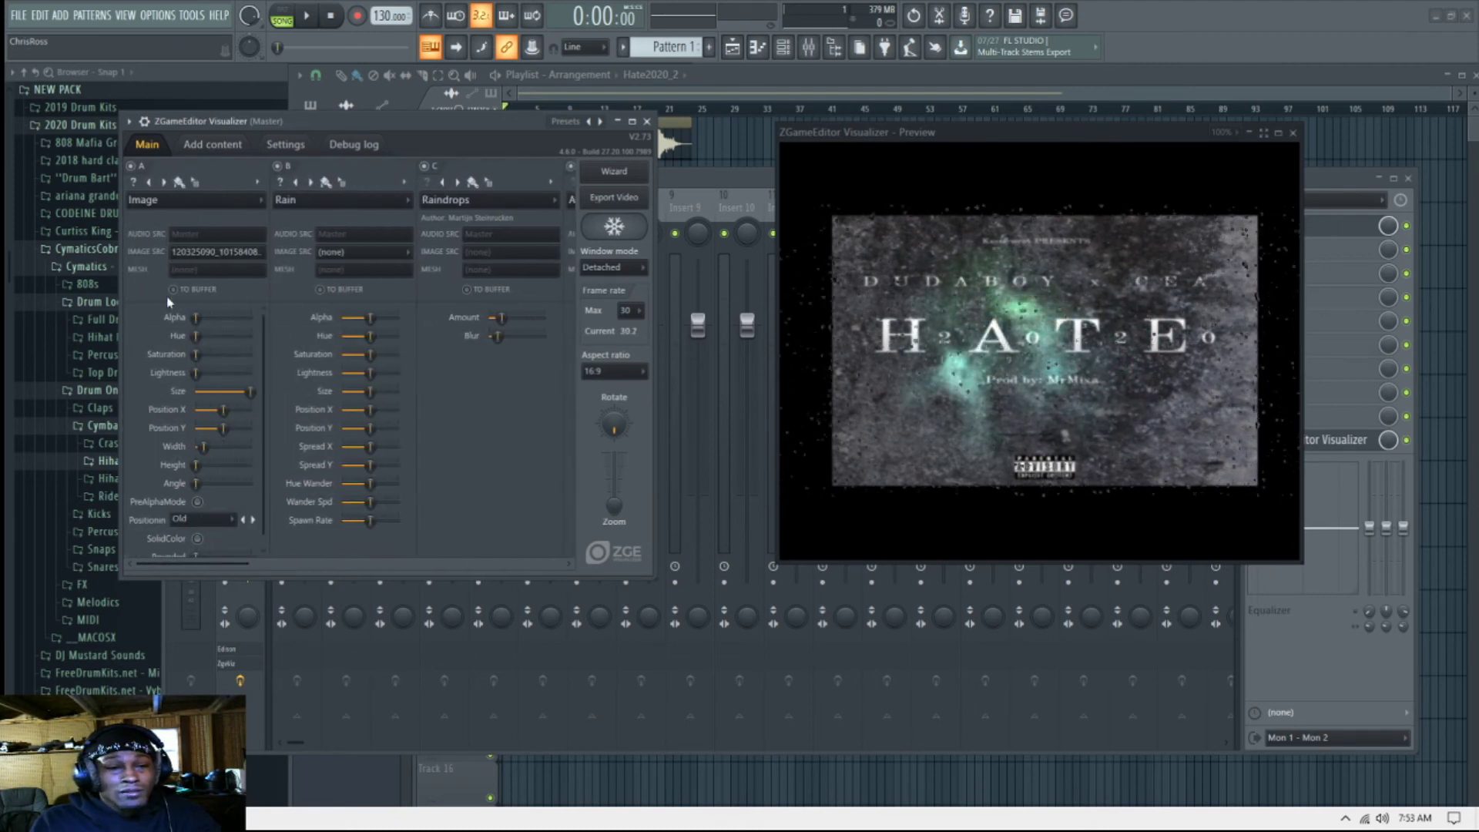
{"action": "left_click_drag", "start_coordinate": [254, 396], "coordinate": [257, 394]}
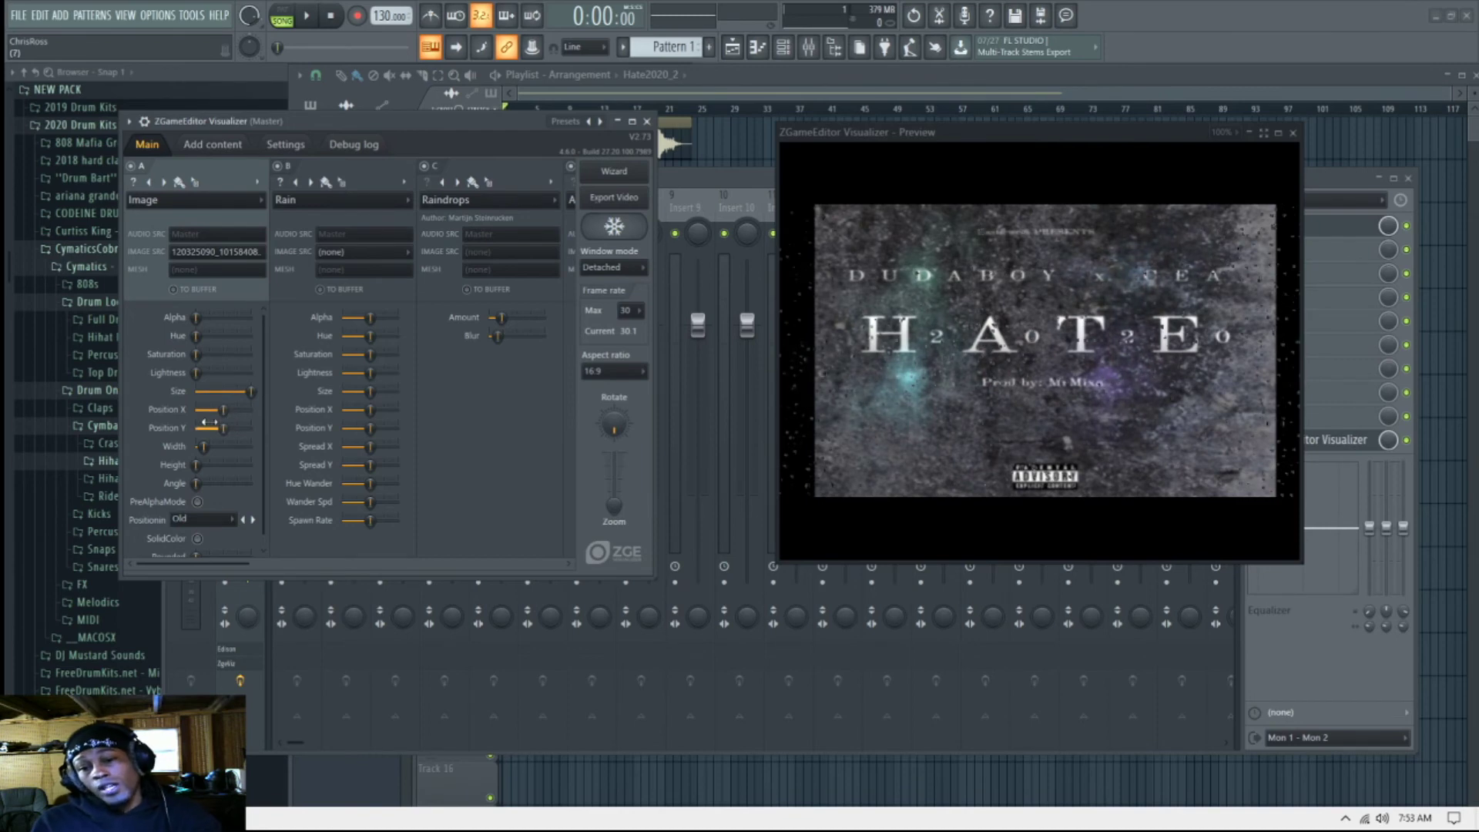
{"action": "key", "text": "space"}
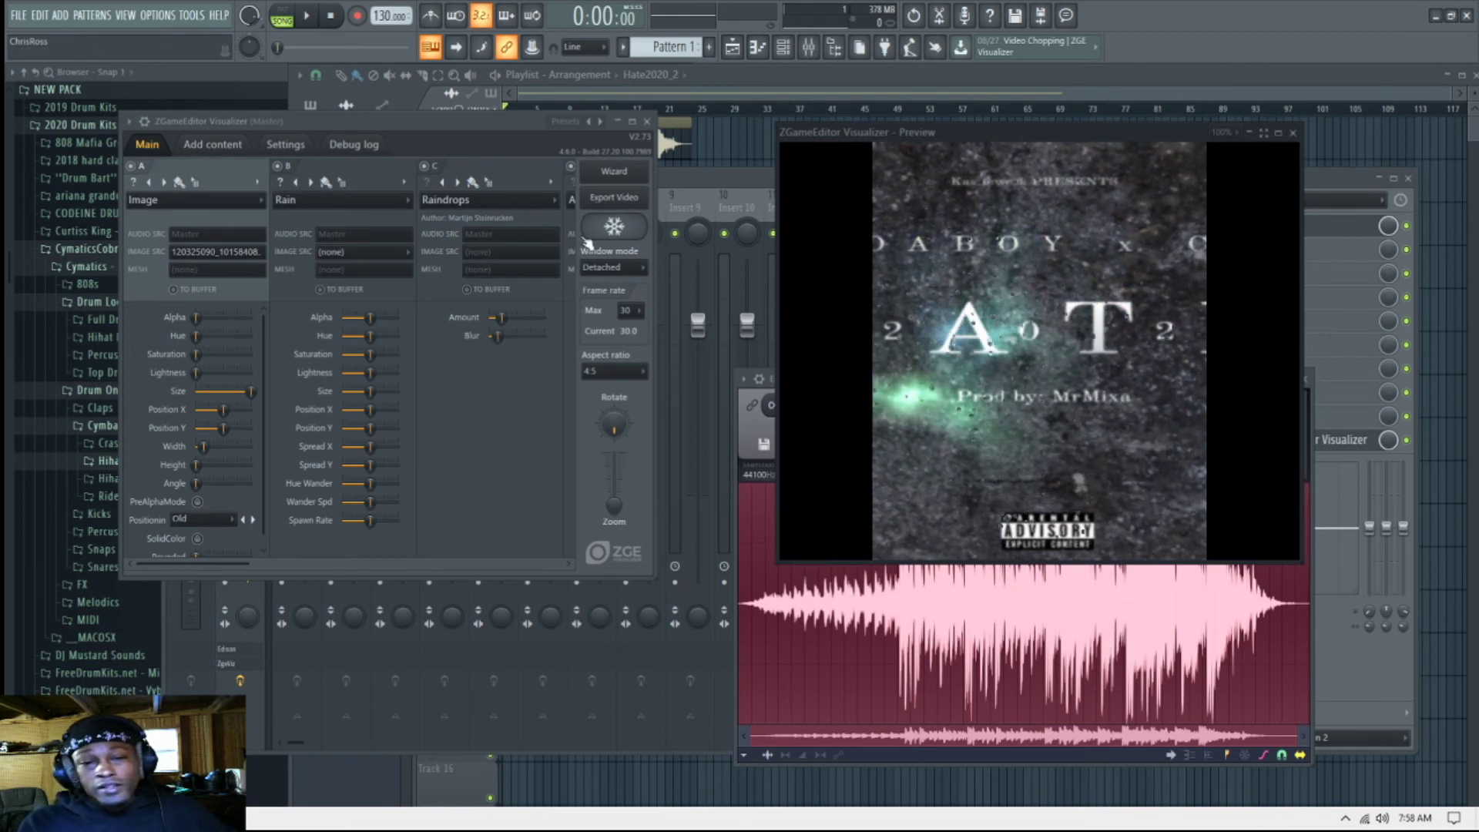
{"action": "left_click", "coordinate": [614, 198]}
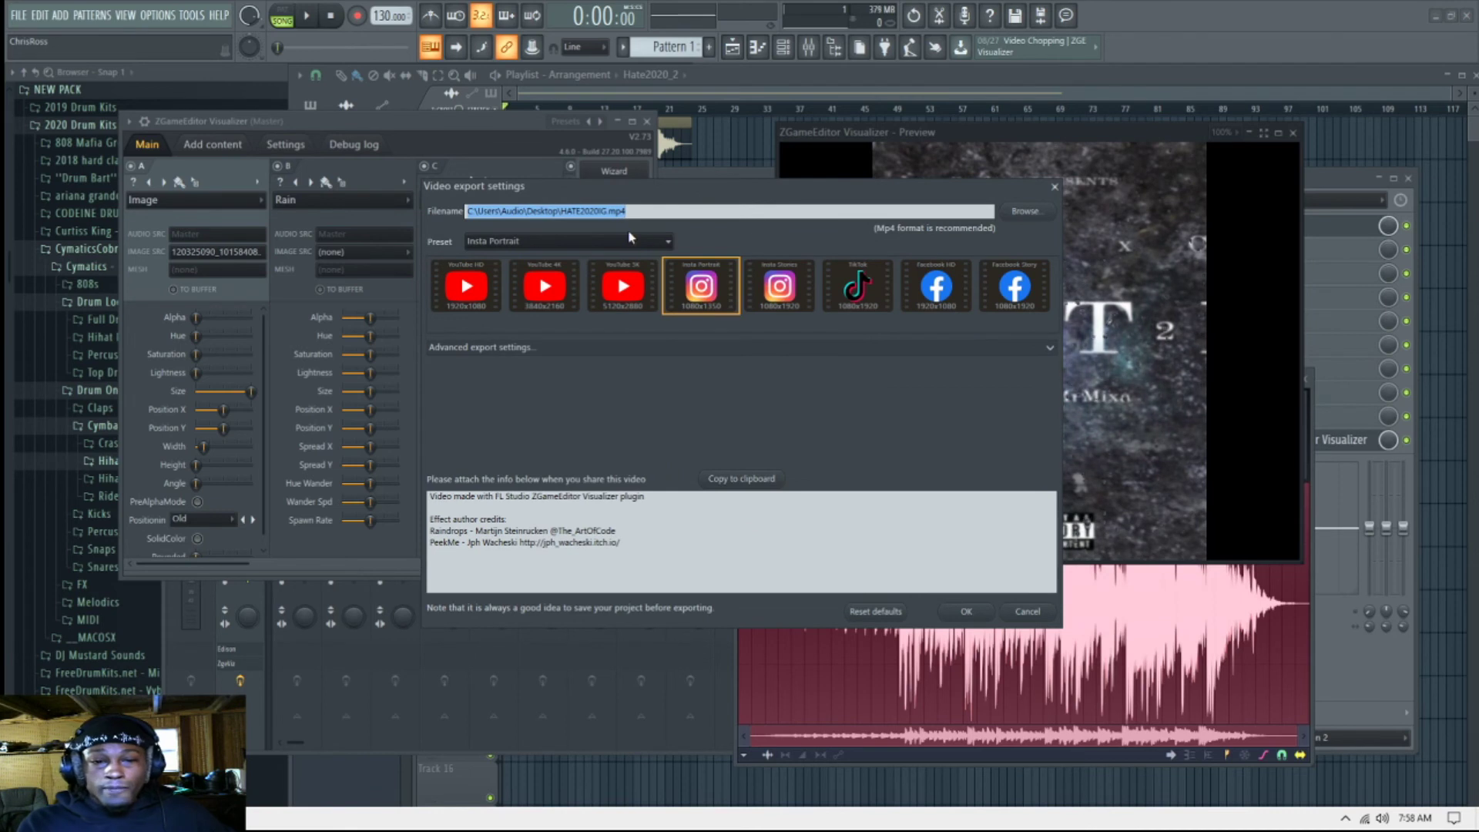
{"action": "left_click", "coordinate": [1024, 211]}
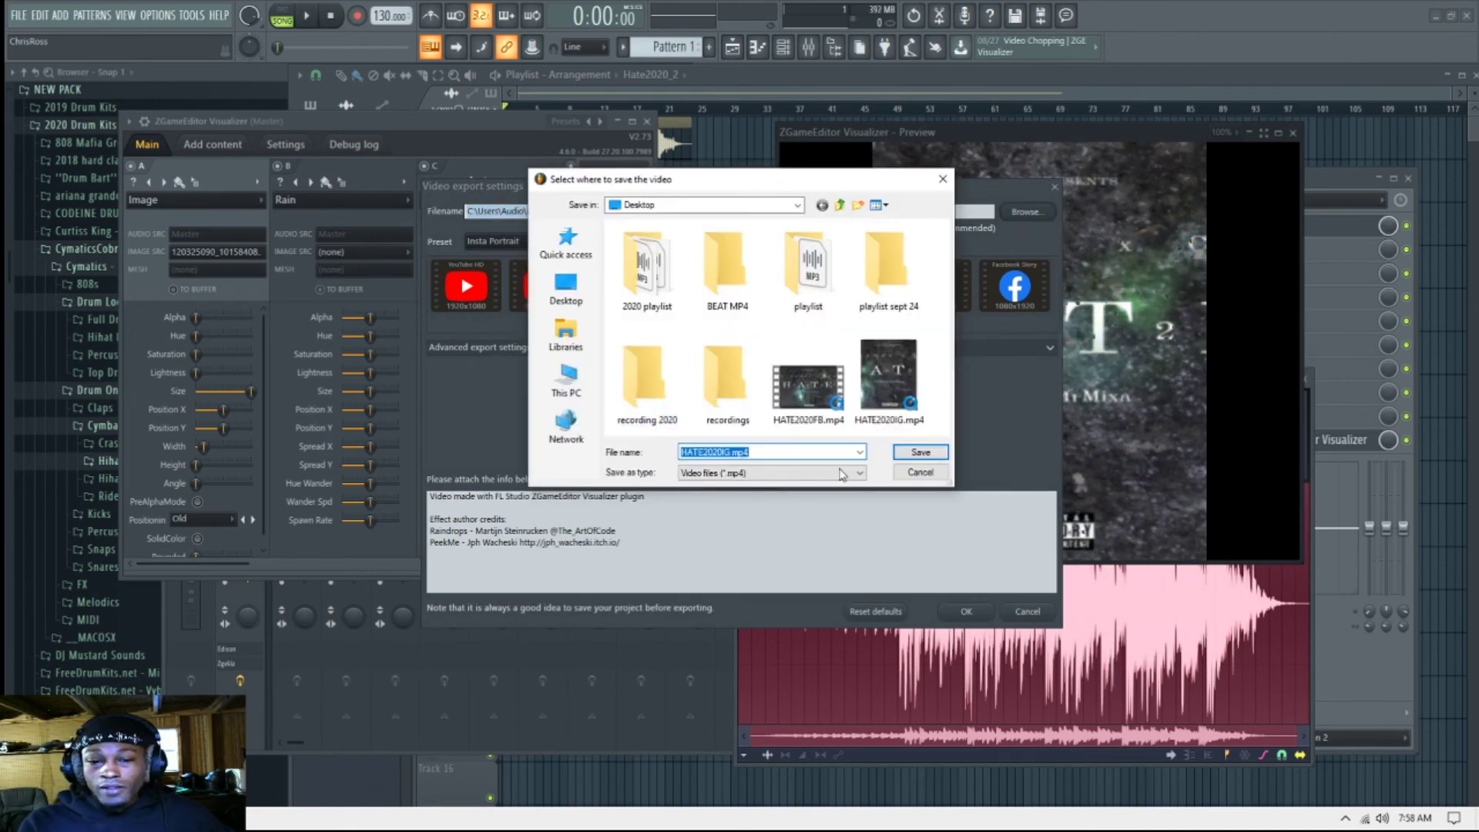
{"action": "left_click", "coordinate": [943, 473]}
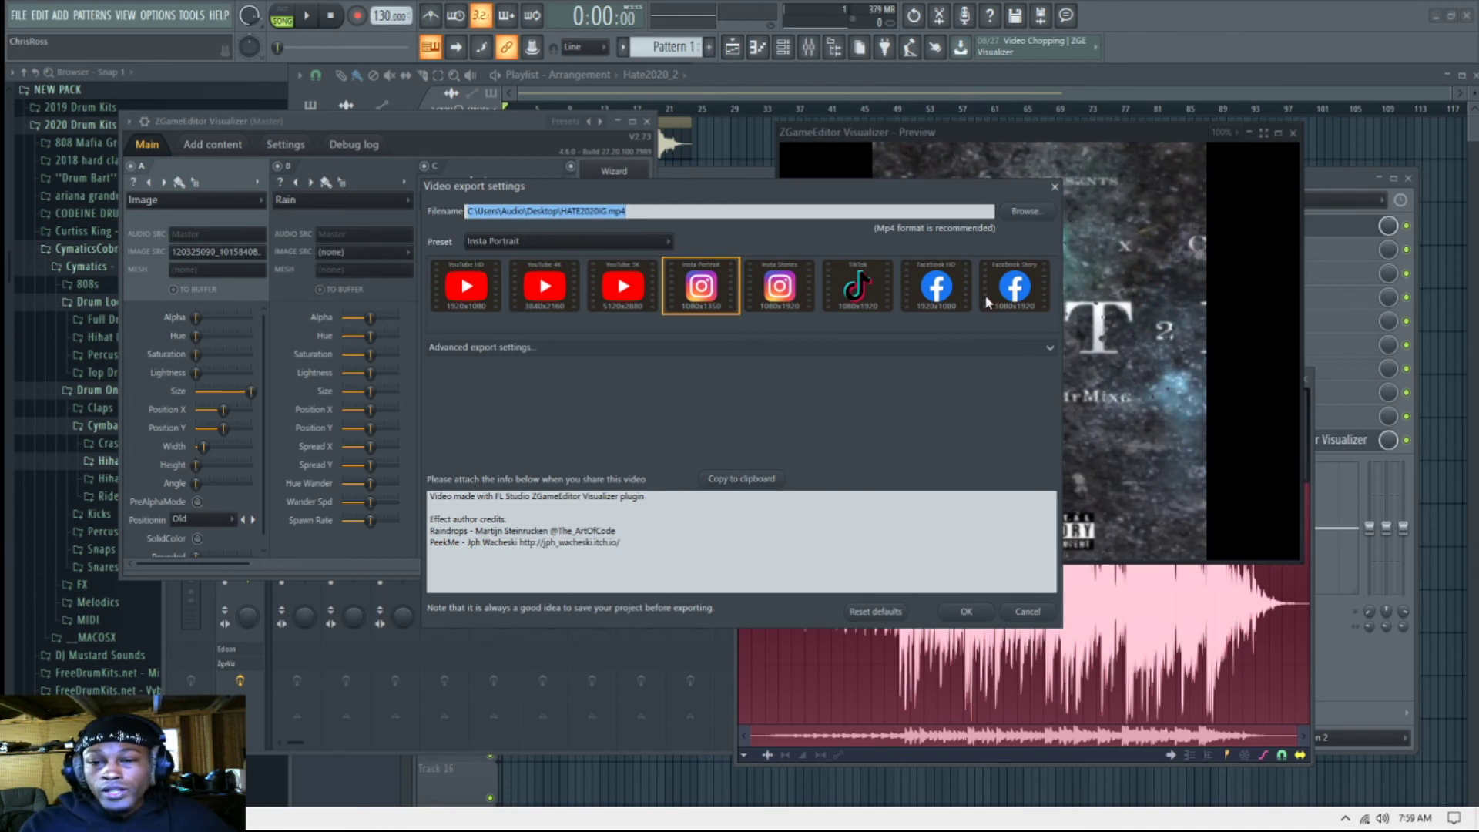
{"action": "left_click", "coordinate": [710, 349]}
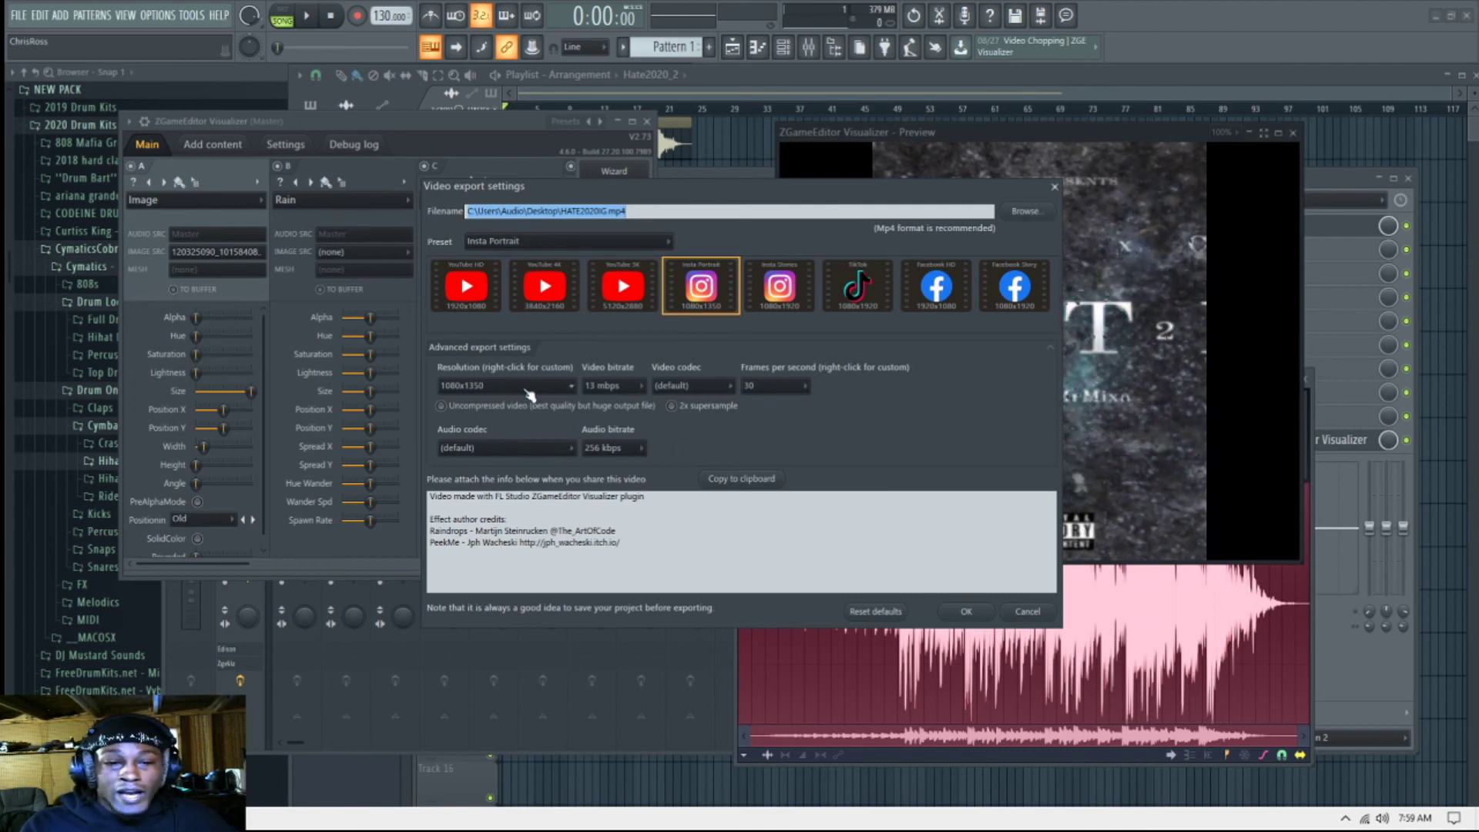
{"action": "left_click", "coordinate": [779, 288]}
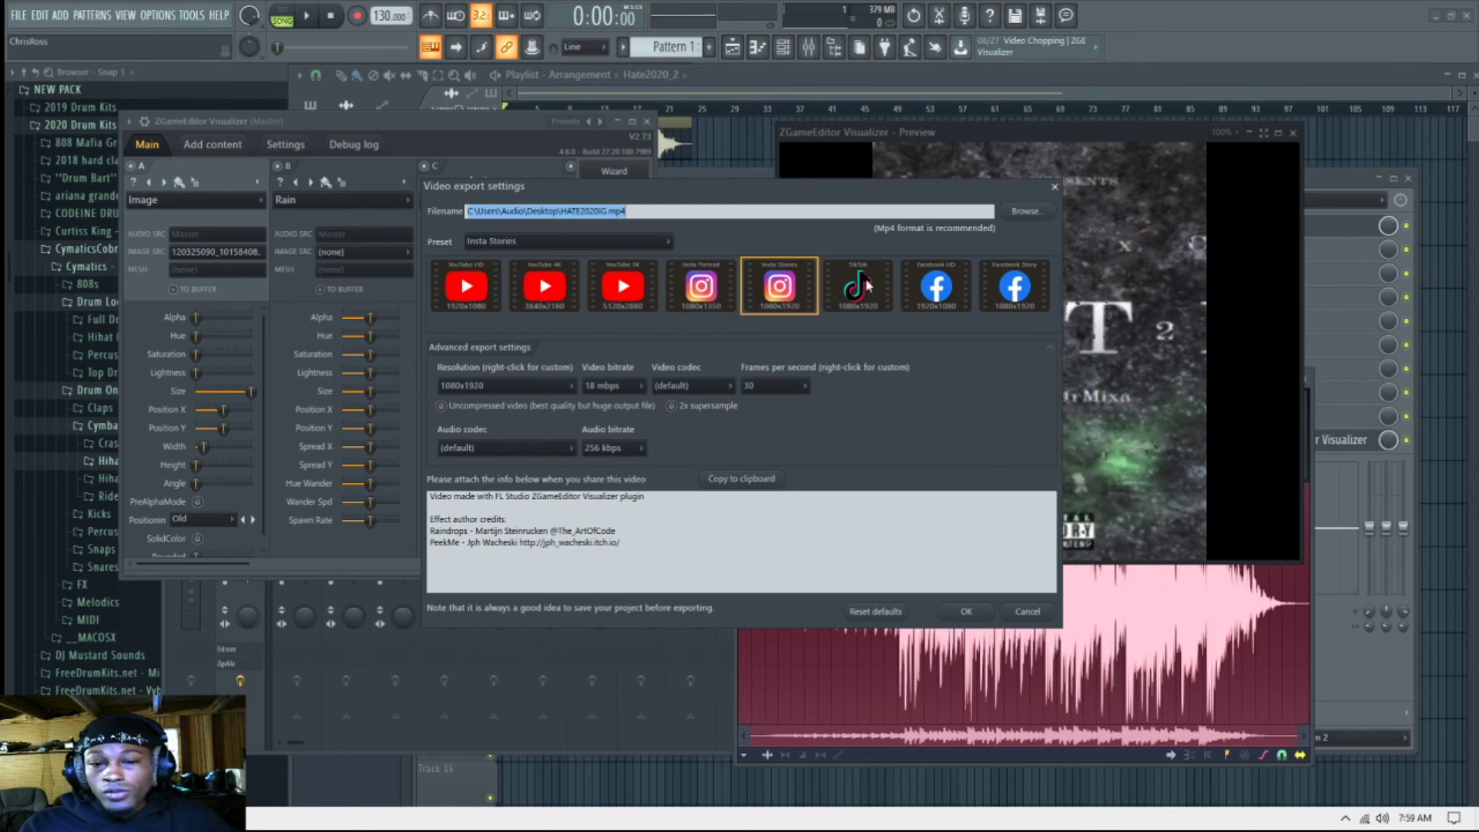
{"action": "left_click", "coordinate": [1020, 290]}
{"action": "left_click", "coordinate": [940, 299]}
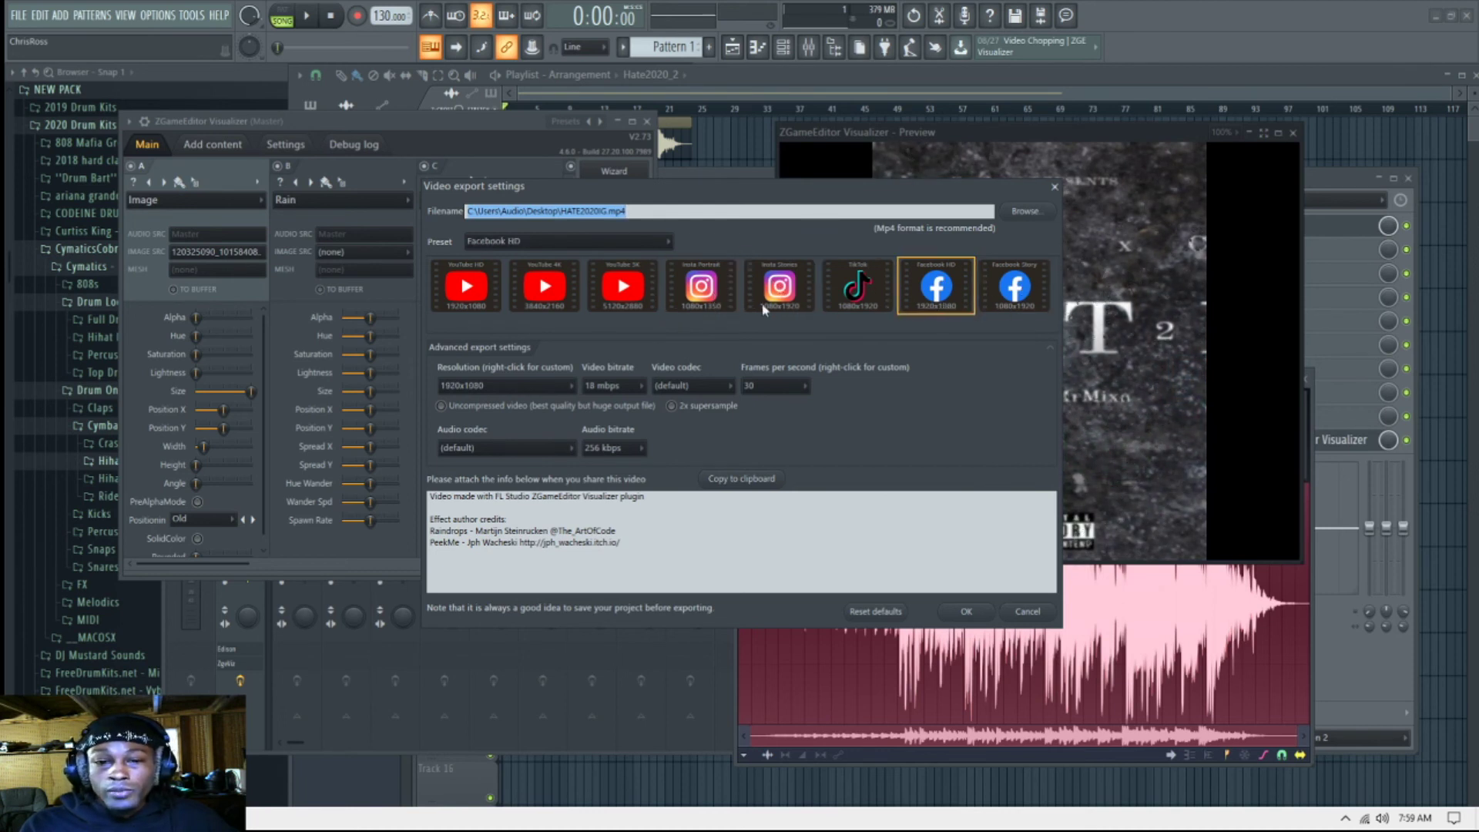
{"action": "left_click", "coordinate": [635, 292]}
{"action": "left_click", "coordinate": [570, 296]}
{"action": "left_click", "coordinate": [475, 306]}
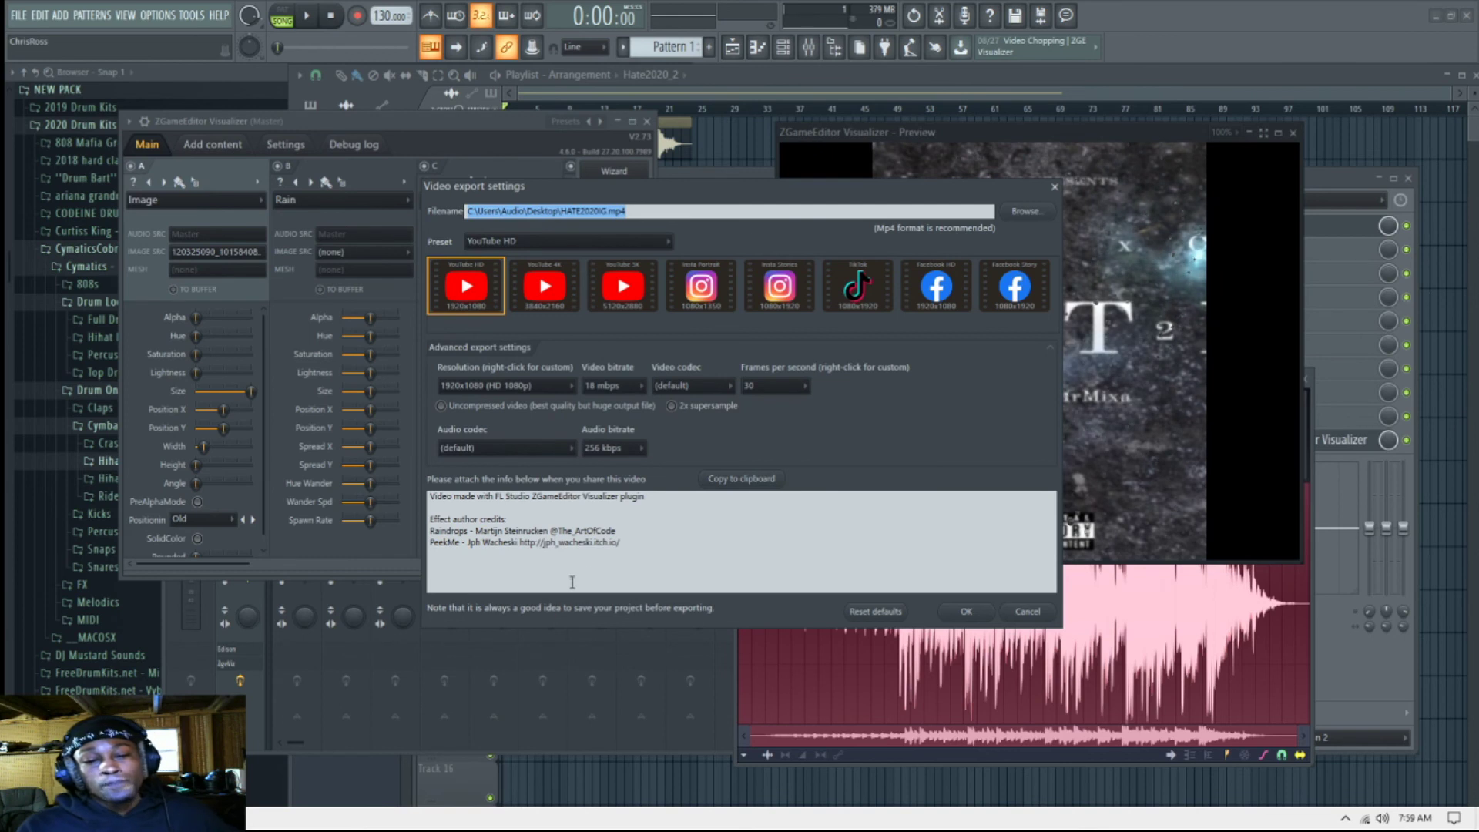
{"action": "left_click_drag", "start_coordinate": [658, 549], "coordinate": [415, 490]}
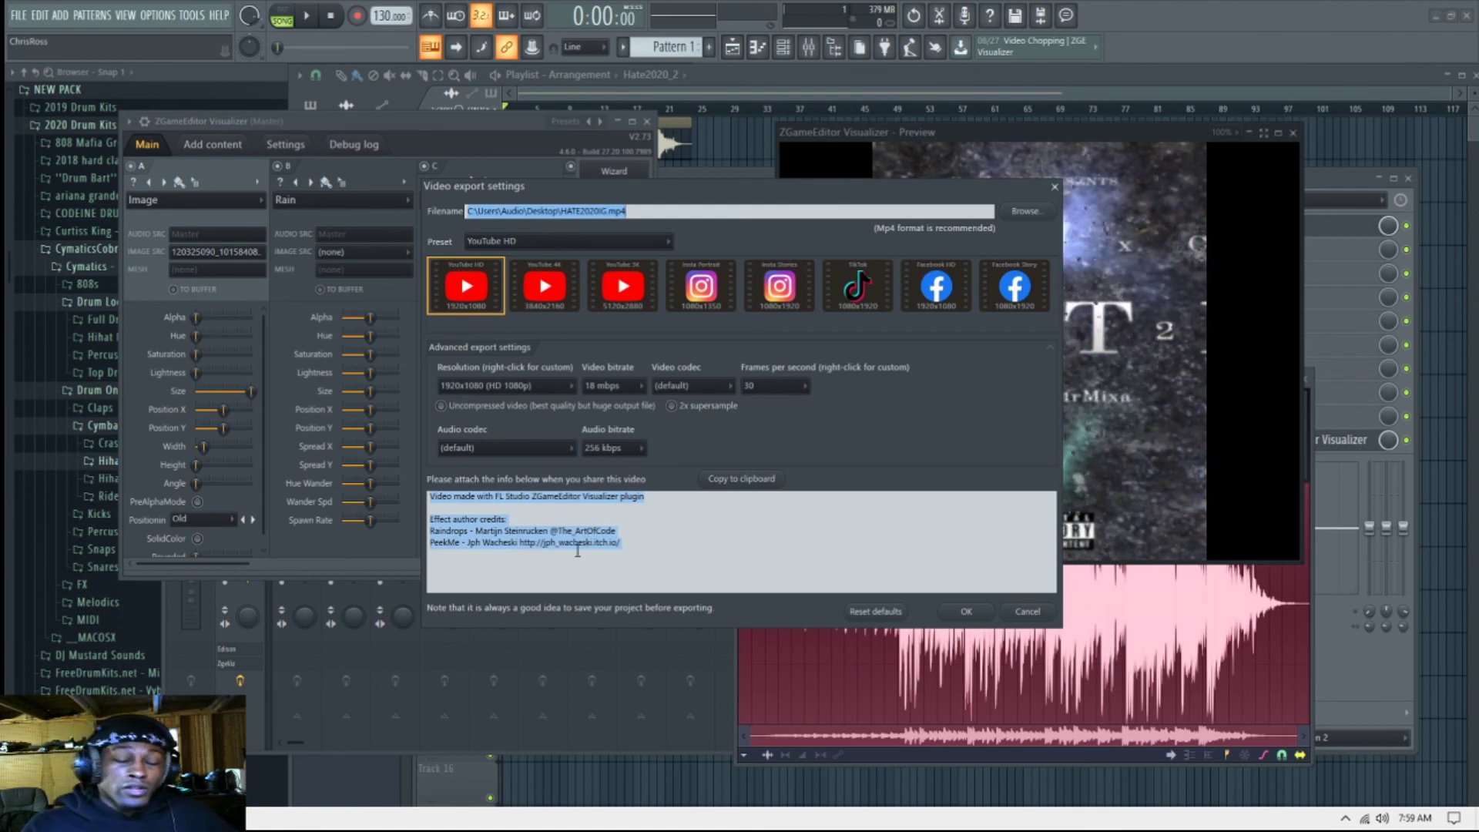
{"action": "left_click", "coordinate": [667, 241]}
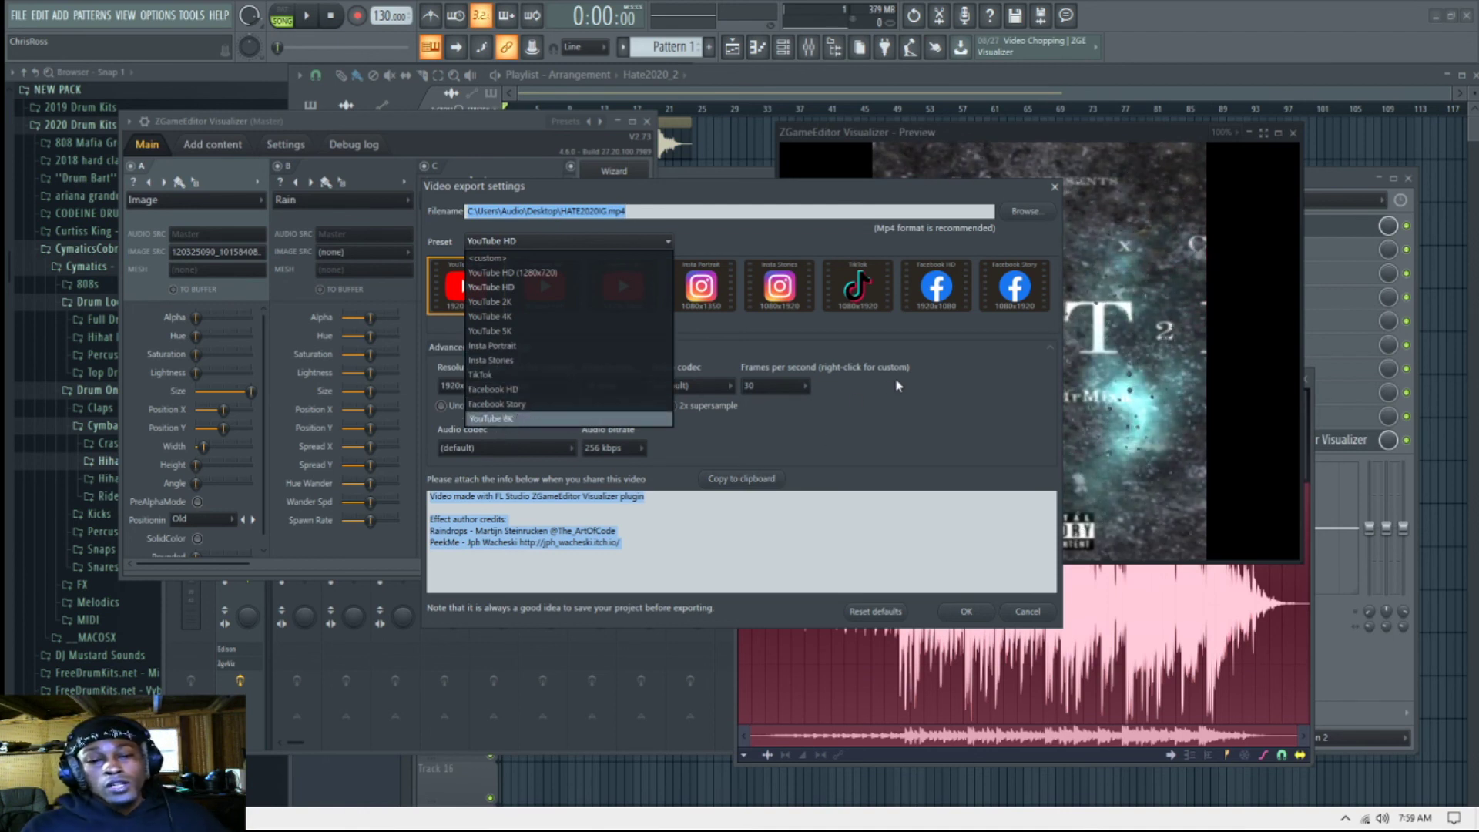
{"action": "left_click", "coordinate": [895, 404]}
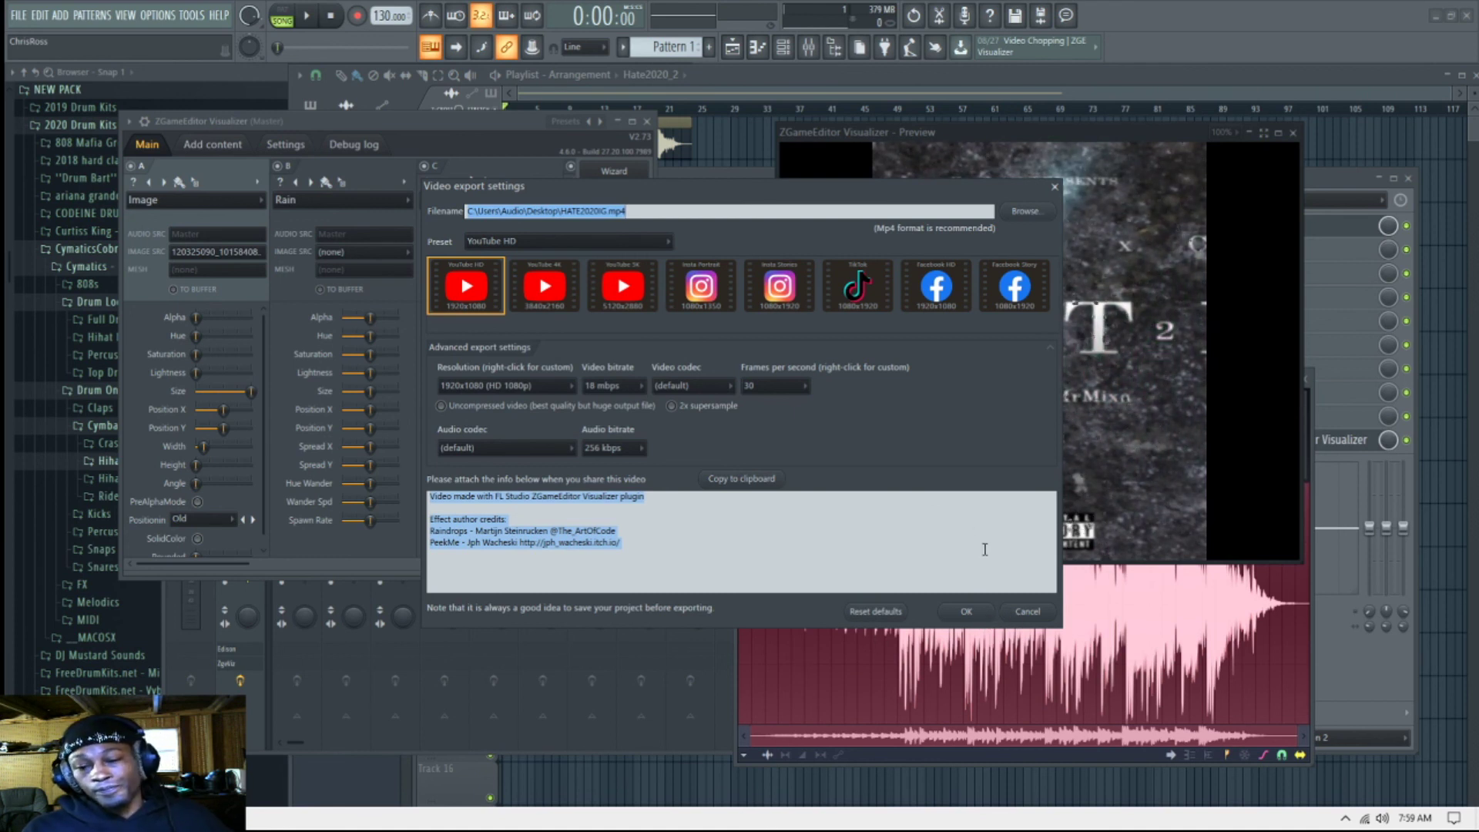
{"action": "left_click", "coordinate": [1027, 611]}
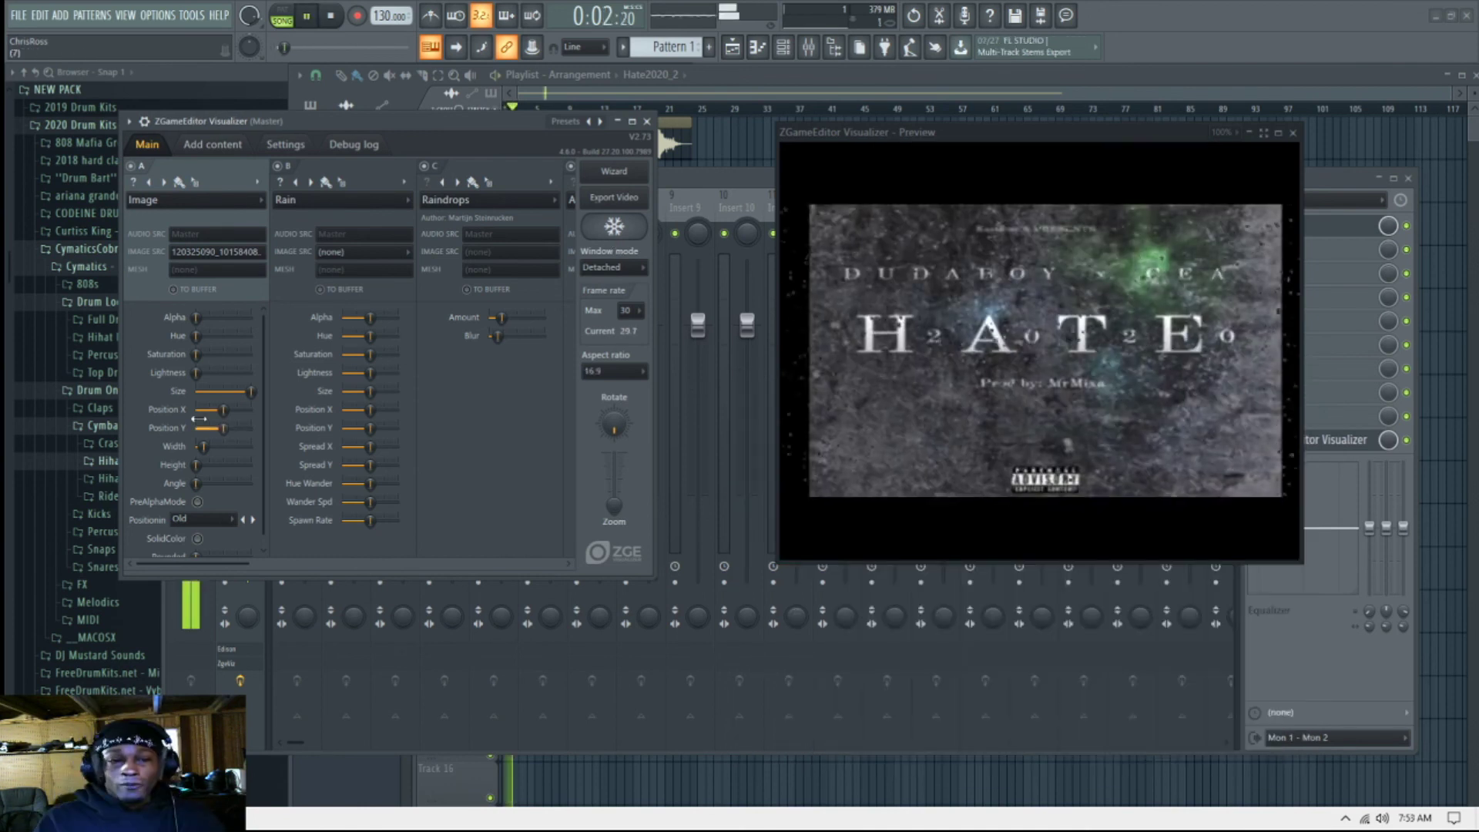
Step: Stop playback, leaving the 16:9 HATE 2020 cover art with rain effects in the preview
{"action": "key", "text": "space"}
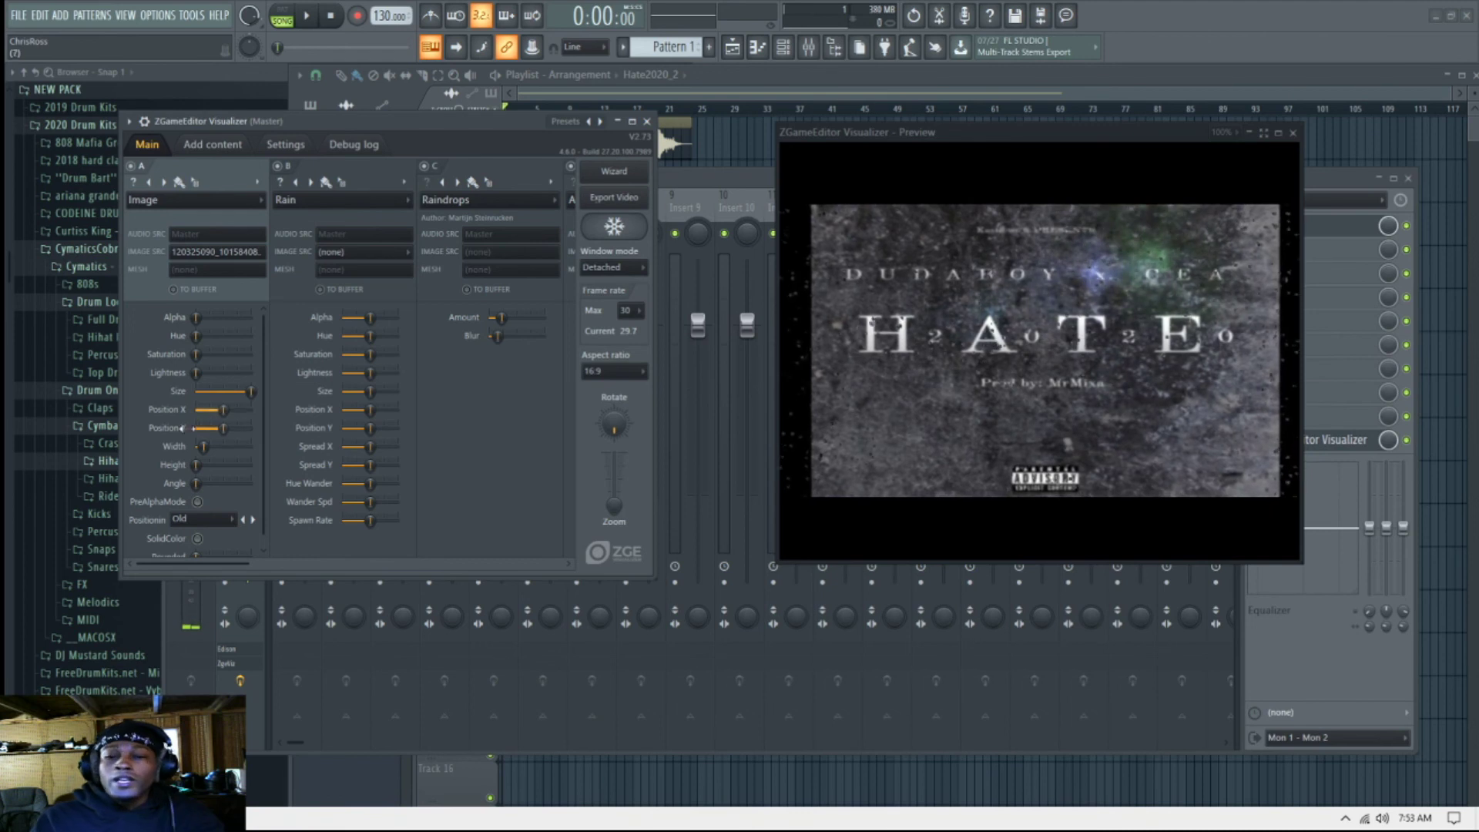